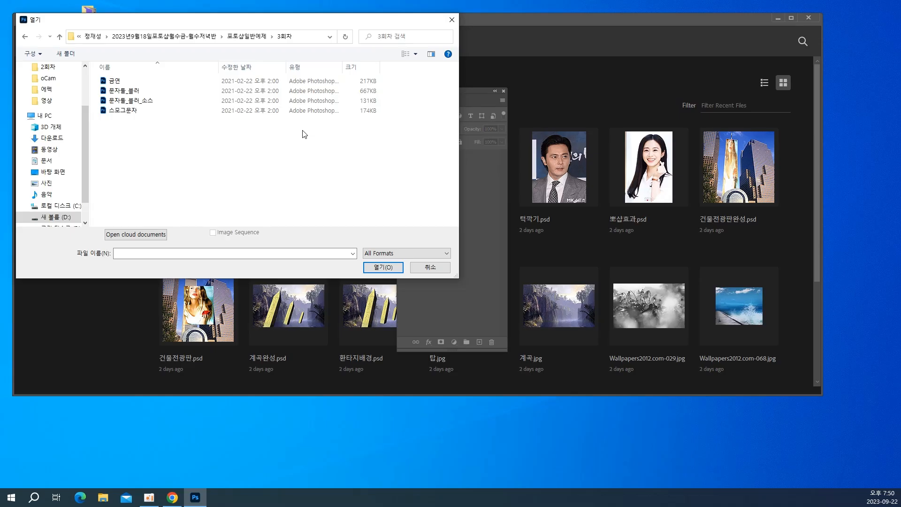
Open the 스모그문자 file and move the Layers panel clear of the artwork
click(123, 115)
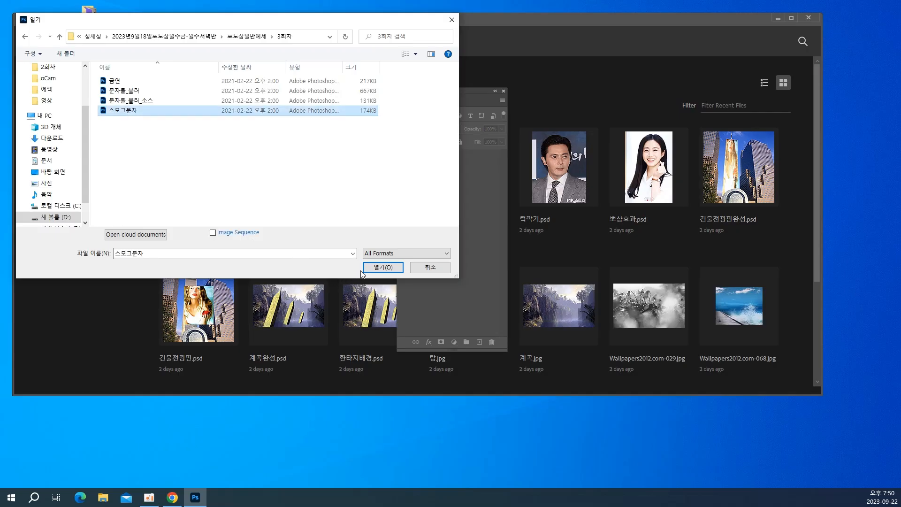
click(375, 268)
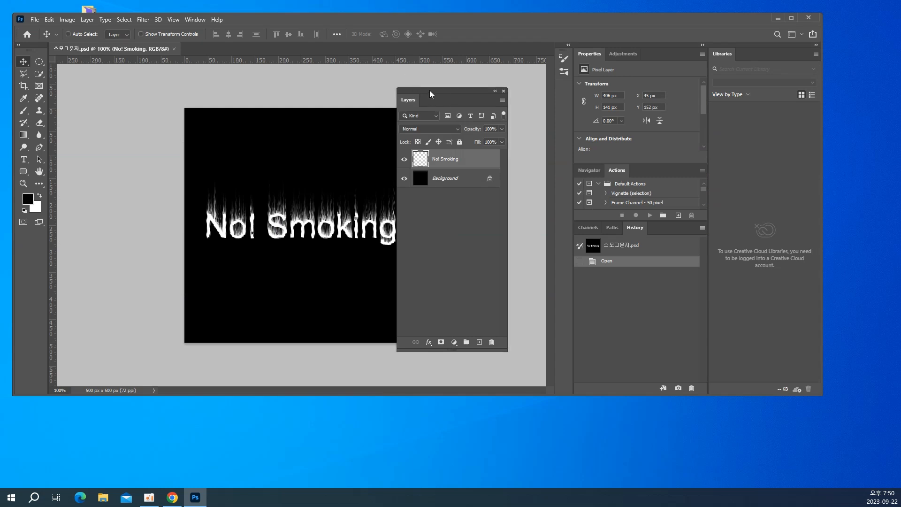
drag(430, 90, 475, 92)
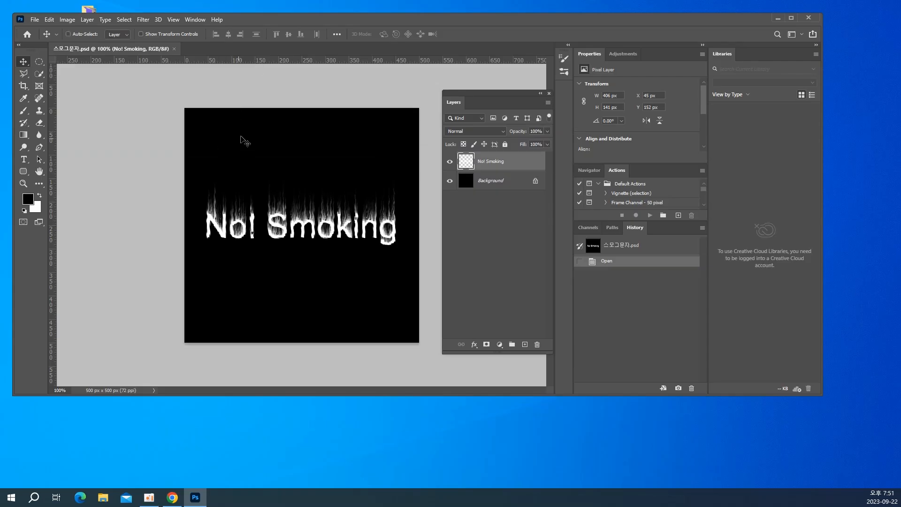
Start a new document and name it 스모그문자완성
click(40, 20)
click(42, 29)
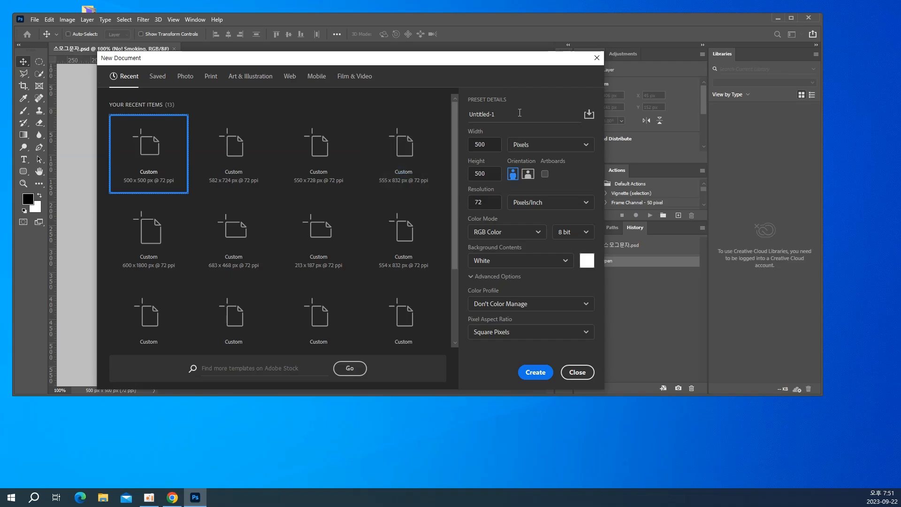
drag(519, 113, 466, 112)
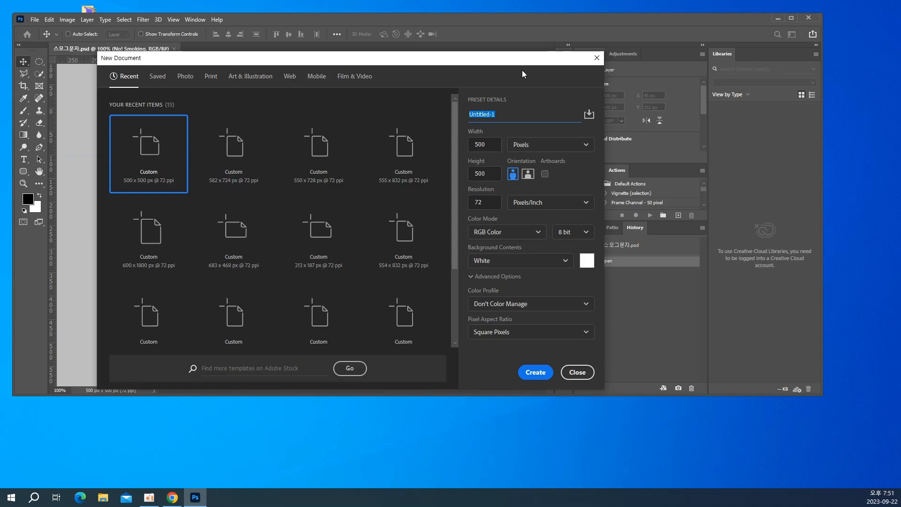
text(스ㅁ)
text(ㅗ그문자의)
text(성)
Create the document at 500 x 500 pixels, 72 pixels/inch, in RGB Color with White background contents
click(481, 146)
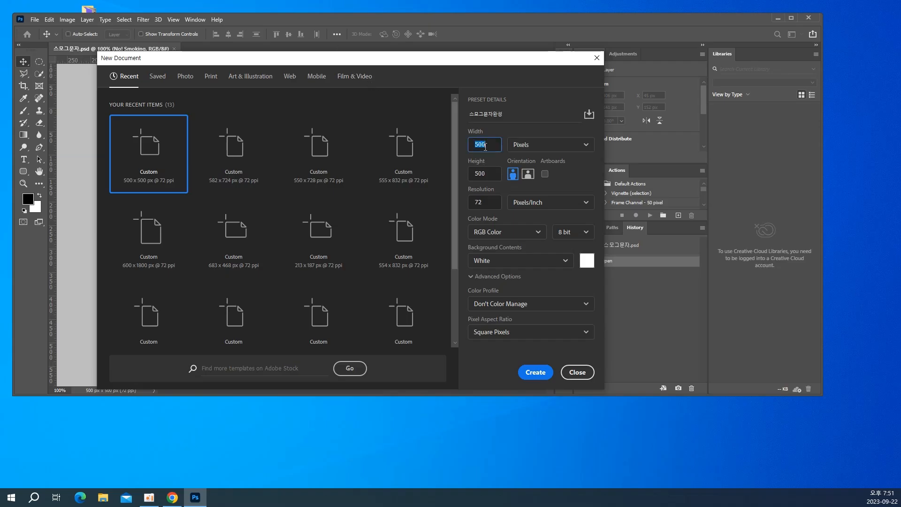
click(525, 150)
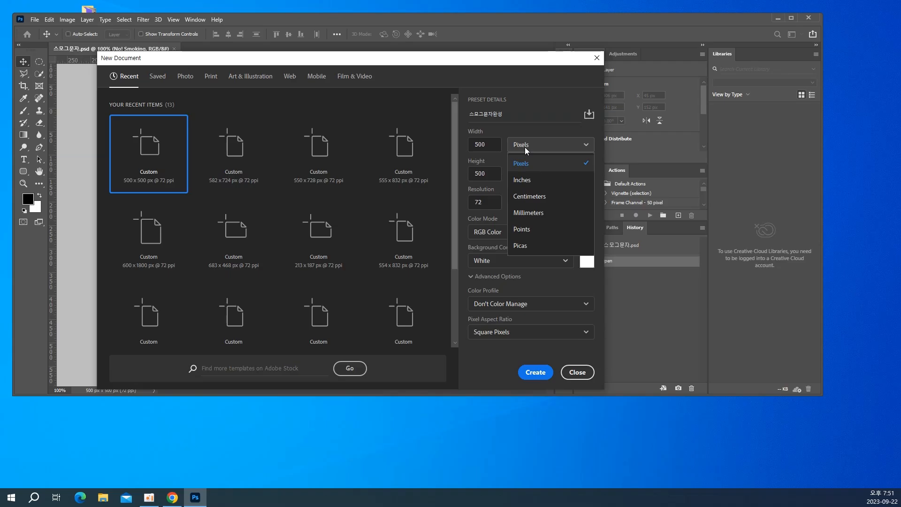
click(525, 148)
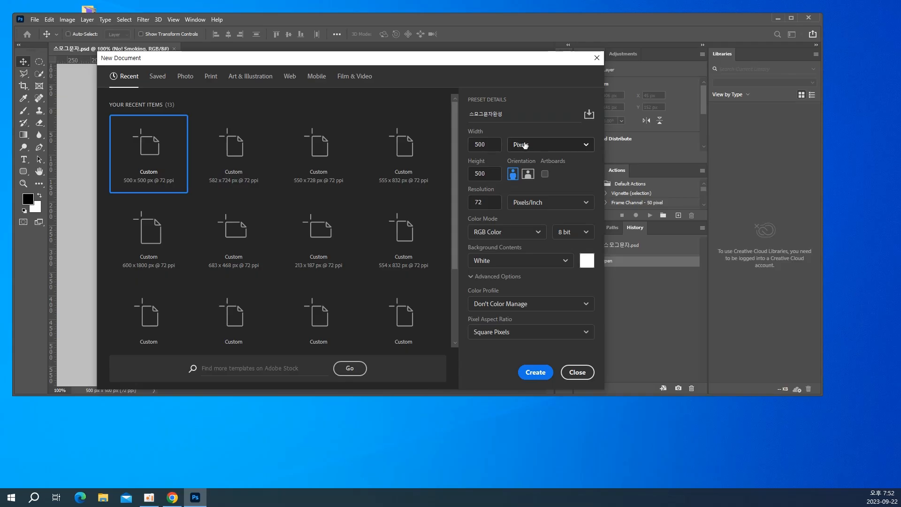
click(488, 144)
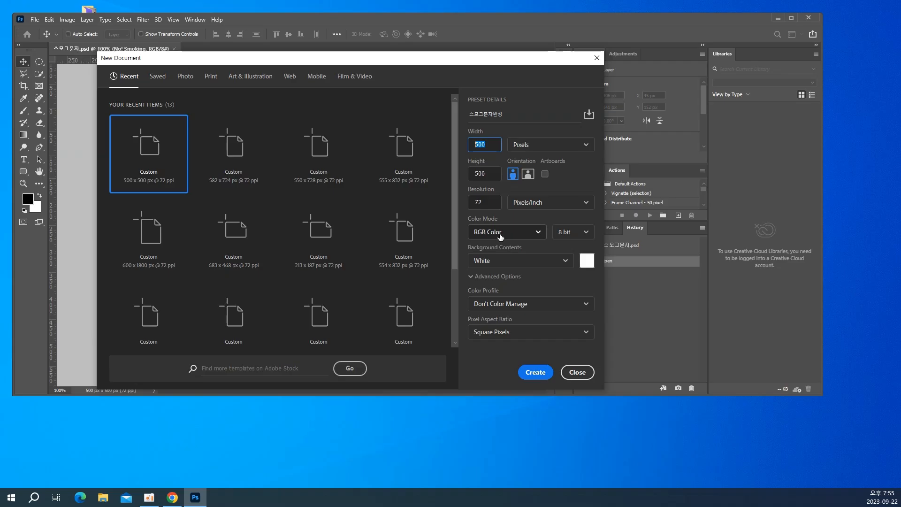
click(500, 233)
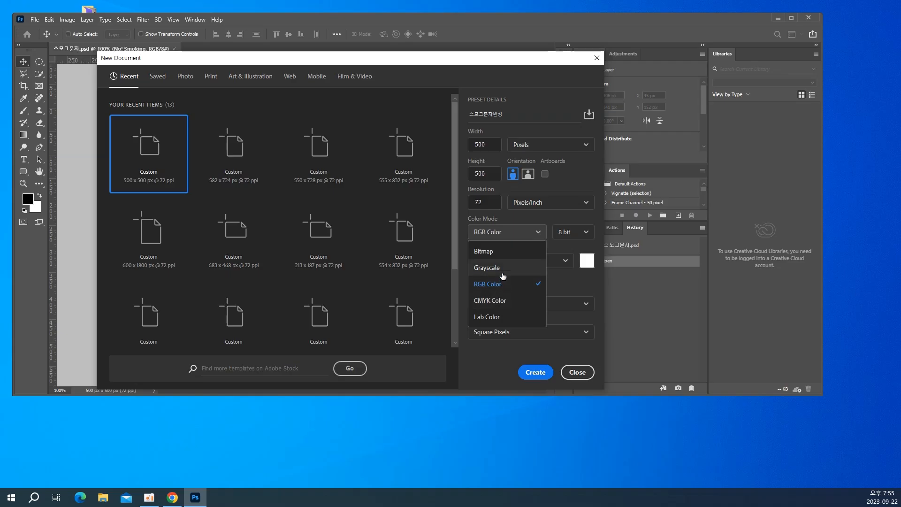
click(498, 285)
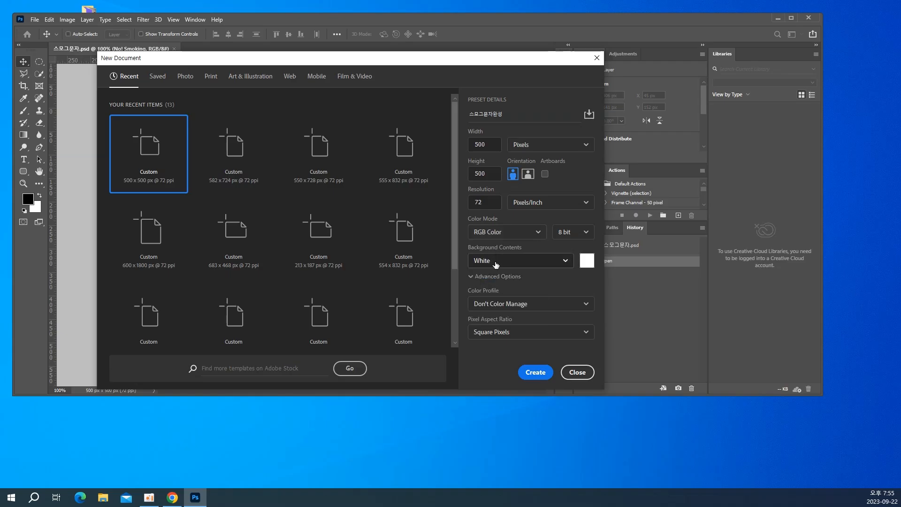
click(496, 264)
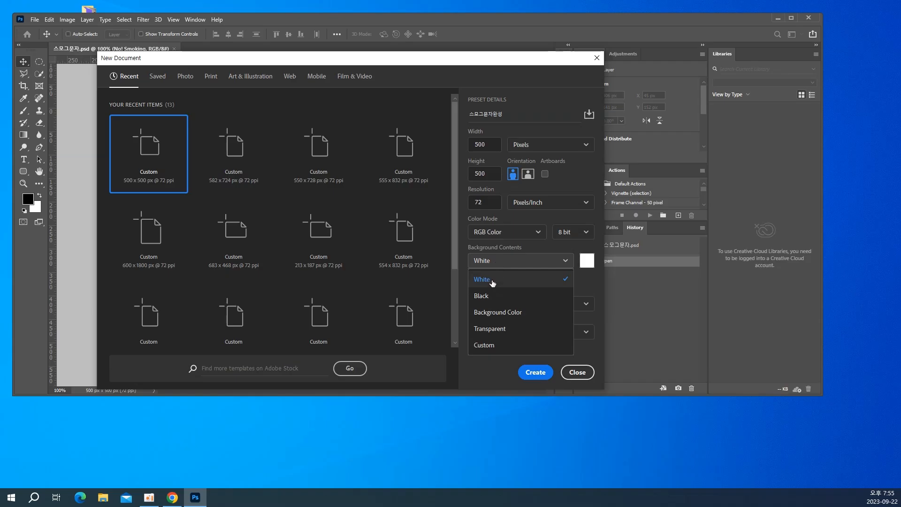
click(492, 283)
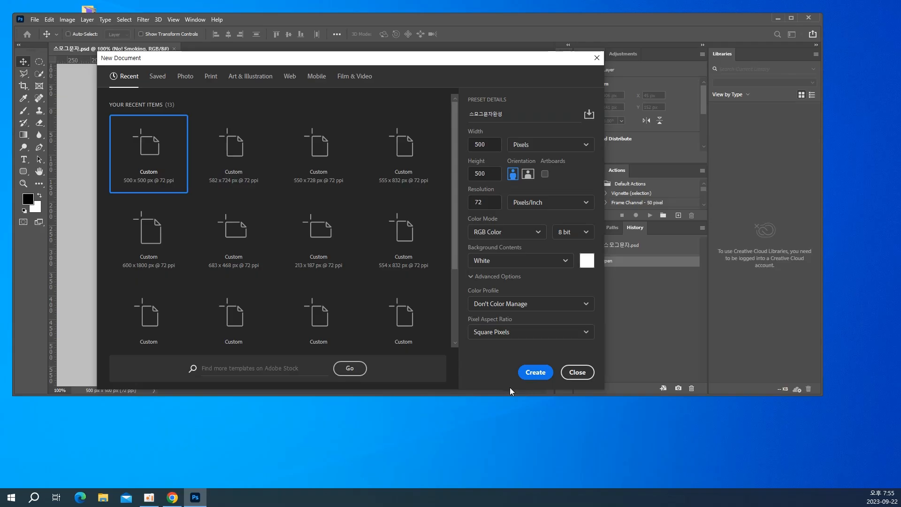
click(528, 373)
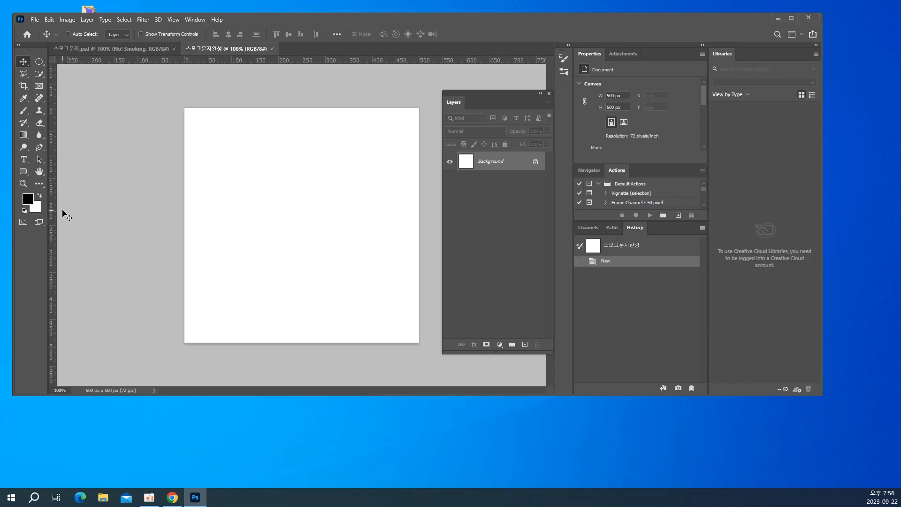
Fill the Background layer with the black foreground color and activate the Horizontal Type tool
key(alt+BackSpace)
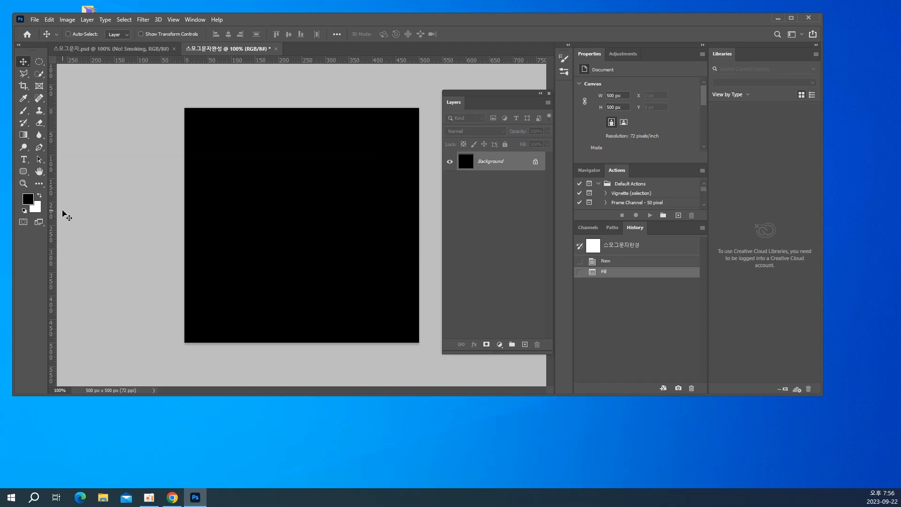
click(23, 160)
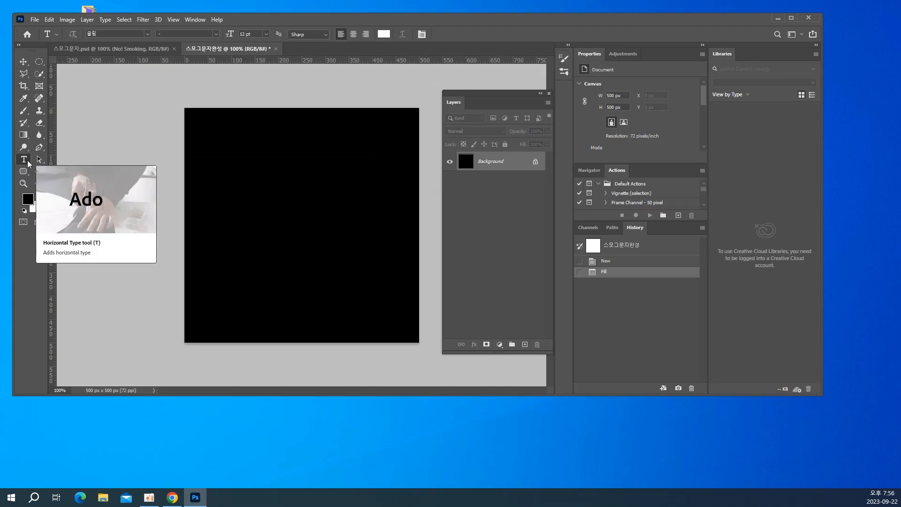
click(27, 163)
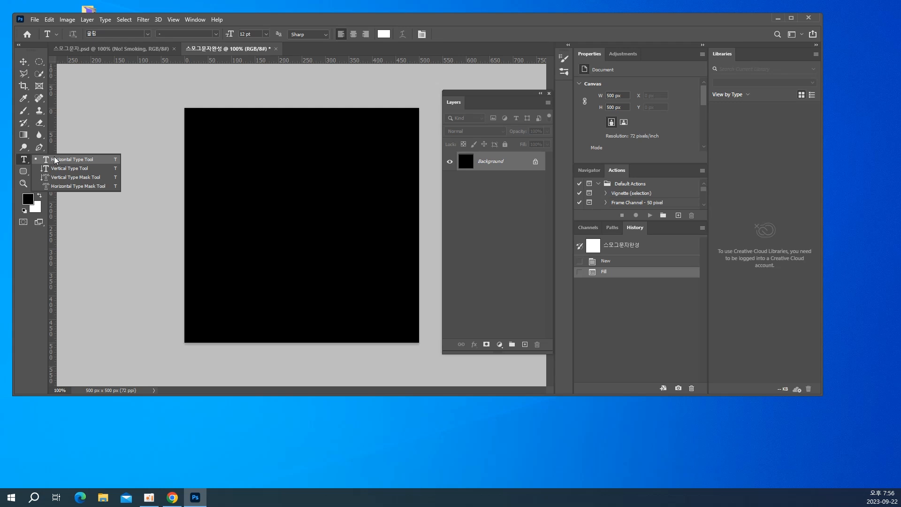
click(55, 160)
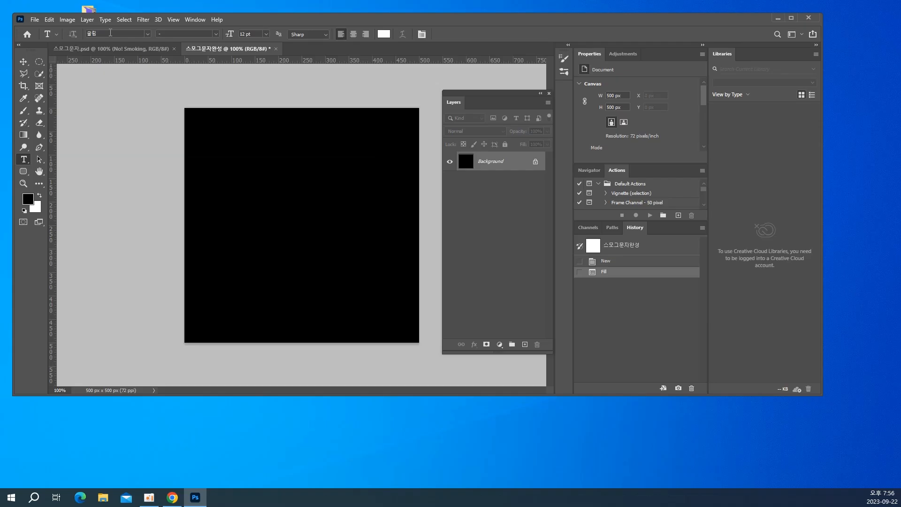
Check the Show Font Names in English option in the Type preferences and close them
click(49, 20)
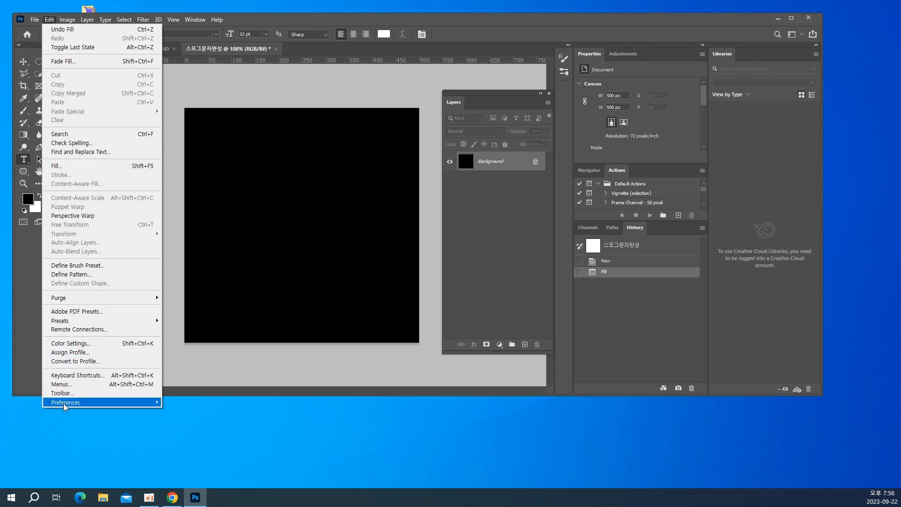
mouse_move(64, 407)
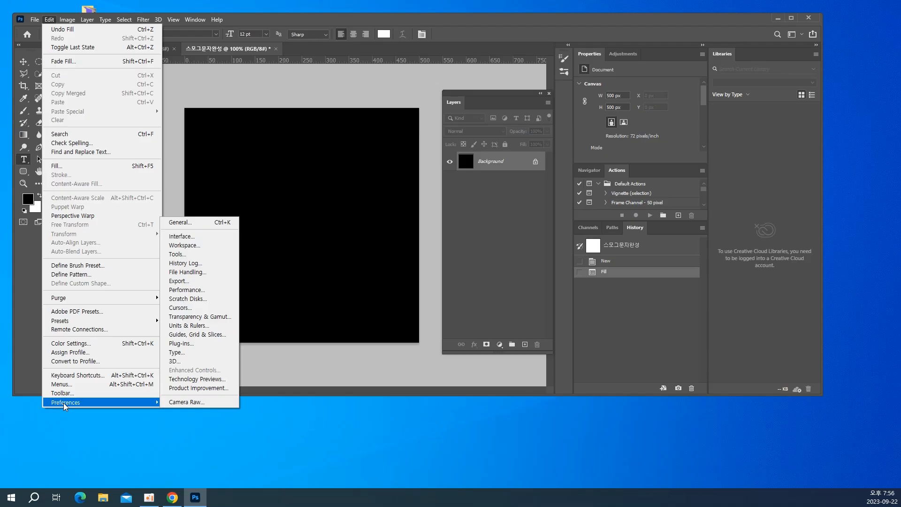
click(184, 353)
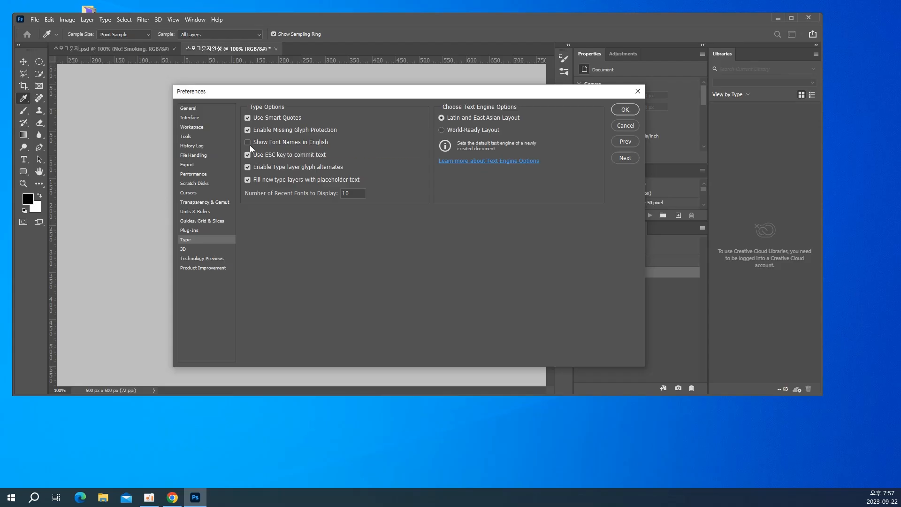
click(615, 107)
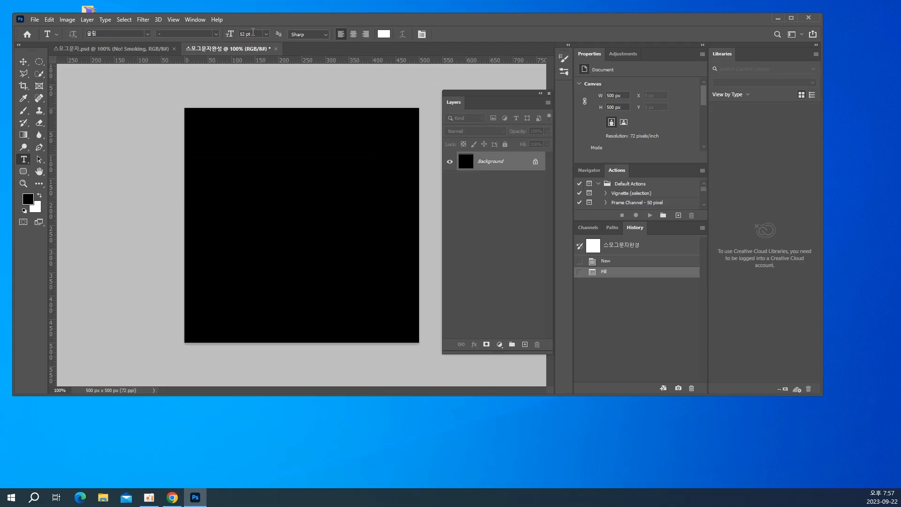
Set the font size to 72 pt and the text color to ffffff
click(266, 34)
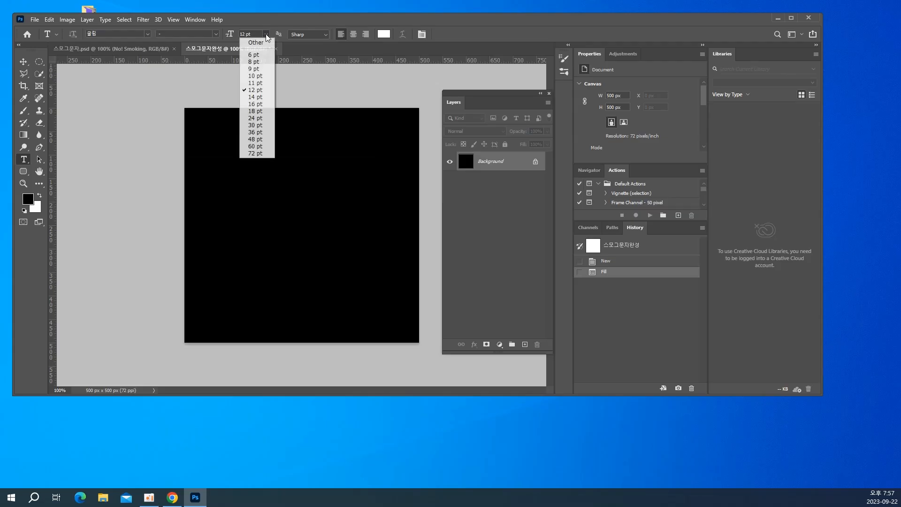
click(261, 153)
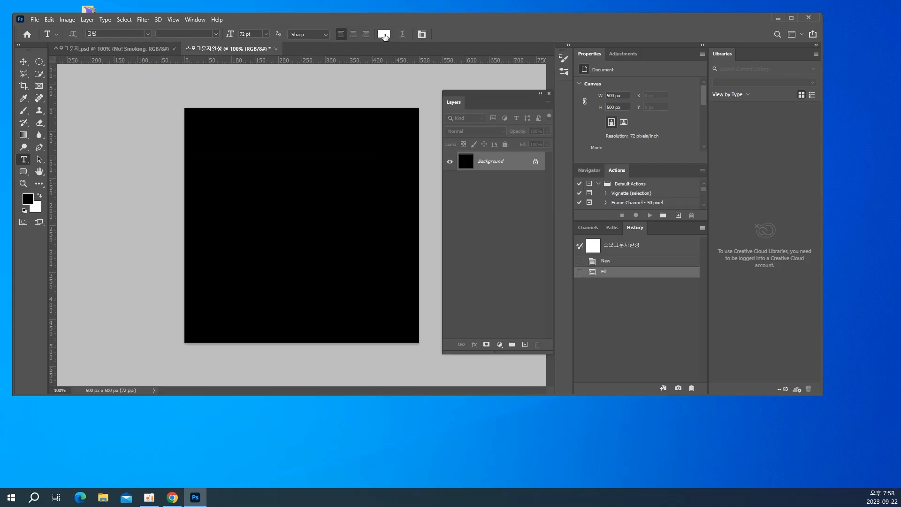
click(385, 35)
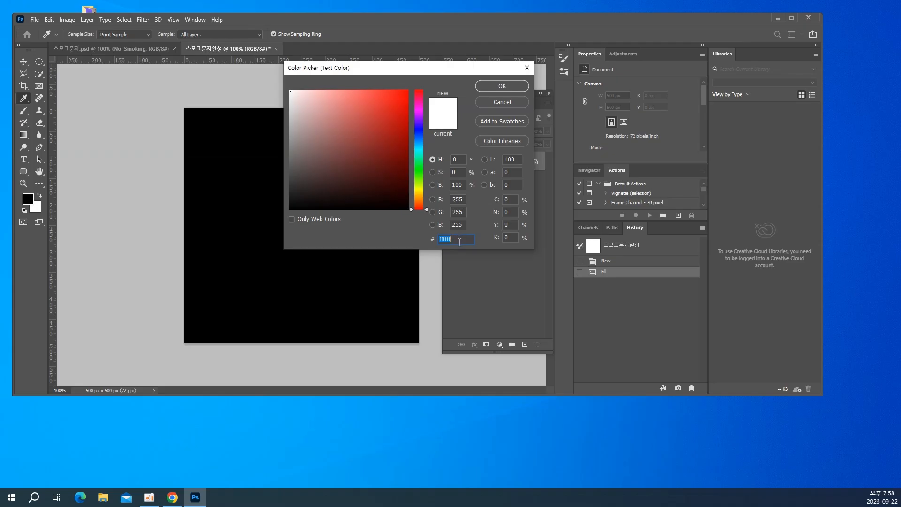
text(=)
key(BackSpace)
text(fffff)
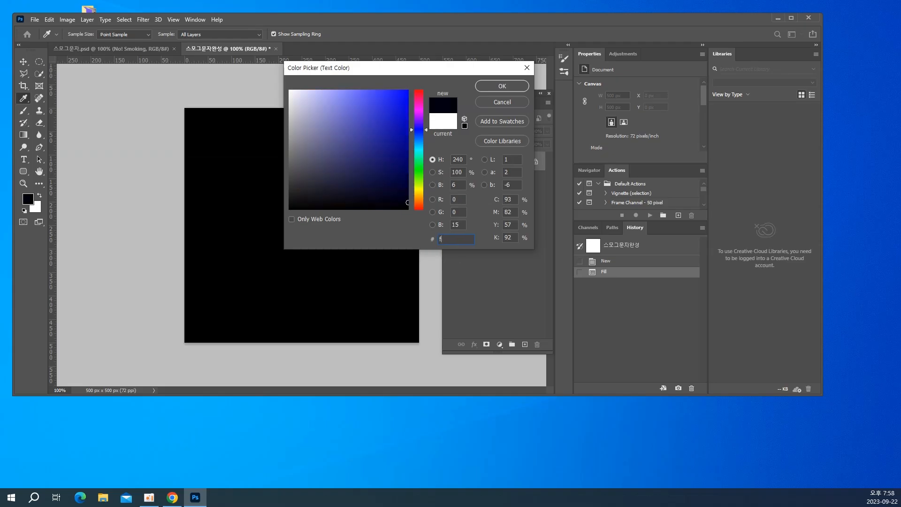
text(f)
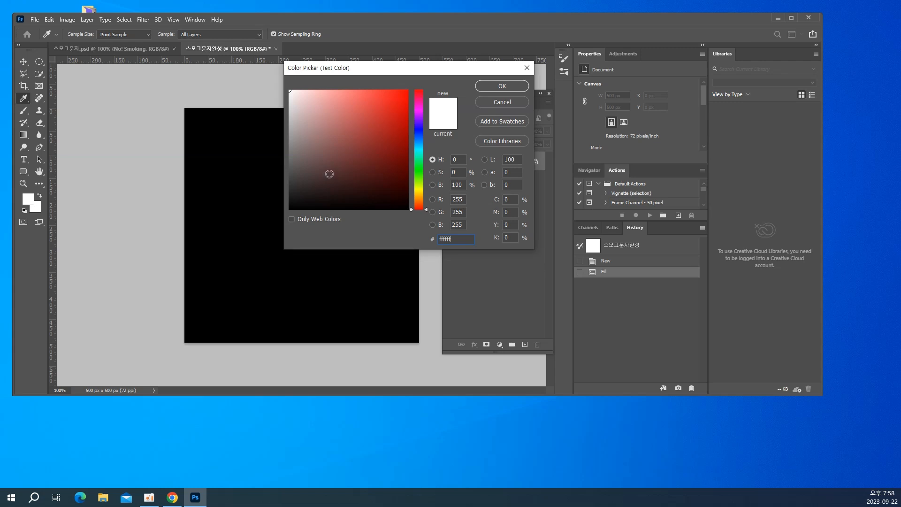
click(498, 85)
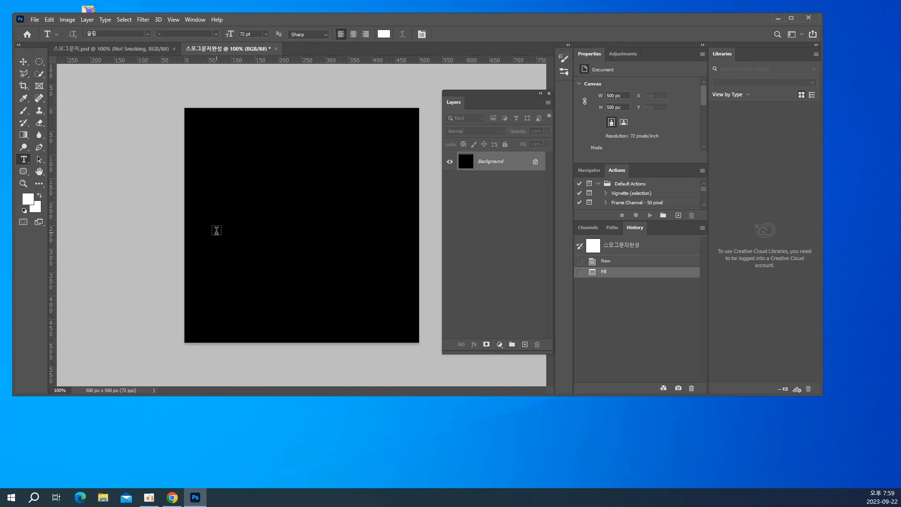
Add the text "No!smoking" across the middle of the black canvas, starting near its left edge
click(210, 229)
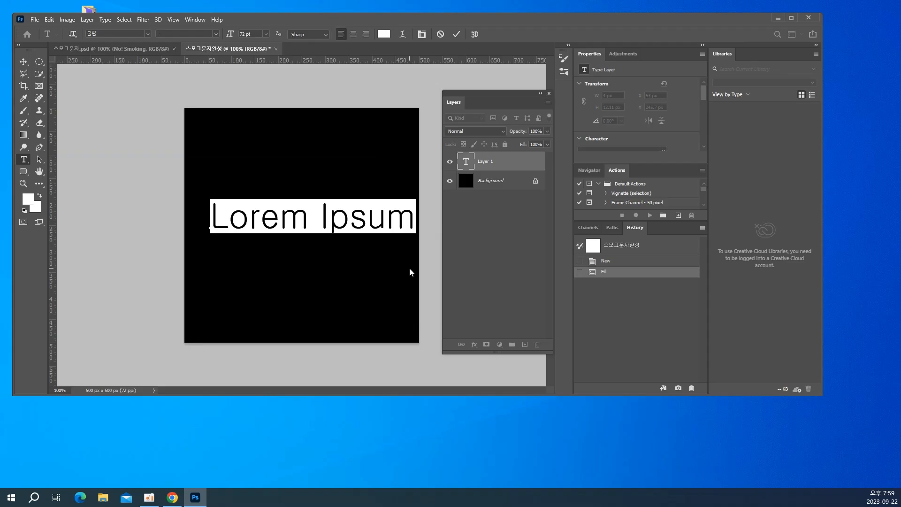
text(N)
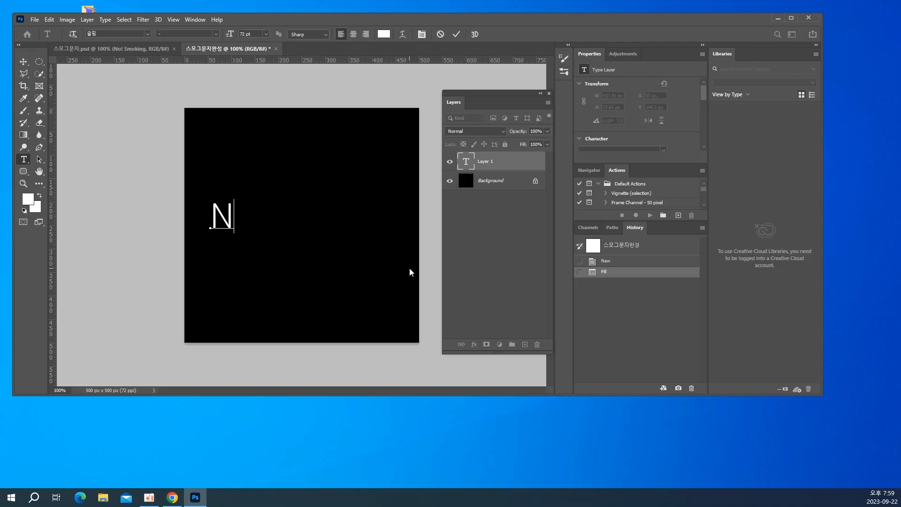
text(o!smokin)
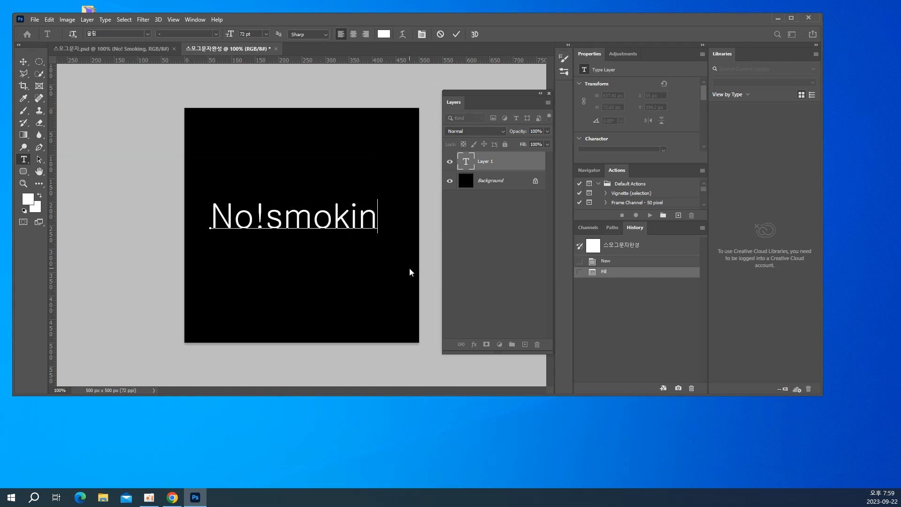
text(g)
Change the font of the whole "No!smoking" text to Arial Bold
key(ctrl+a)
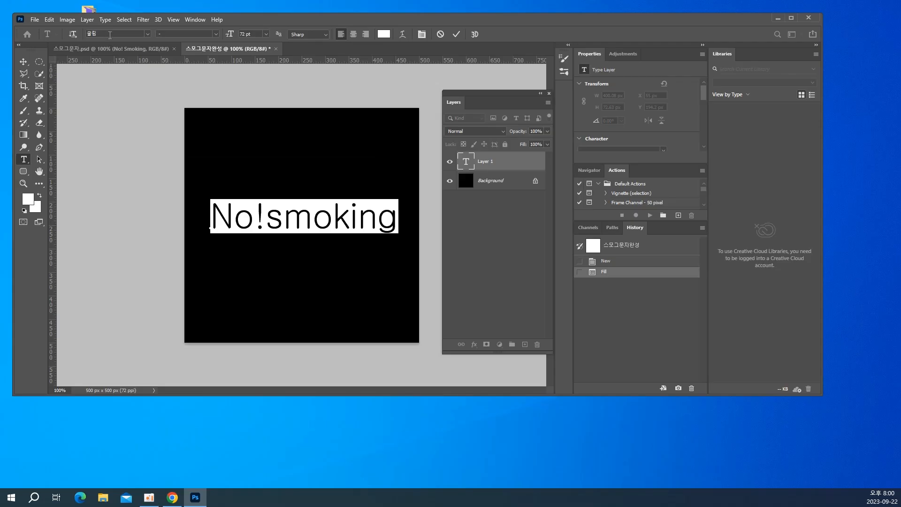
click(109, 37)
key(BackSpace)
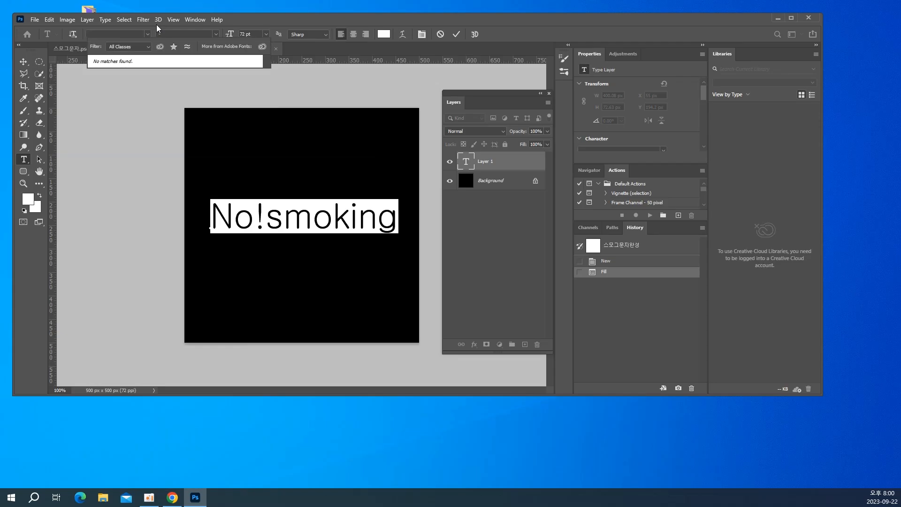
key(BackSpace)
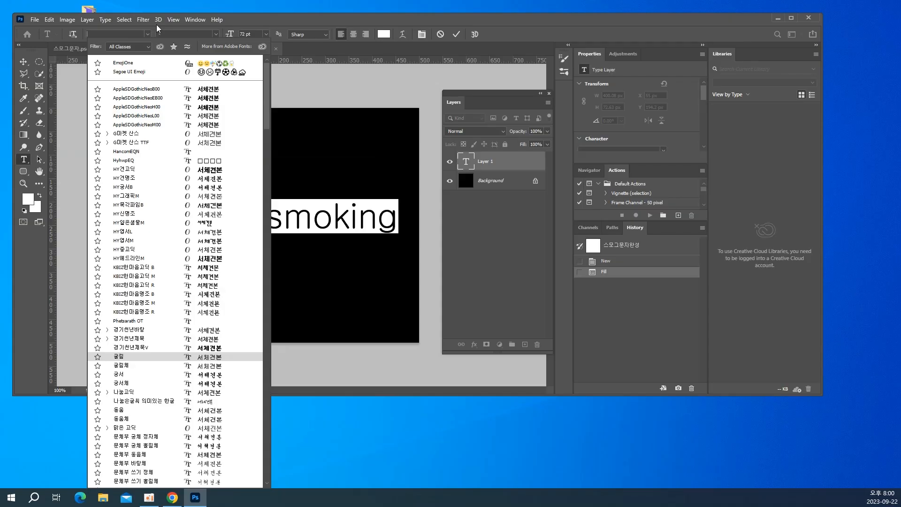
text(ari)
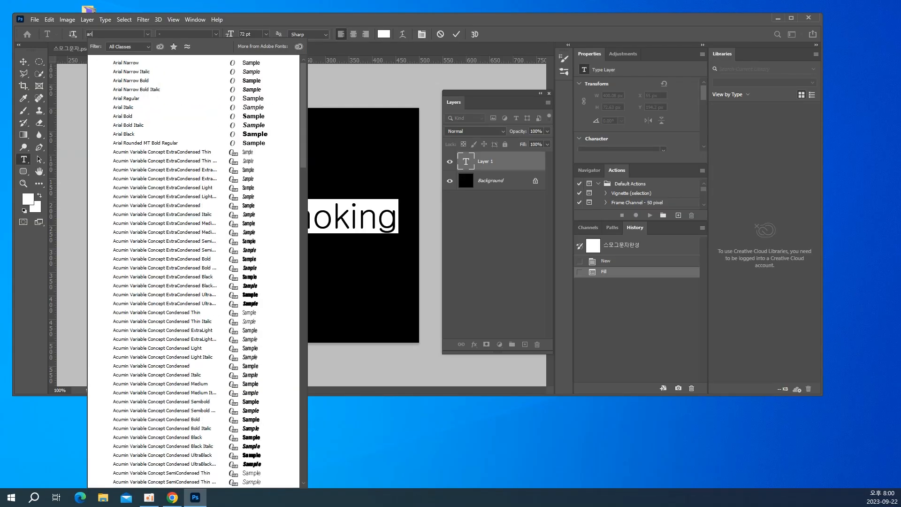
text(al)
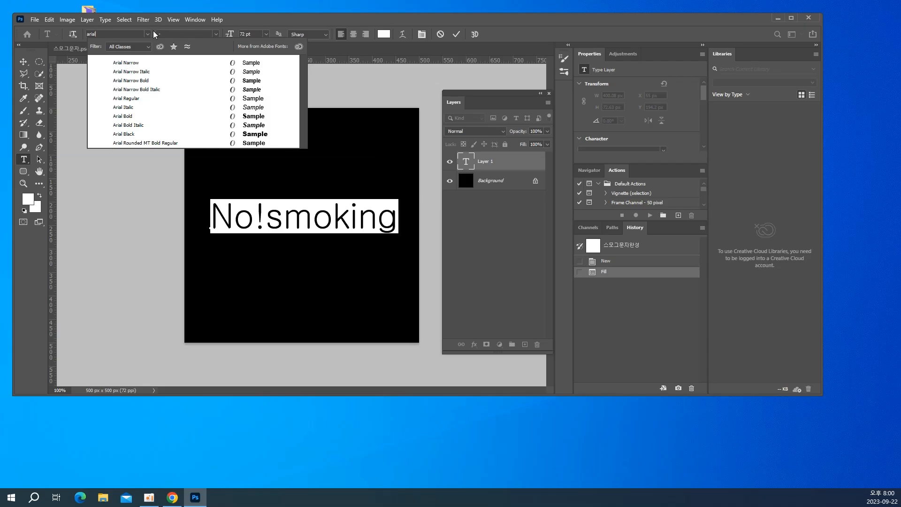
key(Down)
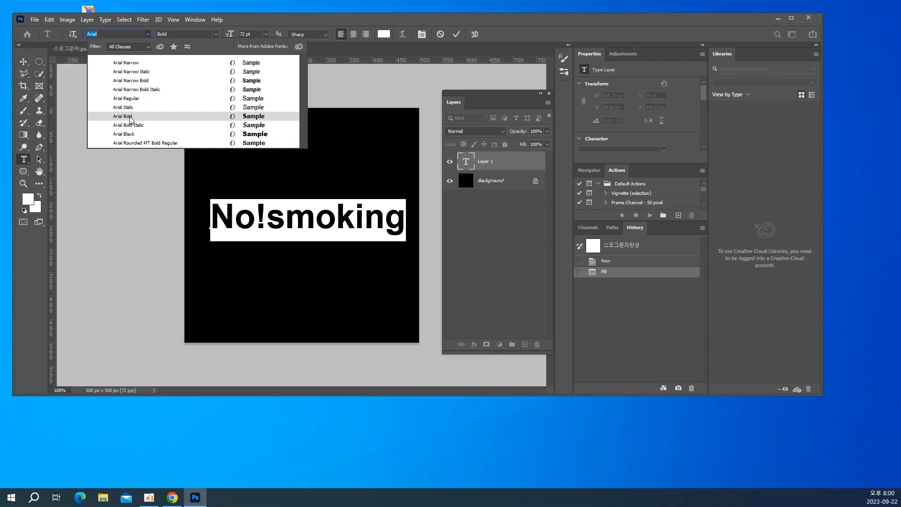
click(130, 118)
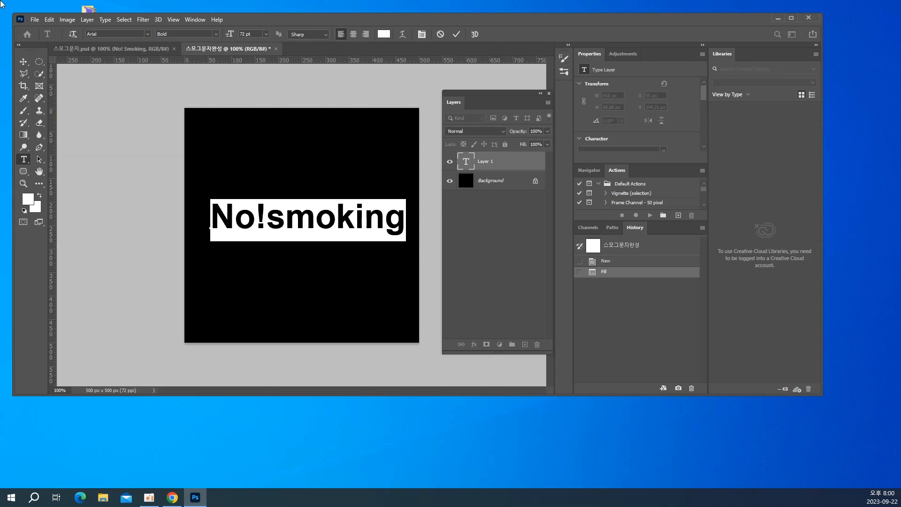
Move the text to the middle of the canvas, at about X 42 px and Y 207 px, and rotate the canvas 90° clockwise
click(24, 65)
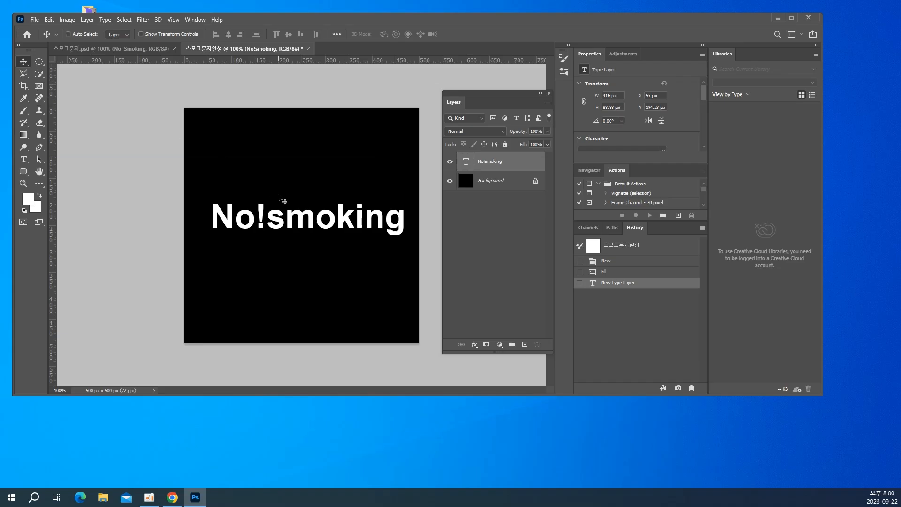
drag(291, 224, 284, 230)
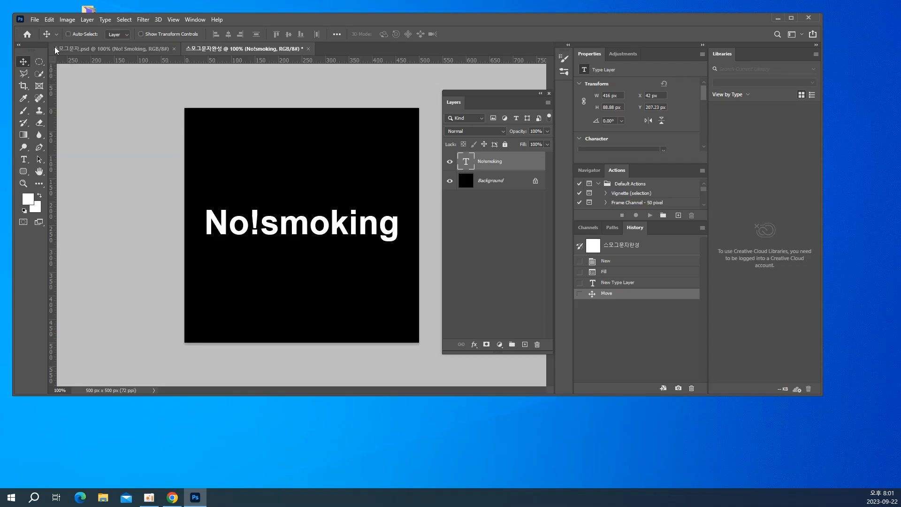
click(67, 19)
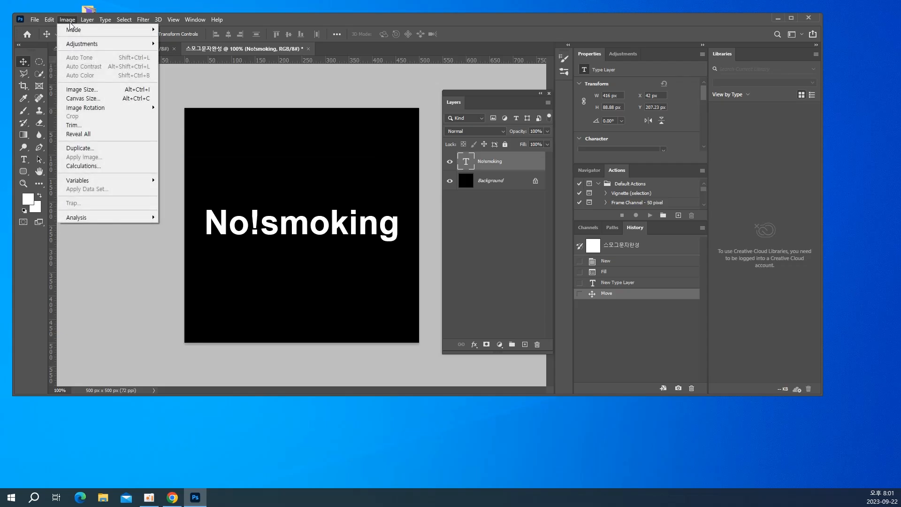
mouse_move(93, 111)
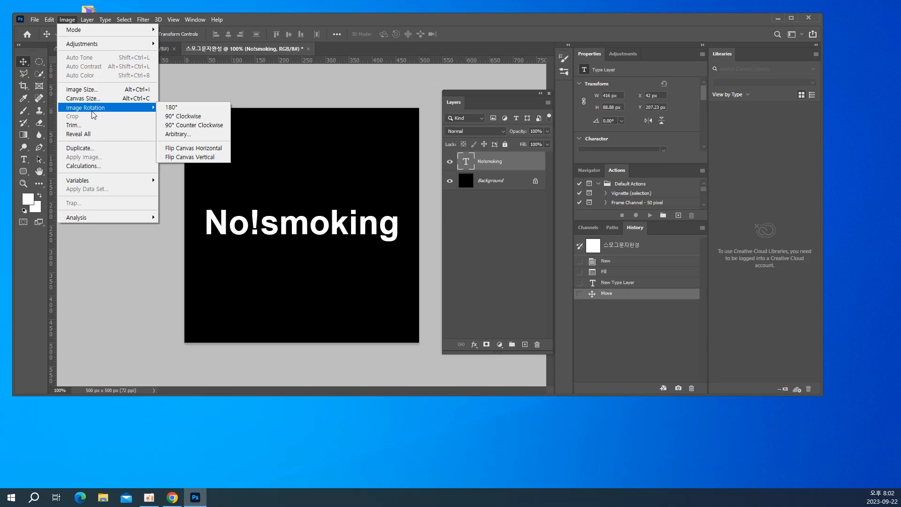
click(180, 118)
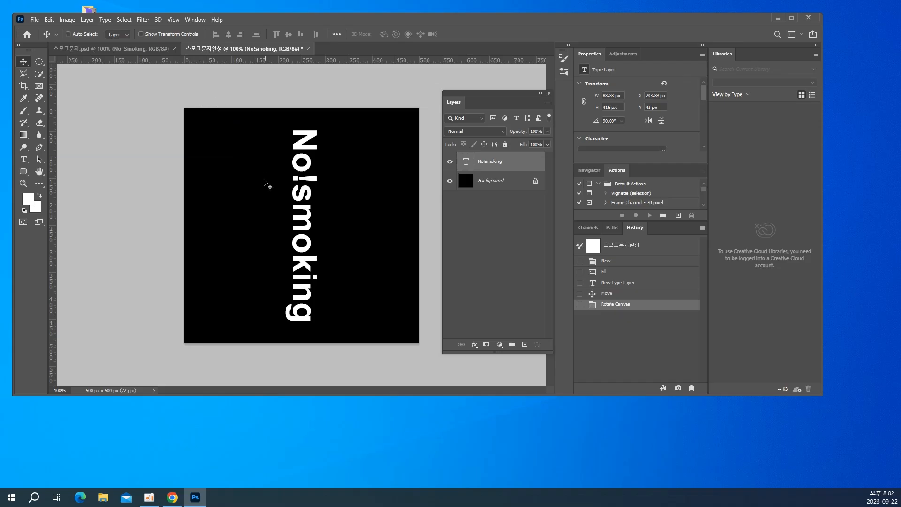
Start the Wind filter on the "No!smoking" type layer and rasterize the layer
click(143, 20)
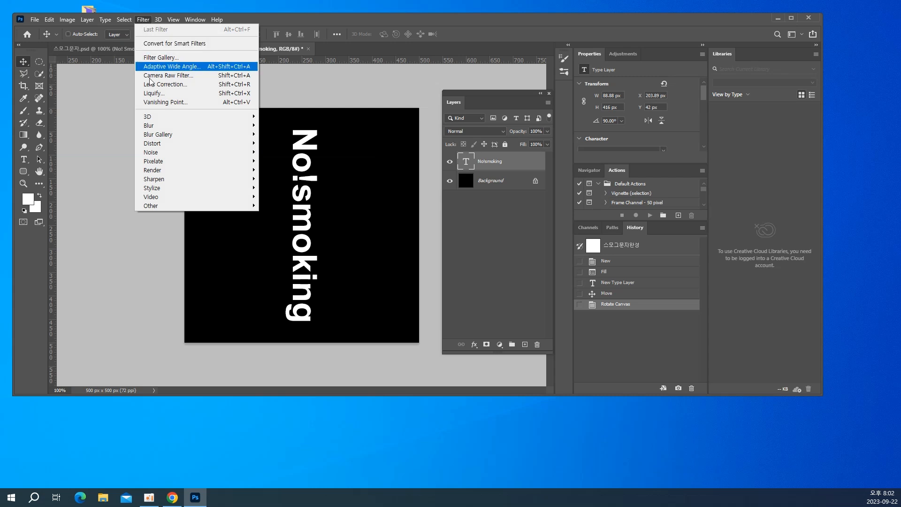
mouse_move(154, 164)
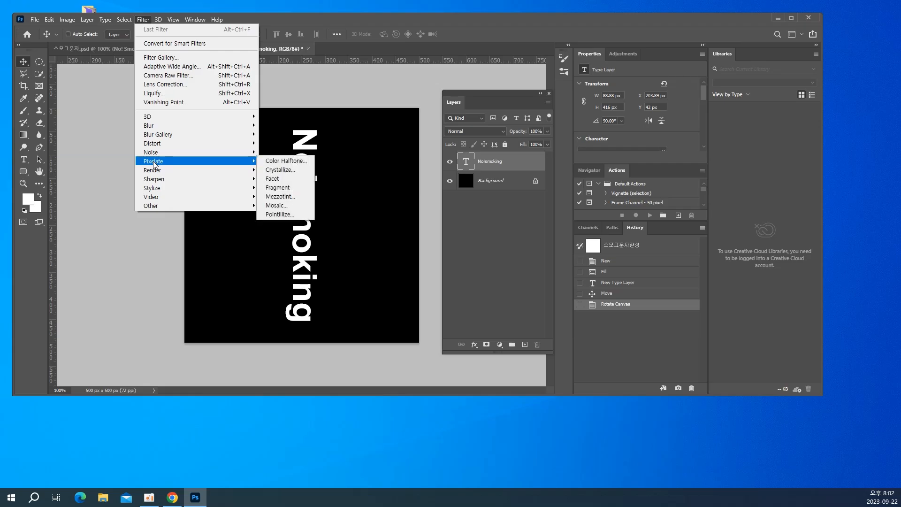
mouse_move(160, 192)
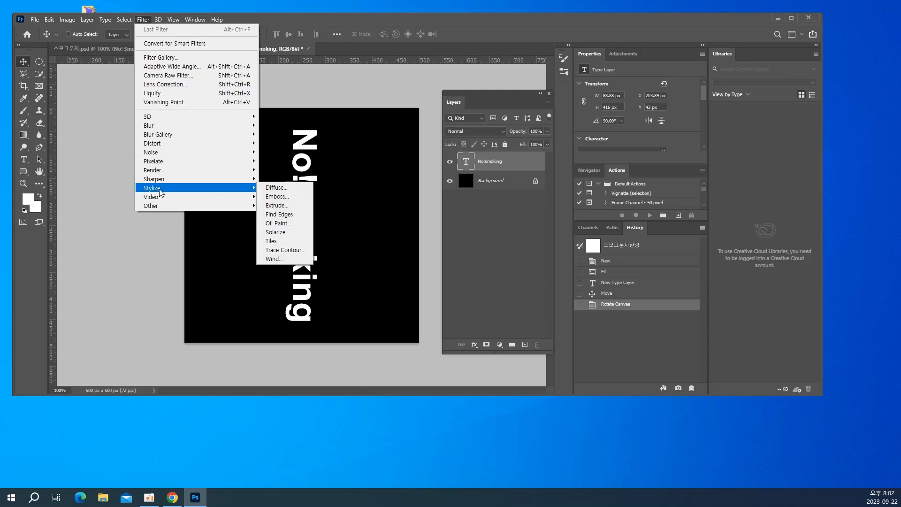
click(272, 259)
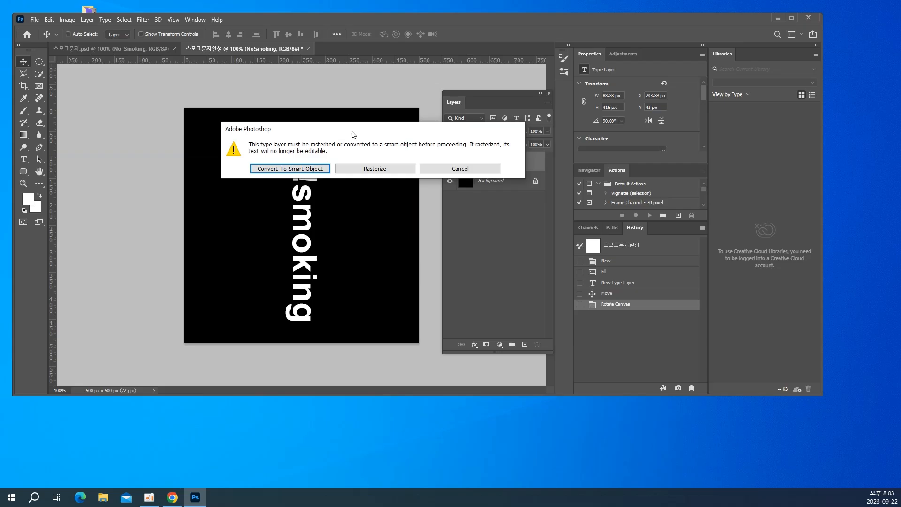
drag(324, 135, 243, 206)
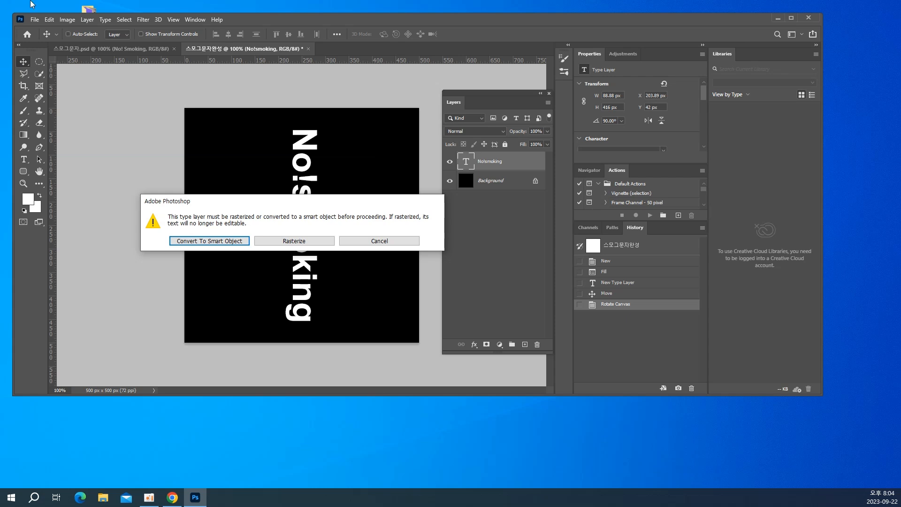
click(288, 240)
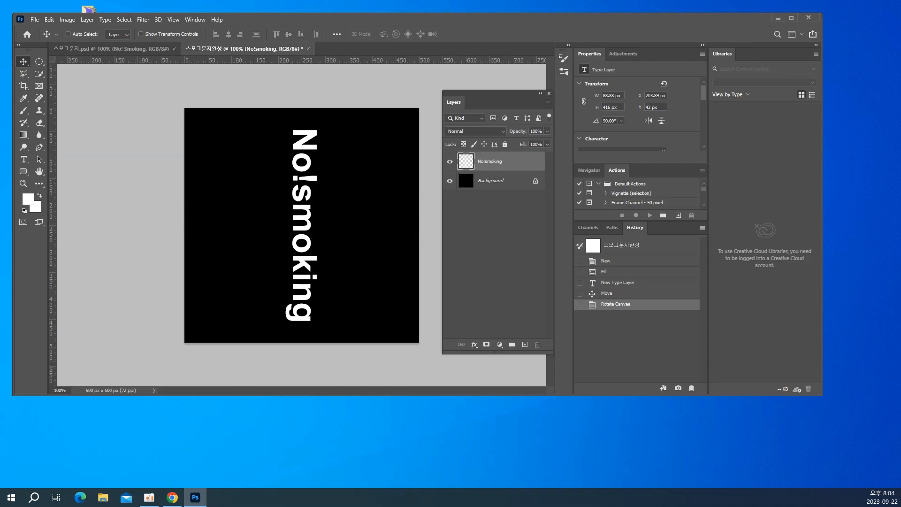
Apply the Wind filter with the Wind method and the direction From the Left
drag(585, 232, 131, 133)
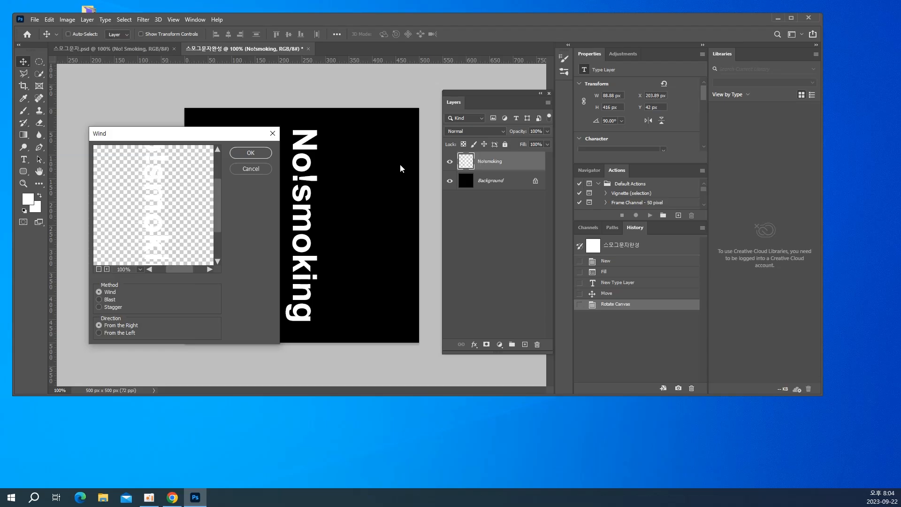
drag(228, 133, 350, 72)
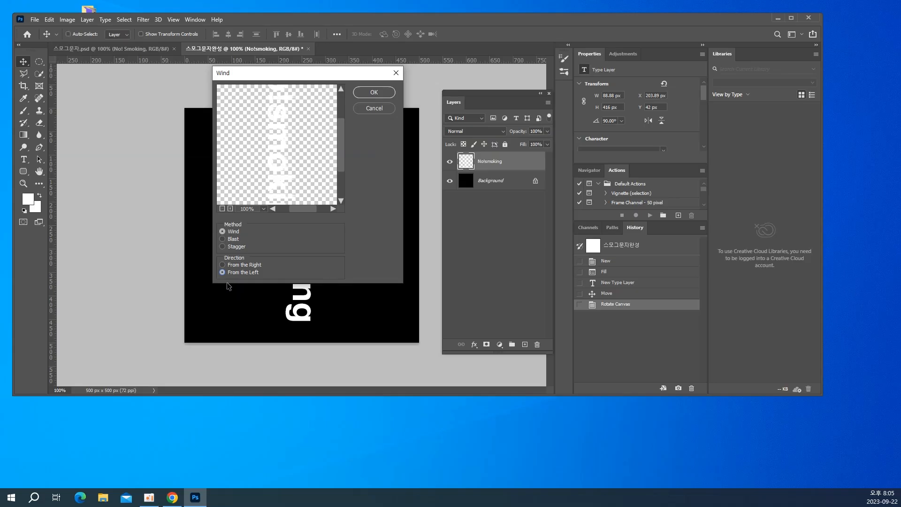
drag(259, 80, 120, 96)
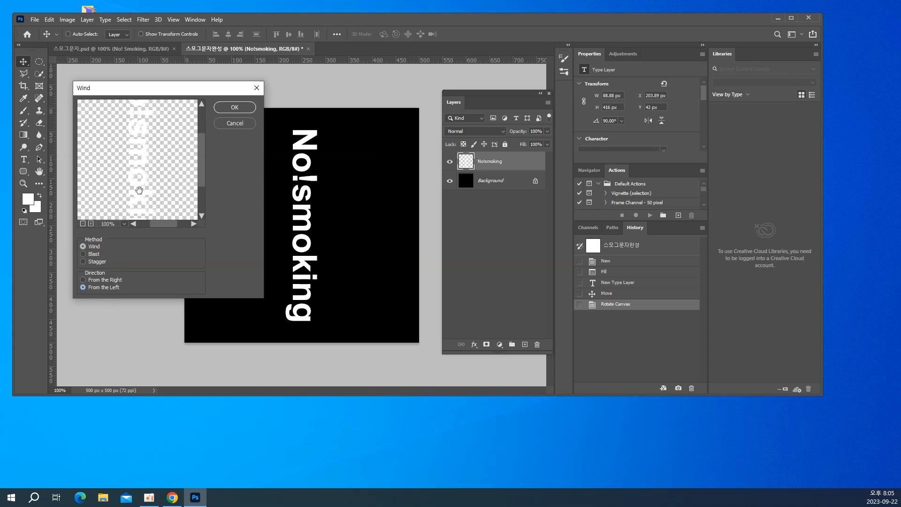
click(229, 107)
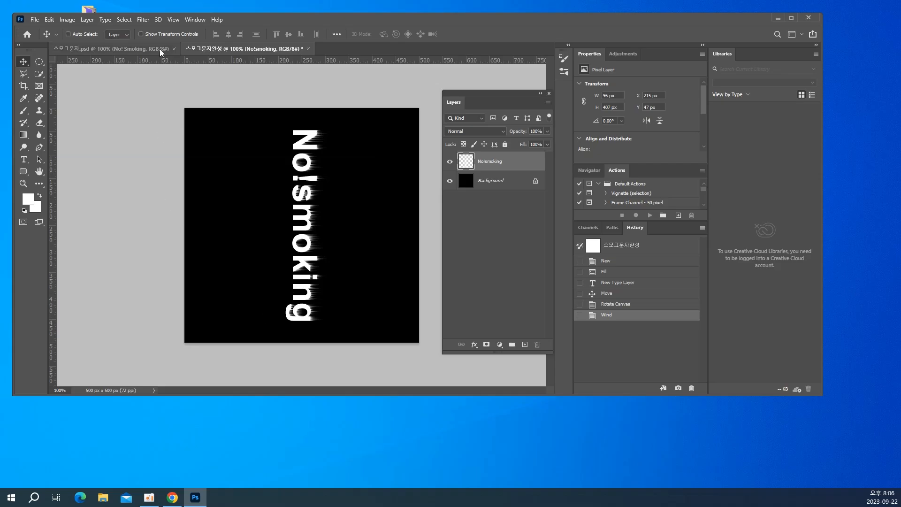
Repeat the same Wind filter two more times on the text layer
click(149, 19)
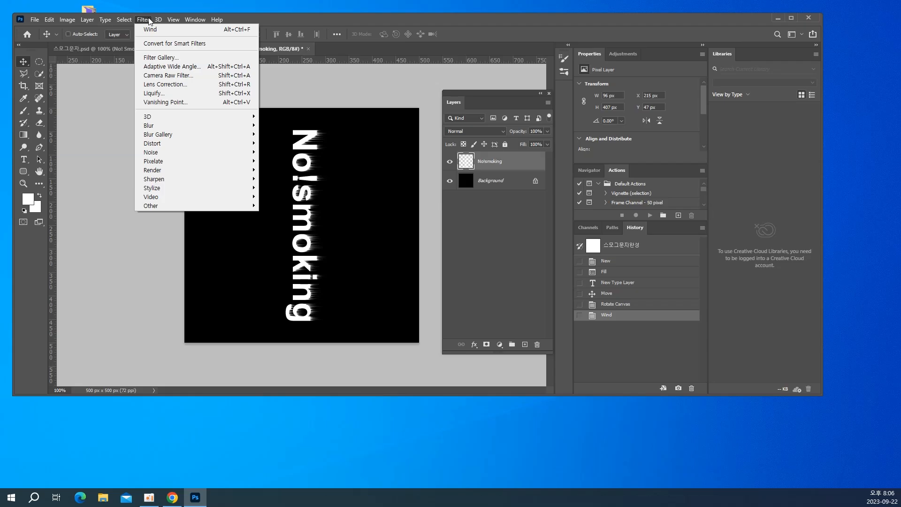
click(304, 235)
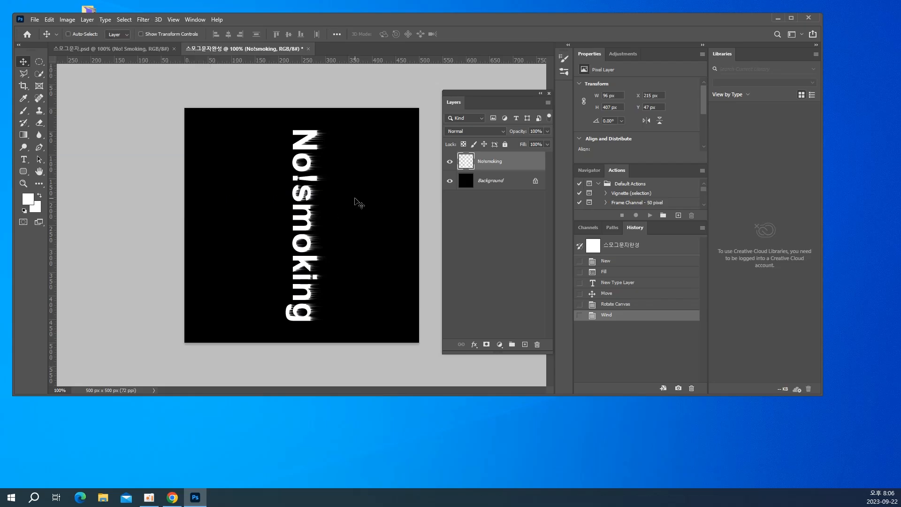
key(ctrl)
key(ctrl+alt+f)
key(ctrl+alt+f)
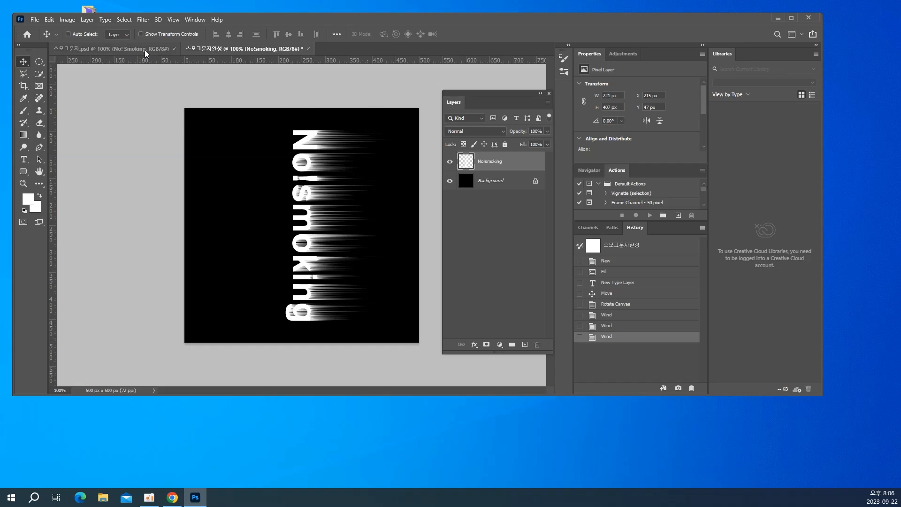
Rotate the canvas 90° counter clockwise so the text reads horizontally again
click(68, 19)
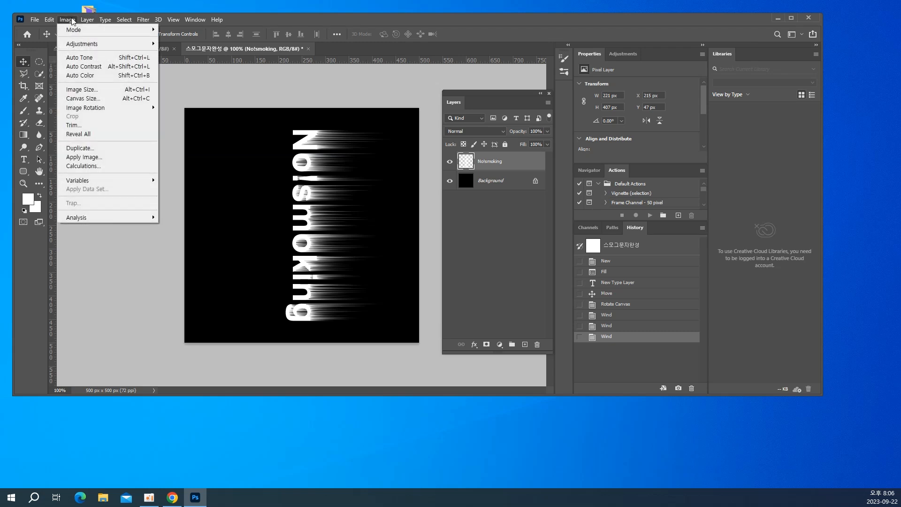
mouse_move(81, 108)
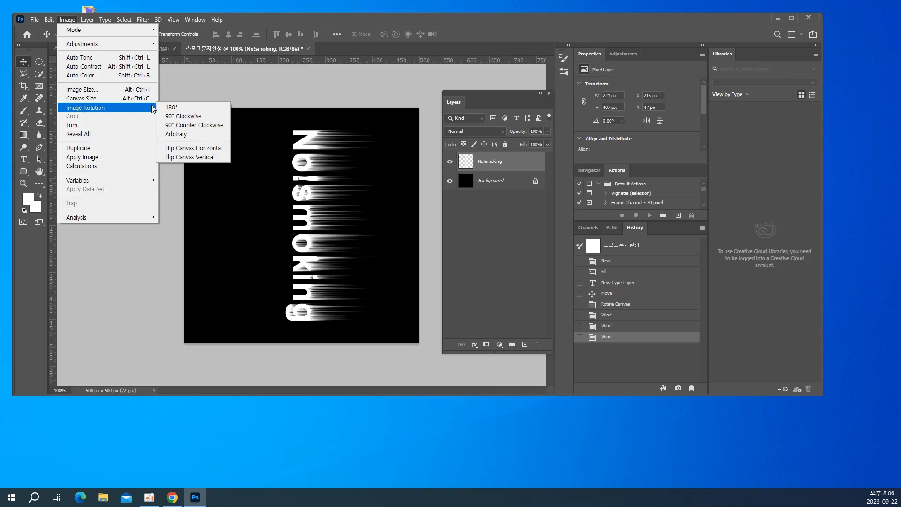
click(195, 125)
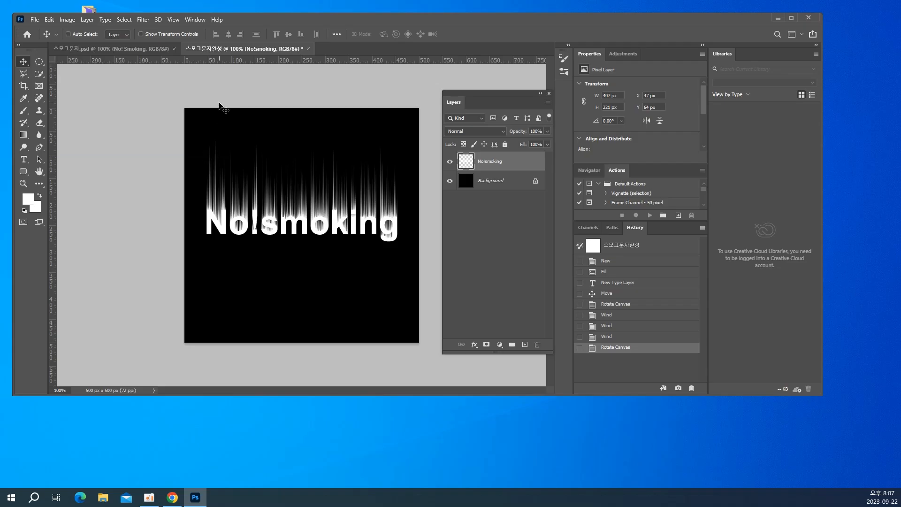
Save the document on the computer as the Photoshop file 스모그문자완성 with layers included
key(ctrl)
key(ctrl+s)
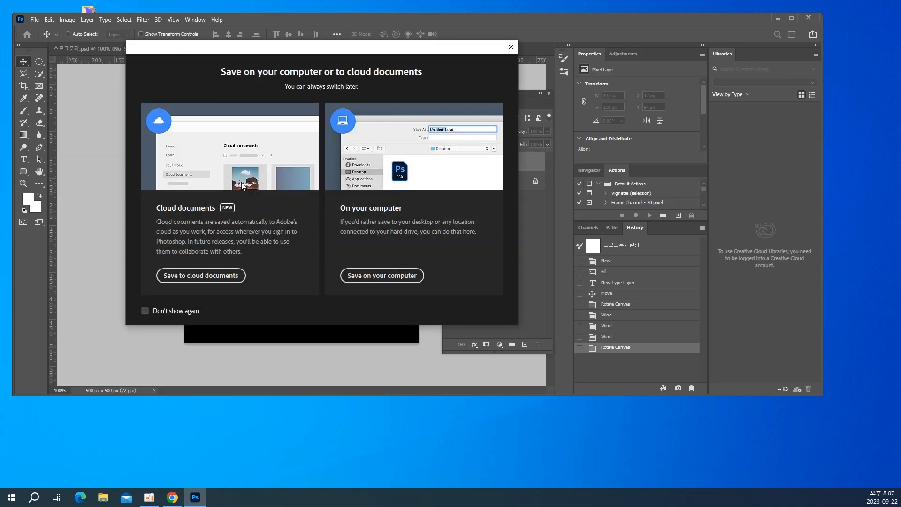
click(378, 275)
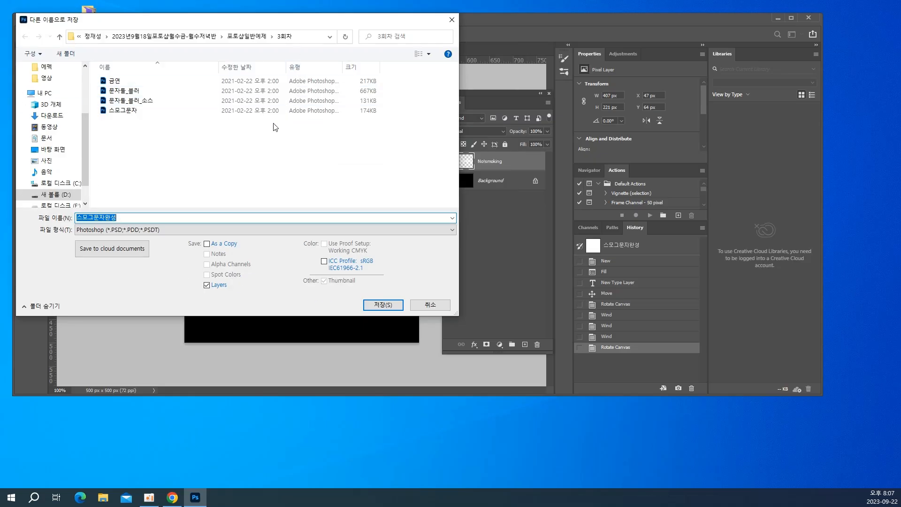
click(383, 305)
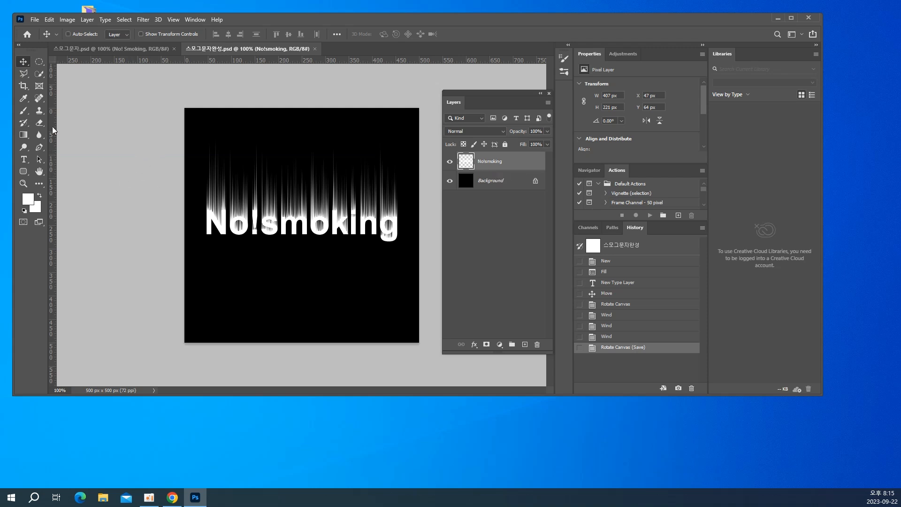
Start the Ripple distortion filter on the "No!smoking" layer and open its size choices
click(141, 19)
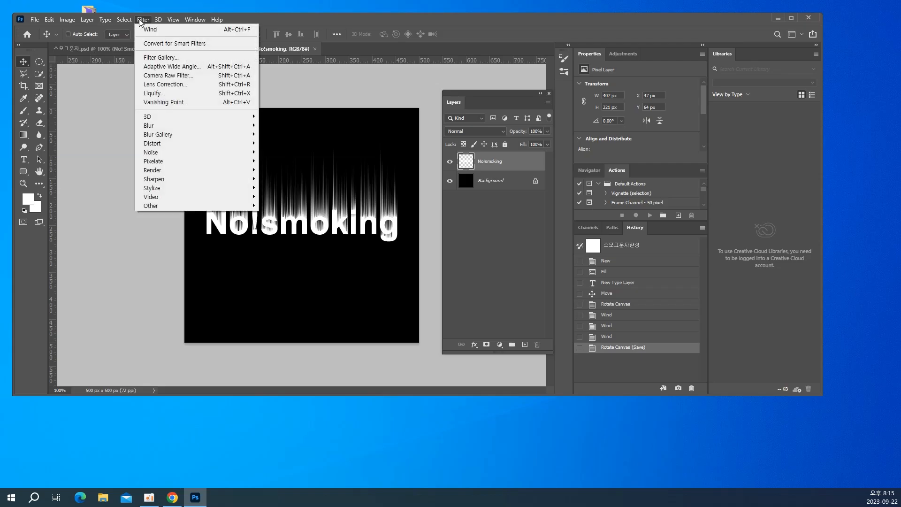
click(156, 21)
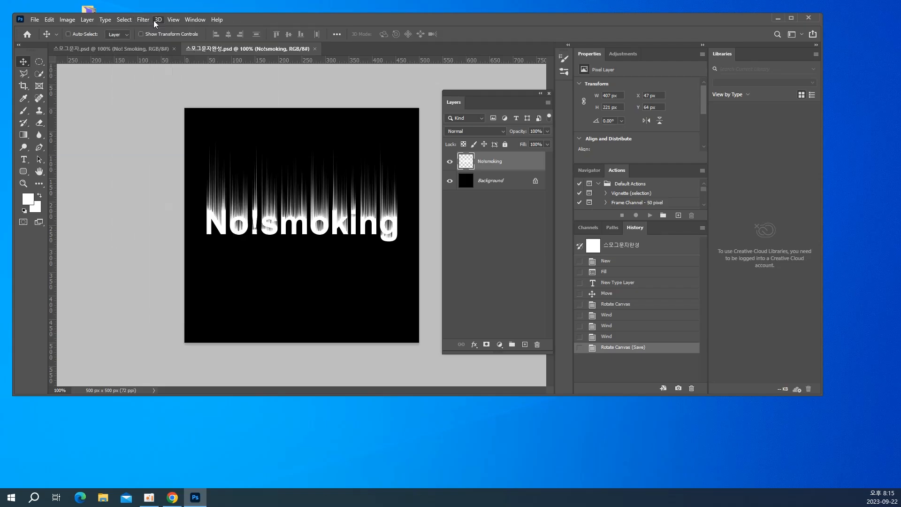
click(149, 20)
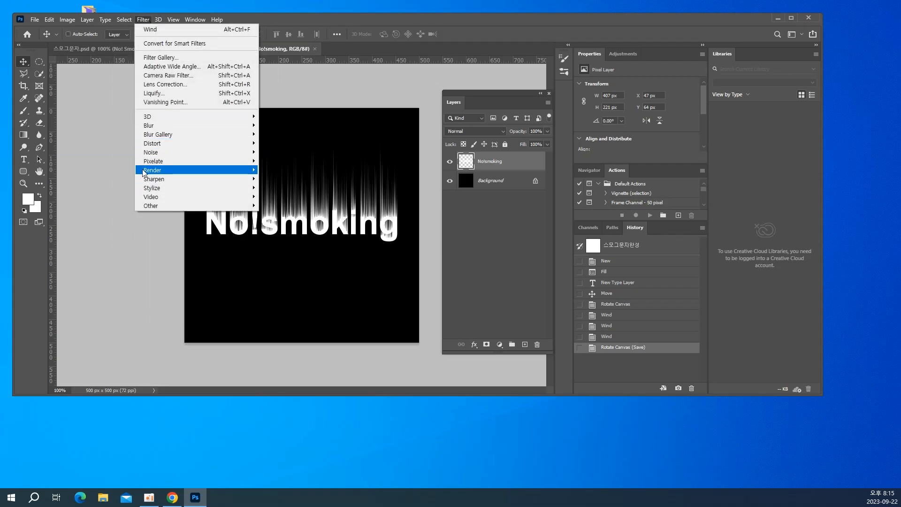
mouse_move(153, 152)
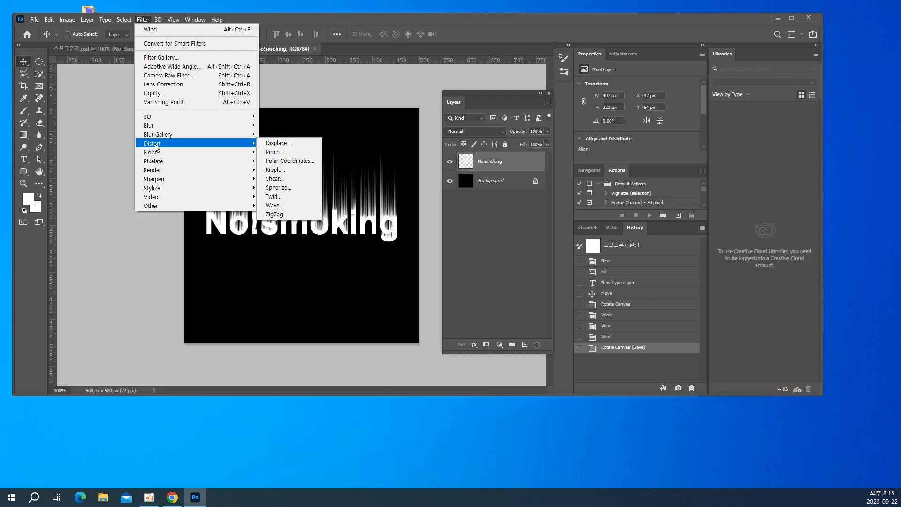
click(289, 171)
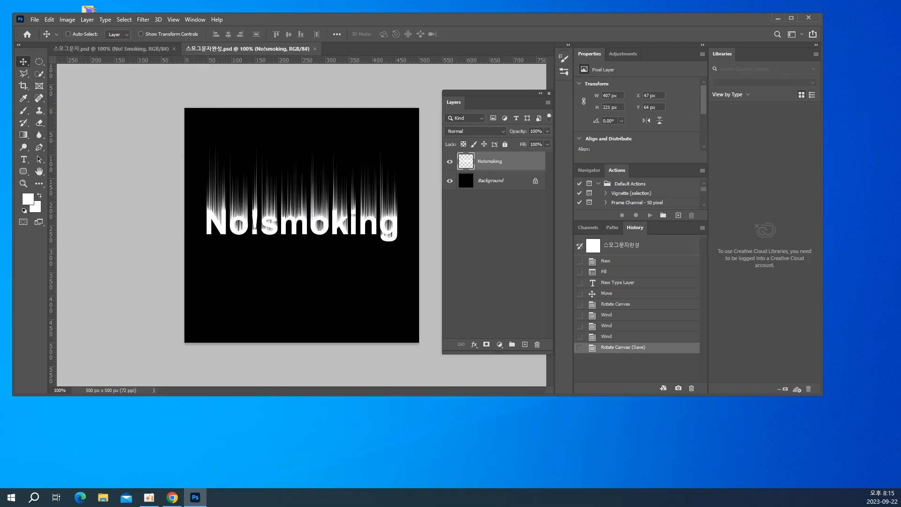
drag(715, 170, 217, 92)
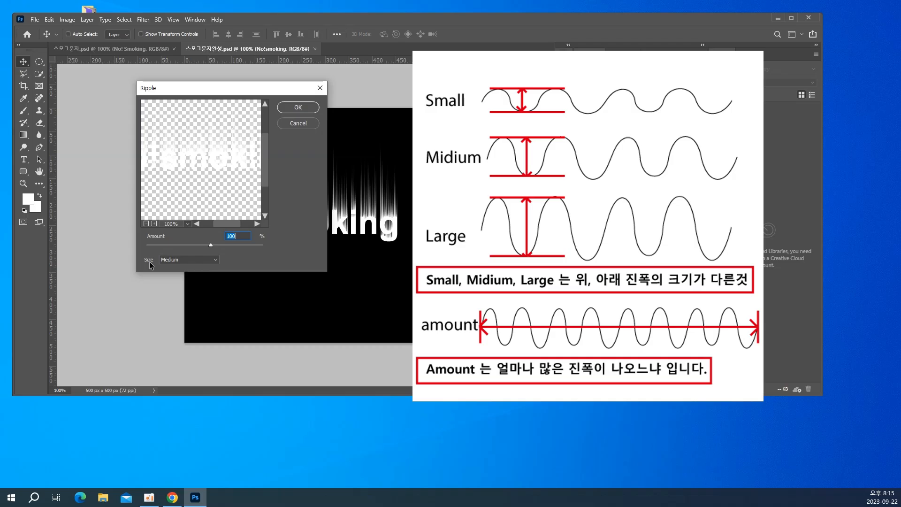
click(179, 261)
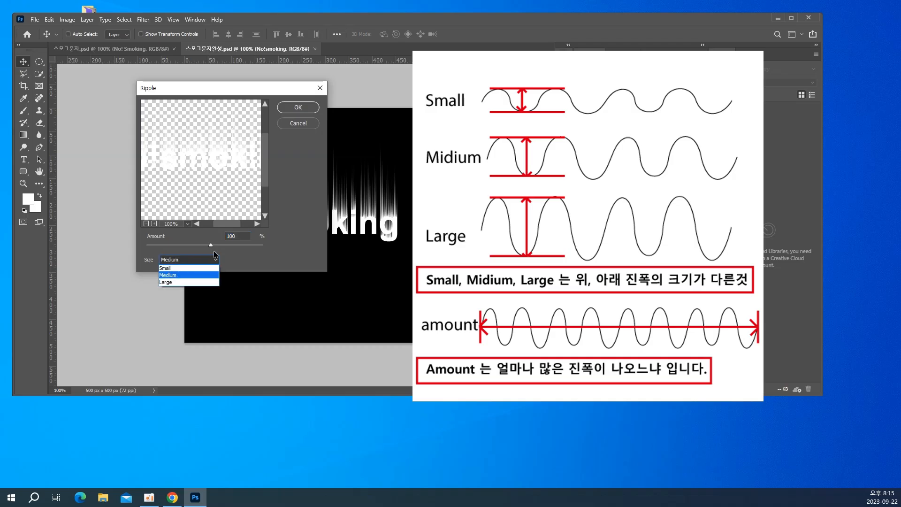
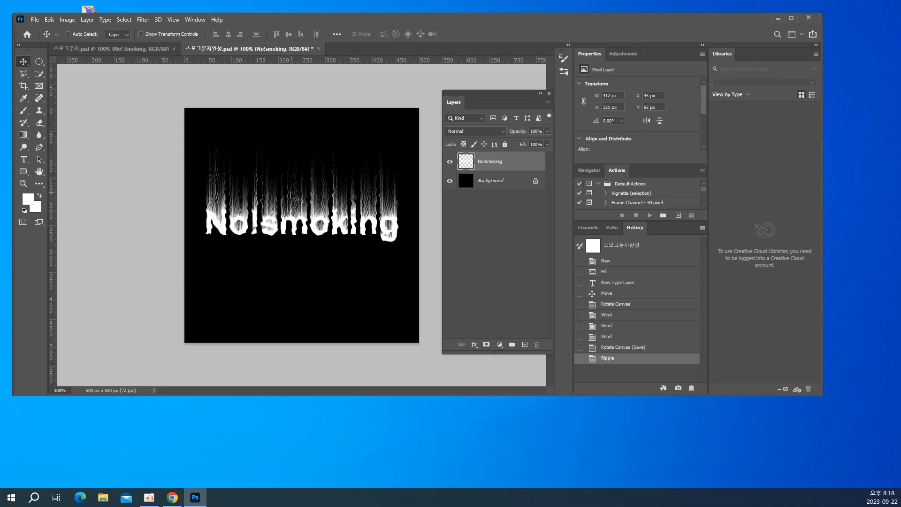
Save the rippled "No!smoking" text document to its existing Photoshop file
key(ctrl)
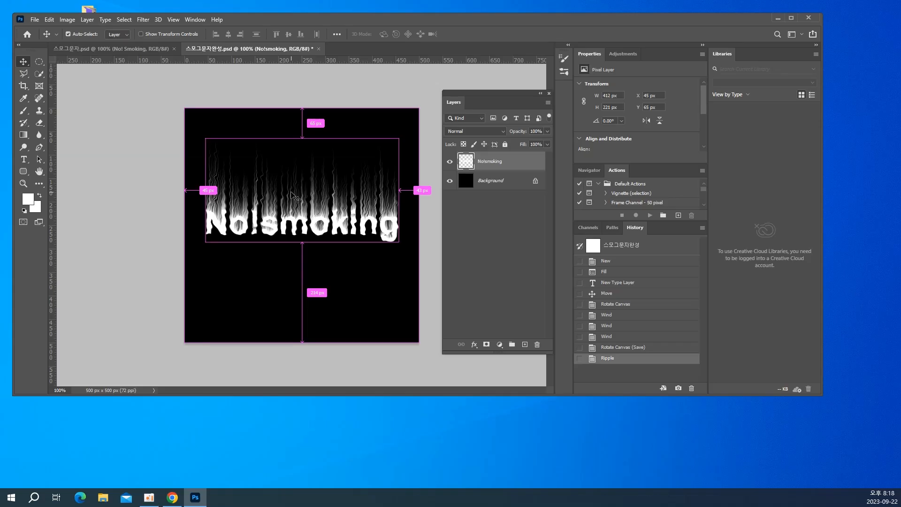
key(ctrl+s)
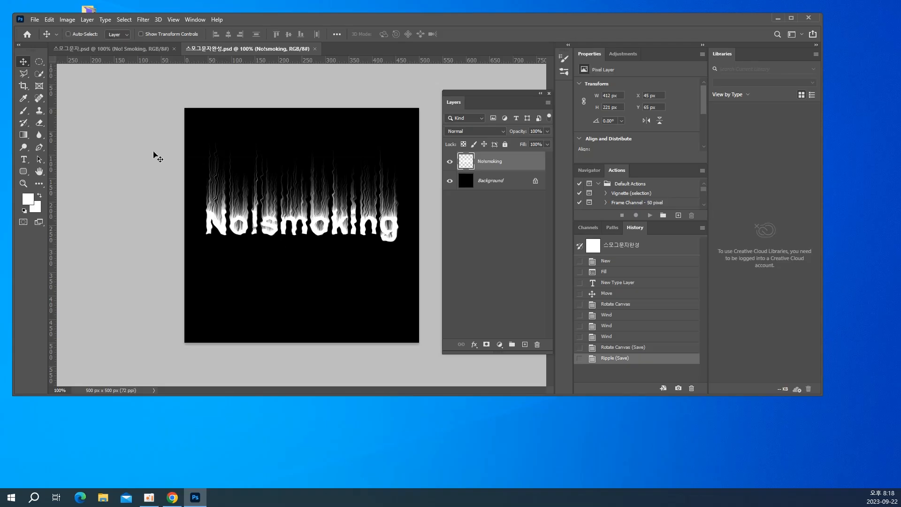
Create a new 500 x 500 px document at 72 pixels/inch and fill its background with black
click(25, 20)
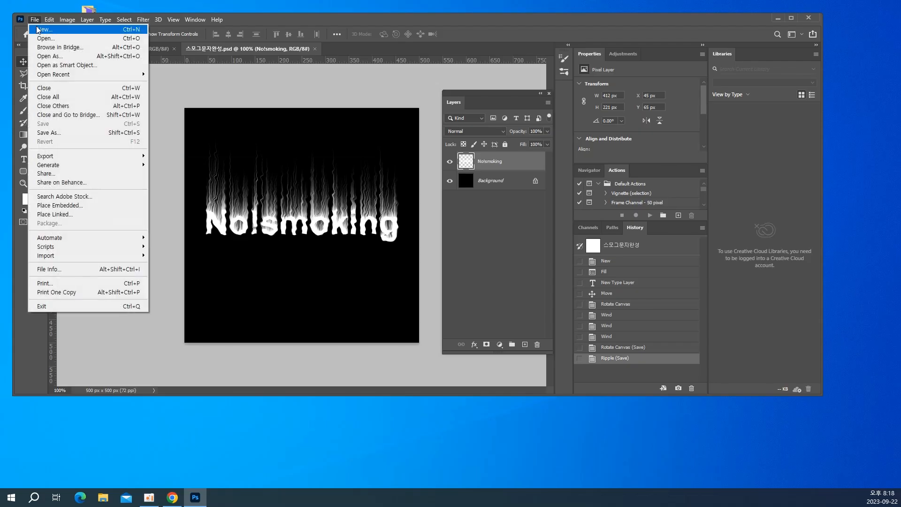
click(39, 28)
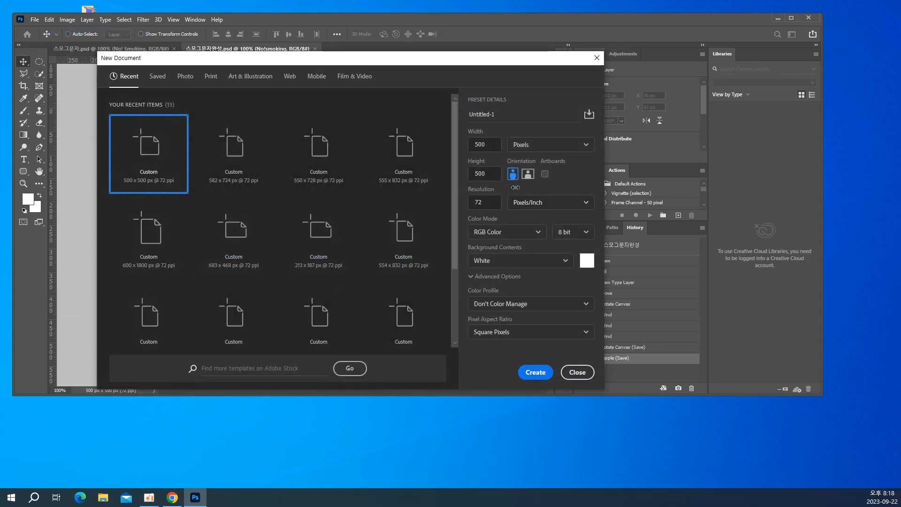
key(Return)
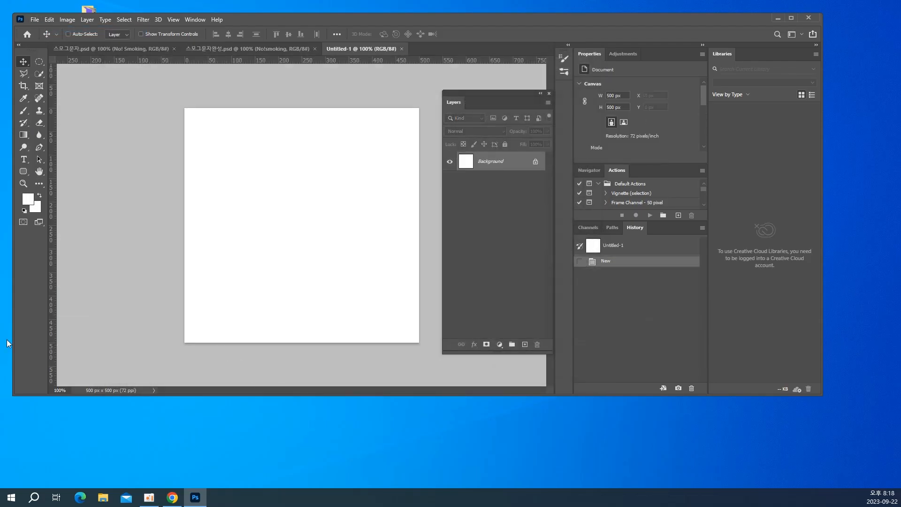
click(23, 210)
key(alt+BackSpace)
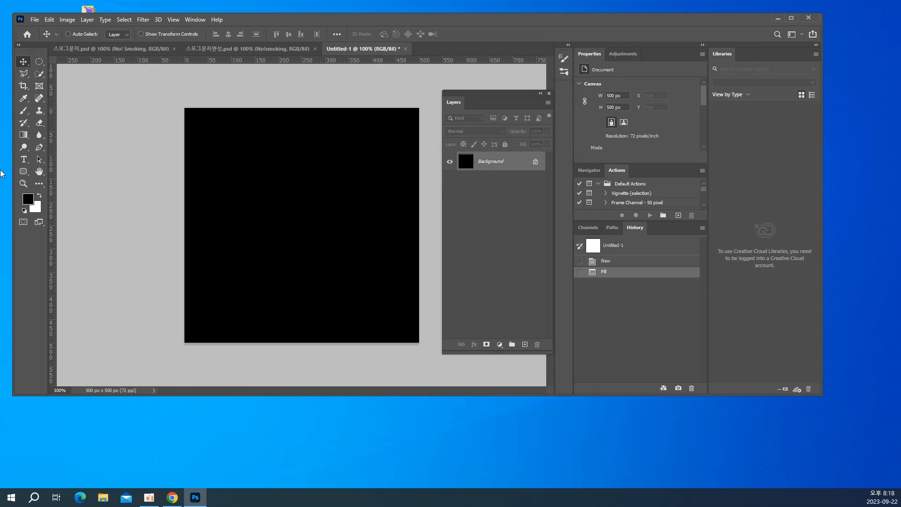
Add a white letter "G" in Arial Bold, 72 pt, in the upper part of the black canvas
click(24, 160)
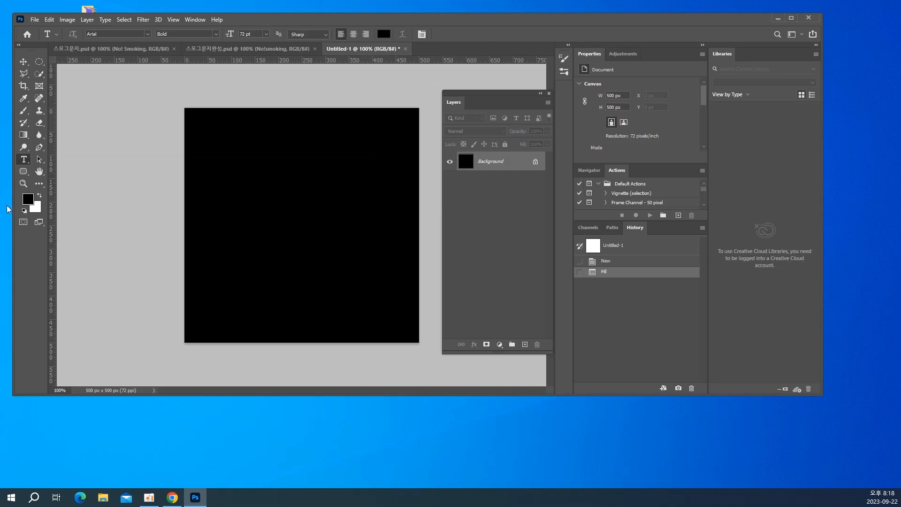
click(383, 34)
drag(388, 132, 281, 72)
key(Return)
click(279, 165)
text(G)
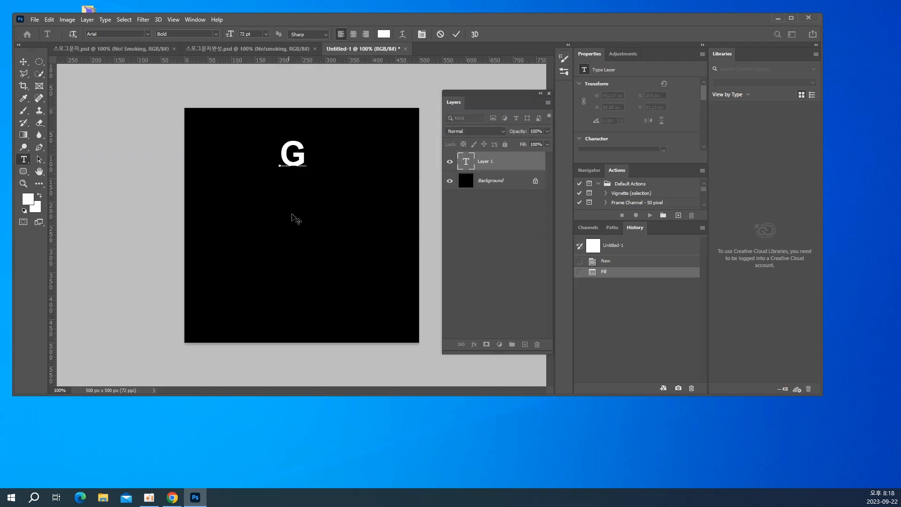
Change the font style of the letter "G" to Black
drag(307, 157, 262, 151)
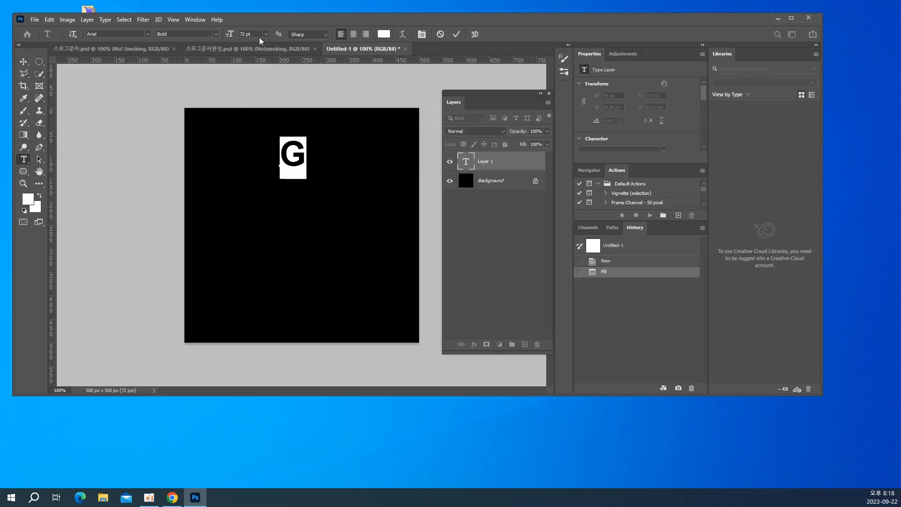
click(216, 34)
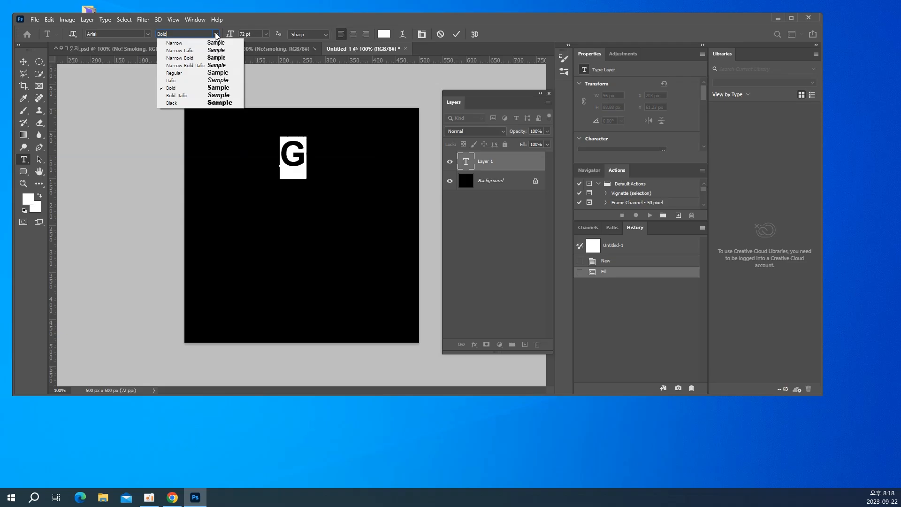
click(193, 102)
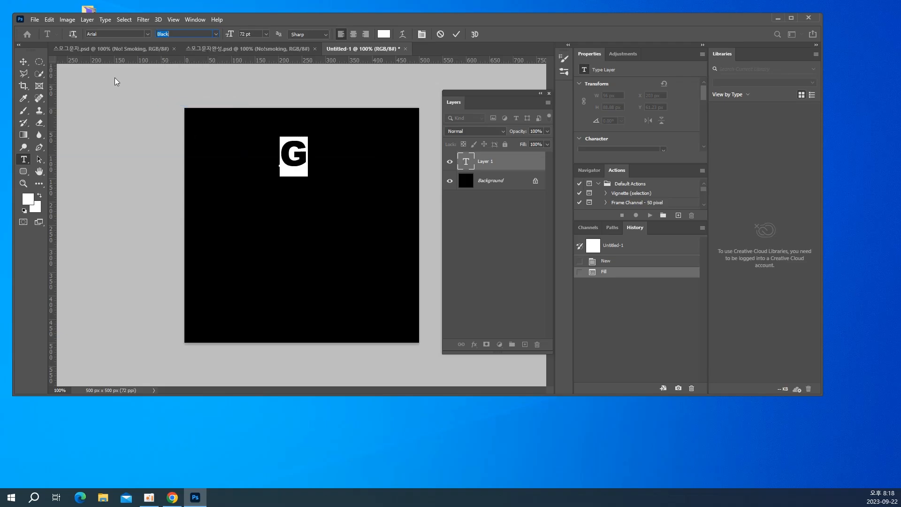
Enlarge the "G" with Free Transform to about 133 px wide and place a copy directly below it
click(23, 61)
key(ctrl+t)
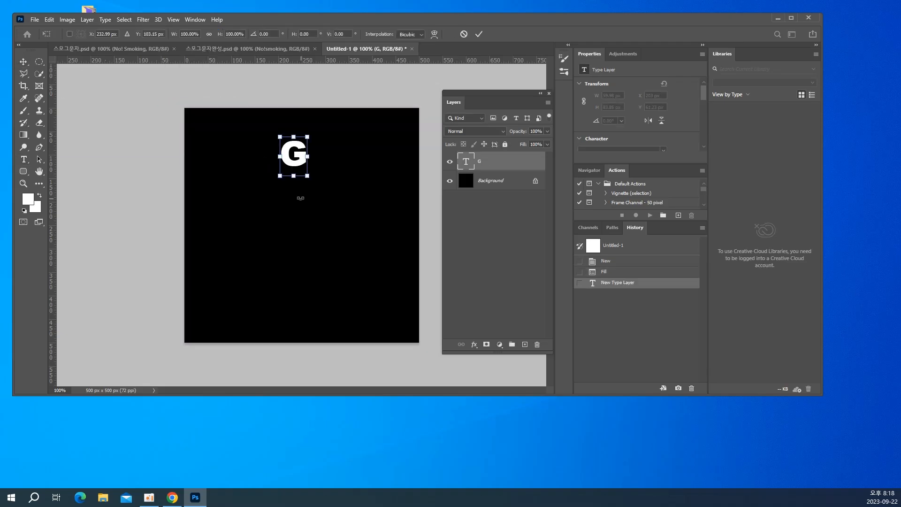
drag(280, 175, 245, 223)
key(Return)
drag(280, 194, 279, 270)
Fill the lower "G" copy with the green foreground color #35c083
click(28, 199)
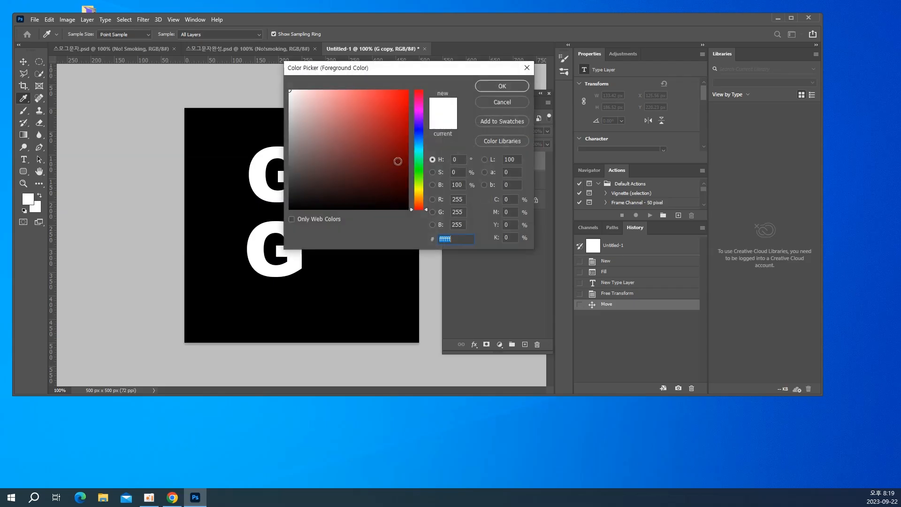
click(418, 158)
drag(337, 119, 375, 119)
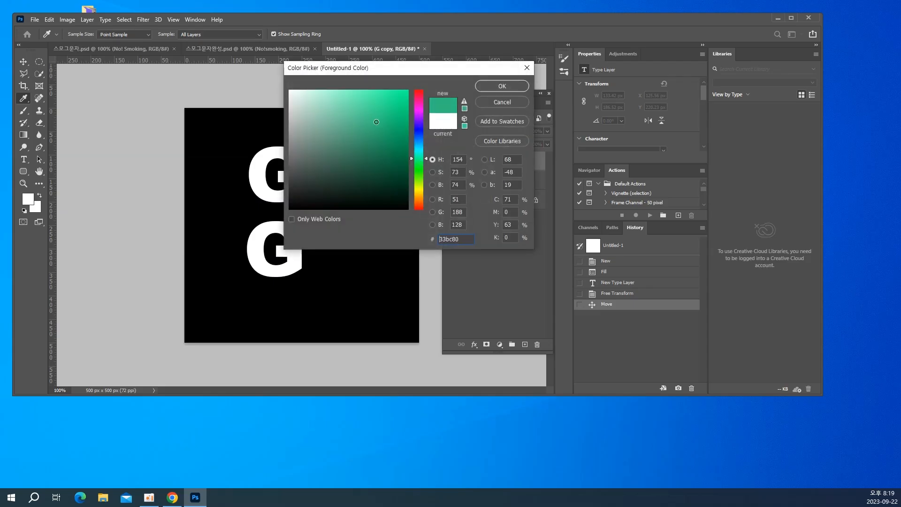
click(497, 83)
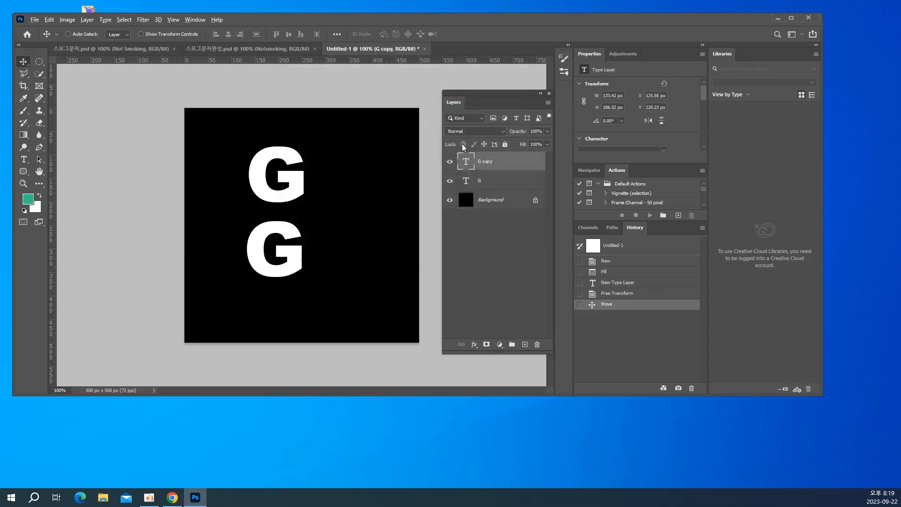
key(alt+BackSpace)
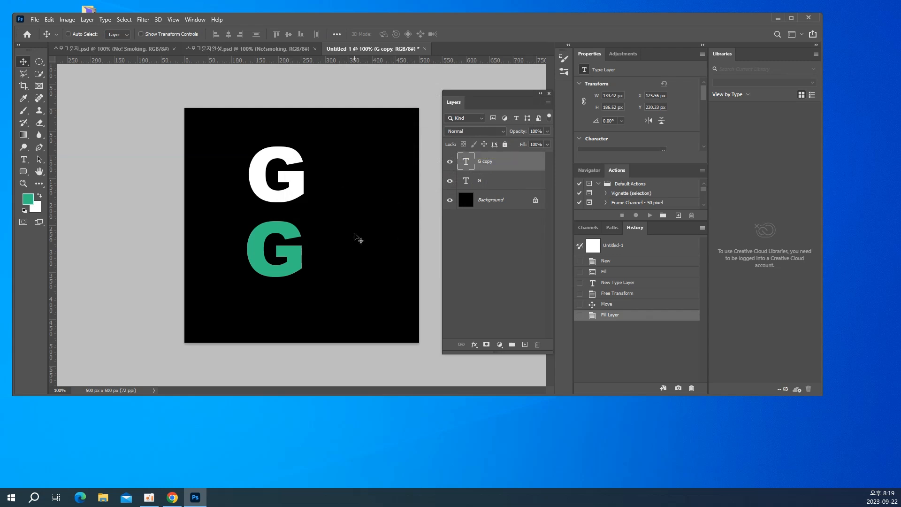
Select the white "G" layer and move the letter slightly upward
right_click(297, 188)
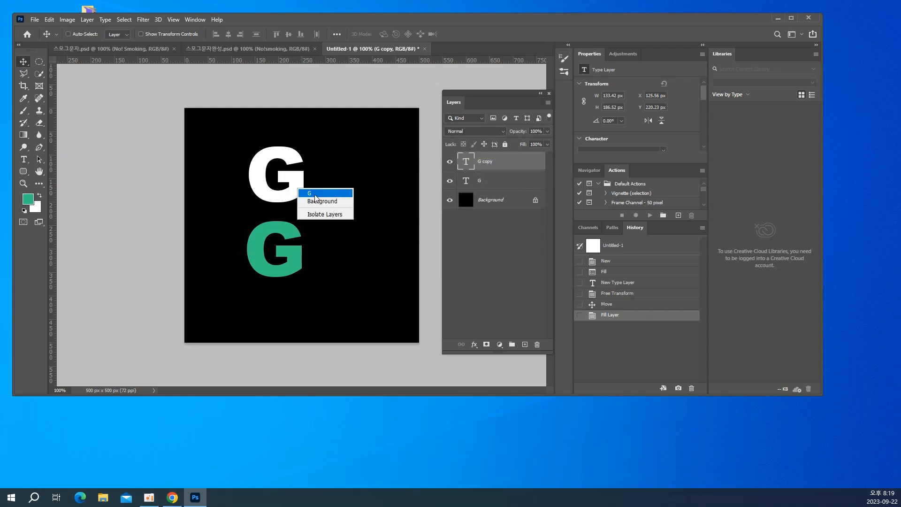
click(315, 198)
drag(283, 192, 282, 182)
Rasterize the white "G" and apply the Wind filter from the left three times, using the Wind method
click(142, 20)
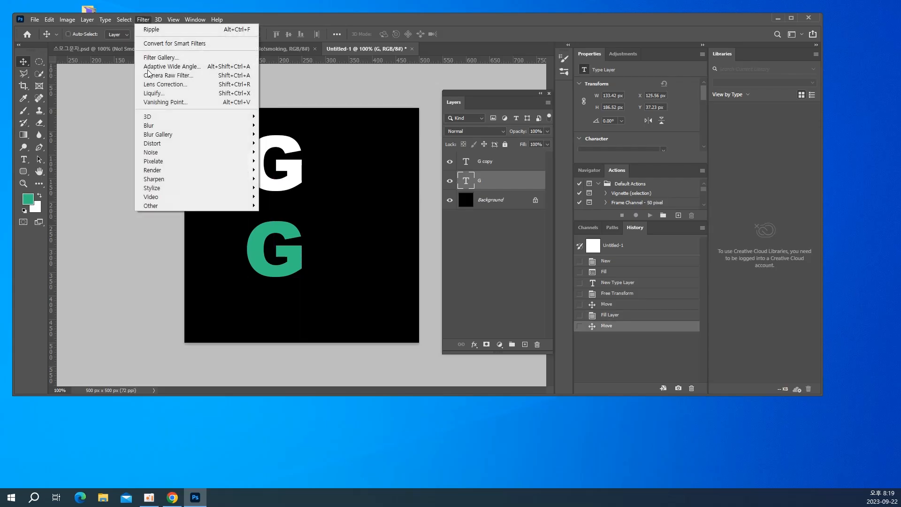
mouse_move(174, 188)
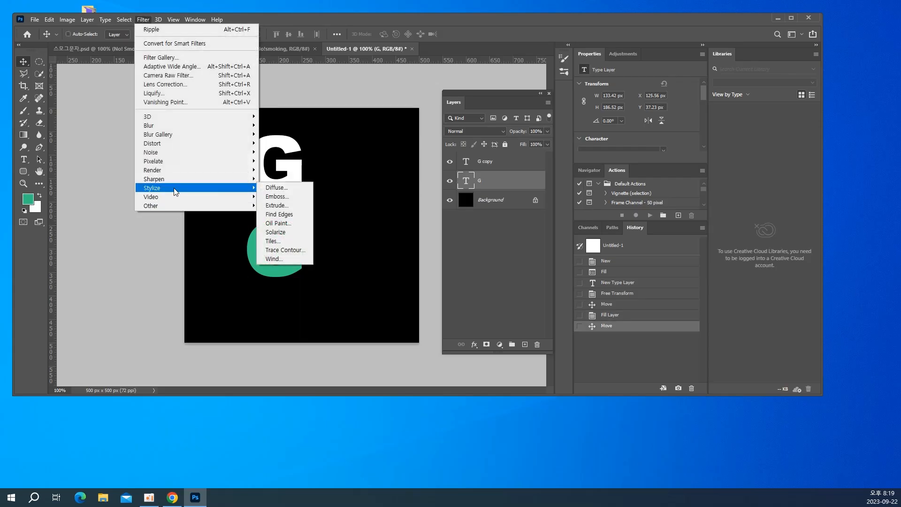
click(277, 259)
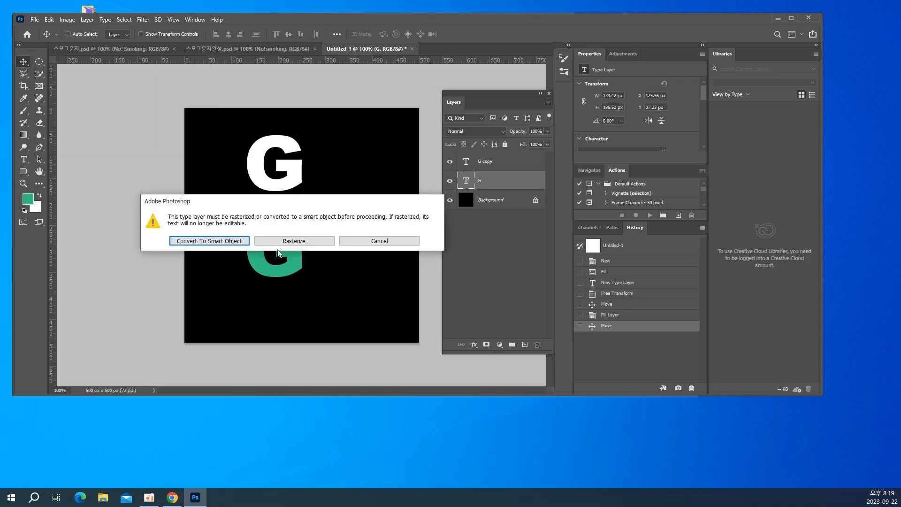
click(284, 241)
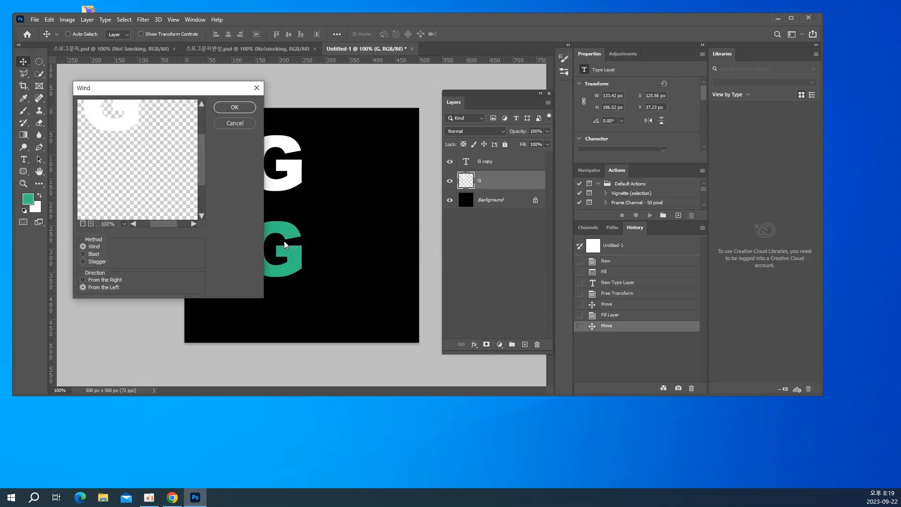
click(237, 107)
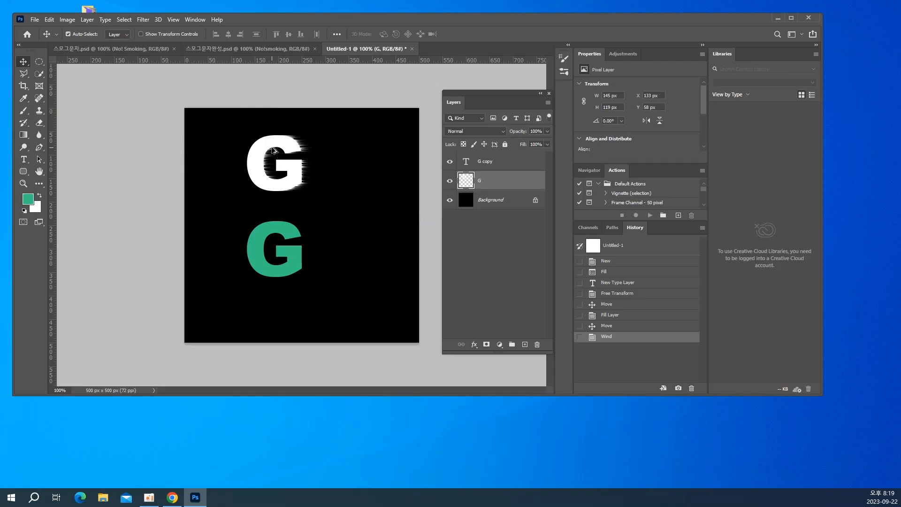
key(ctrl+alt+f)
key(ctrl+alt+f)
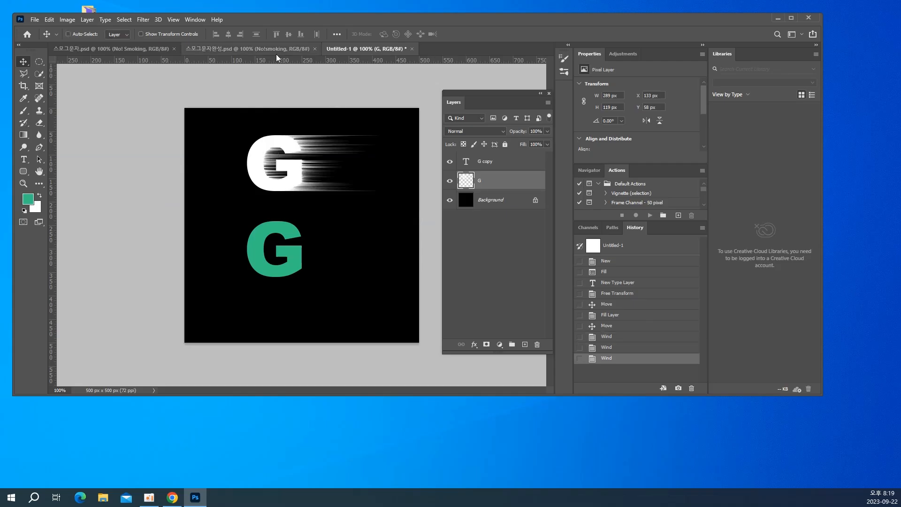
Select the green "G copy" layer and move the letter slightly up and to the right
right_click(264, 229)
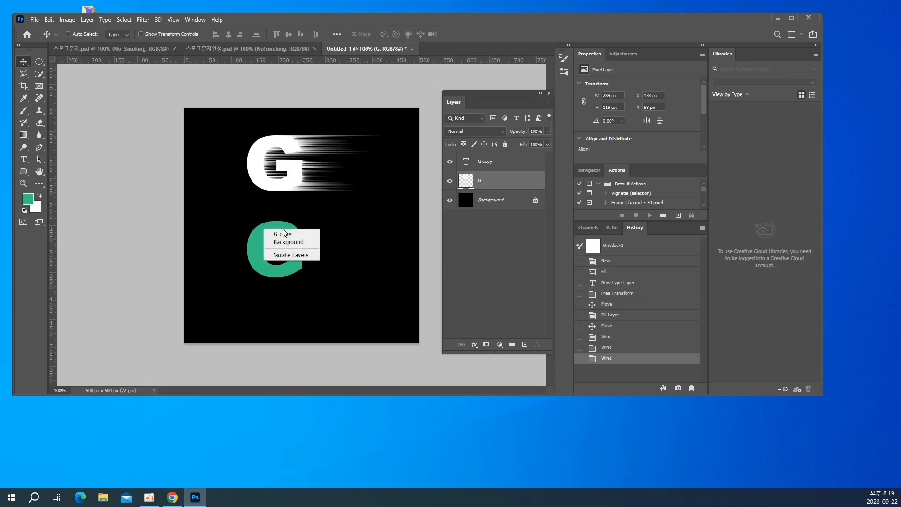
click(284, 233)
drag(284, 235, 293, 222)
Rasterize the green "G" and apply the Wind filter from the left three times, using the Wind method
click(146, 20)
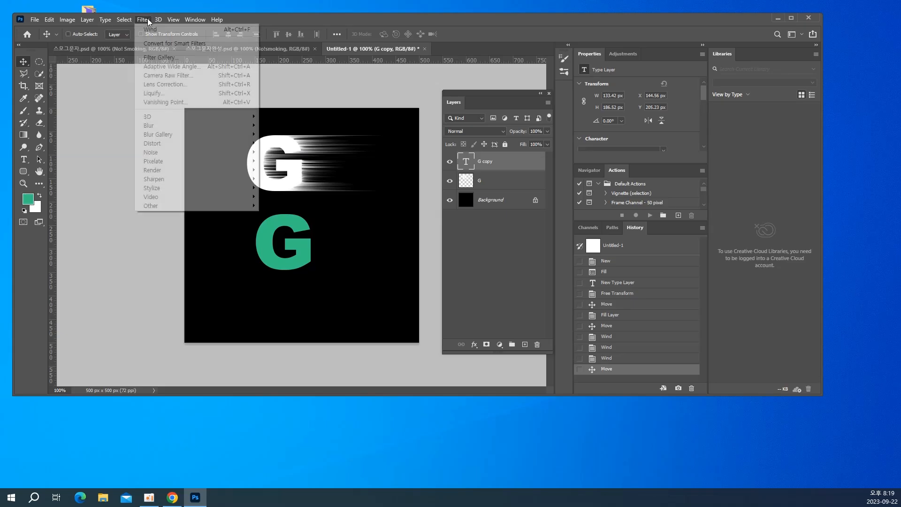
mouse_move(177, 178)
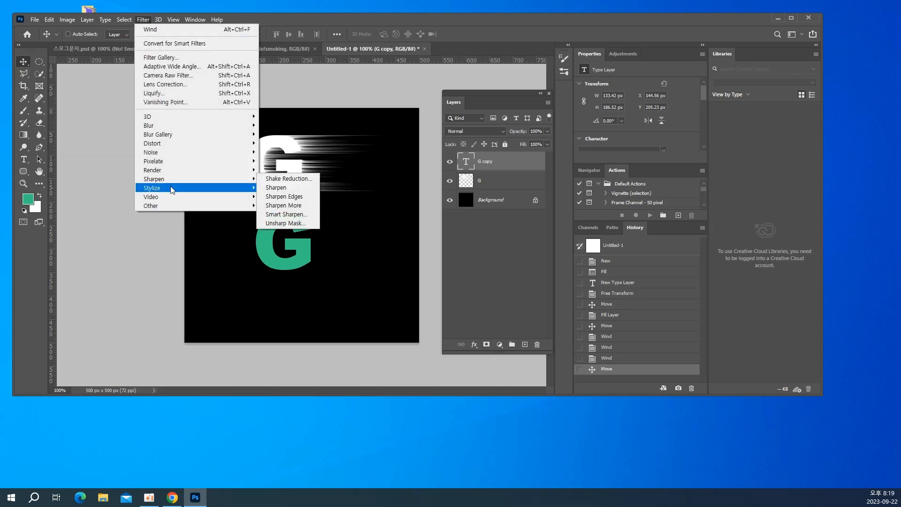
click(293, 257)
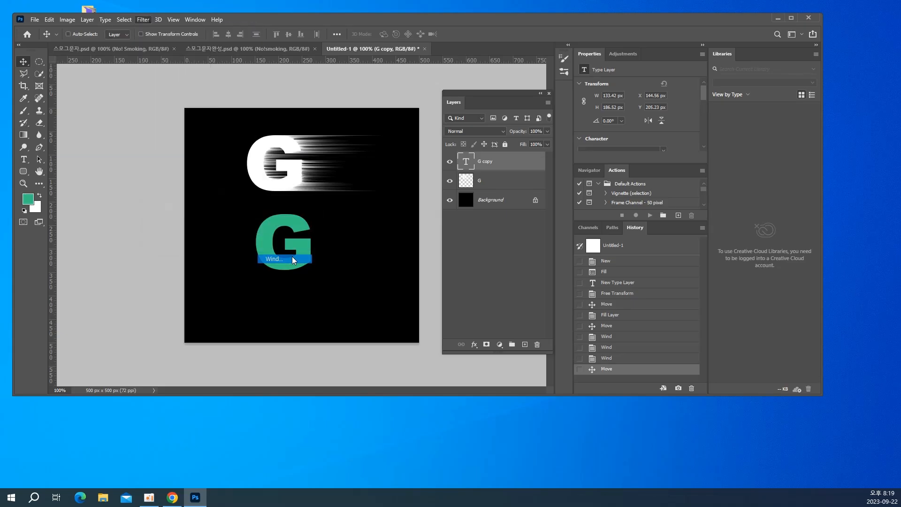
click(297, 240)
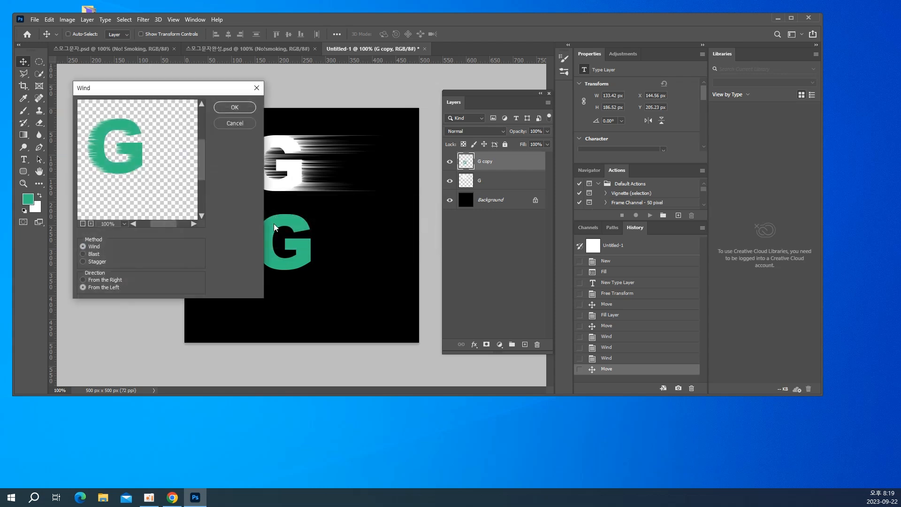
click(225, 108)
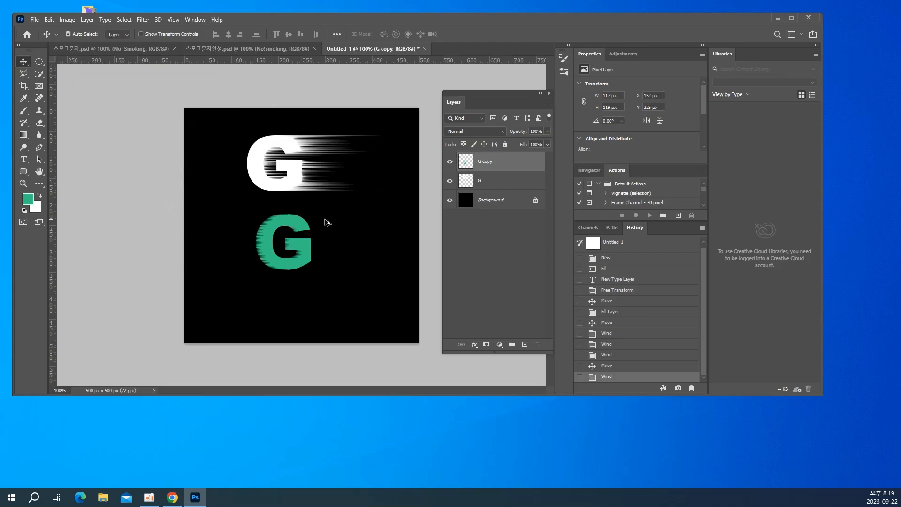
key(ctrl+alt+f)
key(ctrl+alt+f)
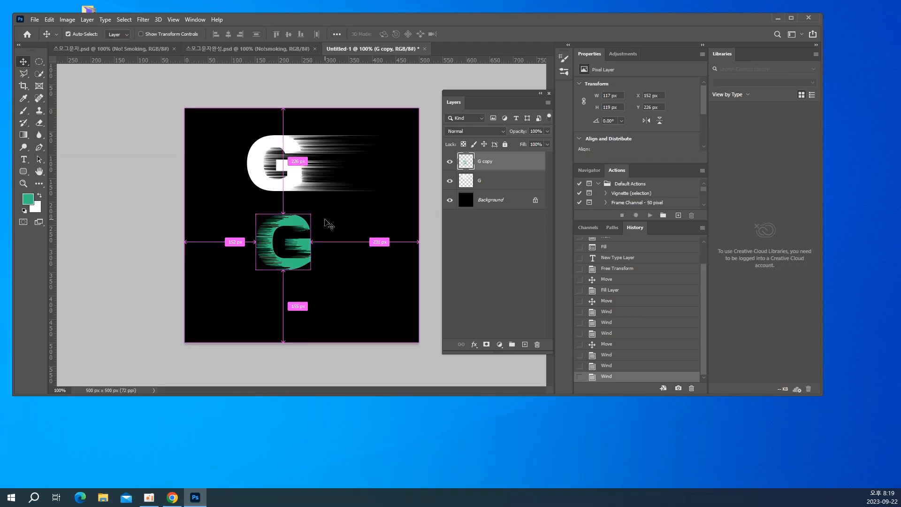
Undo the three Wind filters on the green "G"
key(ctrl+alt+z)
key(ctrl+alt+z)
key(ctrl+alt+z)
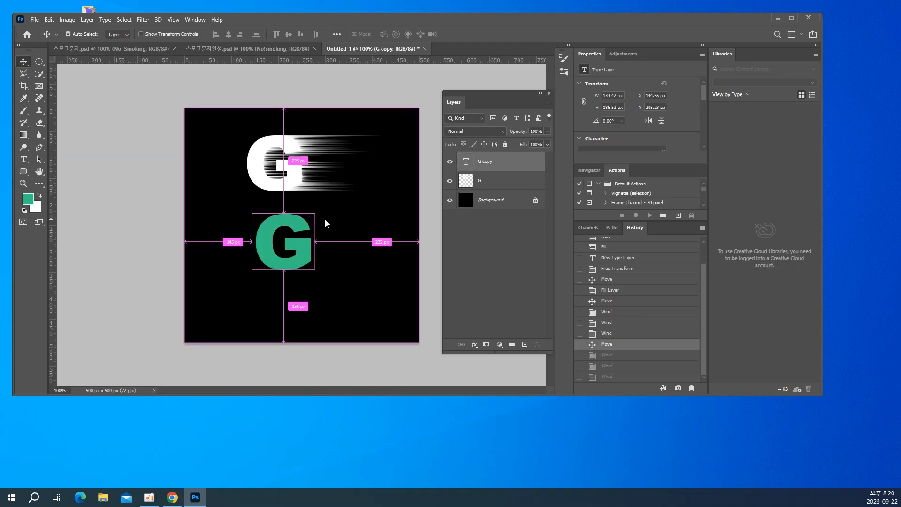
Set the foreground color to pale mint #d8ffee and fill the lower "G" with it
click(28, 199)
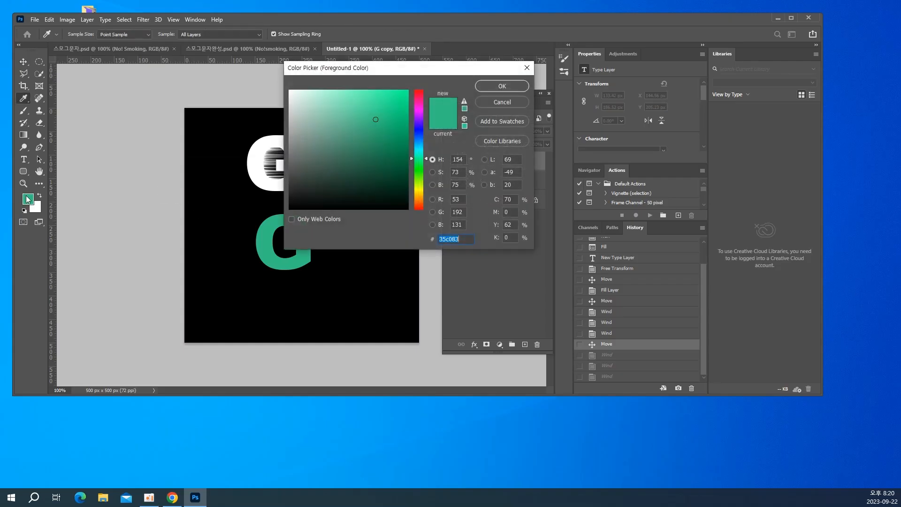
drag(324, 113, 307, 90)
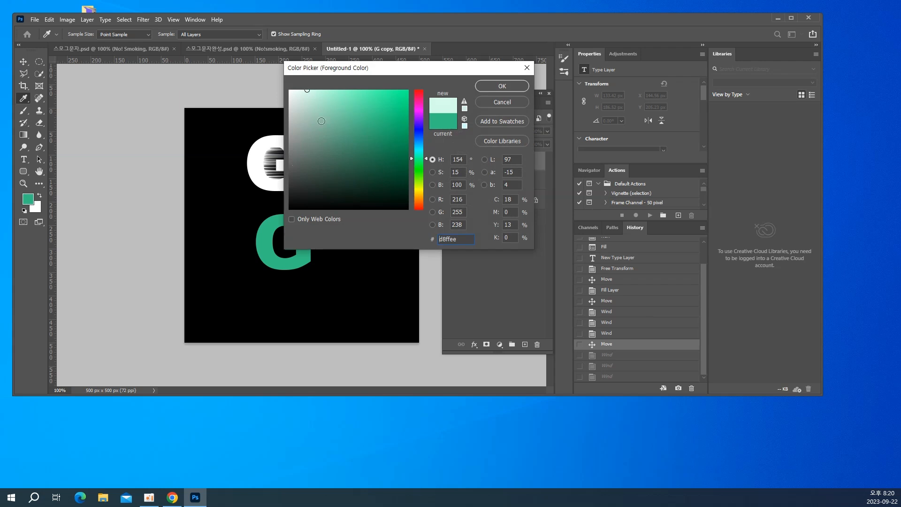
key(Return)
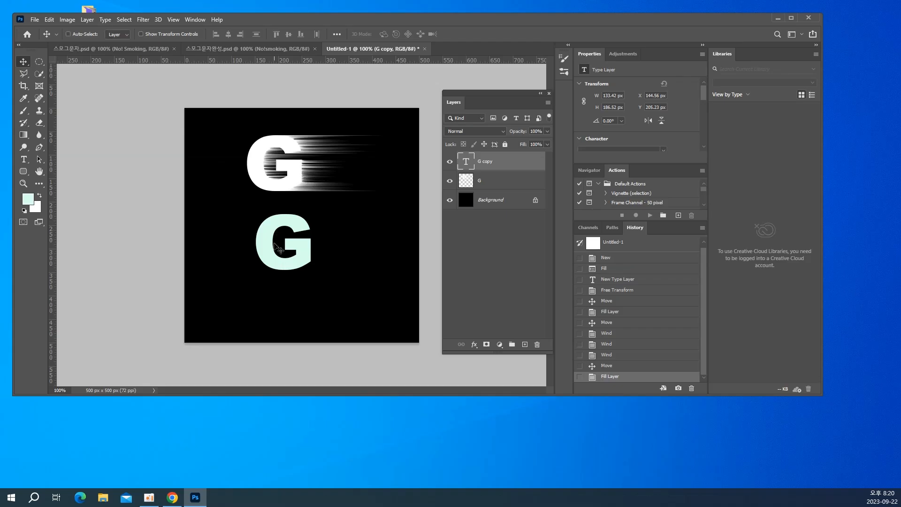
Rasterize the mint "G copy" letter and apply the Wind filter from the left three times, using the Wind method
click(143, 20)
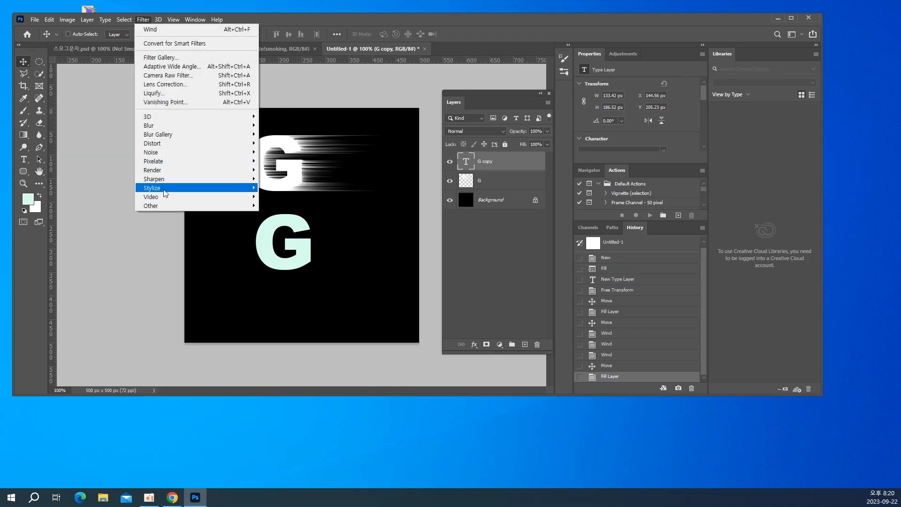
mouse_move(170, 189)
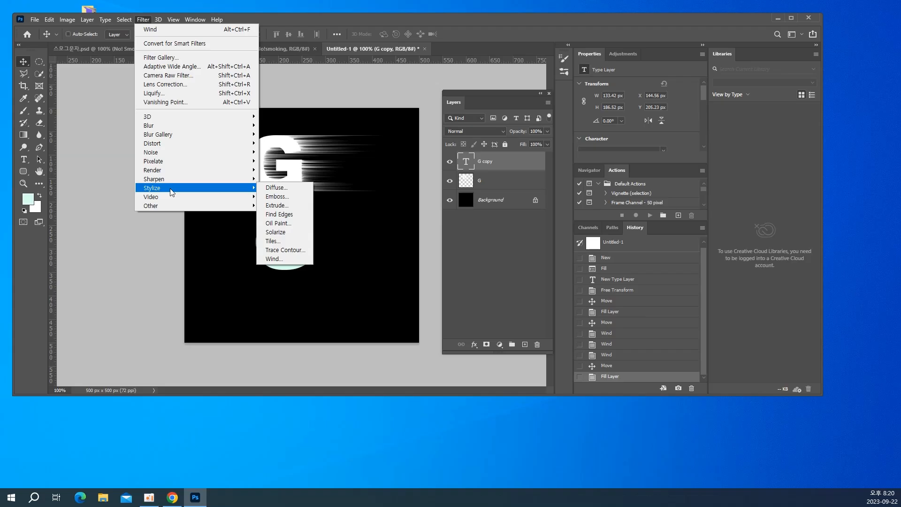
click(271, 258)
click(291, 238)
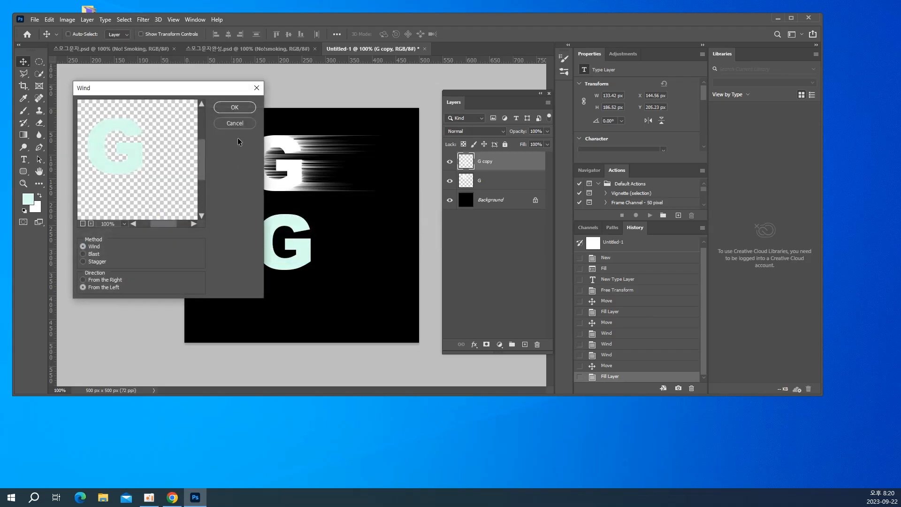
click(234, 108)
key(ctrl)
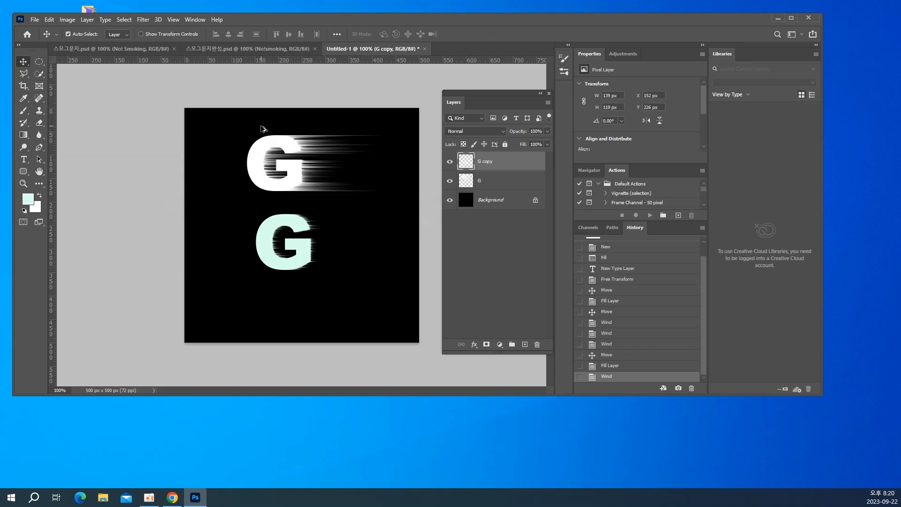
key(ctrl+alt+f)
key(ctrl+alt+f)
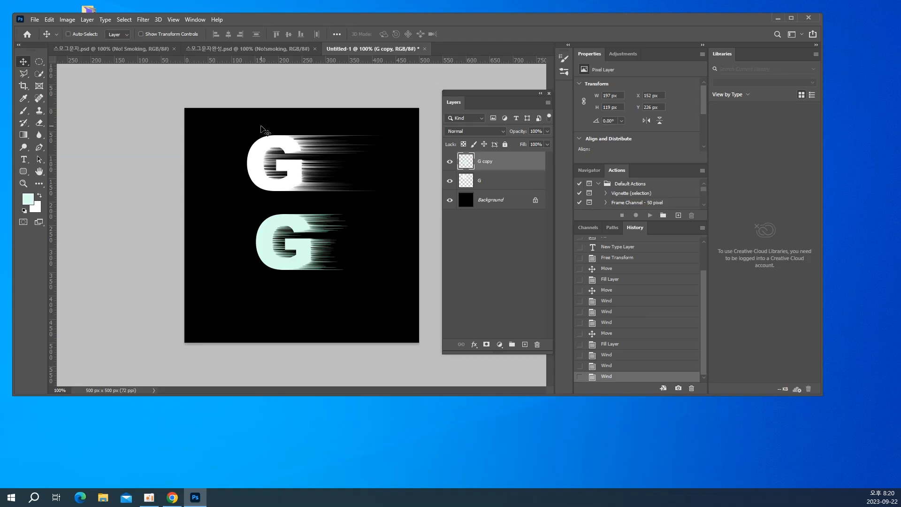
Close the Untitled-1 test document without saving its changes
key(ctrl+w)
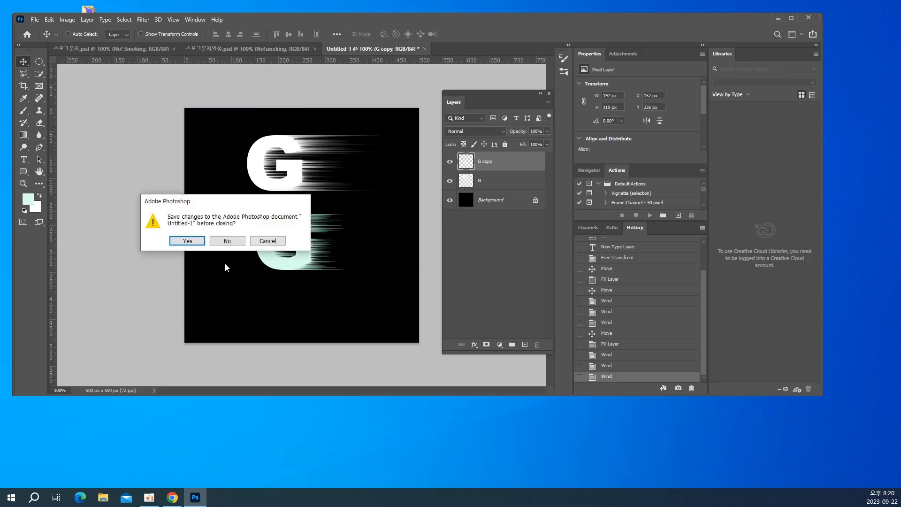
click(226, 242)
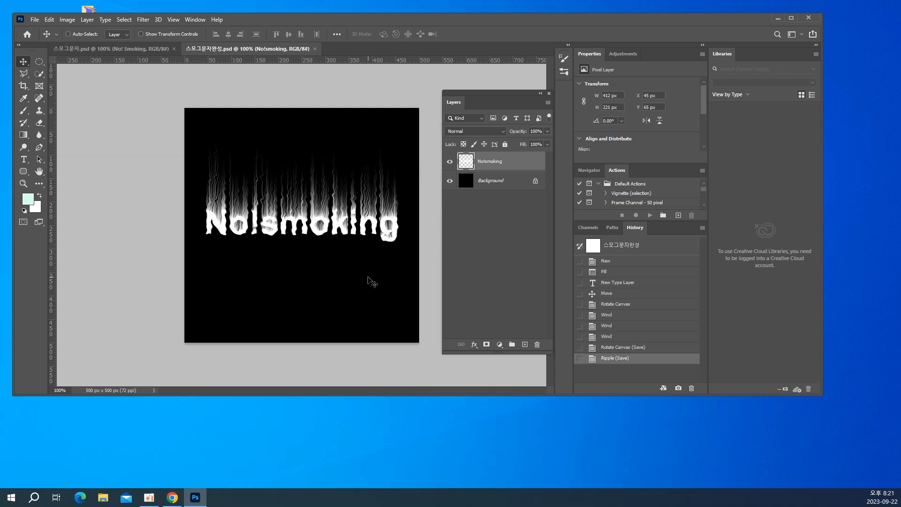
Duplicate the "No!smoking" layer and colorize the copy with Hue/Saturation, using hue 0, saturation 73 and lightness -42
key(ctrl+j)
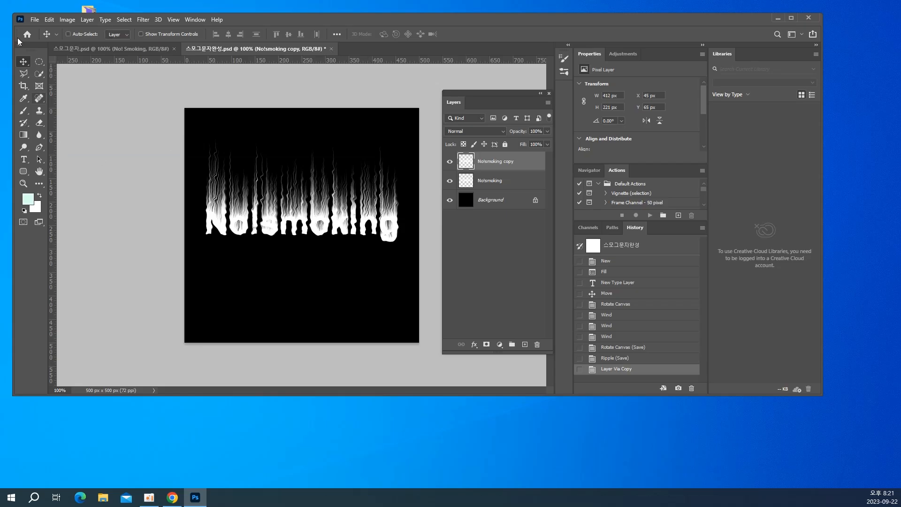
click(67, 19)
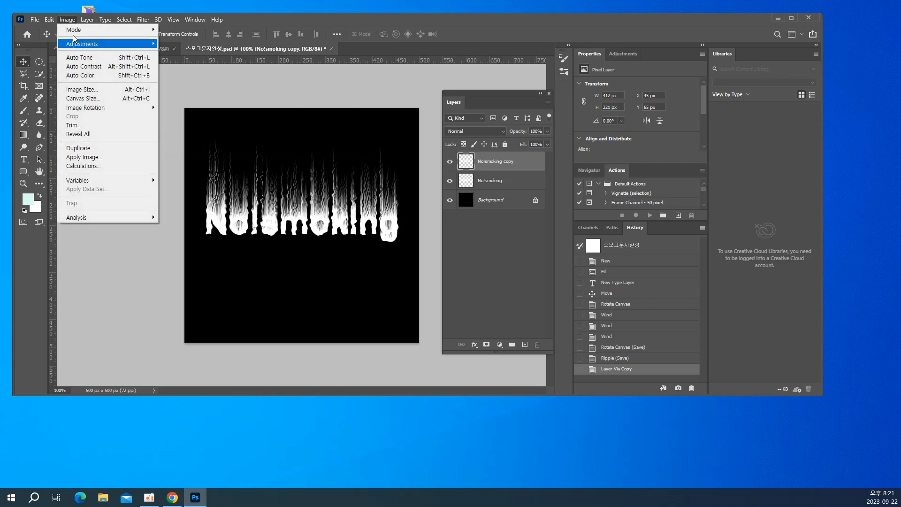
mouse_move(79, 47)
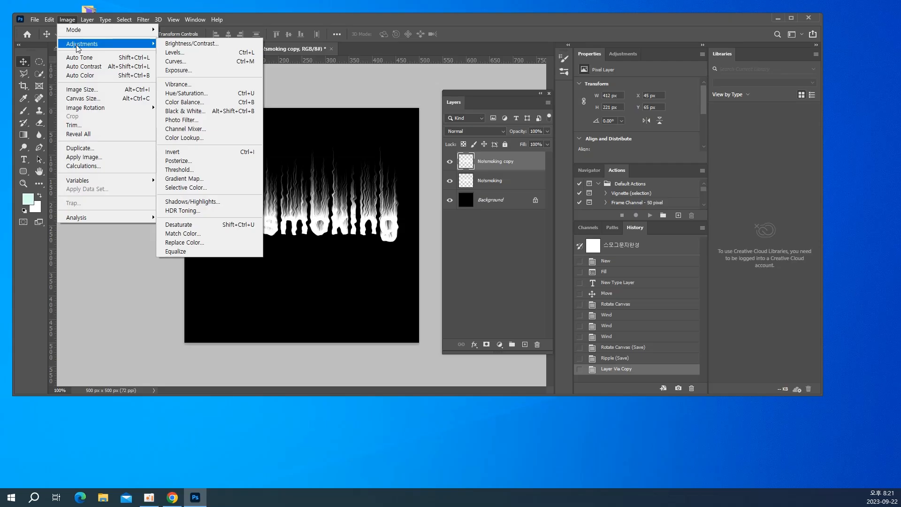
click(197, 94)
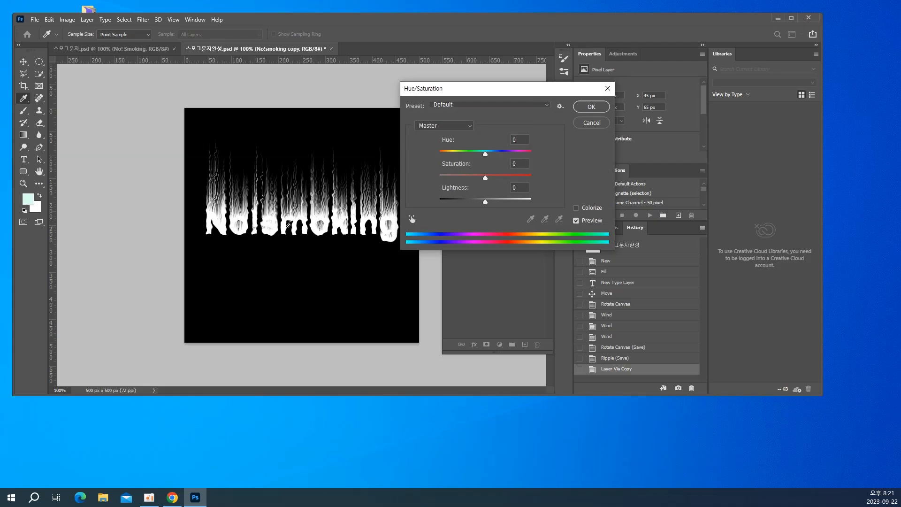
click(592, 208)
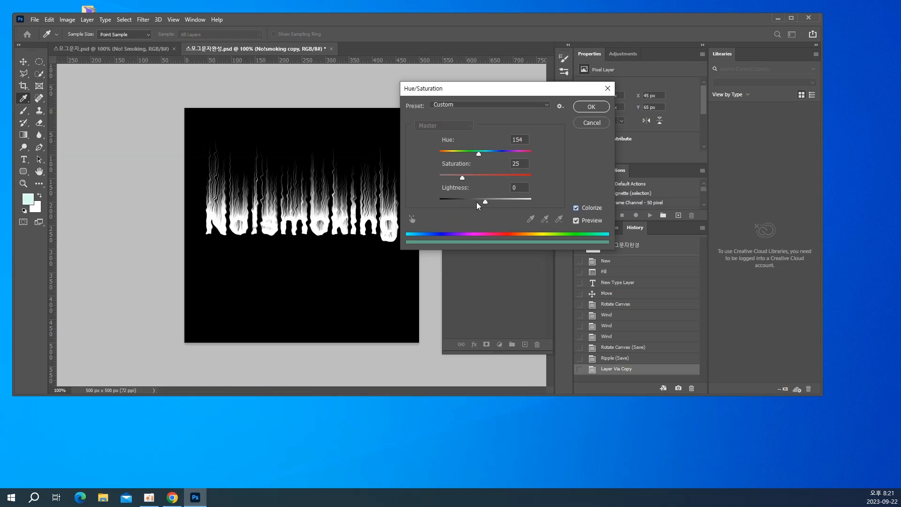
drag(483, 201, 467, 205)
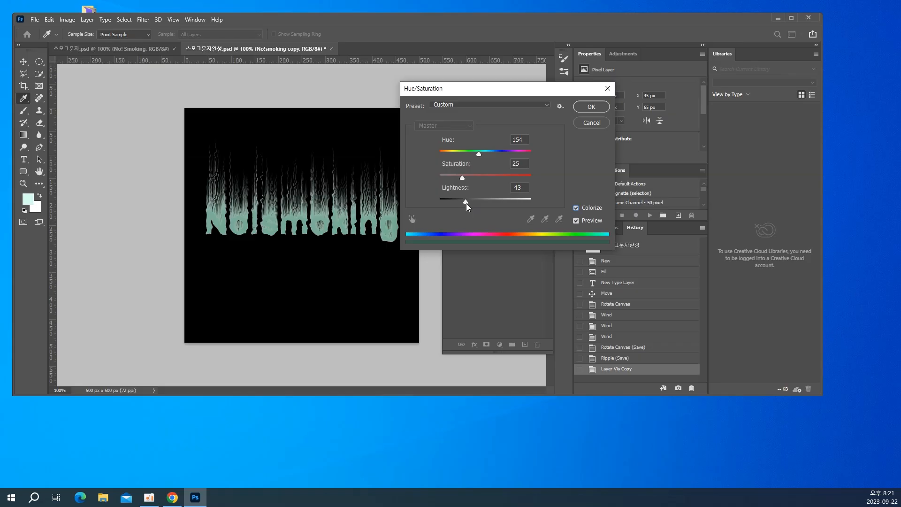
click(467, 204)
drag(475, 176, 445, 161)
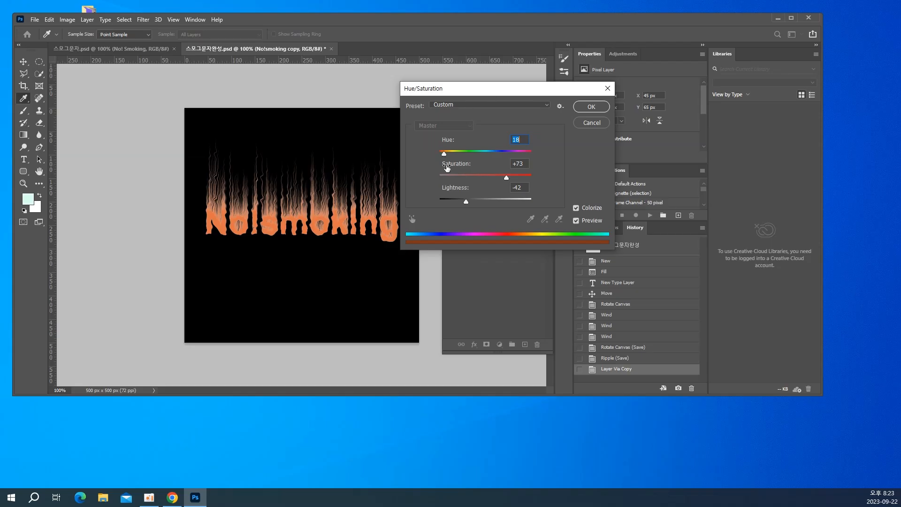
drag(444, 154, 415, 154)
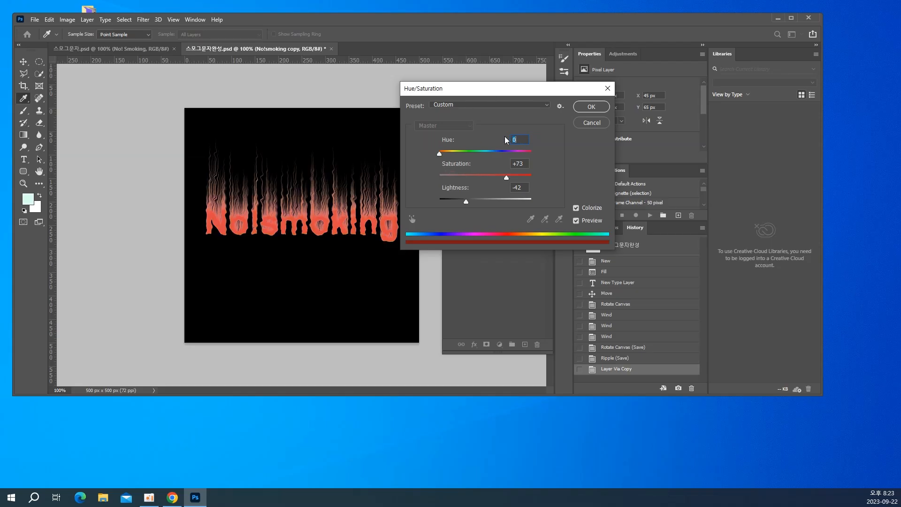
click(591, 108)
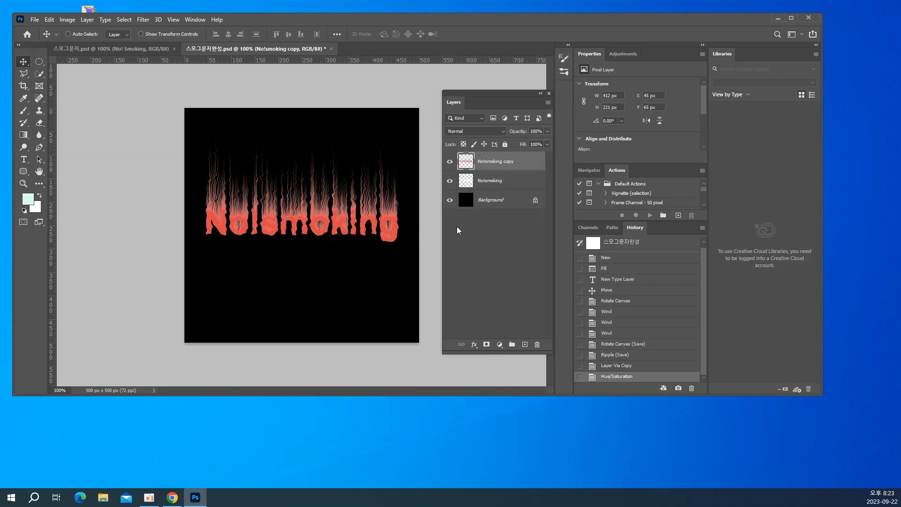
Hide the original white "No!smoking" layer beneath the copy and save the document
click(449, 185)
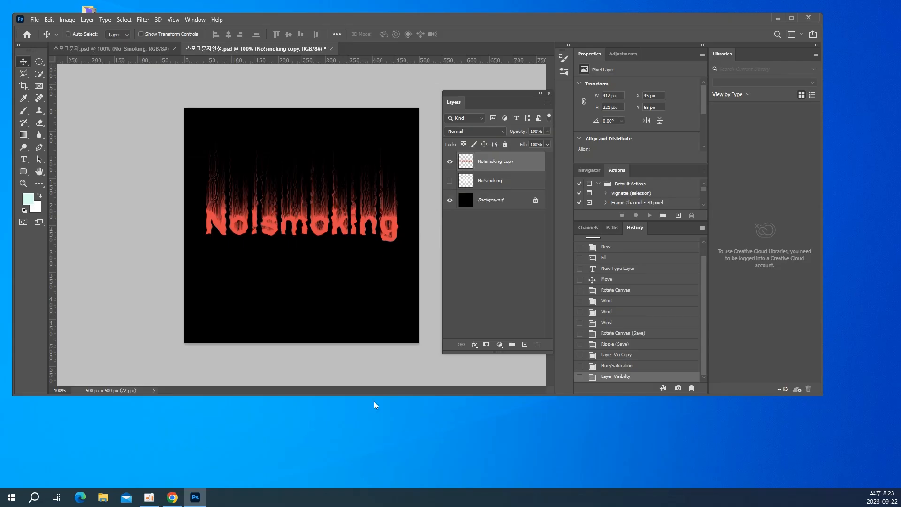
key(ctrl)
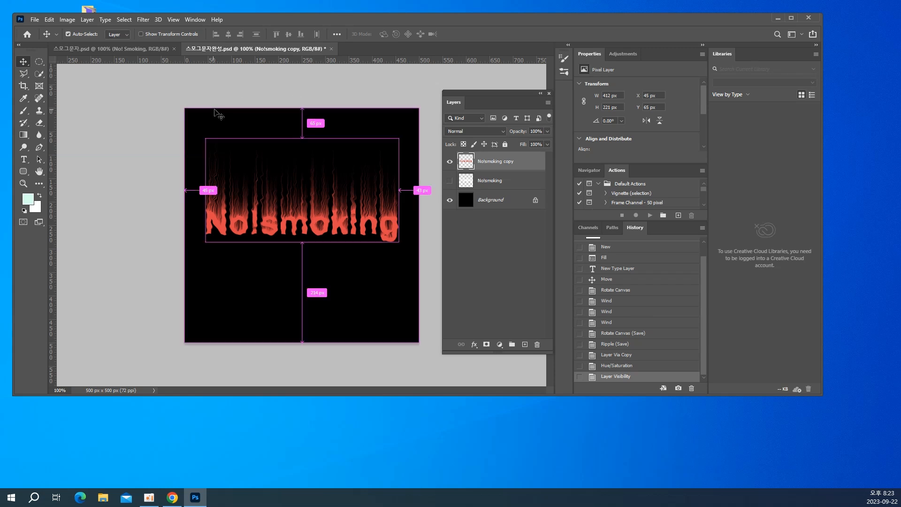
key(ctrl+s)
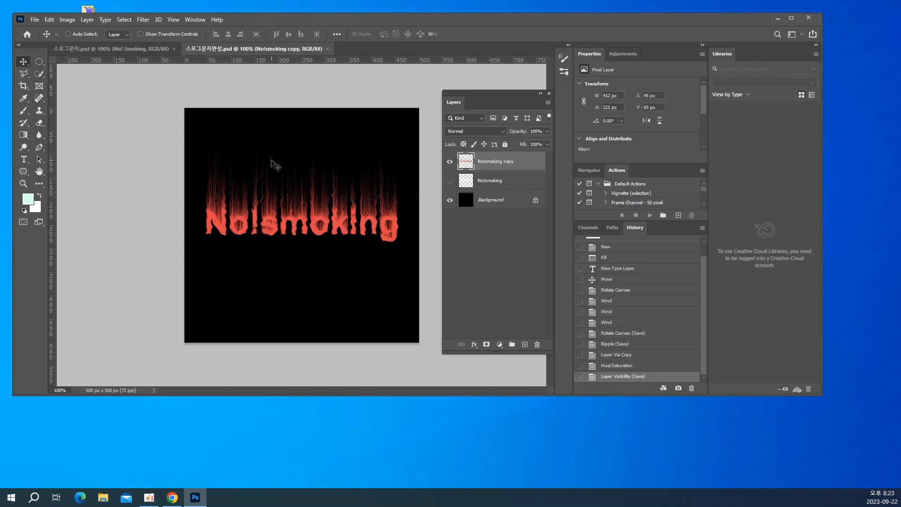
Close both open smoke-text documents, 스모그문자완성.psd and 스모그문자.psd
key(ctrl)
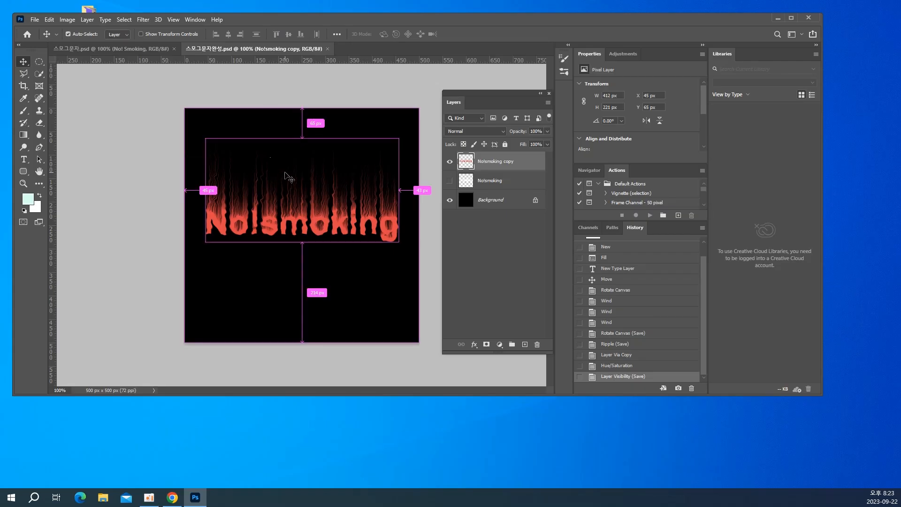
key(ctrl+w)
key(ctrl+w)
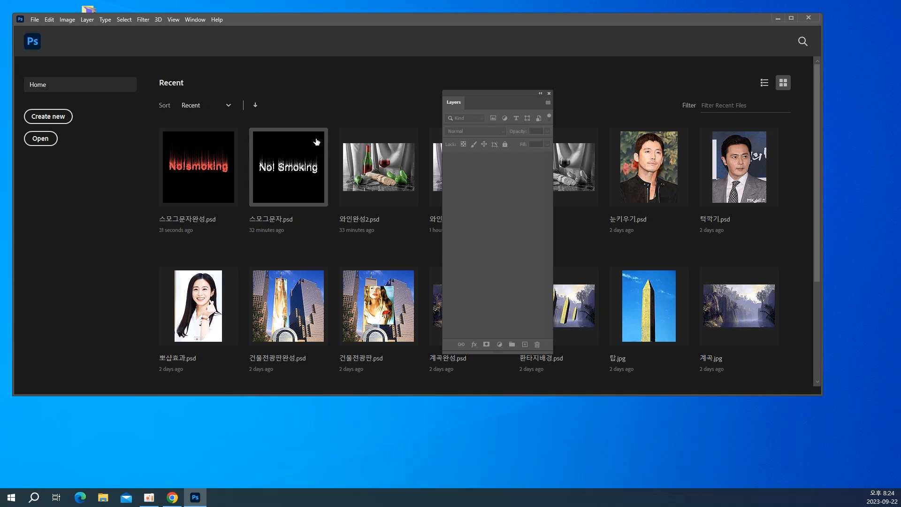
Open the example file 금연 from the 3회차 folder
click(35, 20)
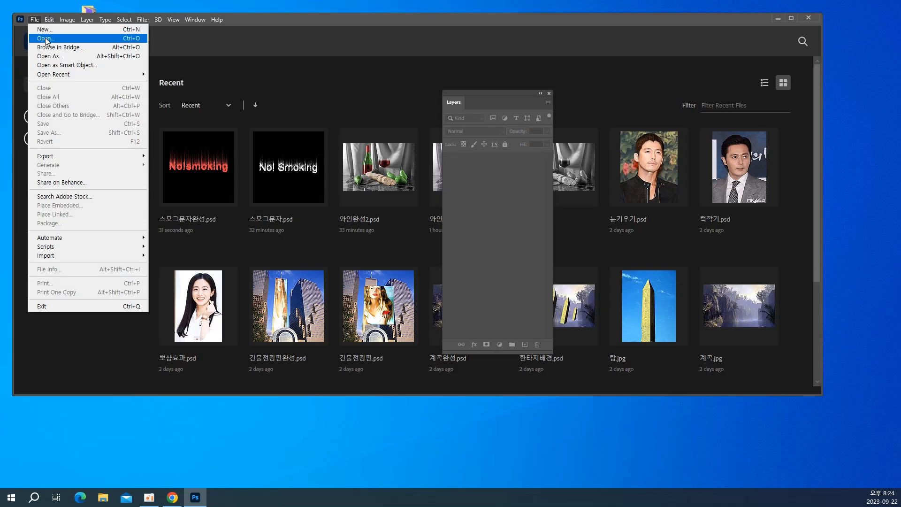
click(46, 41)
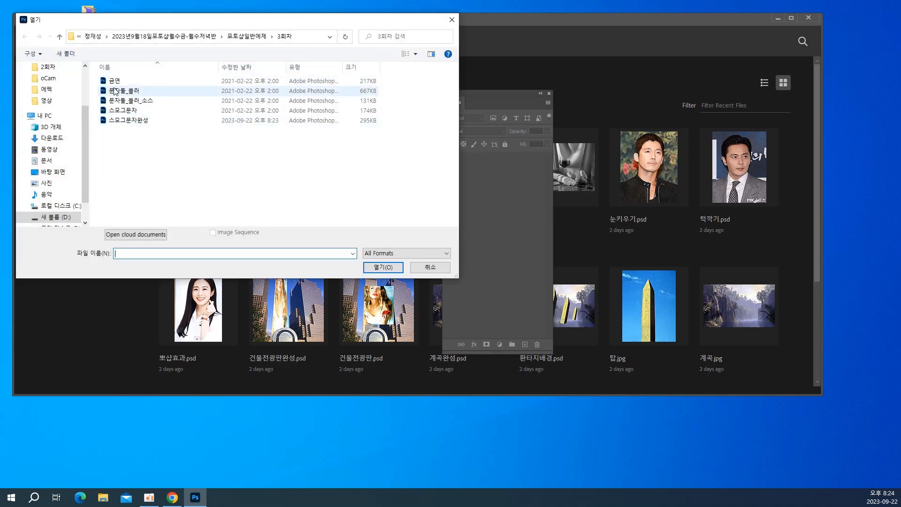
double_click(114, 81)
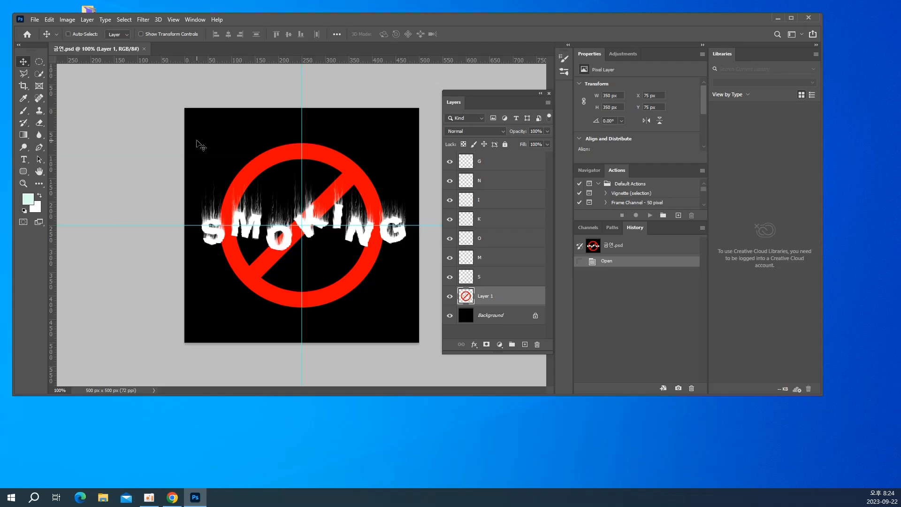
Create a new 500 x 500 px RGB document at 72 ppi with a white background, named 금연완성
click(35, 19)
click(41, 31)
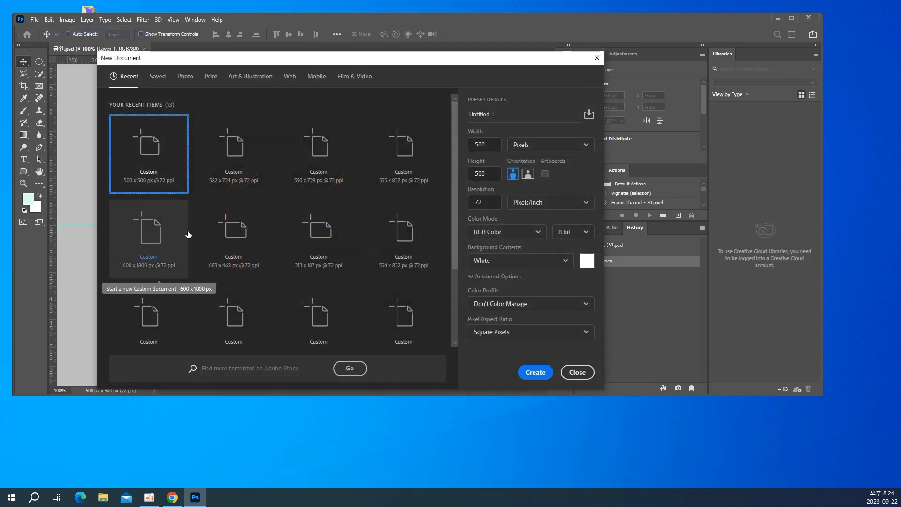
click(501, 112)
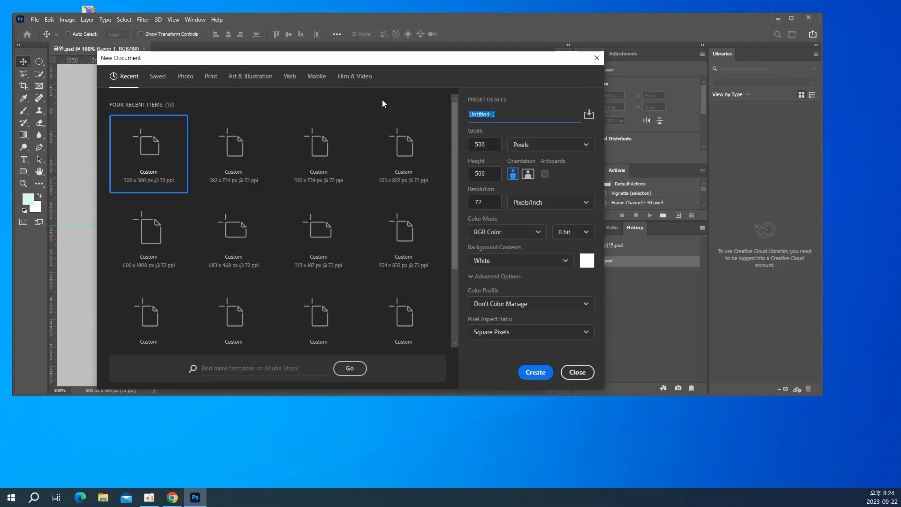
text(rma)
key(BackSpace)
key(BackSpace)
key(BackSpace)
text(금연으)
text(와ㅅ)
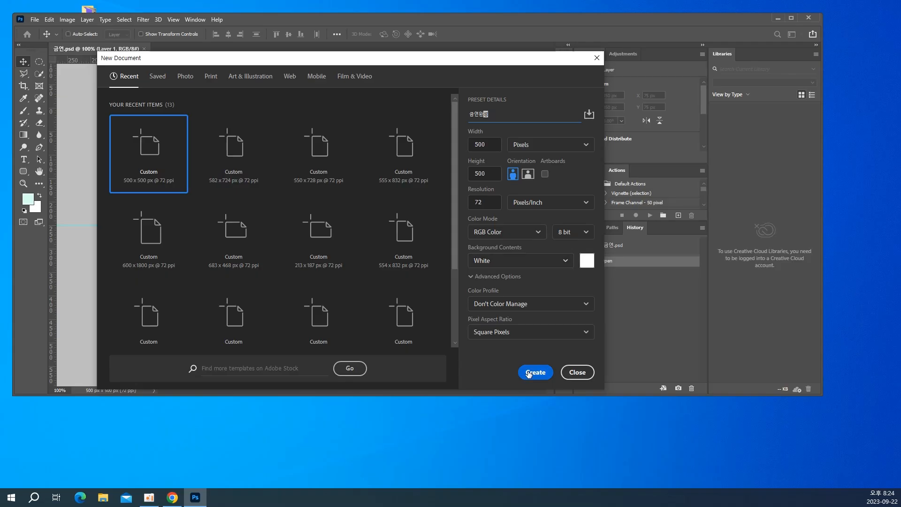
click(531, 373)
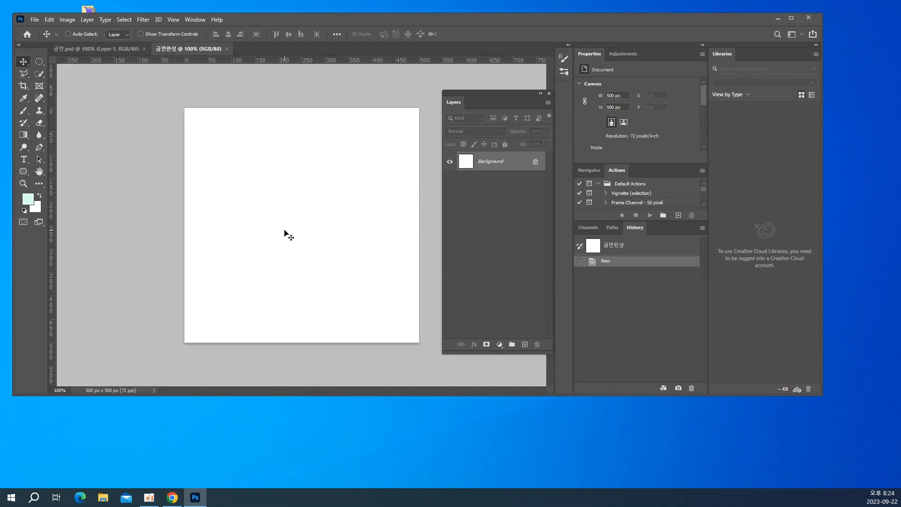
Reset the foreground and background colors to their defaults and fill the background with black
click(24, 212)
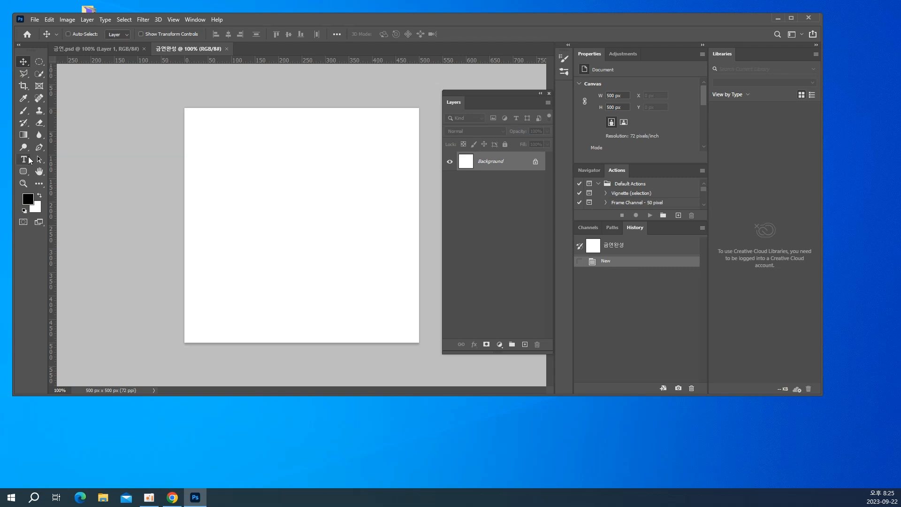
key(alt+BackSpace)
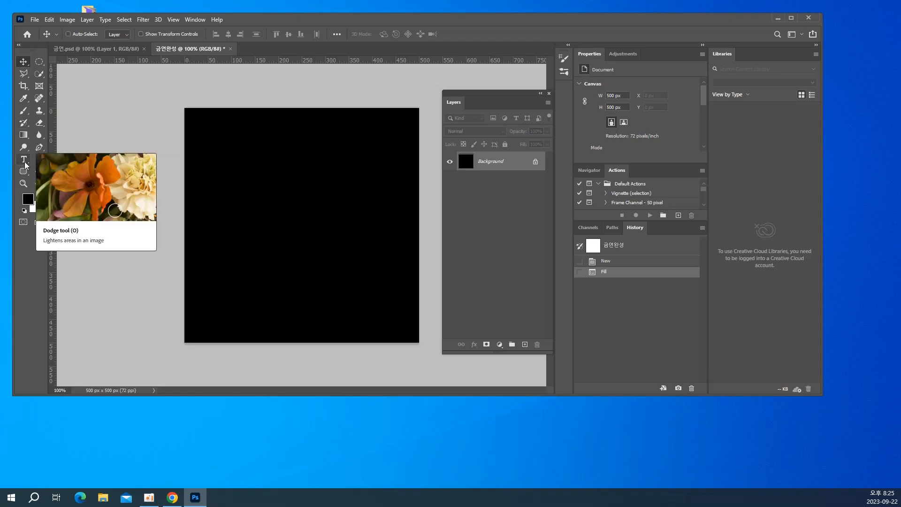
Set the Type tool to a font size of 36 pt and a white text color, ffffff
click(25, 162)
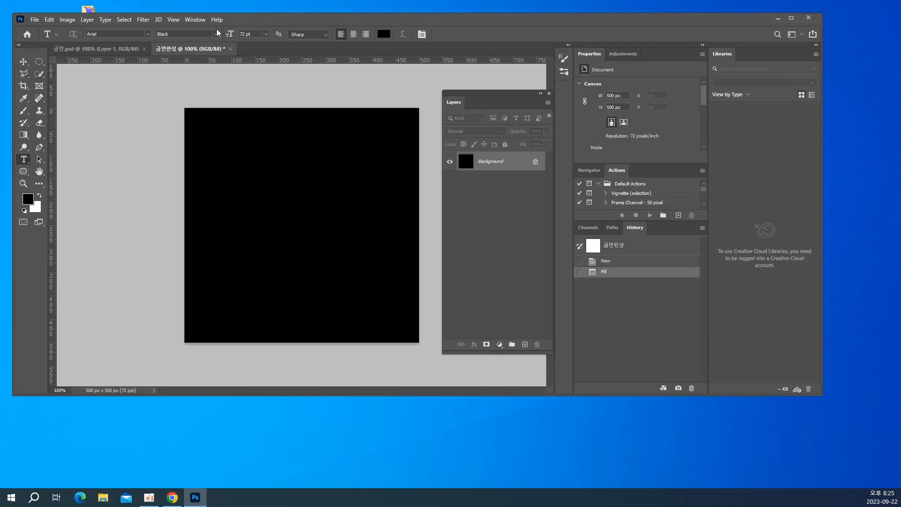
click(266, 34)
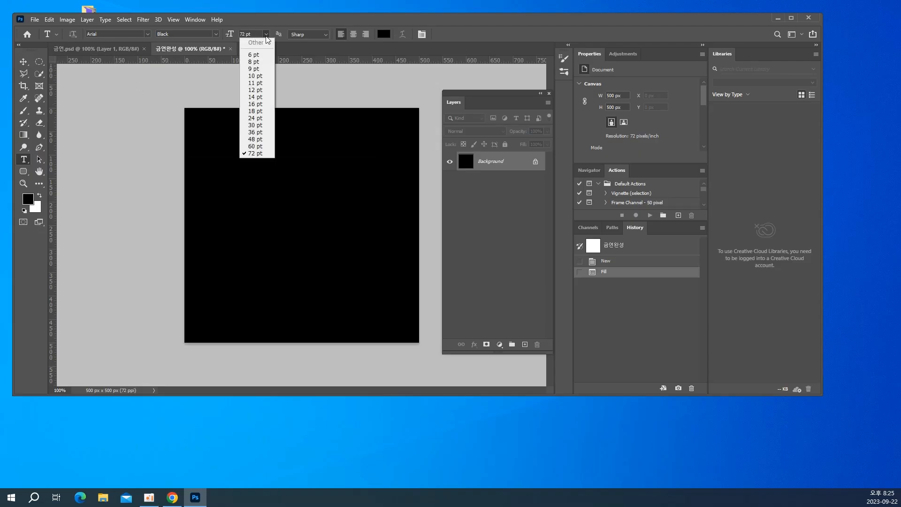
click(262, 133)
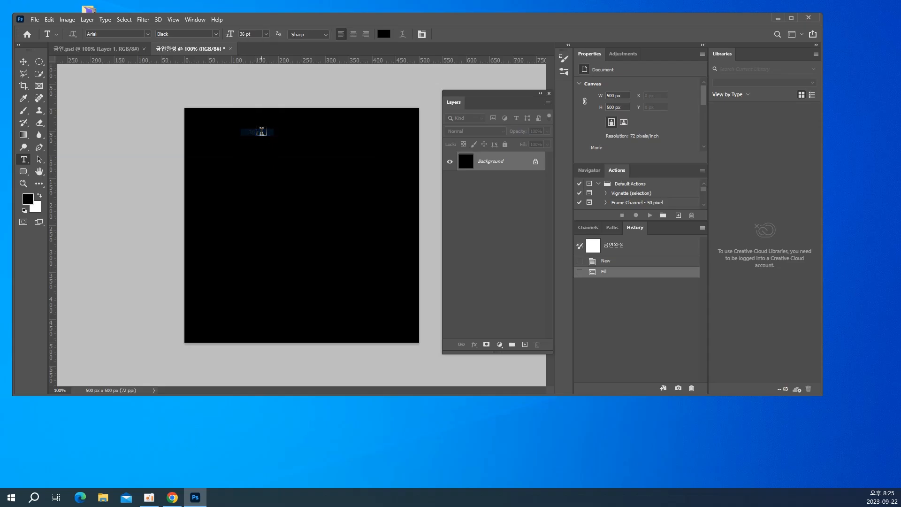
click(266, 35)
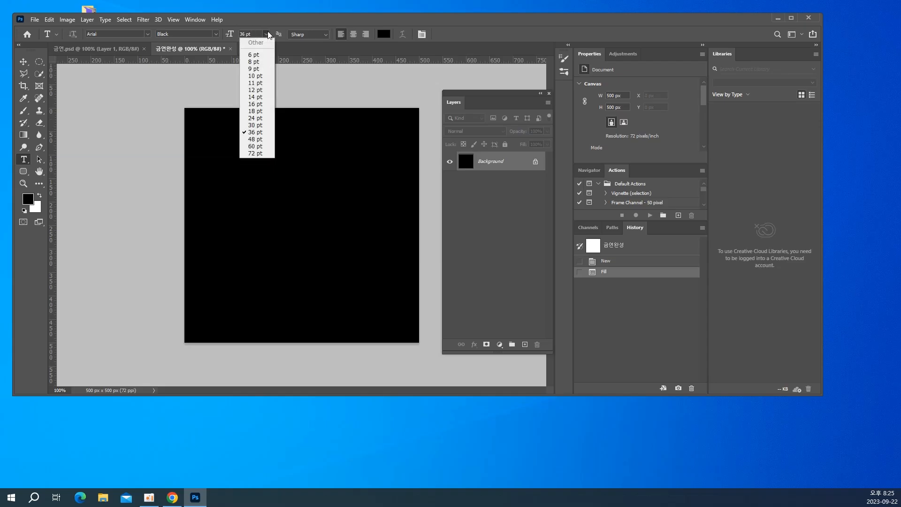
click(261, 133)
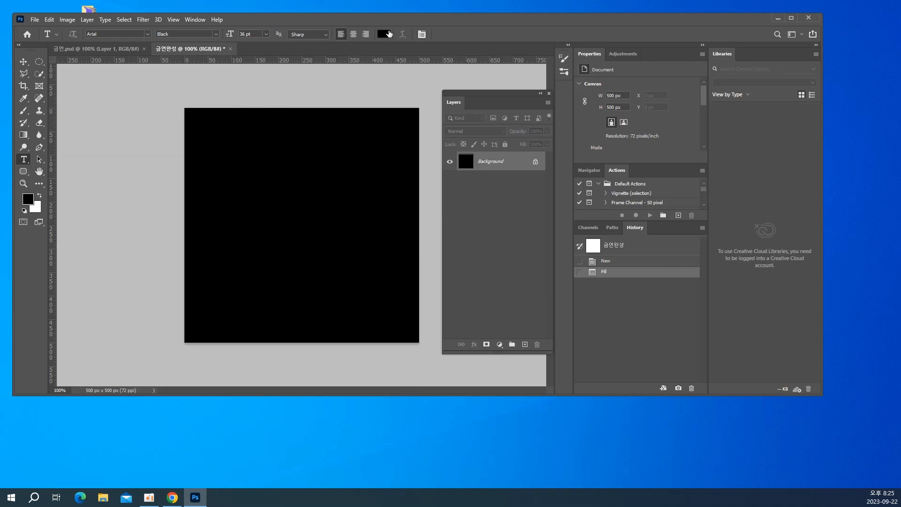
click(387, 33)
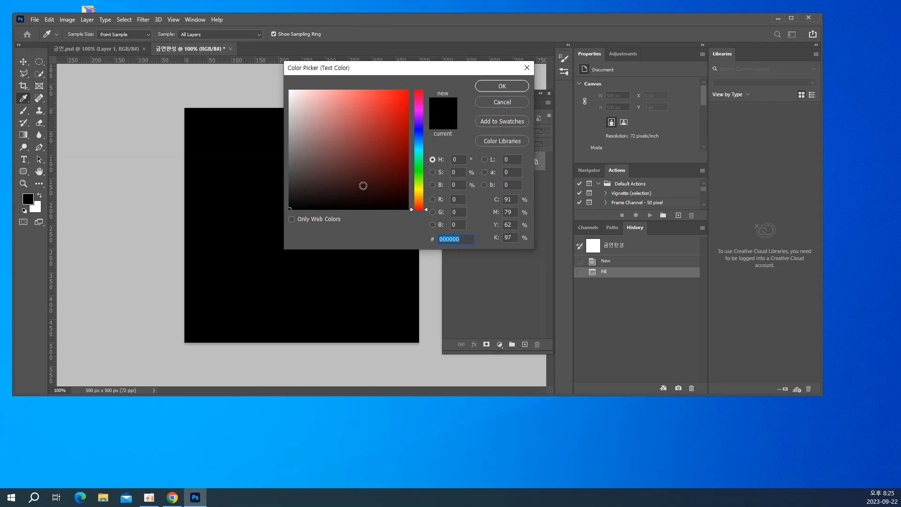
text(ㄹ)
text(ffffff)
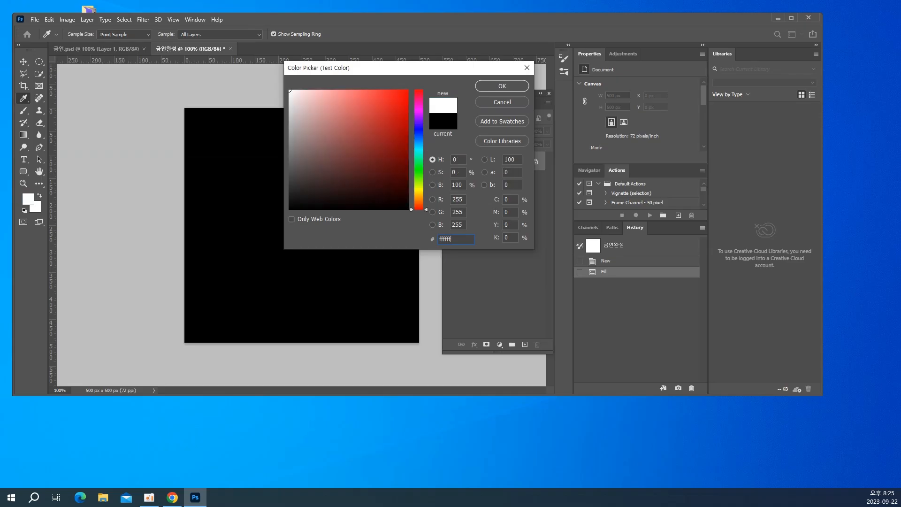
key(Return)
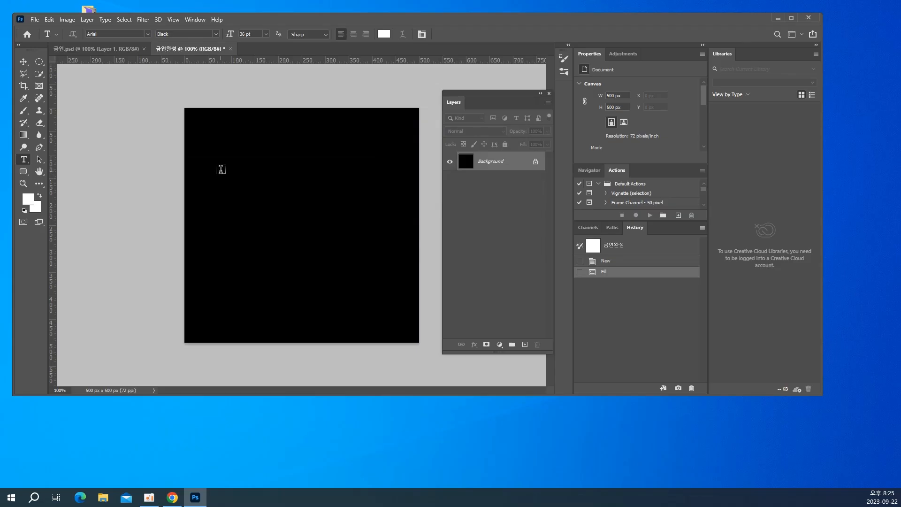
Create a three-line type layer in the canvas's upper part reading DDsdsfdsdf, DFDsdfsdsdfsdf and DFDsdsdfsdf
click(221, 170)
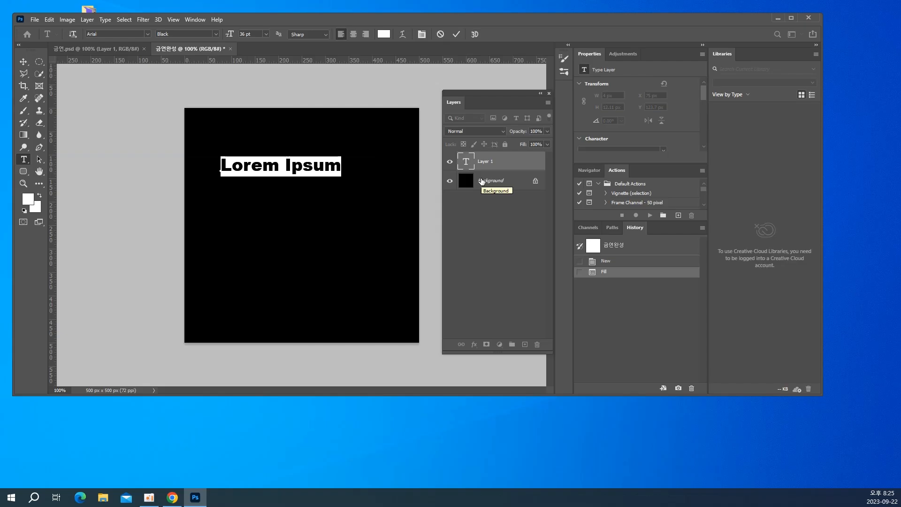
text(DD)
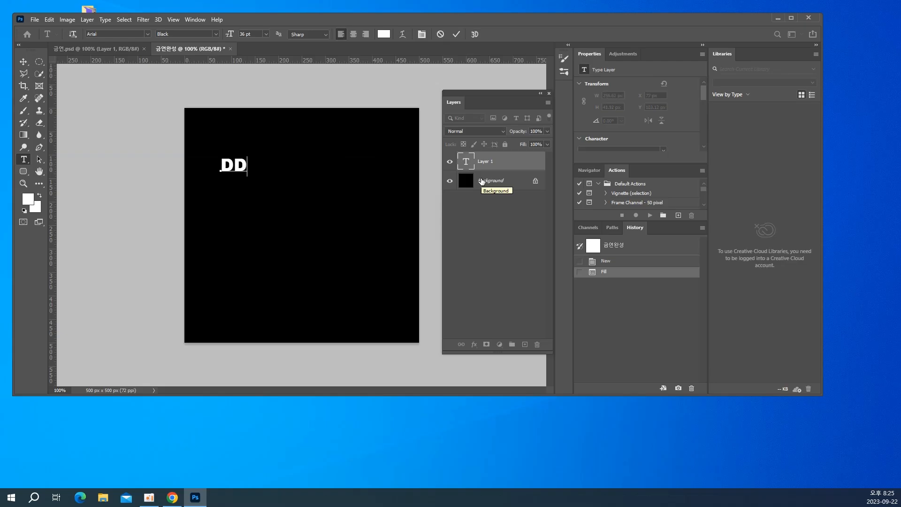
text(sdsfdsdf)
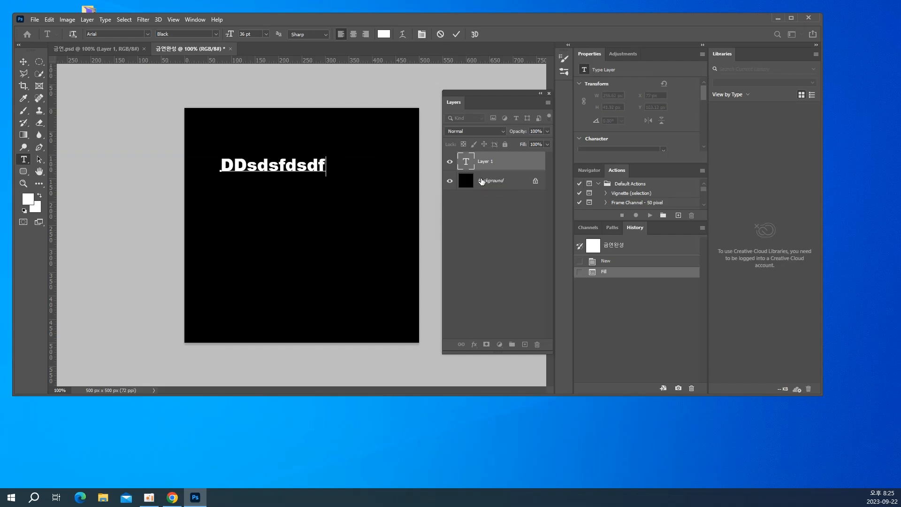
key(Return)
text(DFDsdfsdsdfsdf)
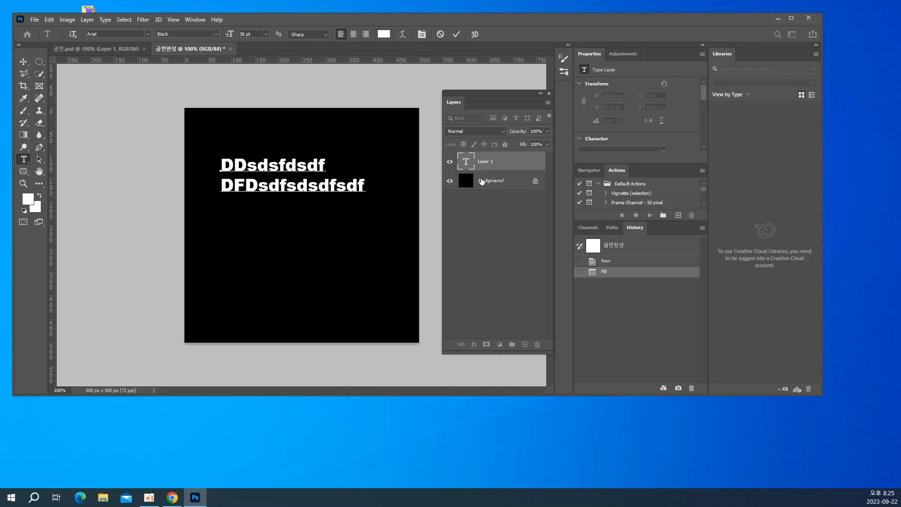
key(Return)
text(DFDsdsdfsdf)
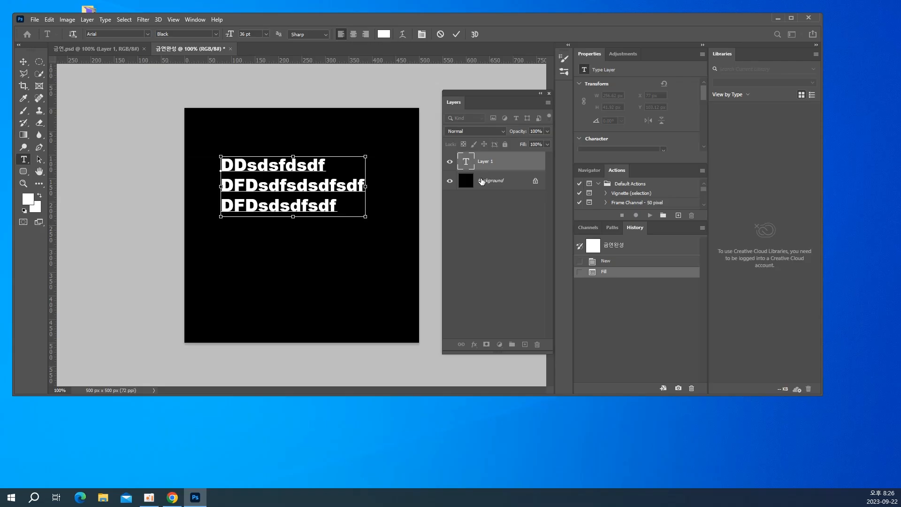
key(ctrl+a)
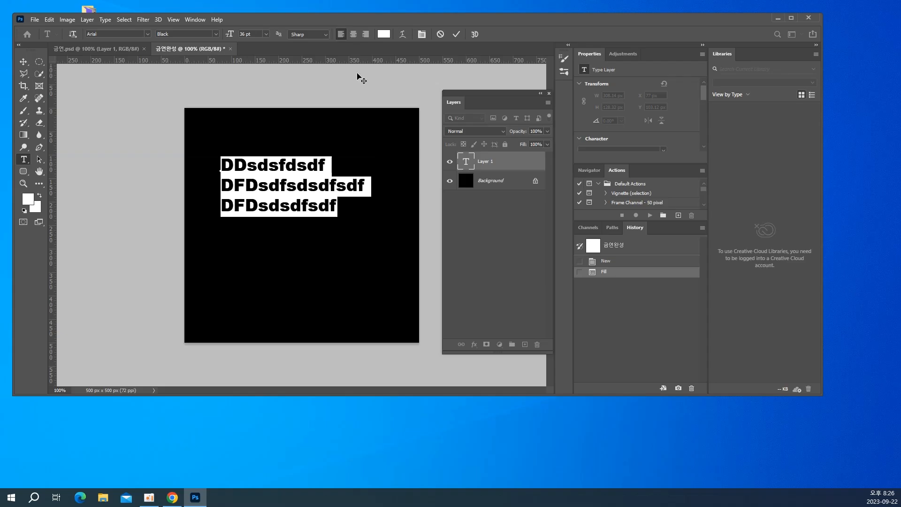
click(23, 61)
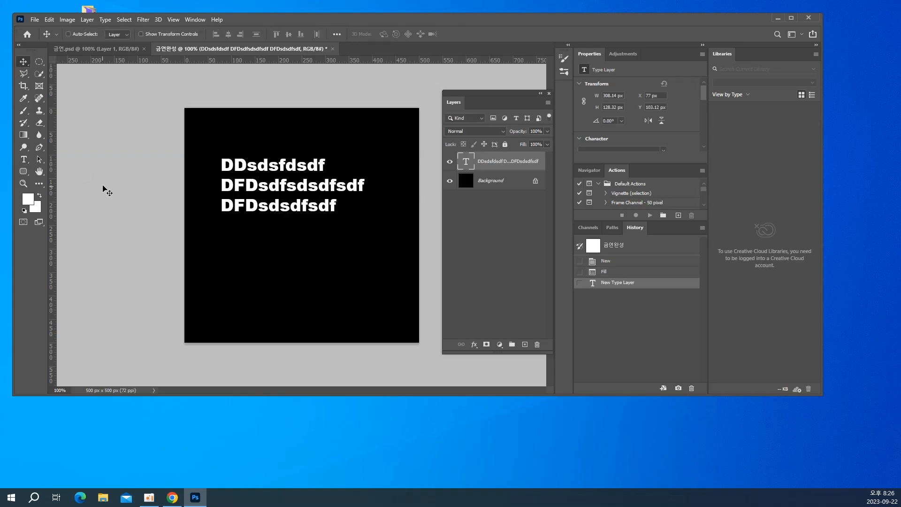
Select the entire canvas and clear the selection again
key(ctrl)
key(ctrl+a)
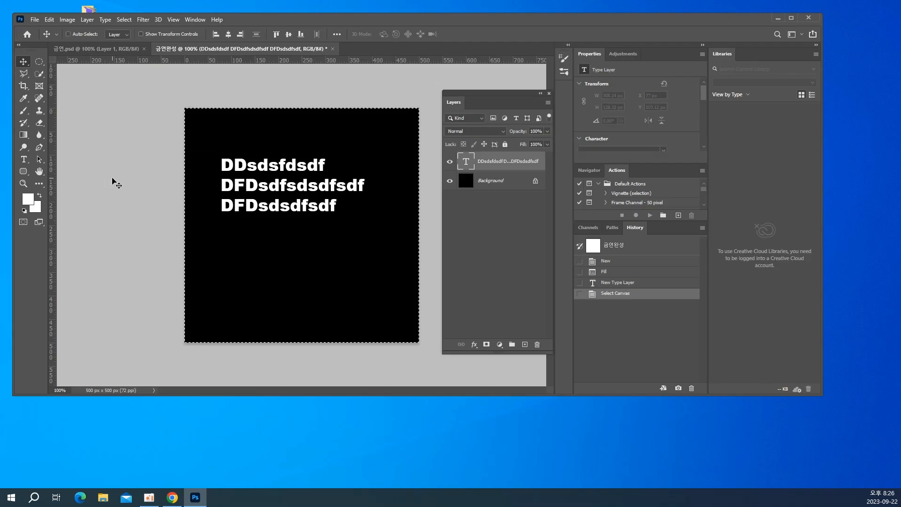
key(ctrl+d)
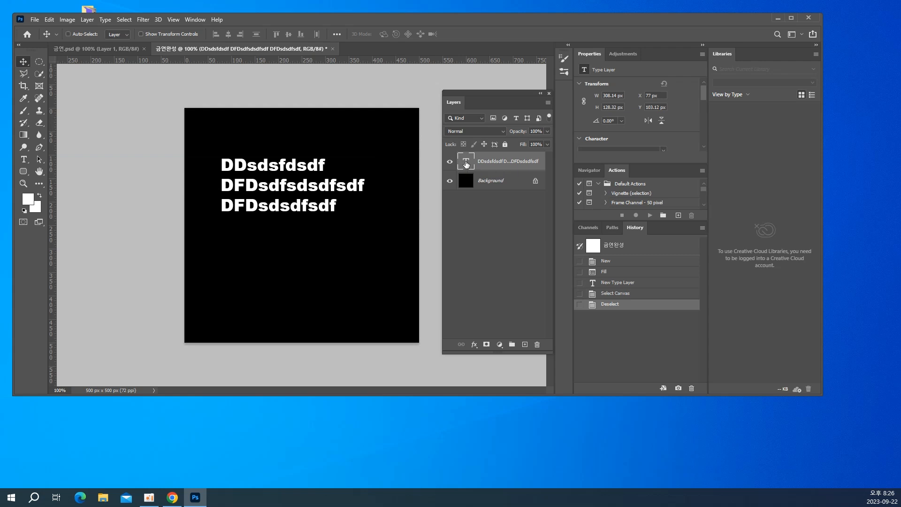
Select all text in the type layer for editing, show the character settings and move the Layers panel clear of them
double_click(466, 162)
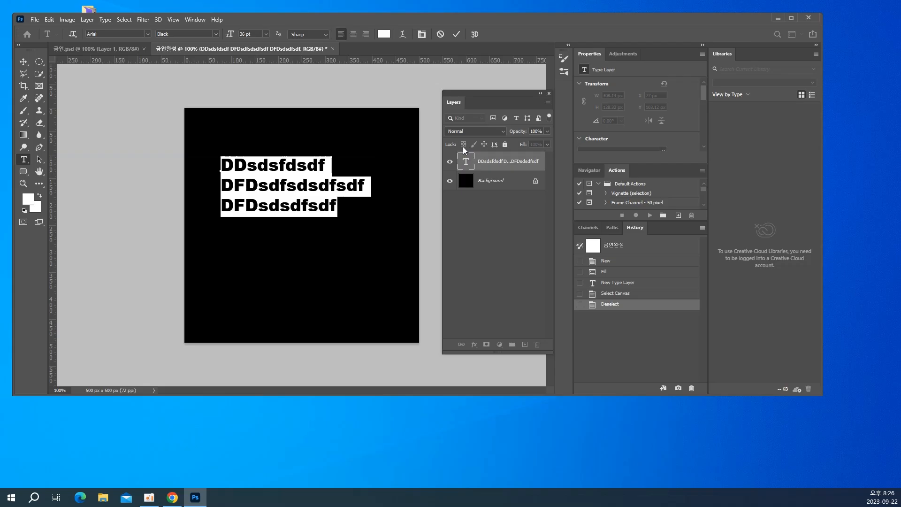
key(ctrl+t)
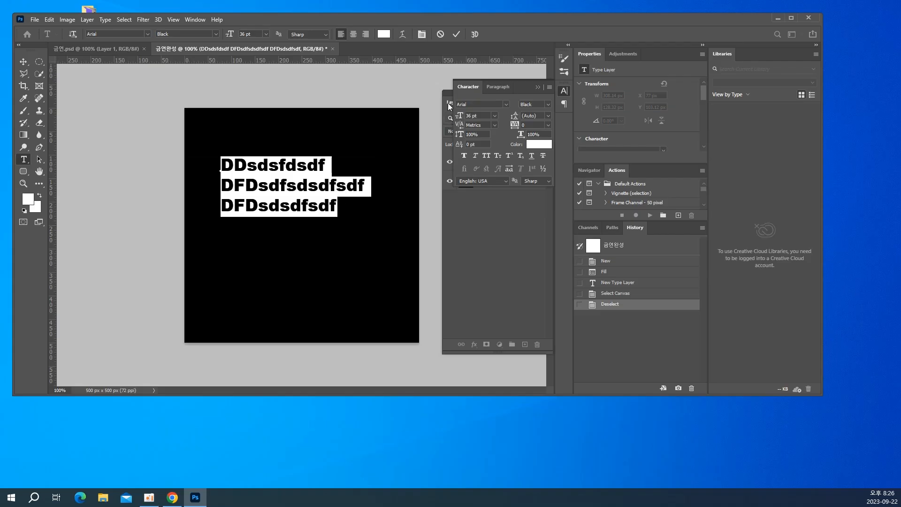
drag(445, 89, 65, 140)
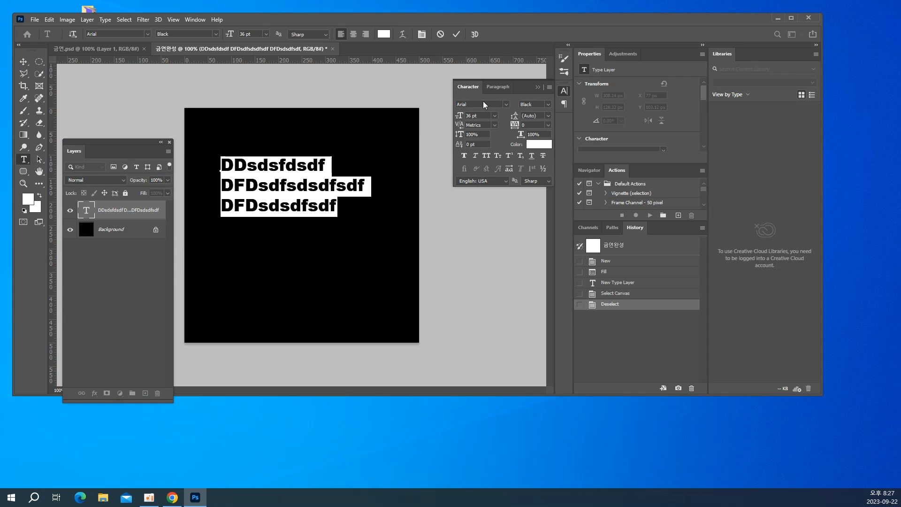
Find the Arial fonts and set all three lines of the selected text to Arial Regular
click(472, 106)
key(BackSpace)
text(ar)
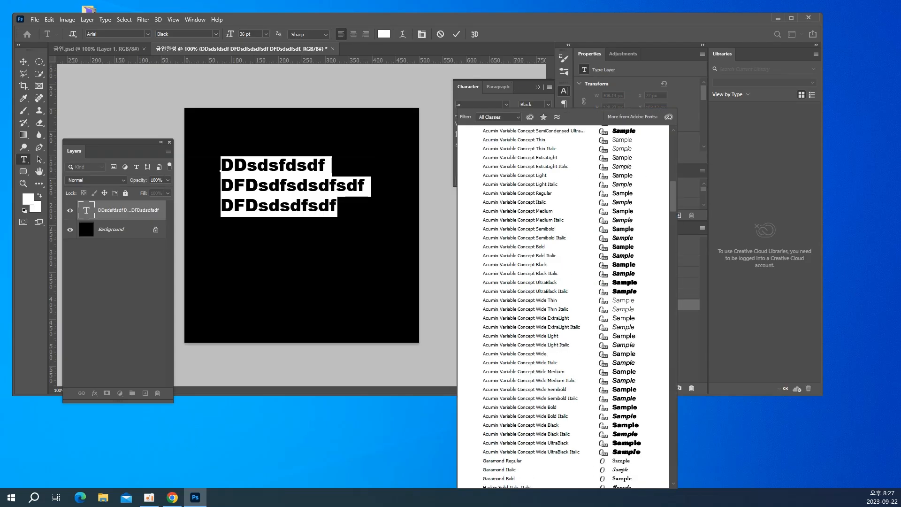
text(ial)
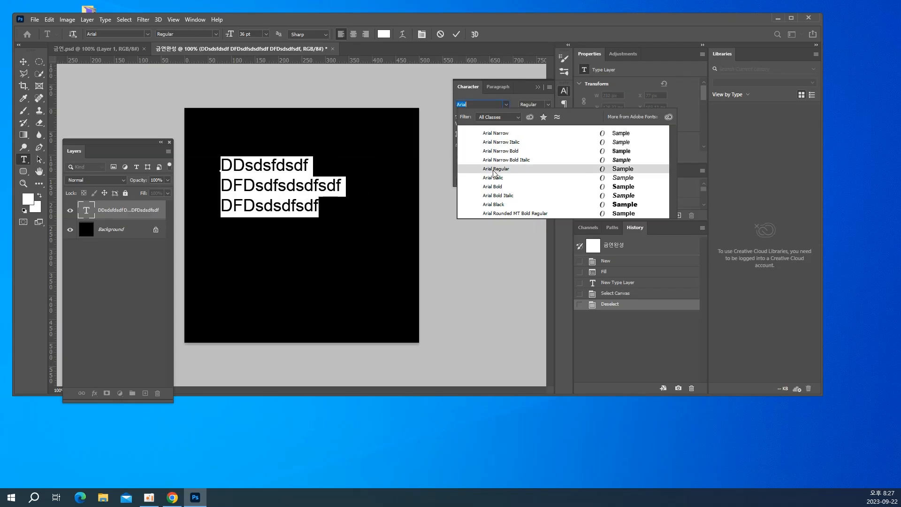
click(493, 169)
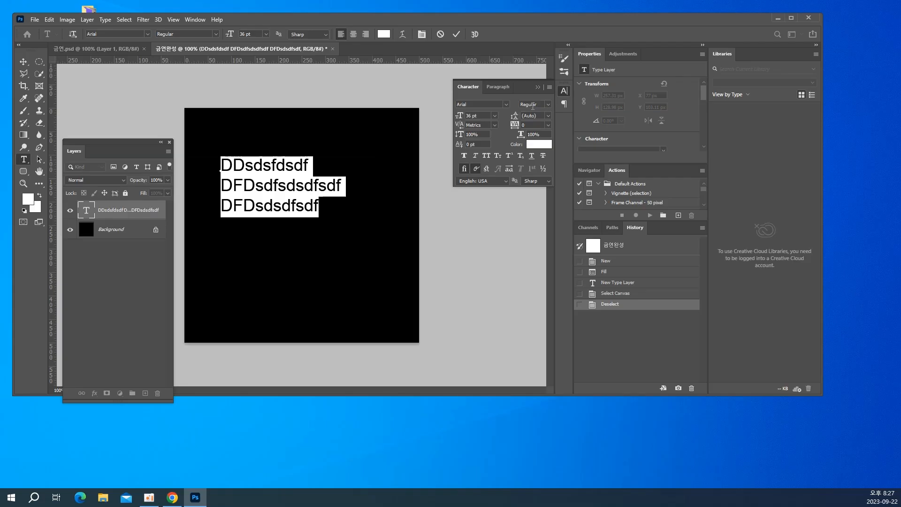
Apply the Bold font style to only the letters Dsdfsd within the second line of text
click(549, 106)
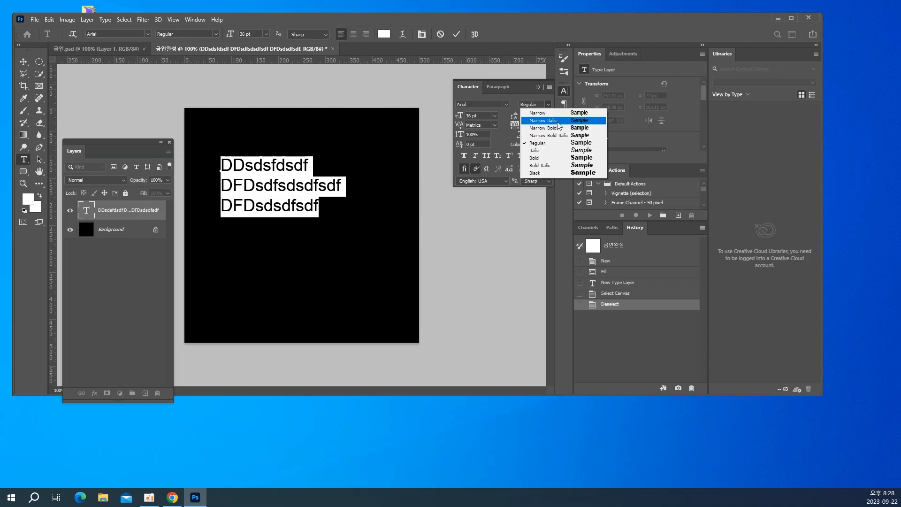
click(274, 196)
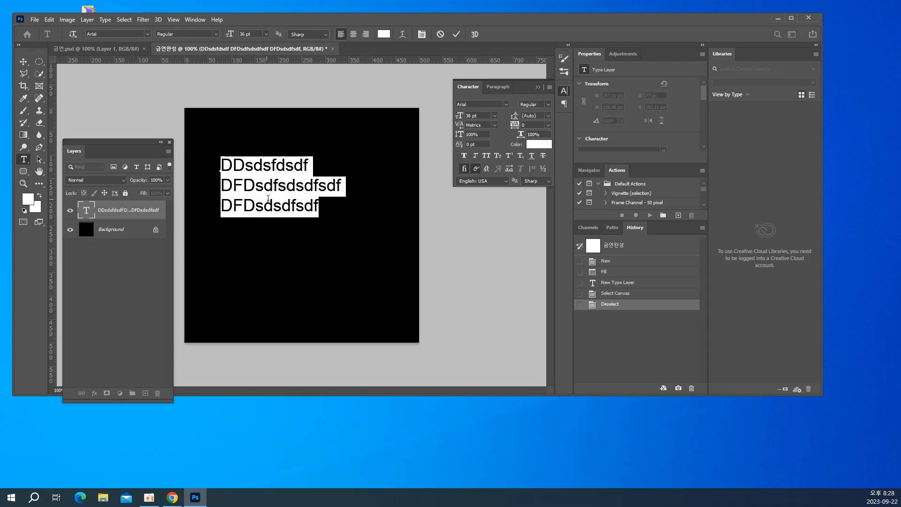
click(263, 185)
drag(243, 185, 297, 193)
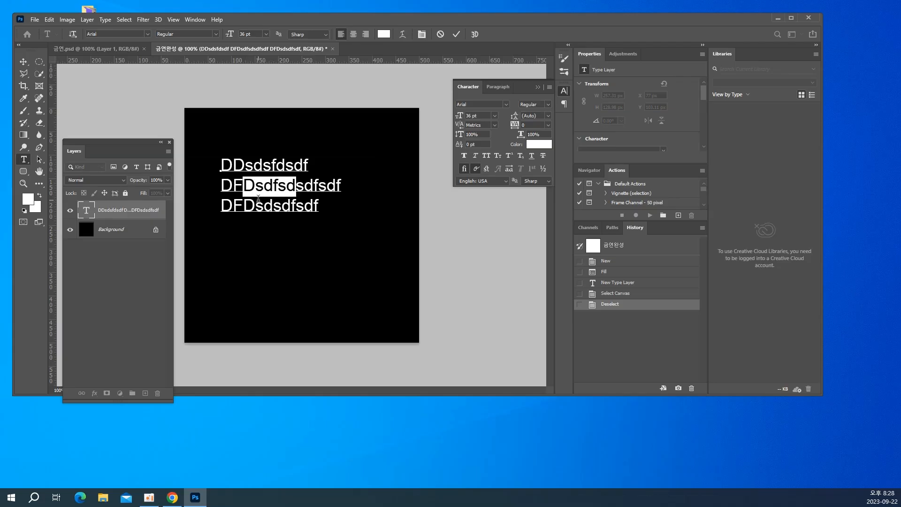
click(548, 103)
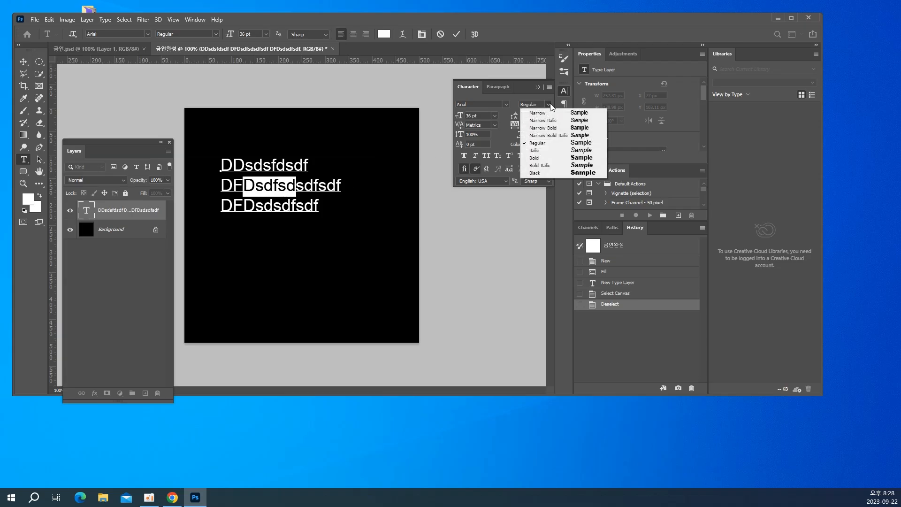
click(544, 160)
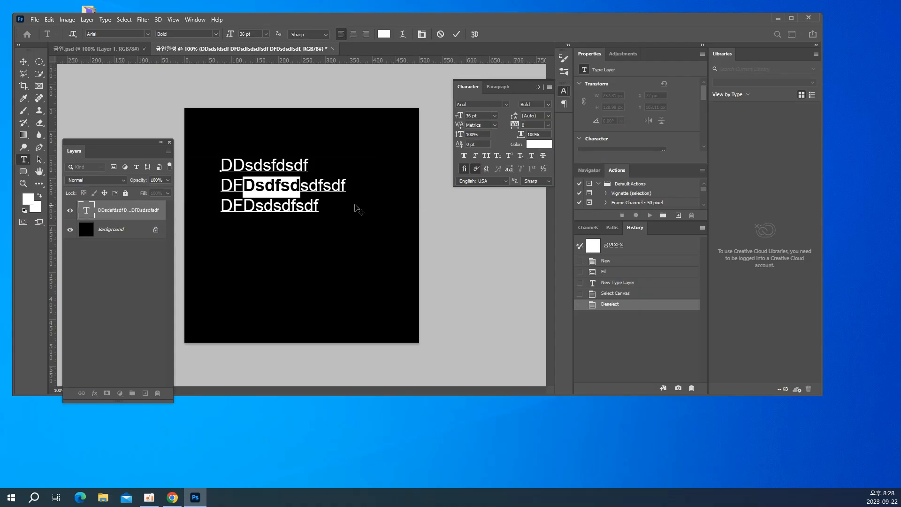
click(288, 196)
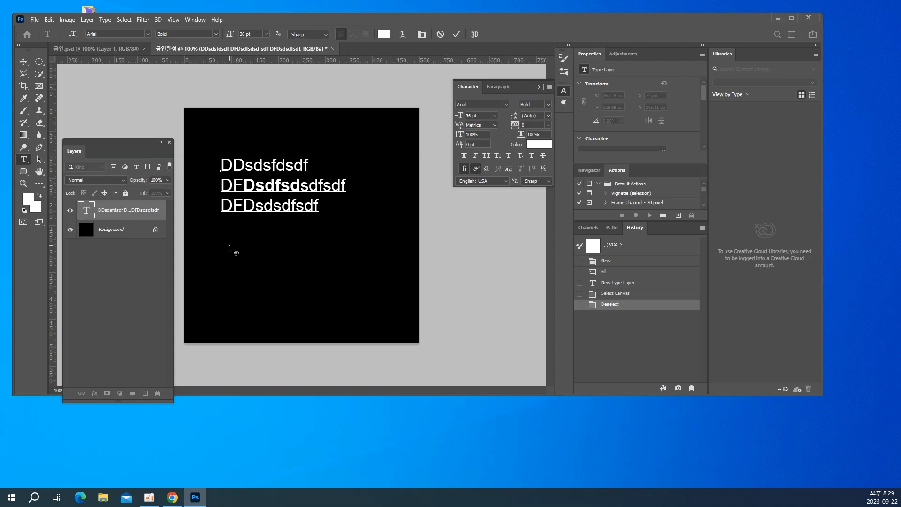
Try Faux Bold and Faux Italic on all three lines of text, switching each one off again
key(ctrl+a)
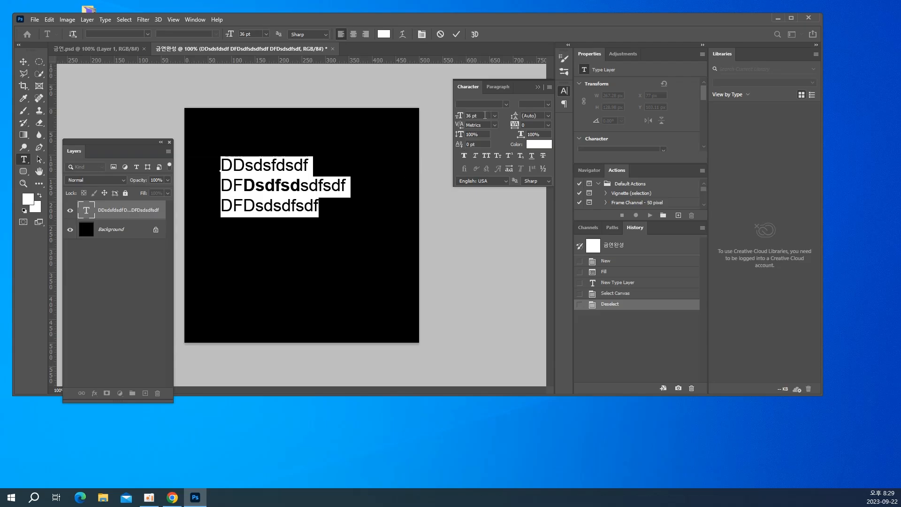
click(461, 158)
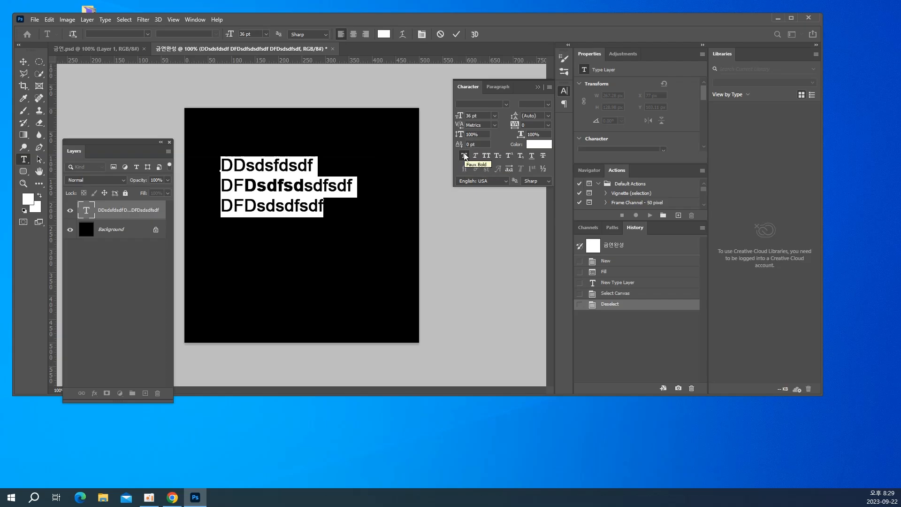
click(465, 156)
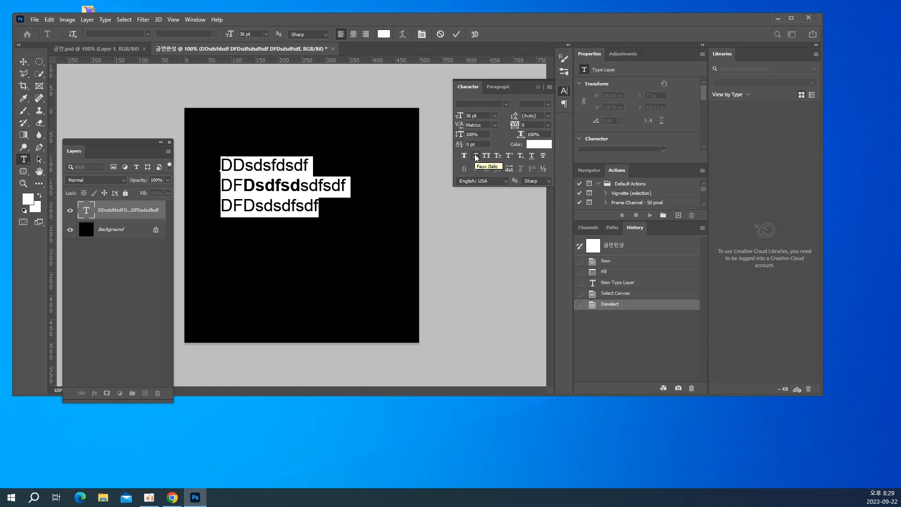
click(476, 157)
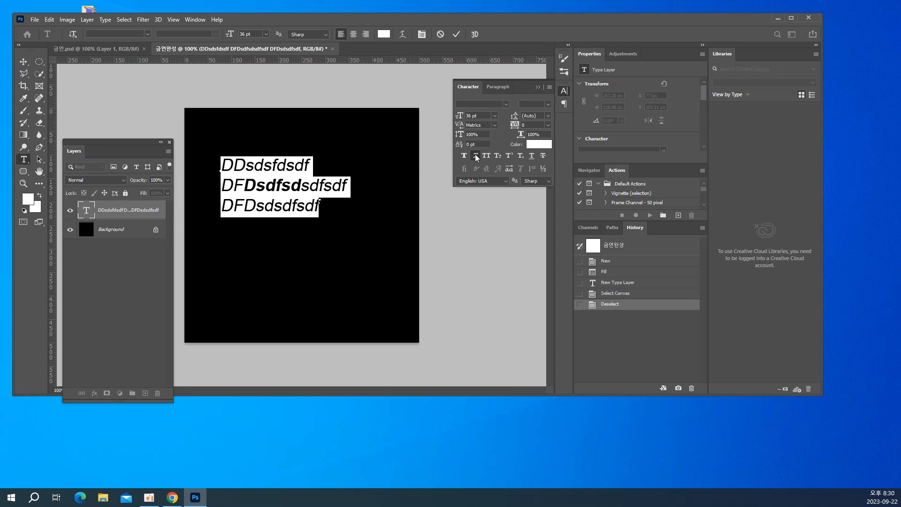
click(476, 156)
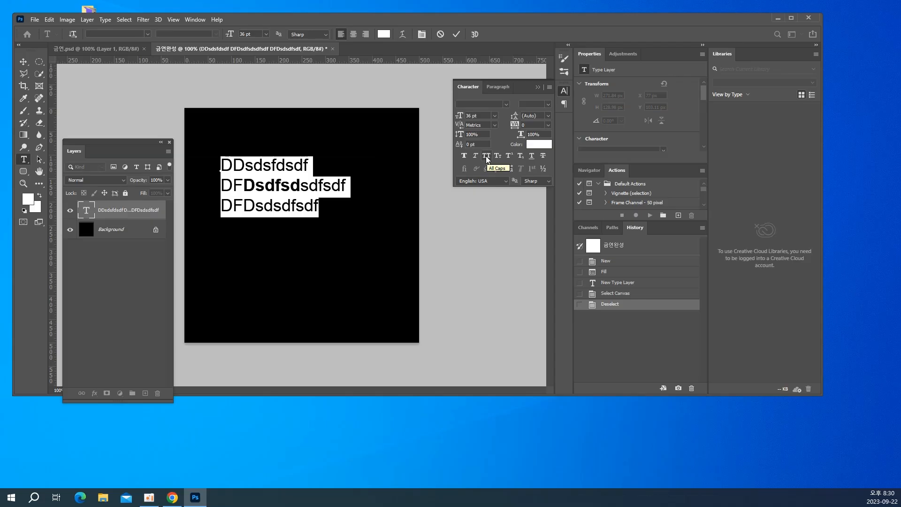
Try All Caps and Small Caps on all three lines of text, leaving both switched off
click(485, 156)
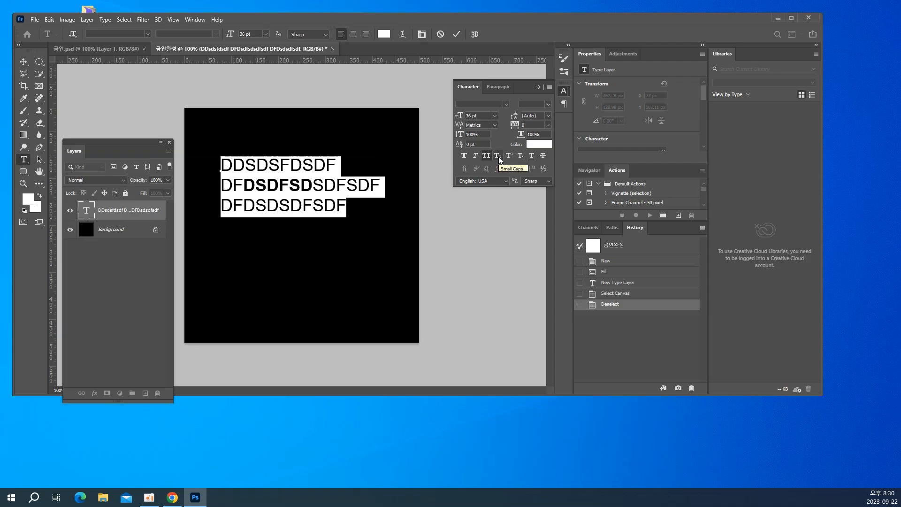
click(499, 158)
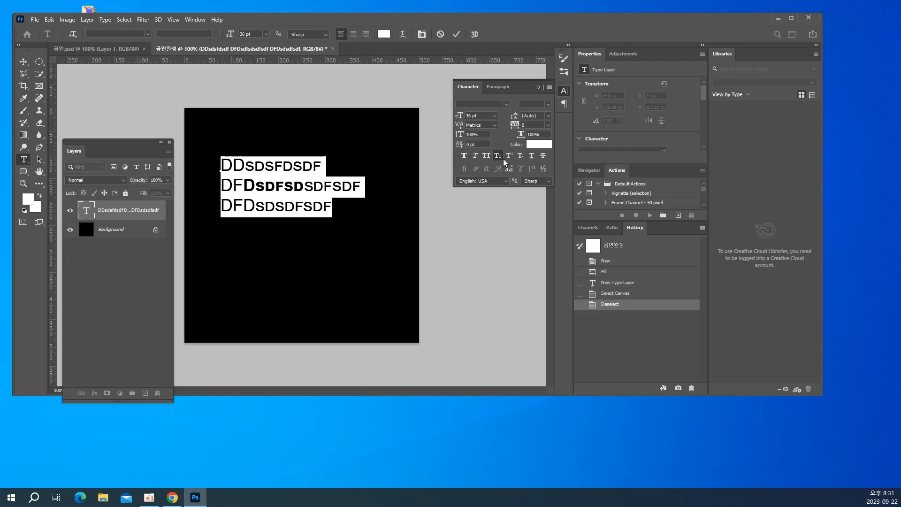
click(497, 154)
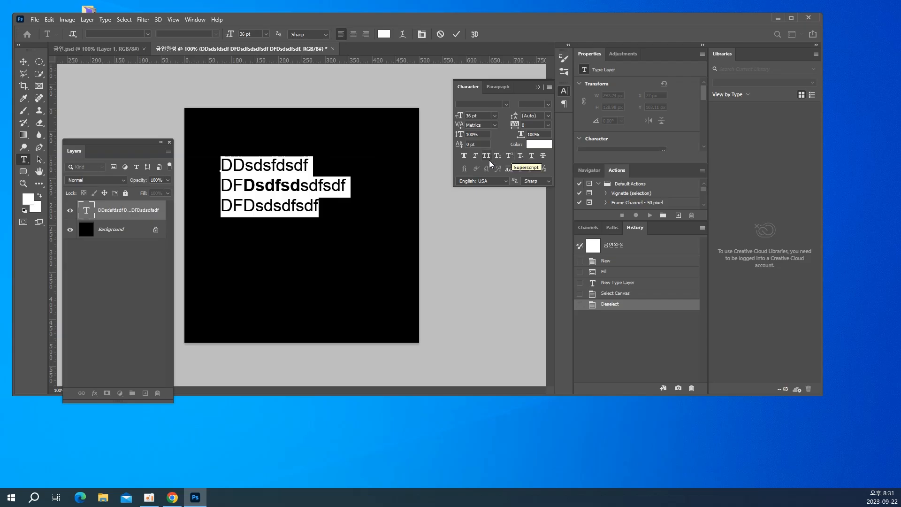
Make the first s in the first line superscript, and try Subscript on a later s in that line, switching it off again
drag(248, 174, 253, 169)
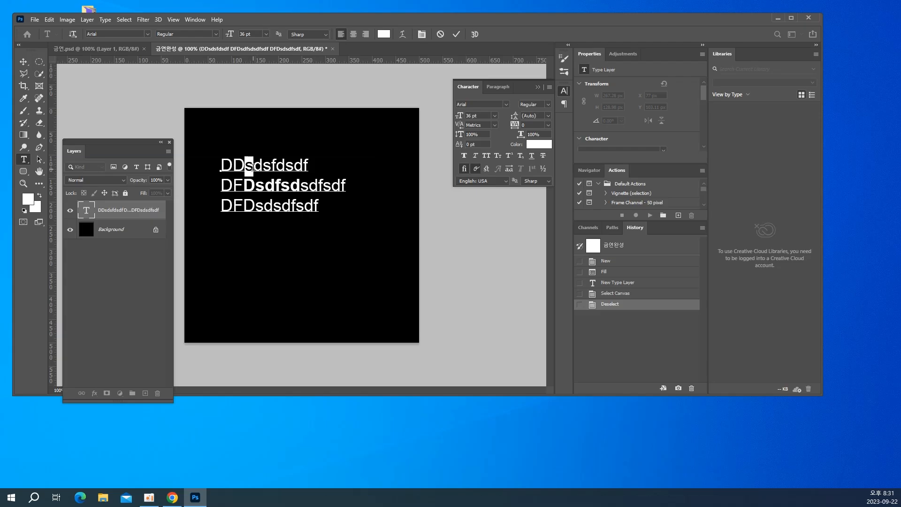
click(509, 157)
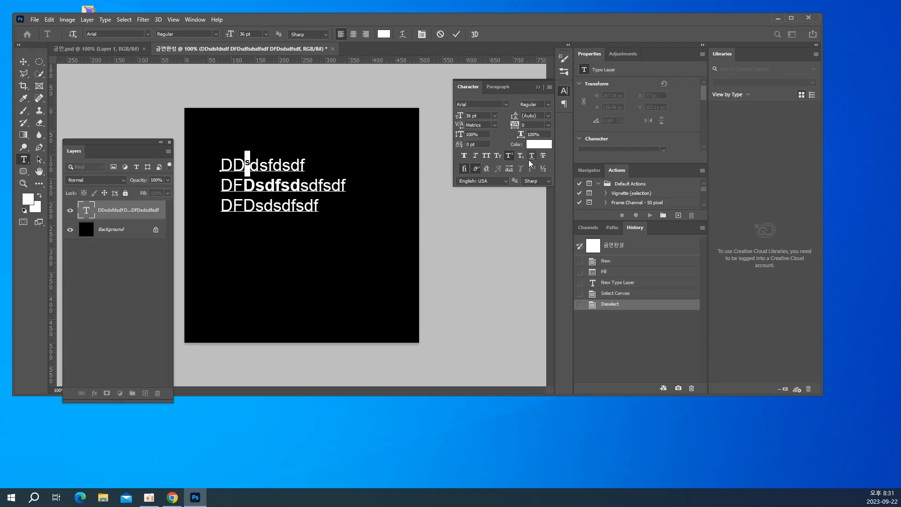
drag(282, 164, 290, 164)
click(520, 157)
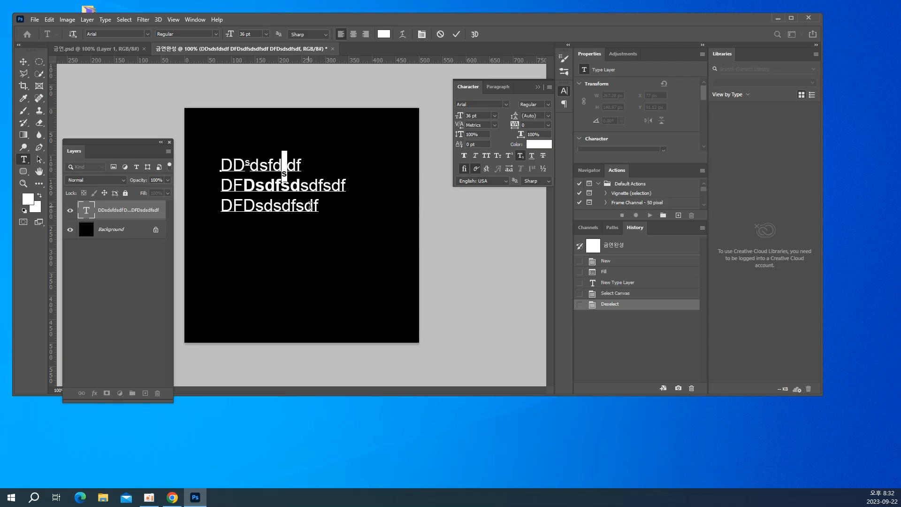
click(521, 156)
click(470, 146)
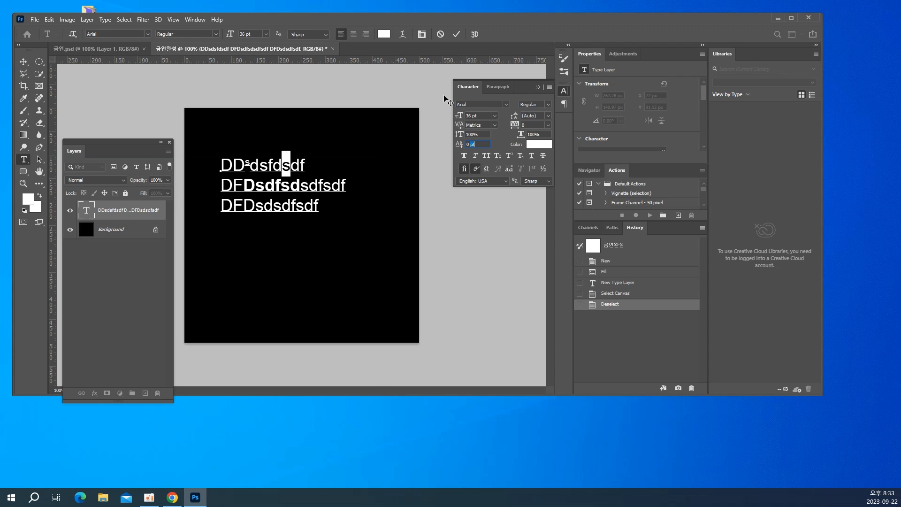
Select all three lines of text and look through the preset font sizes without choosing one
click(268, 186)
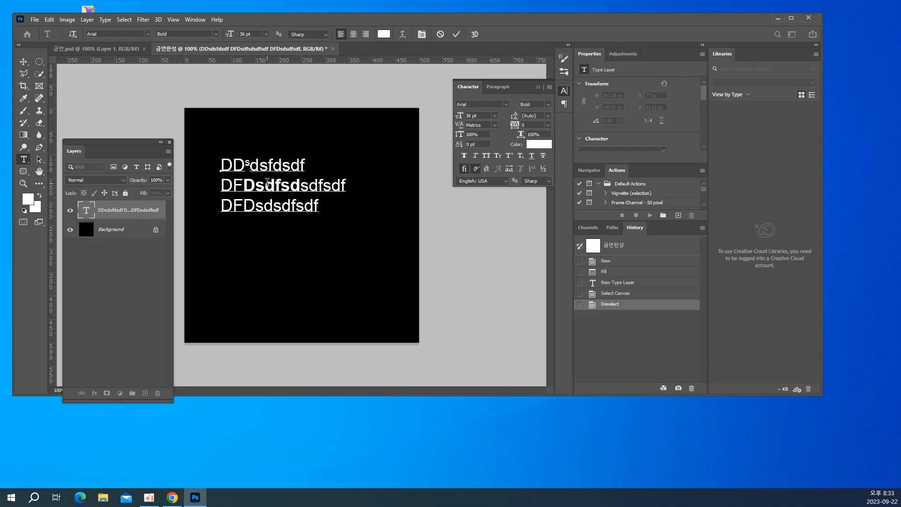
key(ctrl+a)
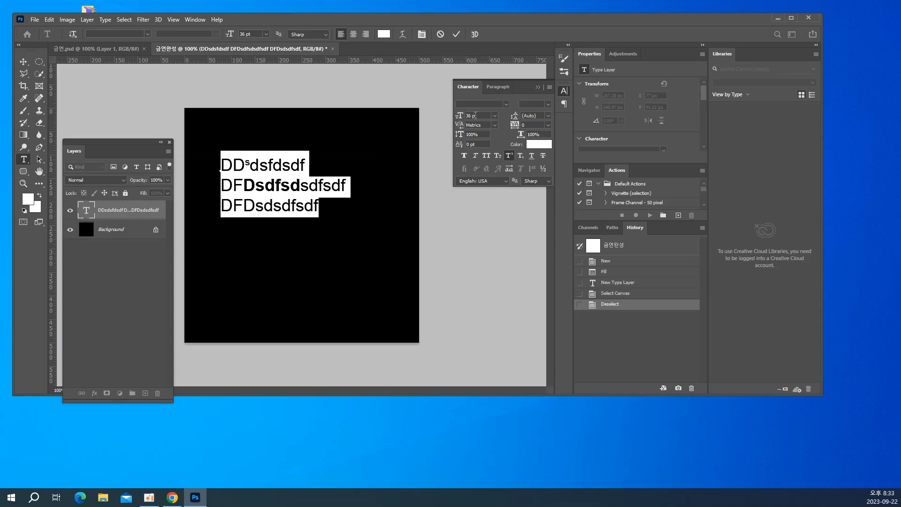
click(496, 115)
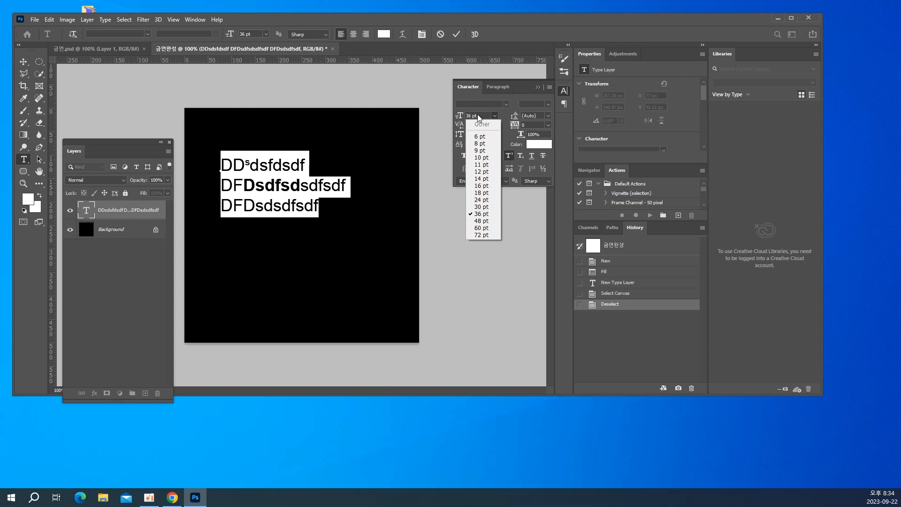
click(494, 115)
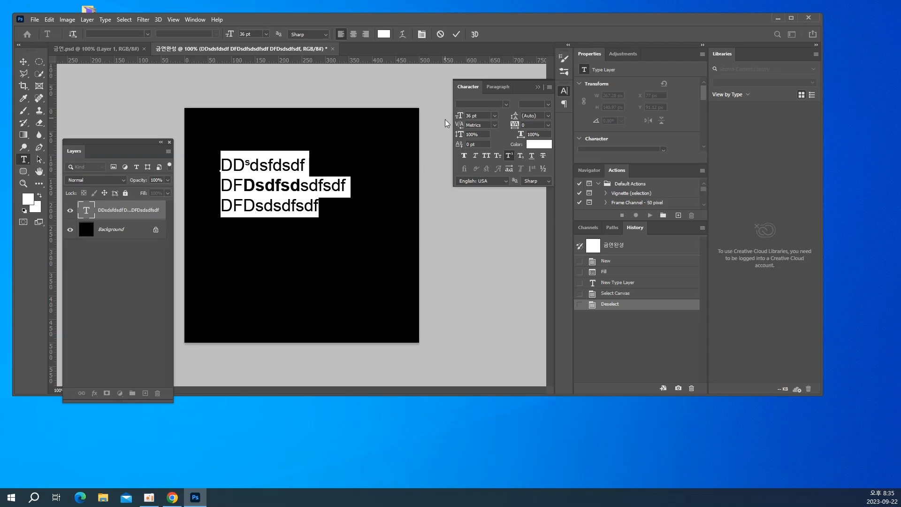
Set the leading of all three text lines to 36 pt and increase it to 54 pt
click(516, 117)
text(36)
key(Return)
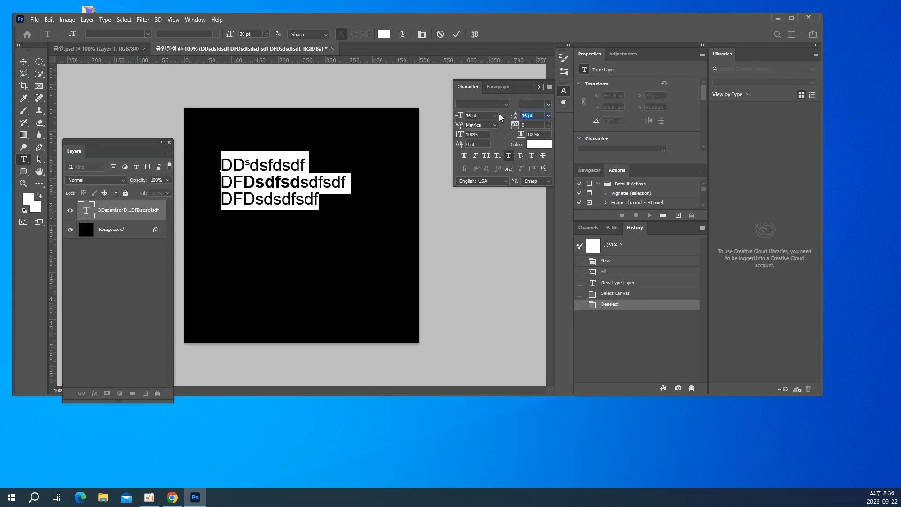
text(54)
key(Return)
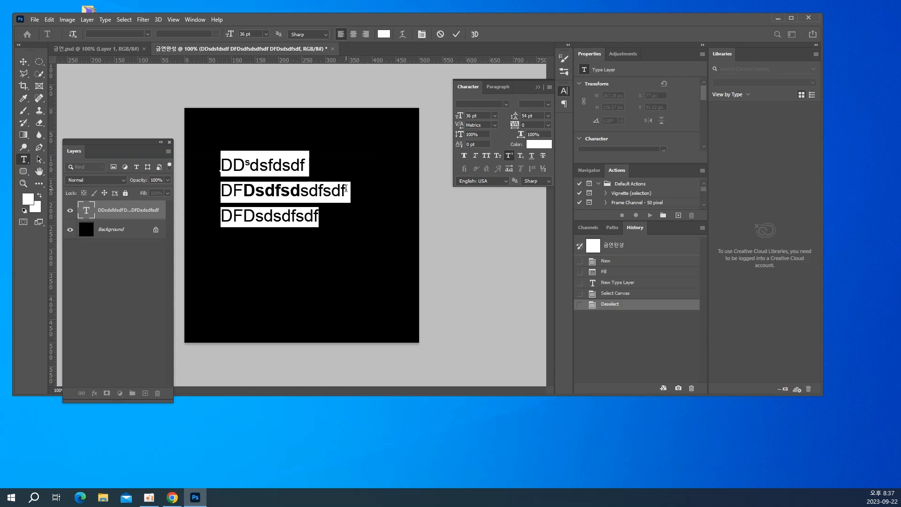
Try tracking values of -50 and 100 on all three text lines, and reset the tracking to 0
click(548, 126)
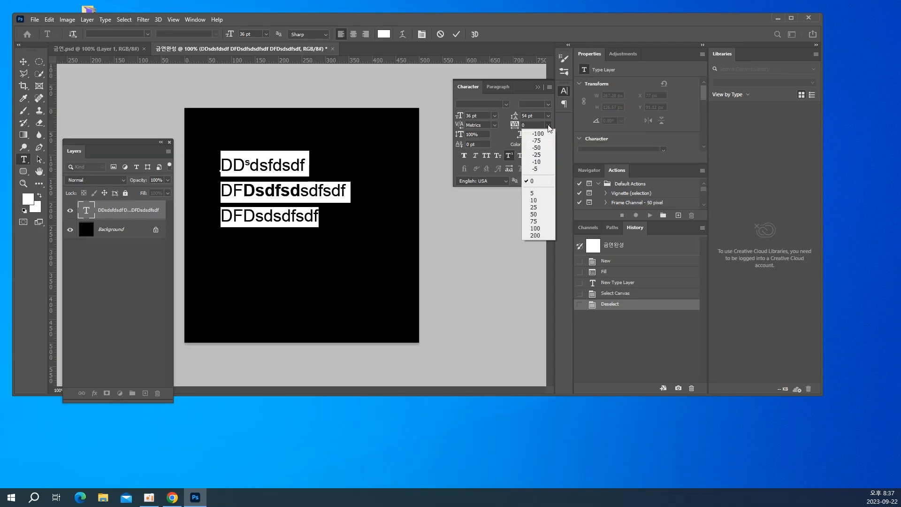
click(537, 147)
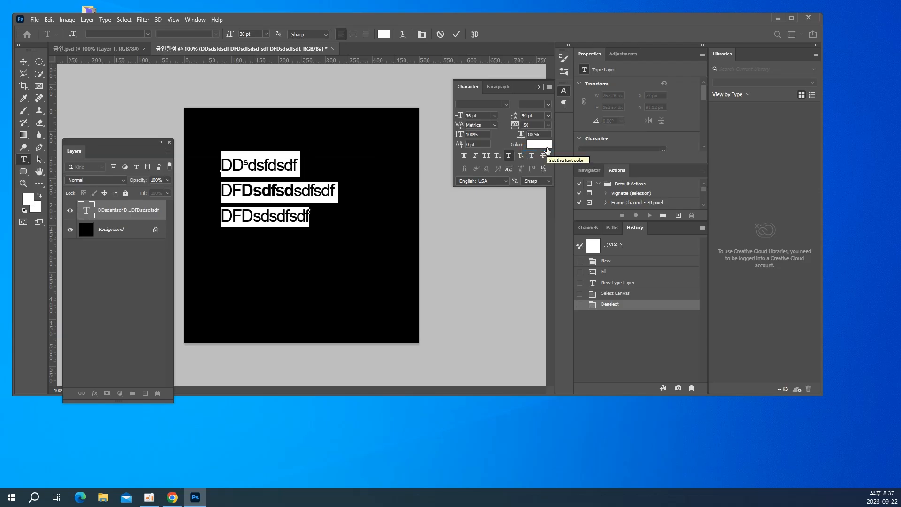
click(547, 123)
click(538, 229)
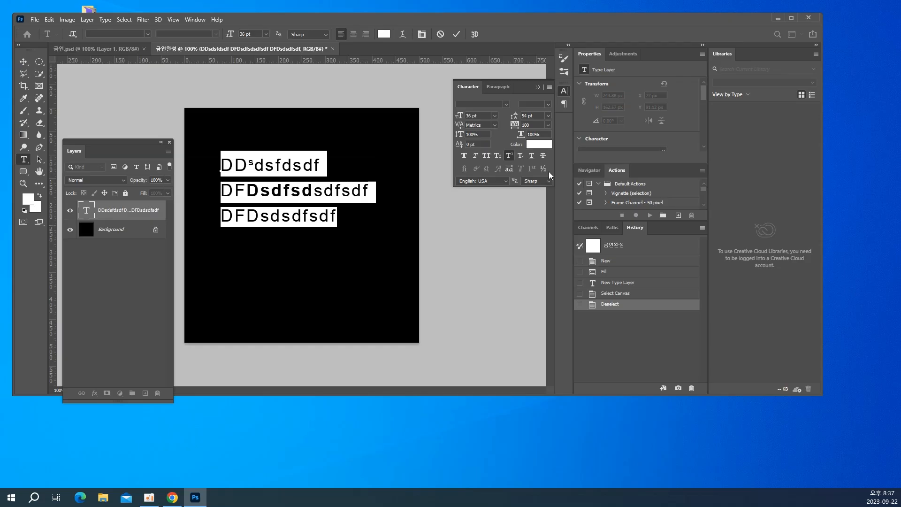
click(548, 125)
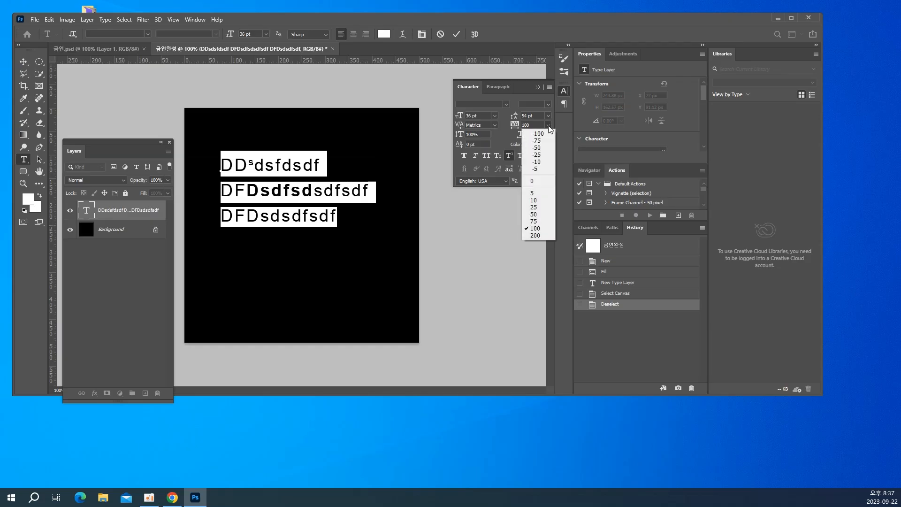
click(531, 181)
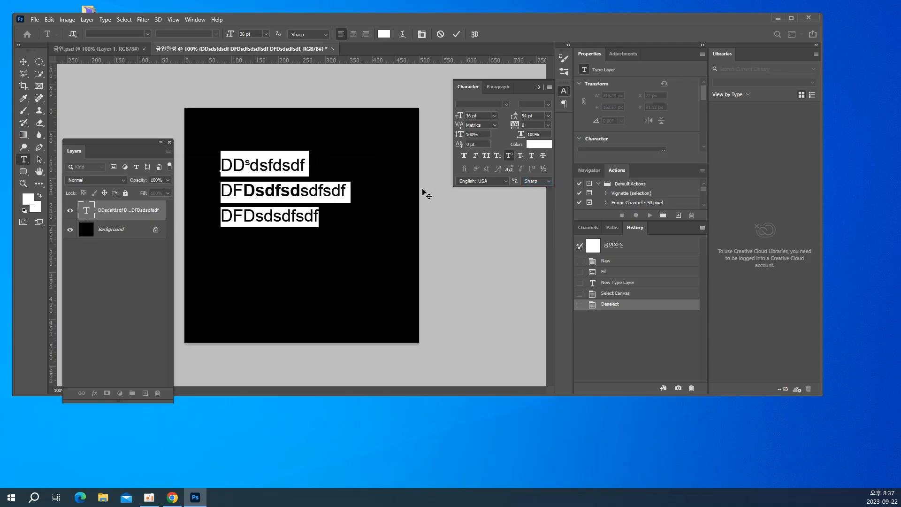
Finish the text edit and move the three-line text down to the lower part of the canvas, at about Y 246 px
click(316, 171)
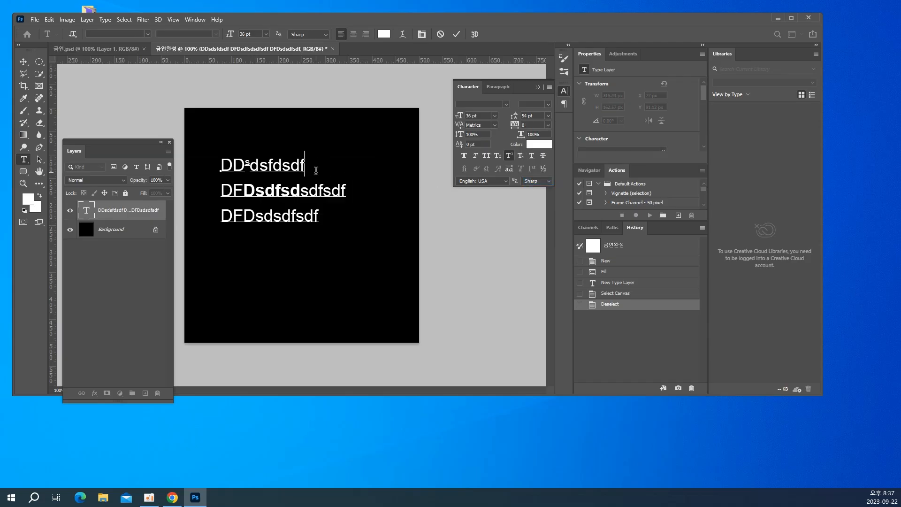
click(20, 62)
drag(232, 182, 231, 255)
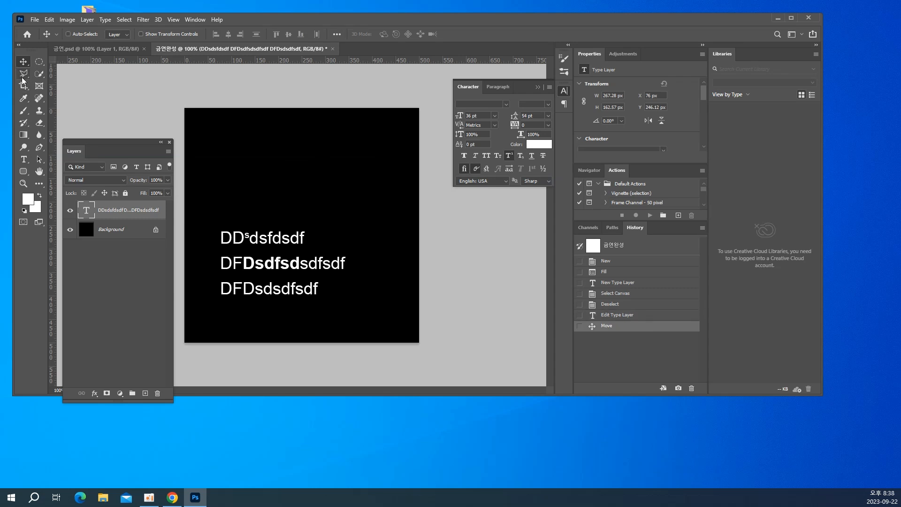
Add a new text layer reading Photoshop near the top of the black canvas
click(24, 159)
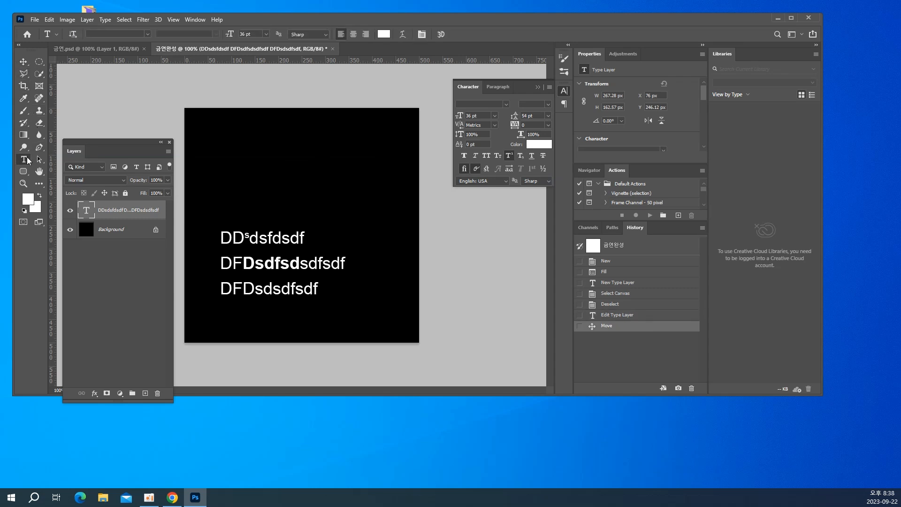
click(209, 140)
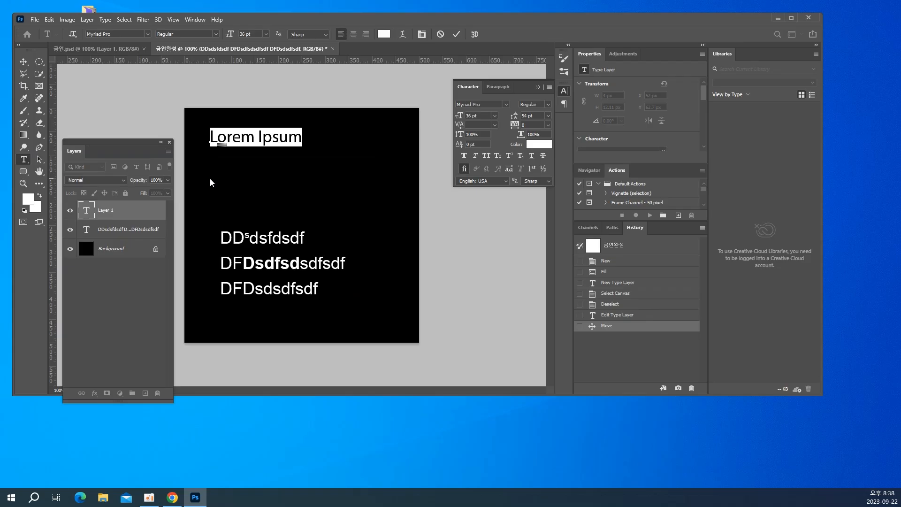
text(Phot )
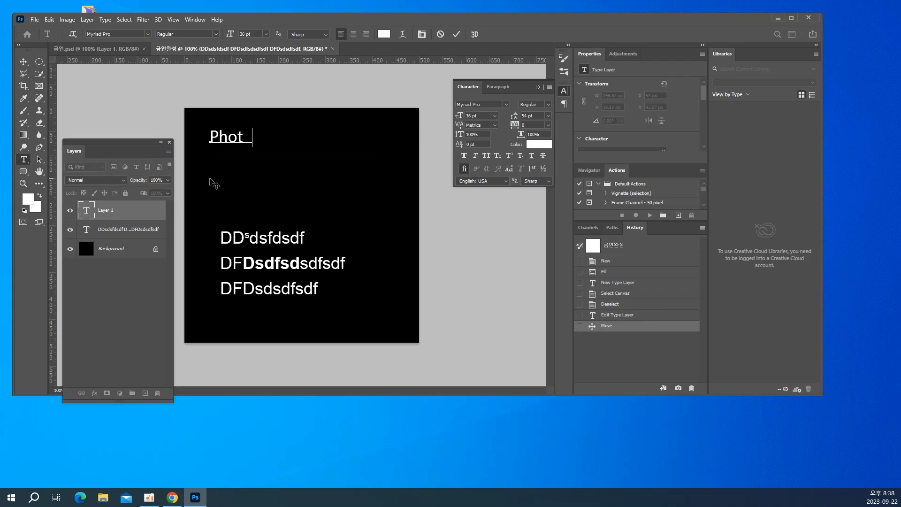
text(oshop)
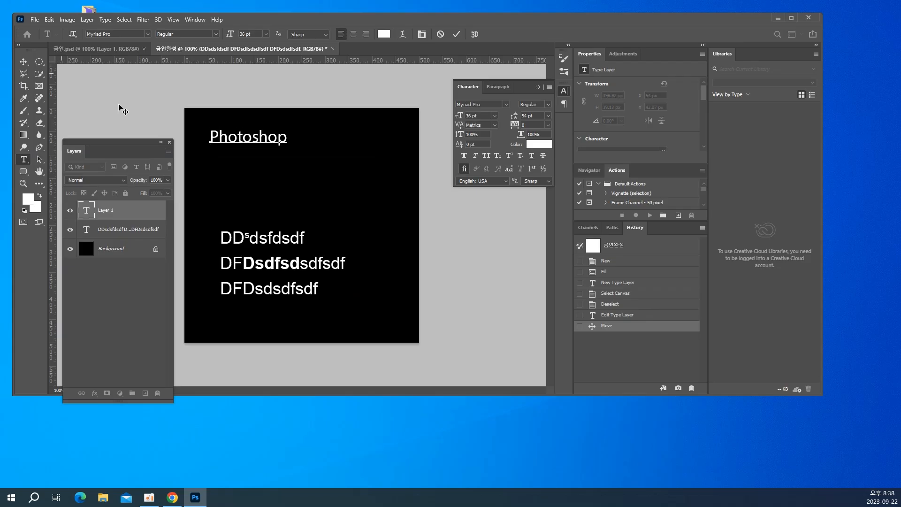
Enlarge only the letter P of Photoshop to 60 pt
drag(209, 136, 219, 136)
click(495, 116)
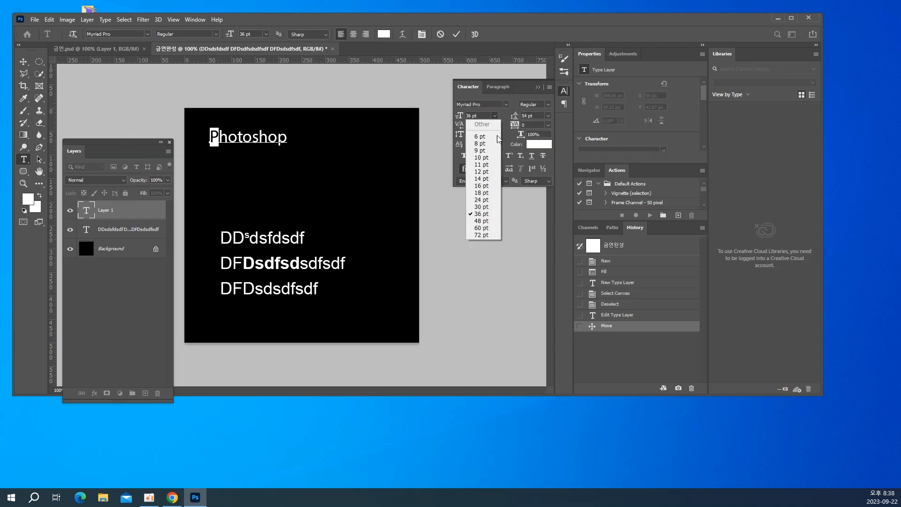
click(485, 228)
Try kerning of -100 and 200 between the P and h of Photoshop, and set it back to 0
click(230, 131)
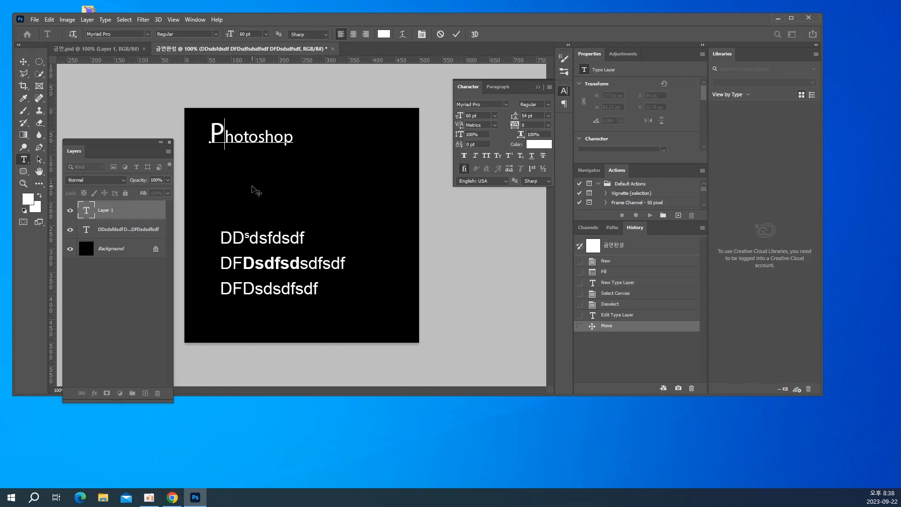
click(495, 126)
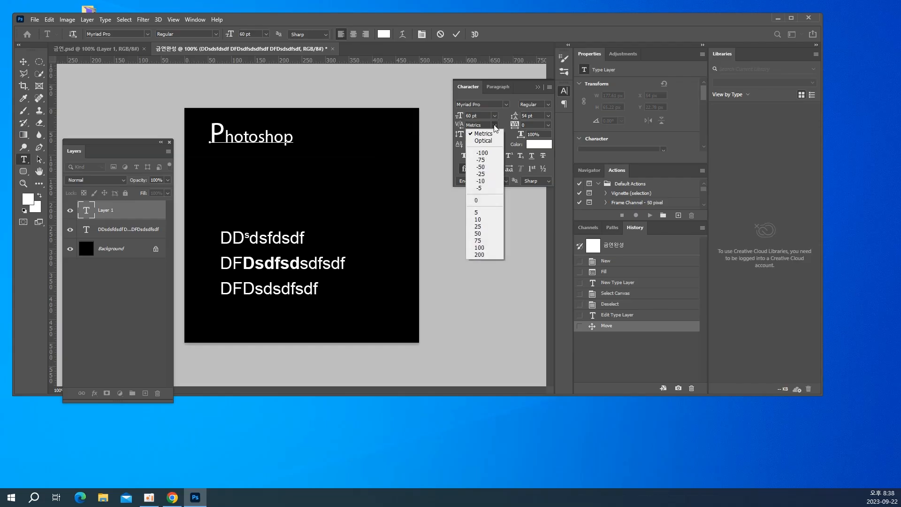
click(482, 153)
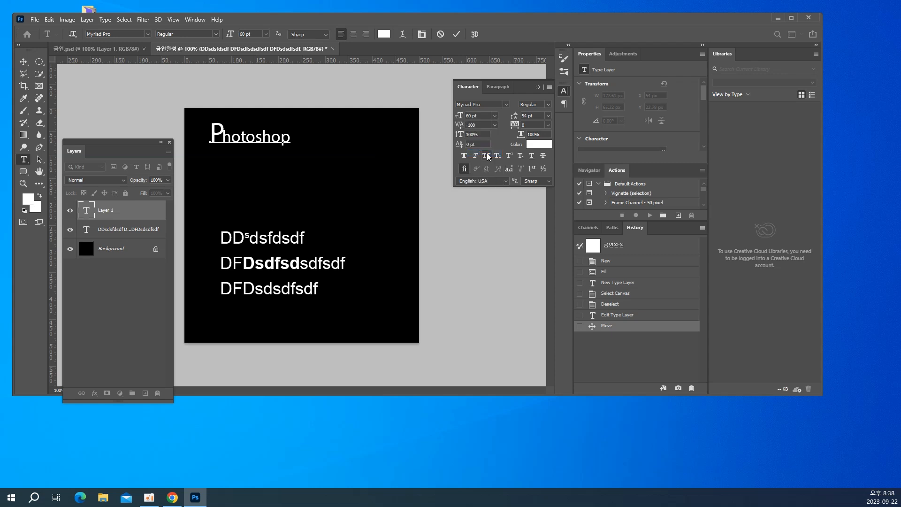
click(494, 126)
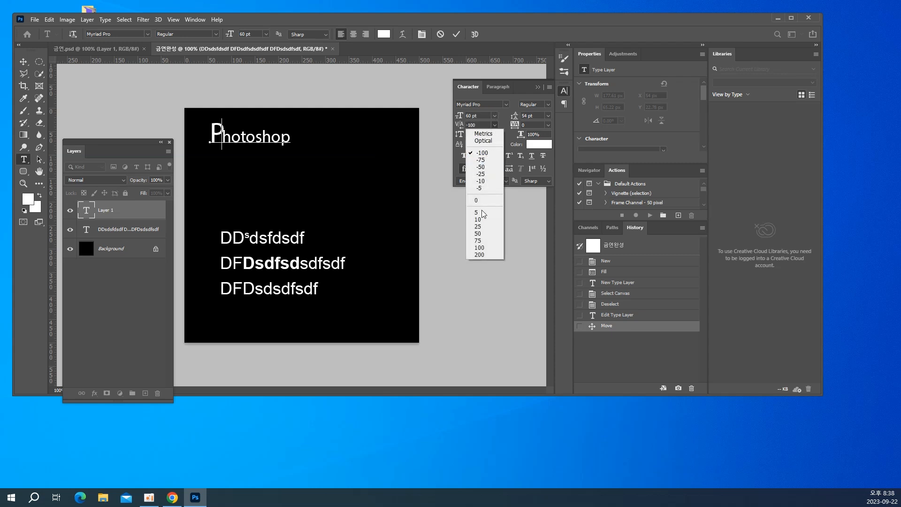
click(481, 254)
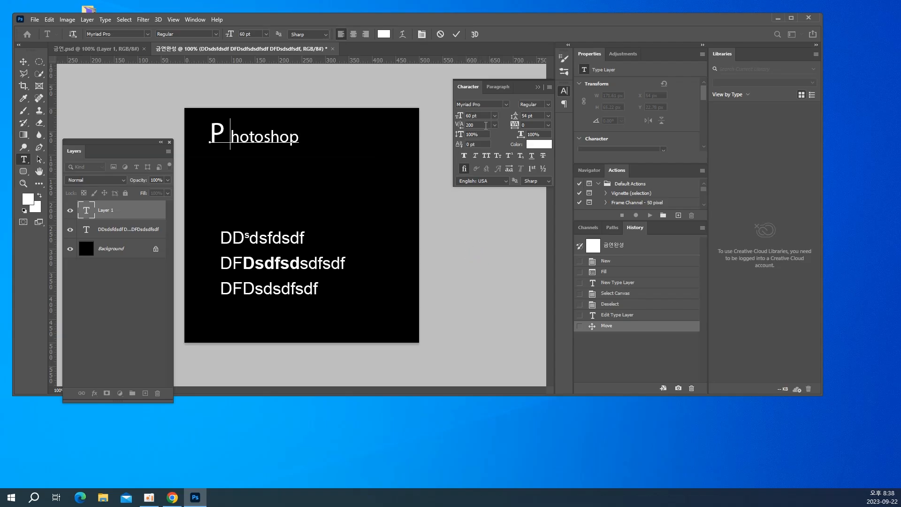
click(469, 125)
text(0)
key(Return)
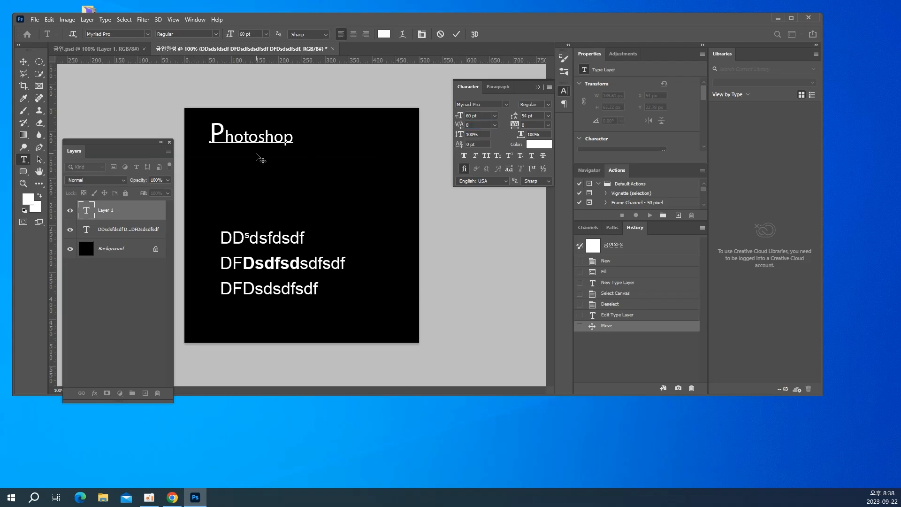
Finish editing the Photoshop text and delete its layer
click(21, 62)
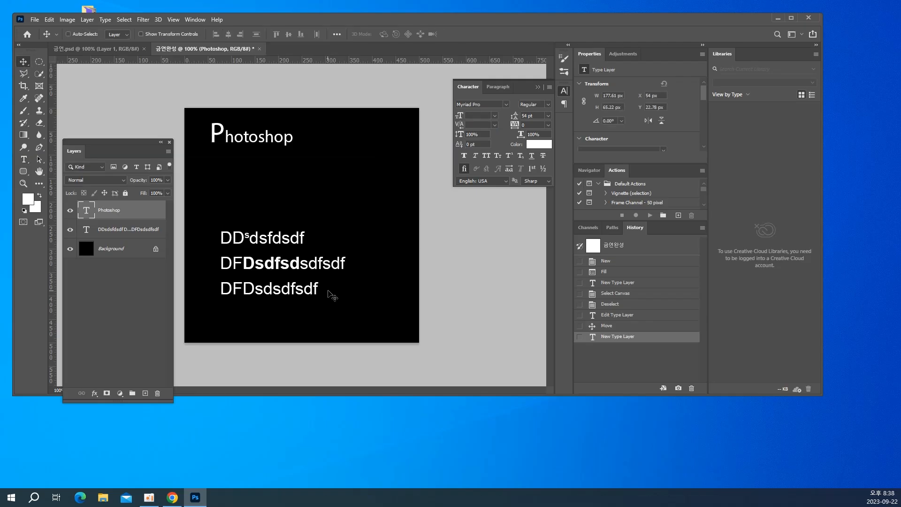
key(Delete)
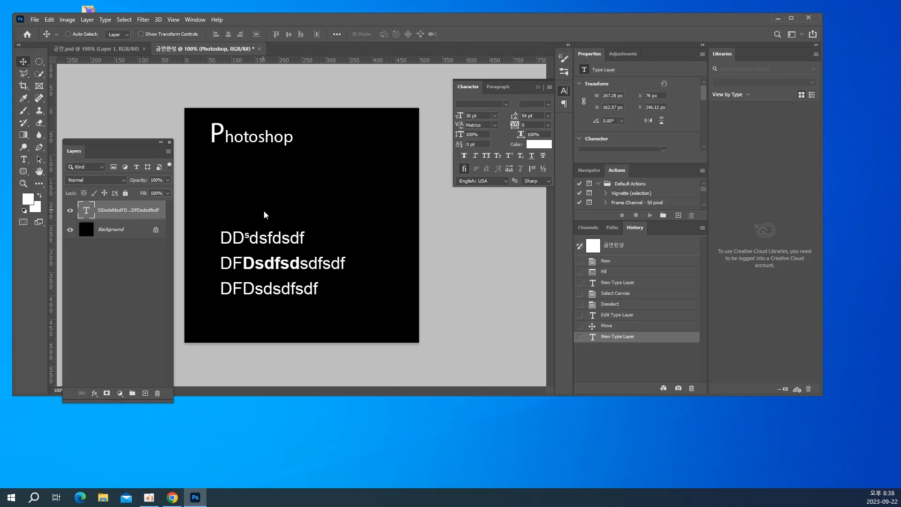
Move the three-line text up to about X 62 px, Y 75 px and select all of it for editing
right_click(270, 241)
click(290, 241)
drag(290, 240, 284, 161)
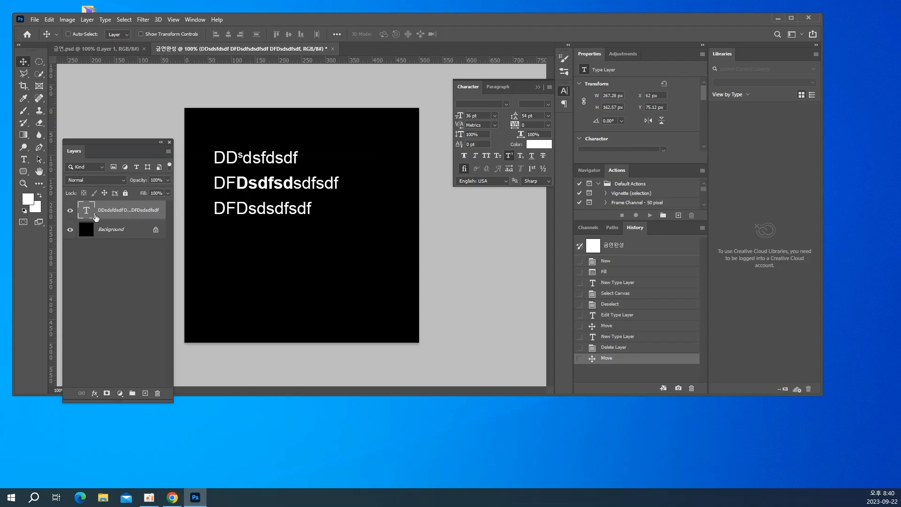
double_click(86, 206)
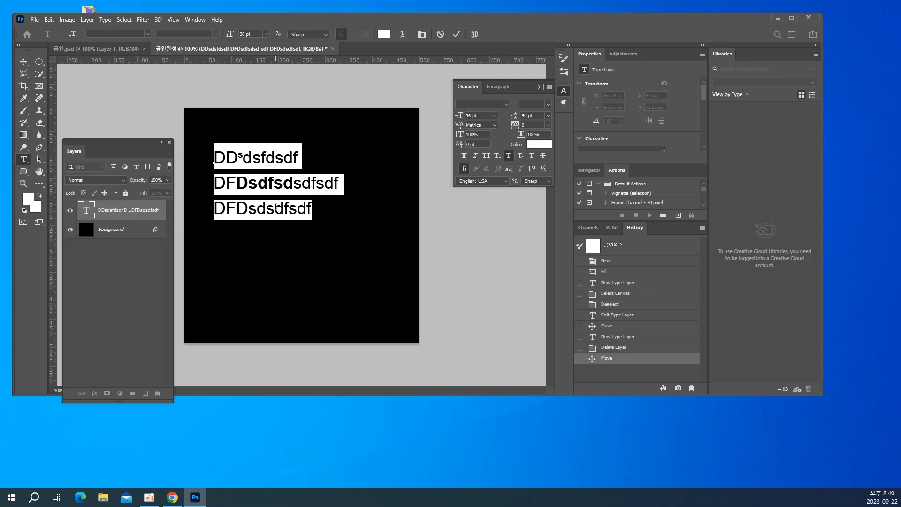
Replace the whole three-line text with the formulas "X2 + Y2 H2O" on one line
key(BackSpace)
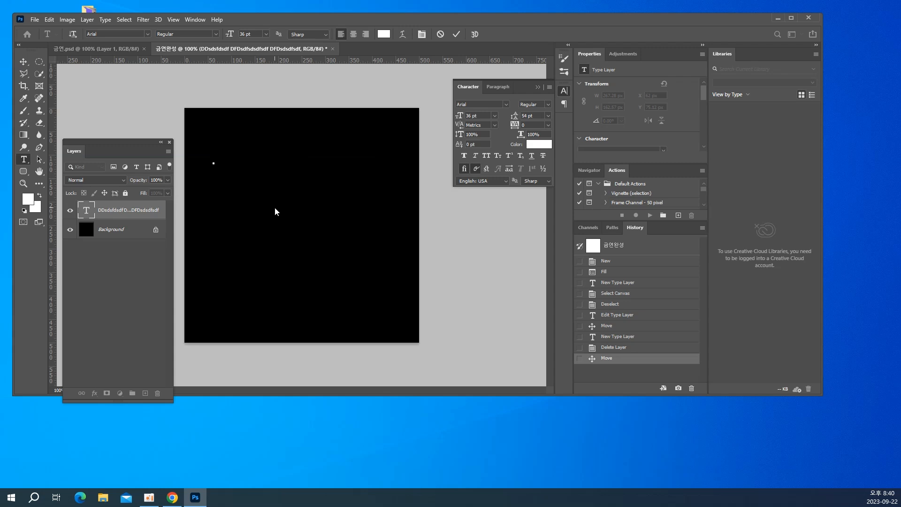
text(X2 + Y2      H)
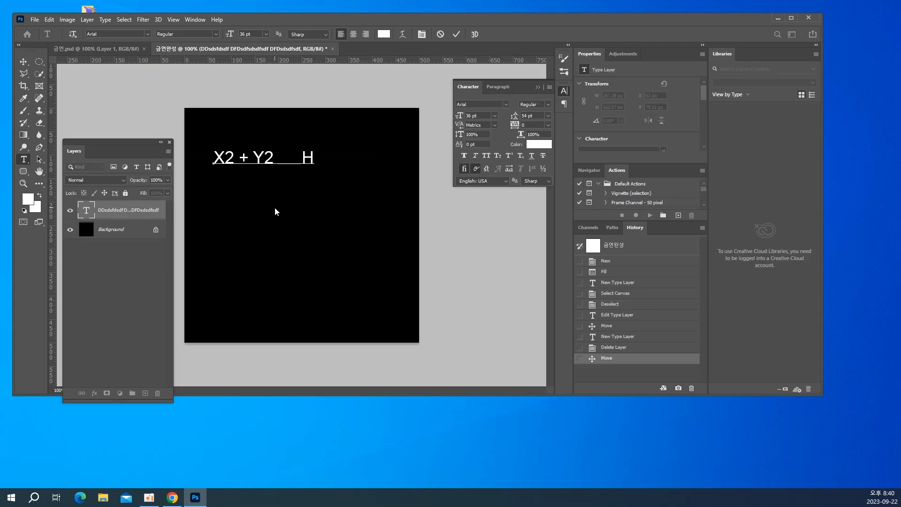
text(2O)
Turn the 2 after X into a superscript by setting its size to 24 pt and its baseline shift to 24 pt
drag(226, 158, 235, 158)
click(451, 116)
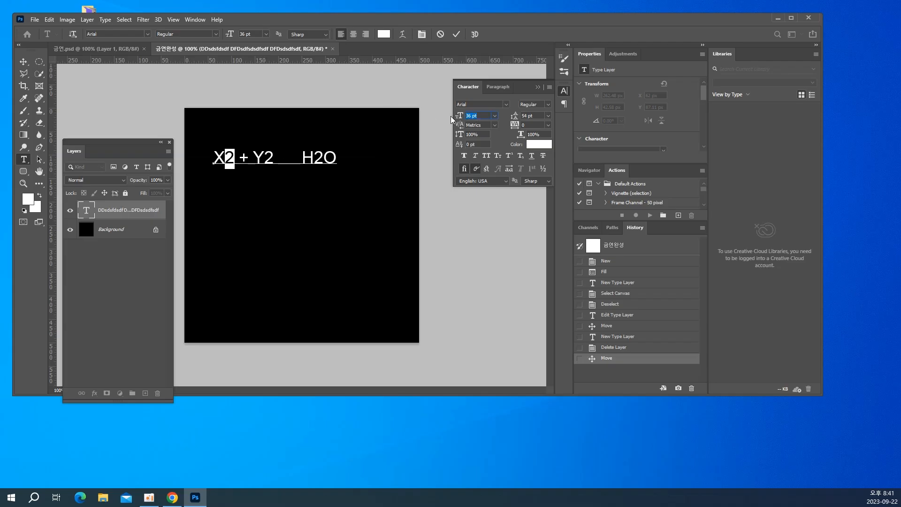
text(24)
key(Return)
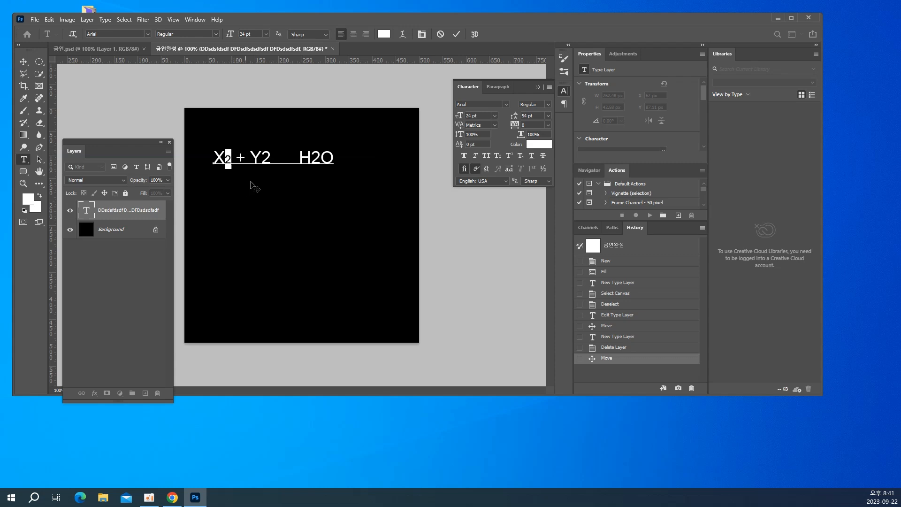
click(476, 144)
text(24)
key(Return)
Raise the 2 after Y as a superscript with a 24 pt font size and a 24 pt baseline shift
drag(261, 155, 271, 155)
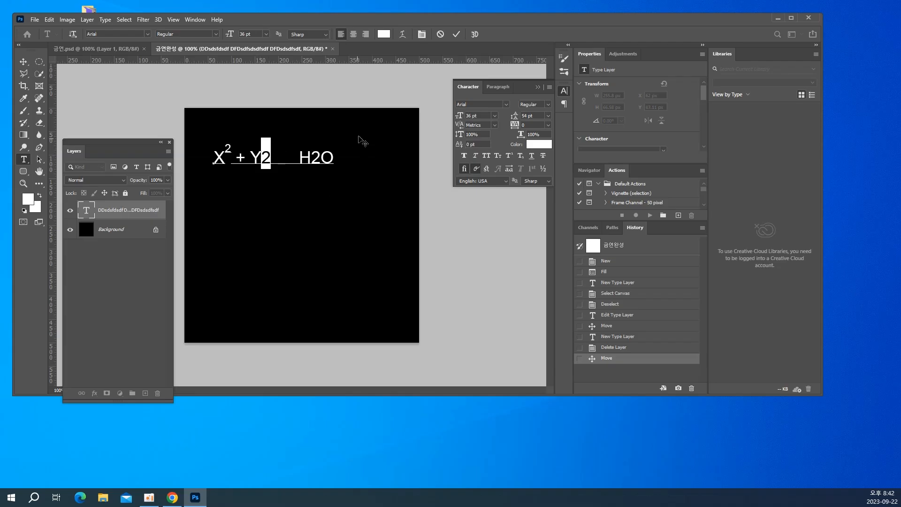
drag(485, 116, 435, 120)
text(24)
click(470, 143)
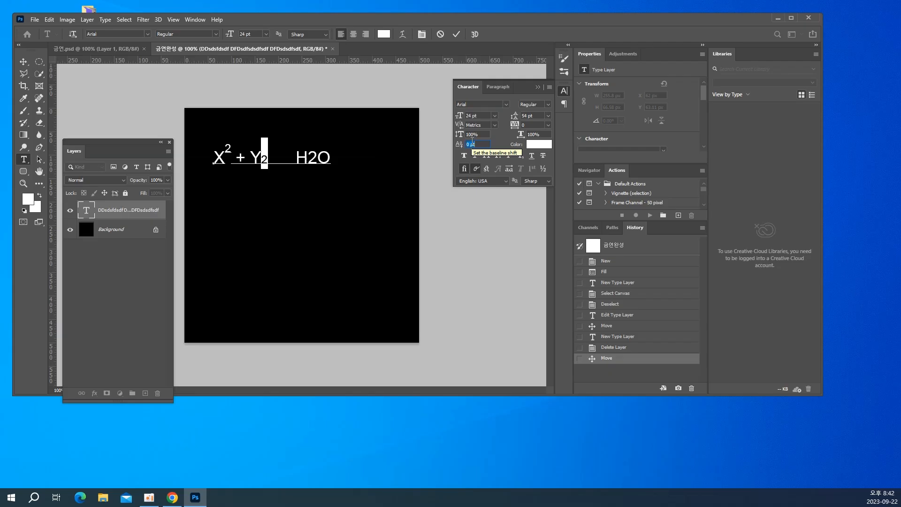
text(24)
key(Return)
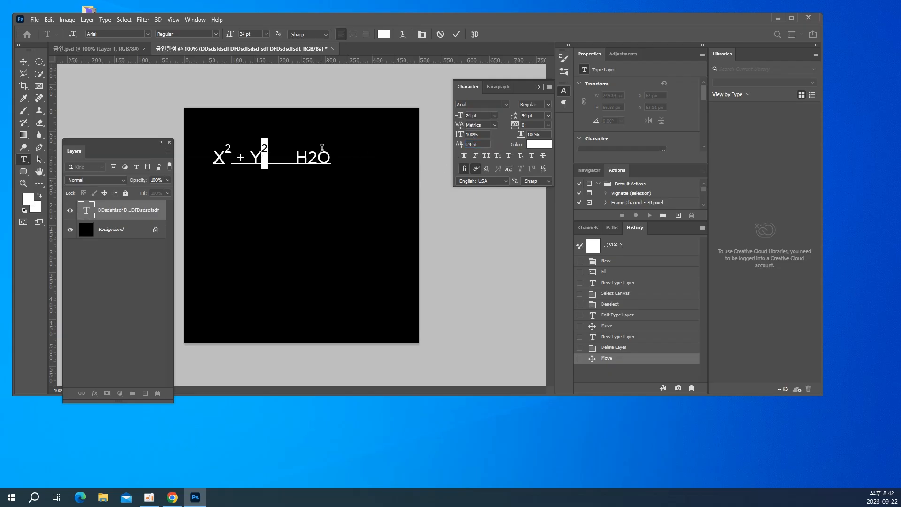
Make the 2 in H2O a 24 pt subscript, trying a baseline shift of -24 pt and settling on -12 pt
click(316, 159)
drag(316, 158, 311, 162)
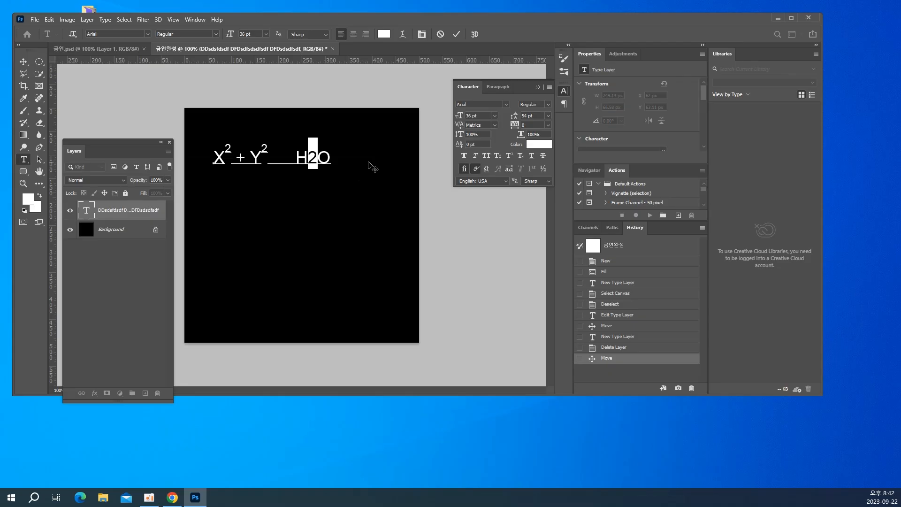
click(479, 115)
text(24)
key(Return)
click(476, 144)
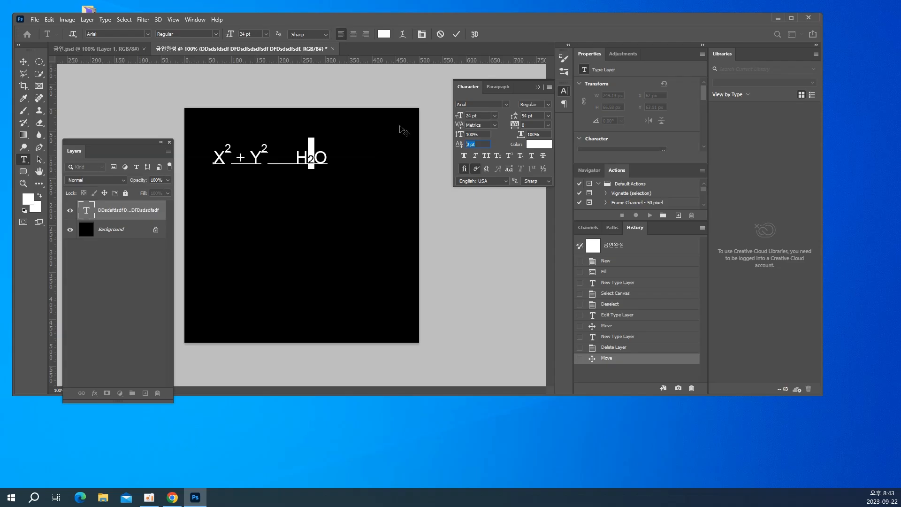
text(-24)
key(Return)
click(472, 144)
text(-12)
key(Return)
Finish editing the formula text and delete its layer
click(23, 62)
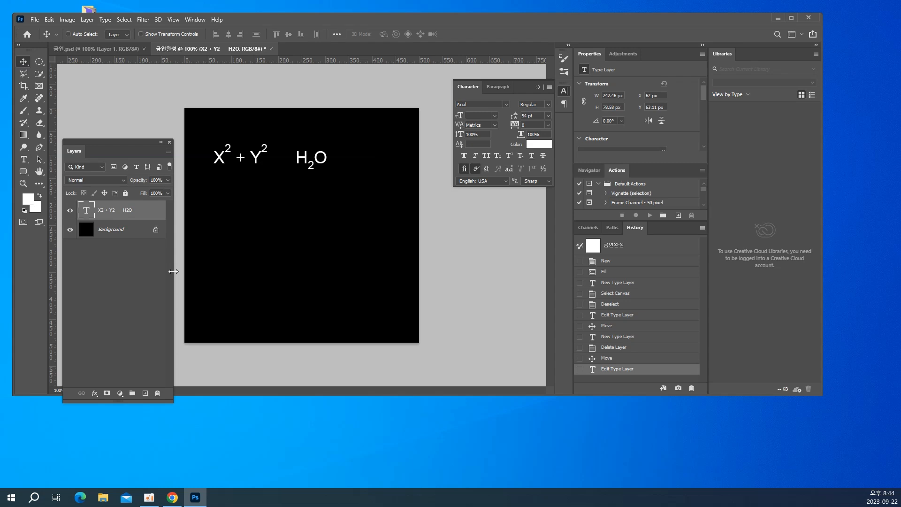
key(Delete)
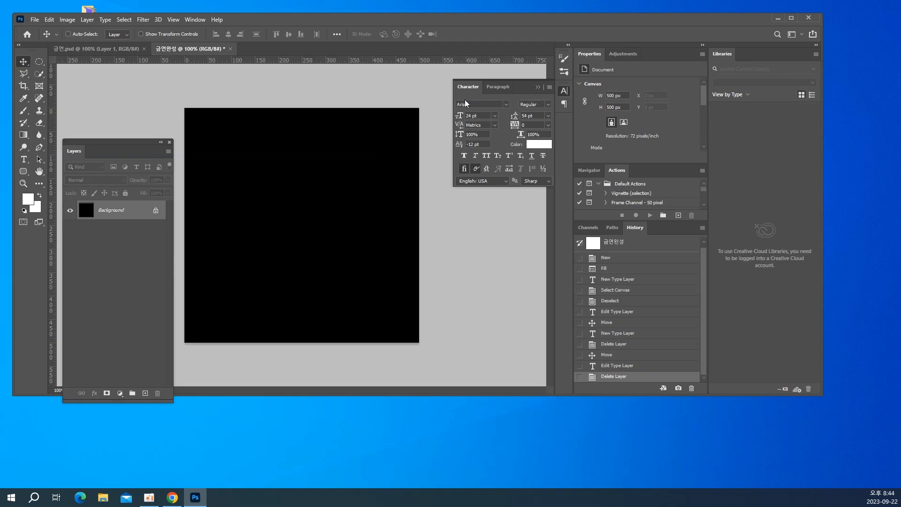
Collapse the Character panel and move the floating Layers panel to the right side of the canvas
click(538, 87)
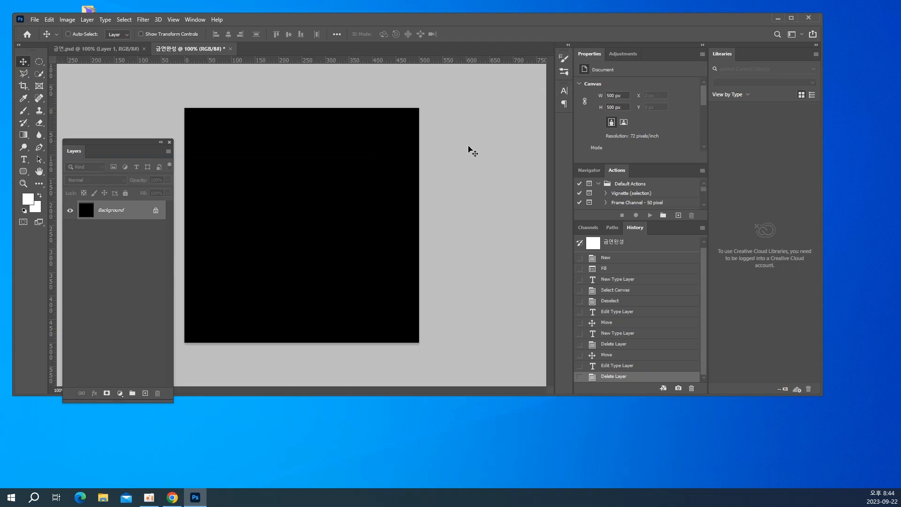
drag(101, 145, 469, 125)
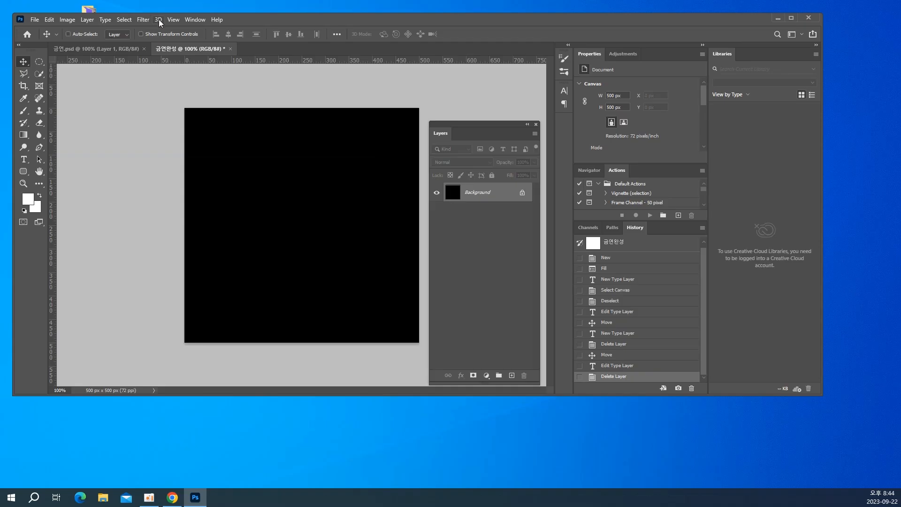
Check the ruler visibility option and the measurement unit used by the rulers
click(173, 21)
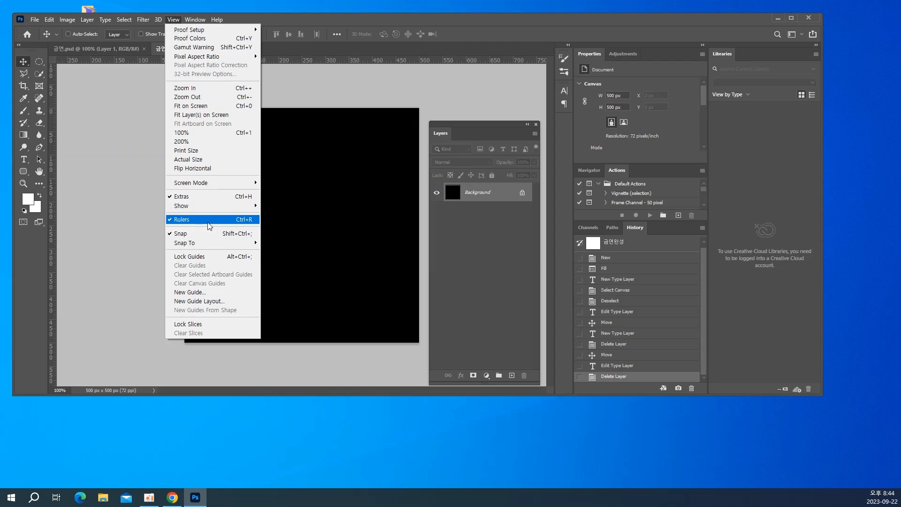
click(313, 183)
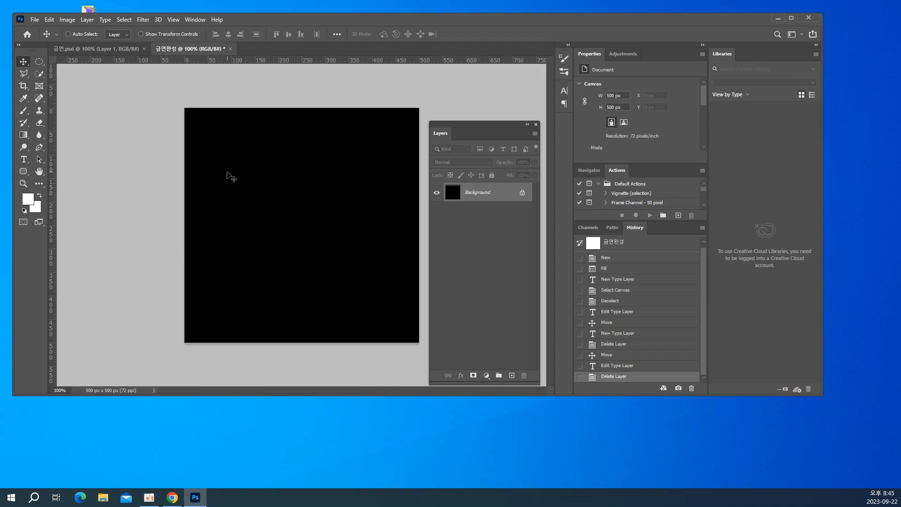
right_click(219, 60)
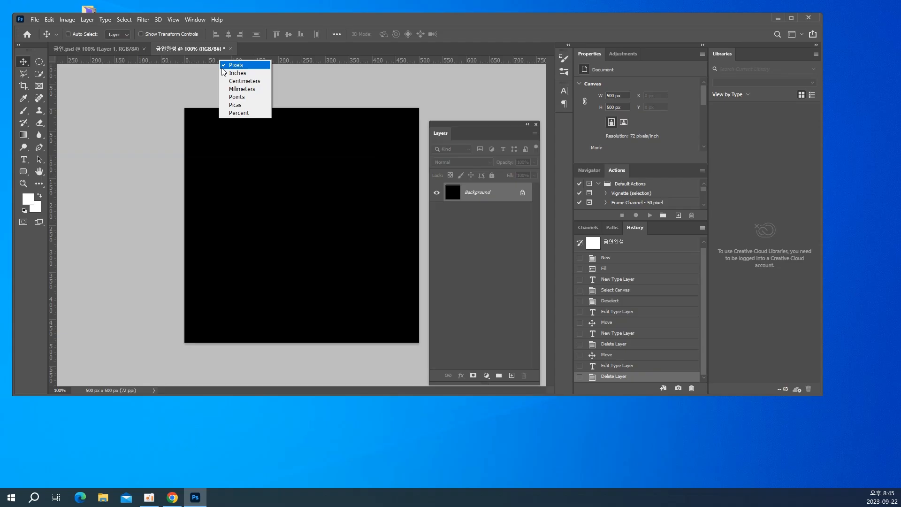
click(222, 67)
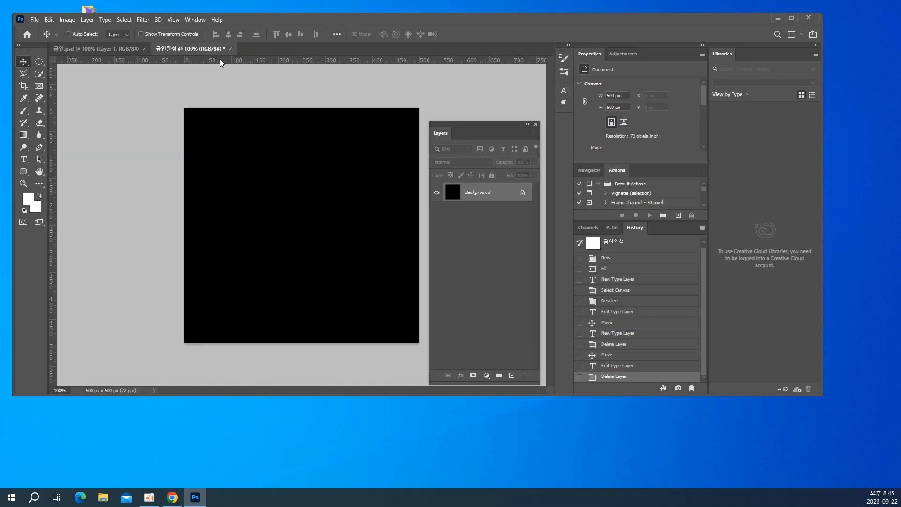
Place a horizontal guide at Y 250 px and a vertical guide through the middle of the canvas
drag(220, 59, 235, 179)
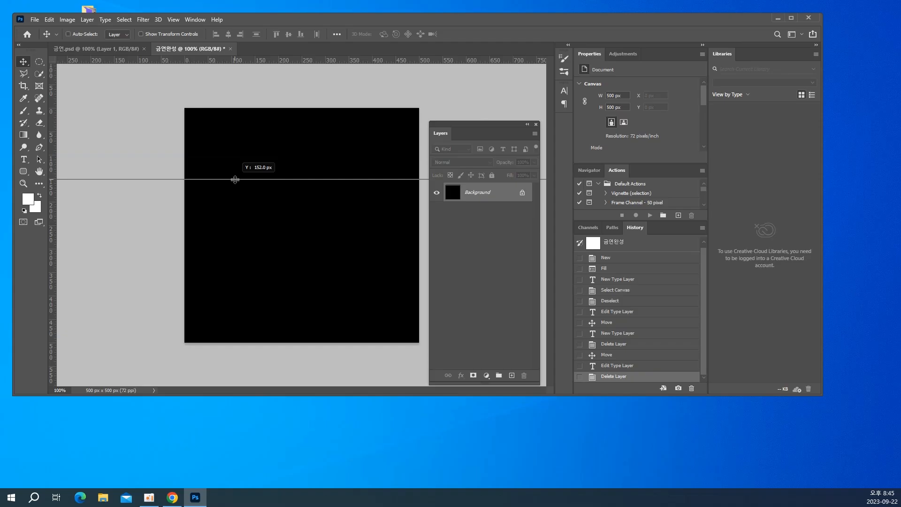
drag(235, 179, 239, 188)
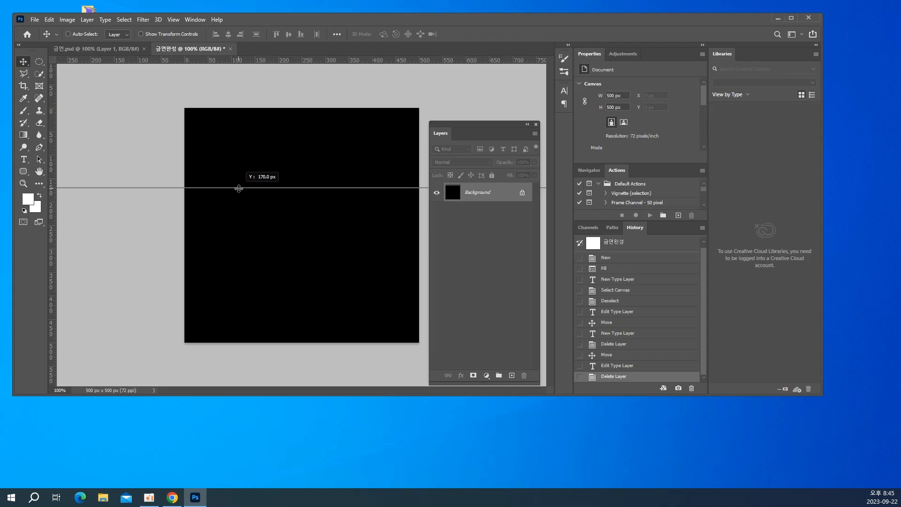
drag(239, 188, 242, 225)
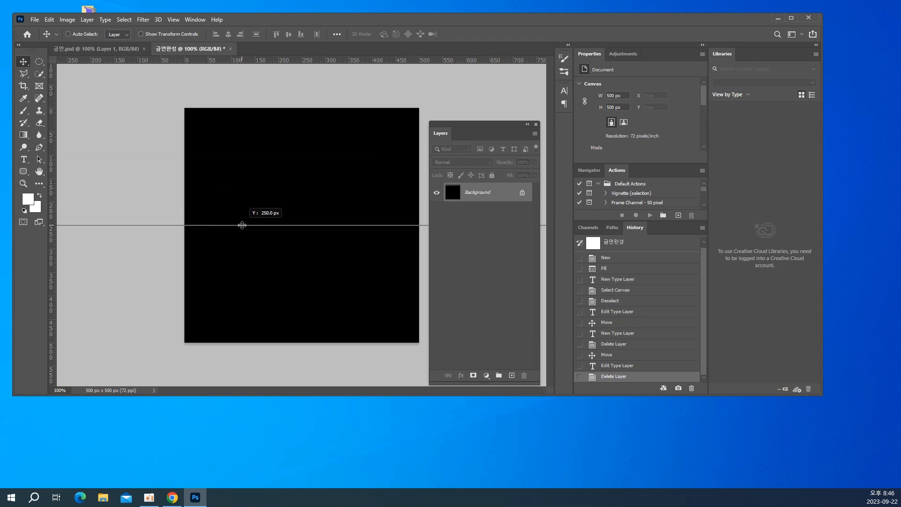
drag(242, 226, 242, 226)
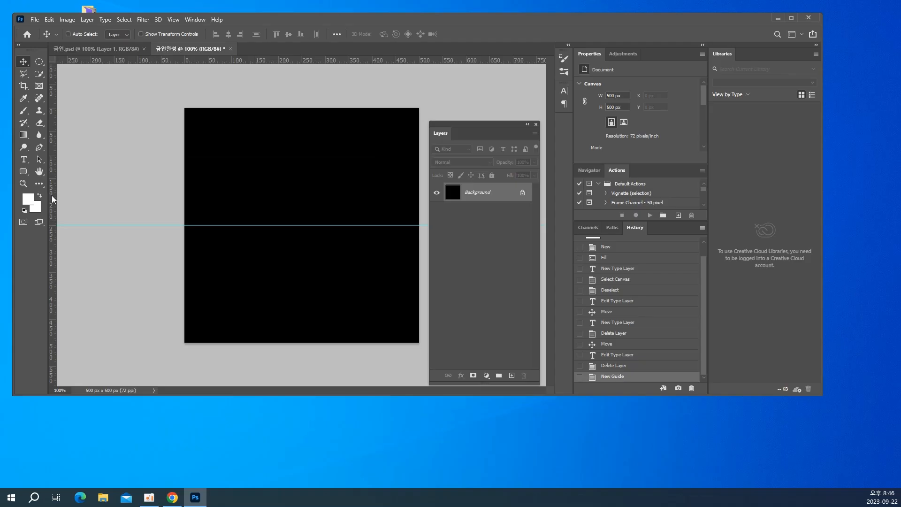
drag(52, 195, 302, 223)
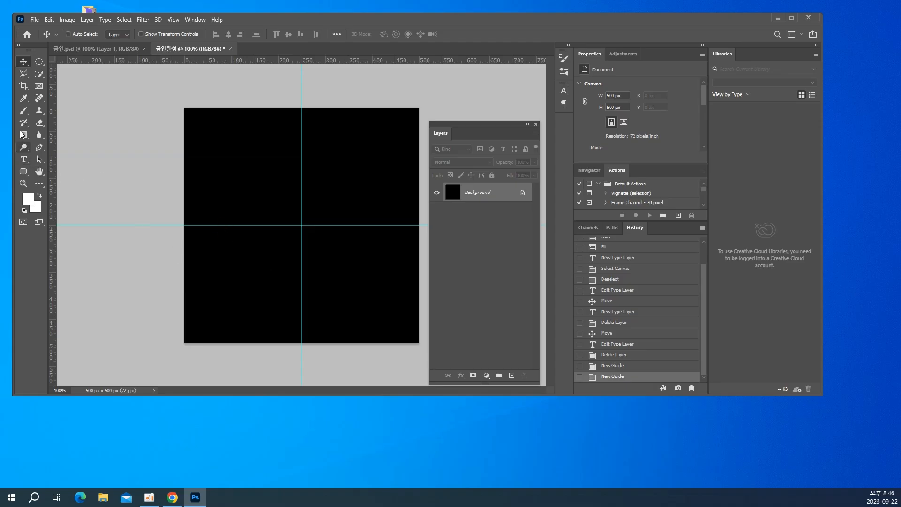
Choose the Elliptical Marquee tool
click(37, 65)
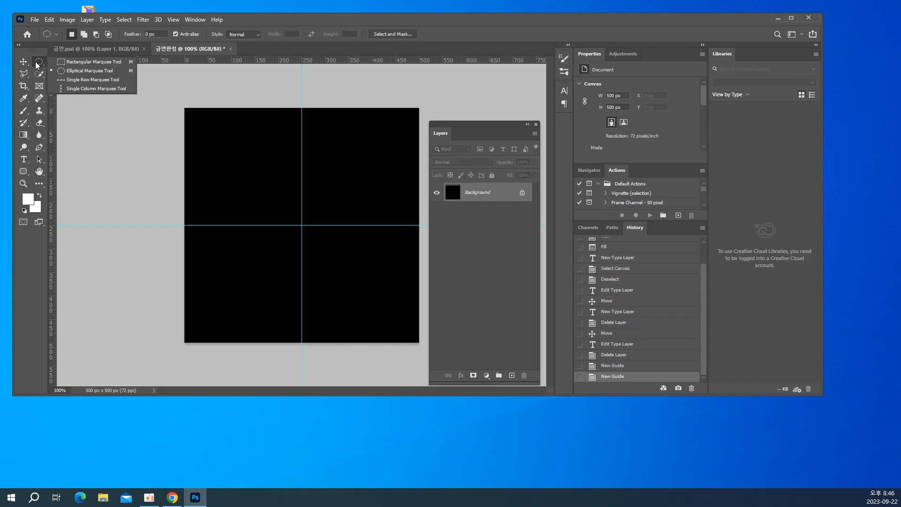
click(80, 72)
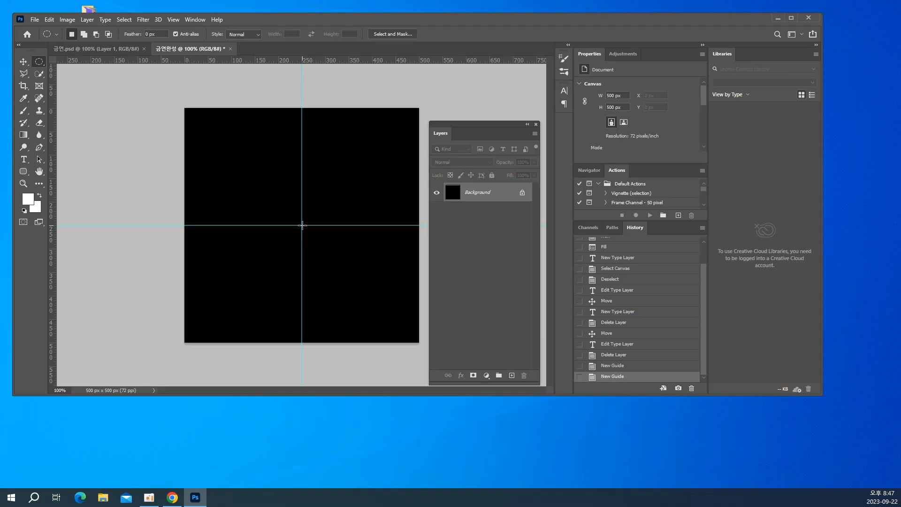
Select a circle about 458 px in diameter centred on the guide intersection and add a new layer for it
drag(302, 225, 421, 118)
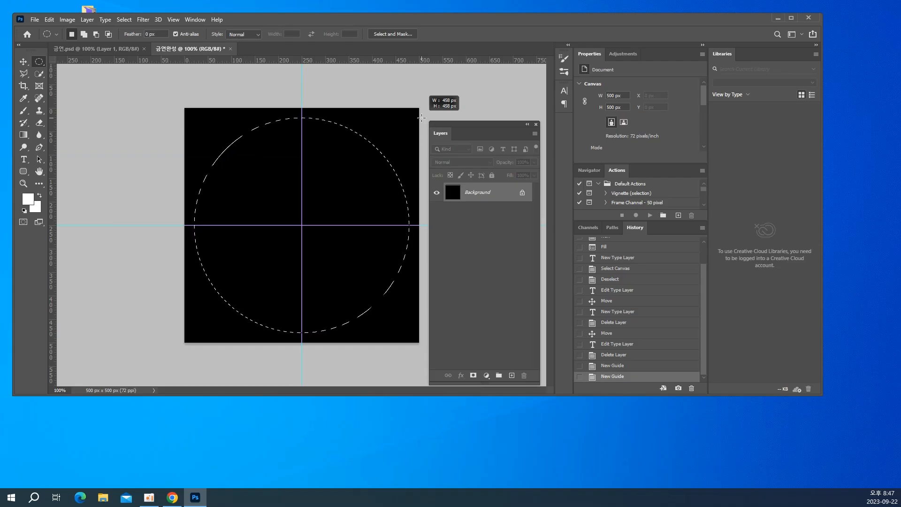
drag(422, 118, 421, 118)
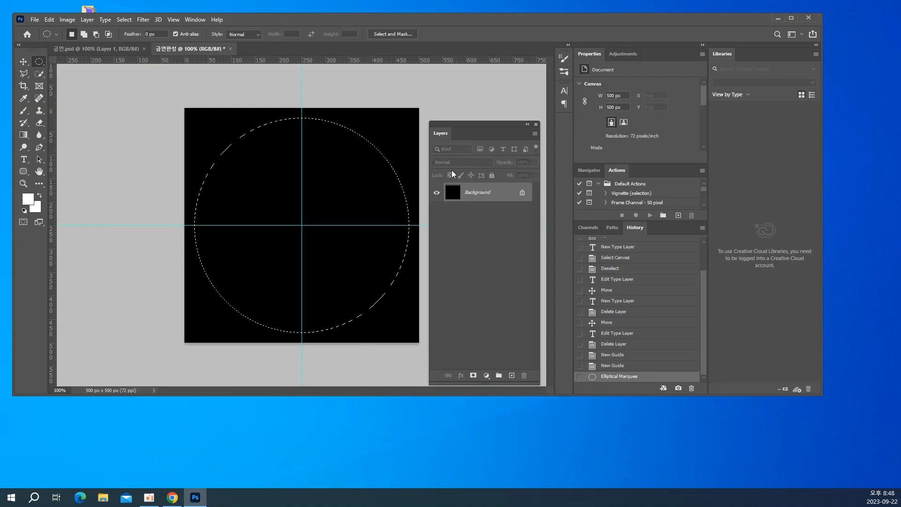
key(ctrl+shift+n)
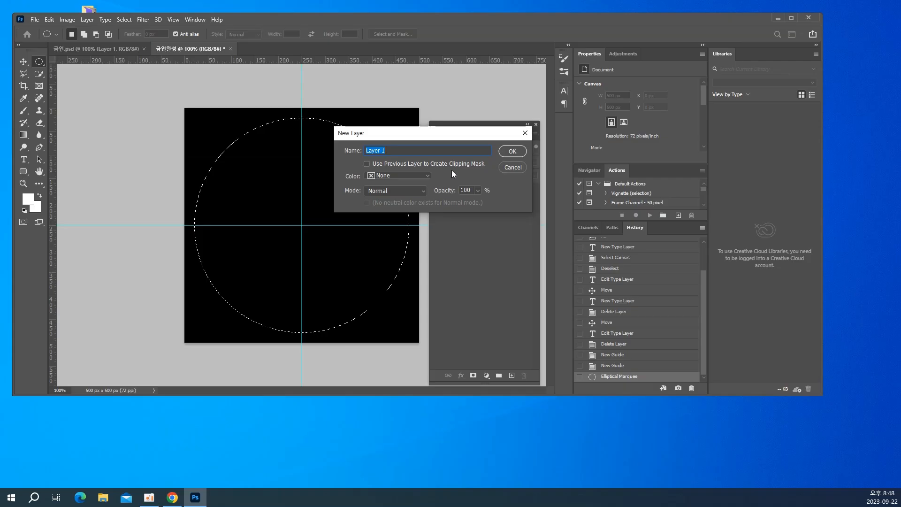
key(Return)
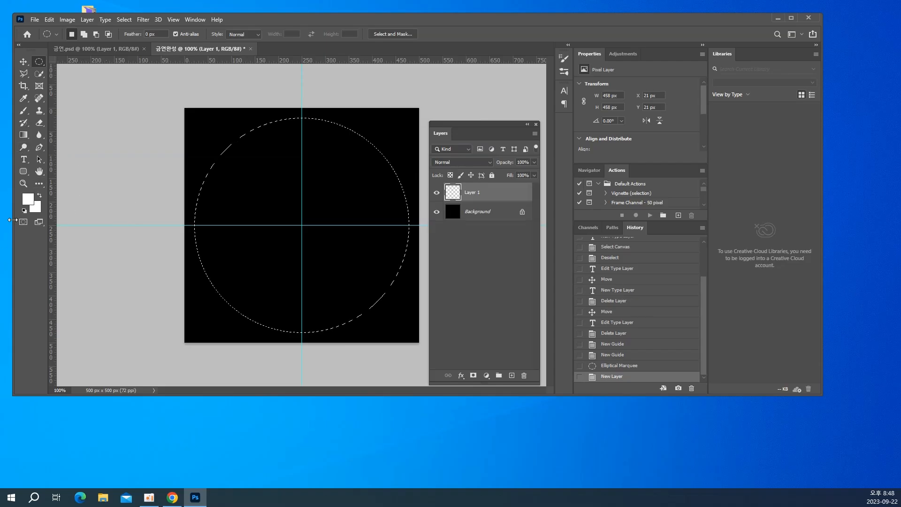
Set the foreground colour to red f71a1a and fill the circular selection on Layer 1
click(29, 202)
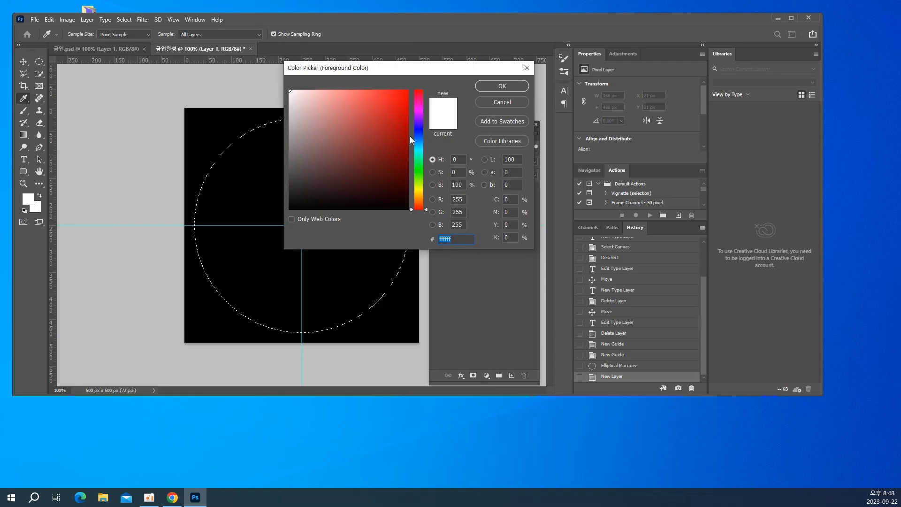
drag(420, 142, 434, 83)
click(395, 94)
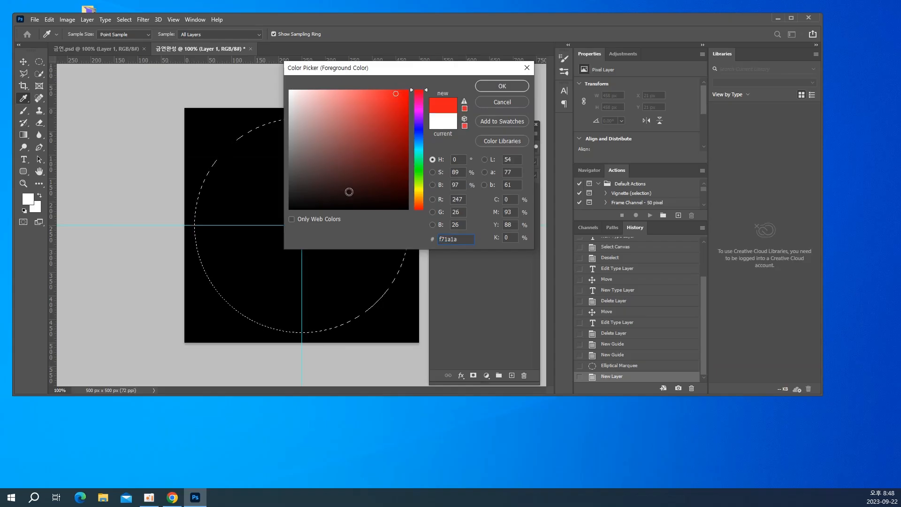
click(500, 87)
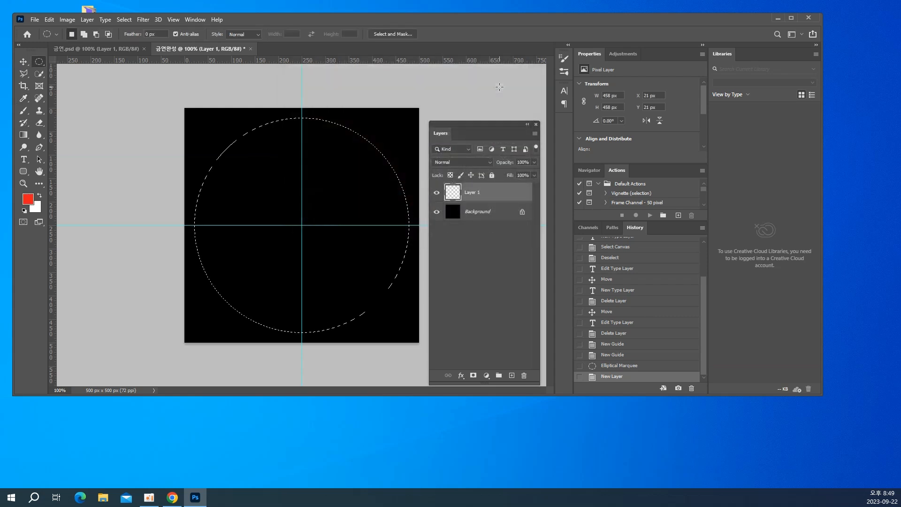
key(alt+BackSpace)
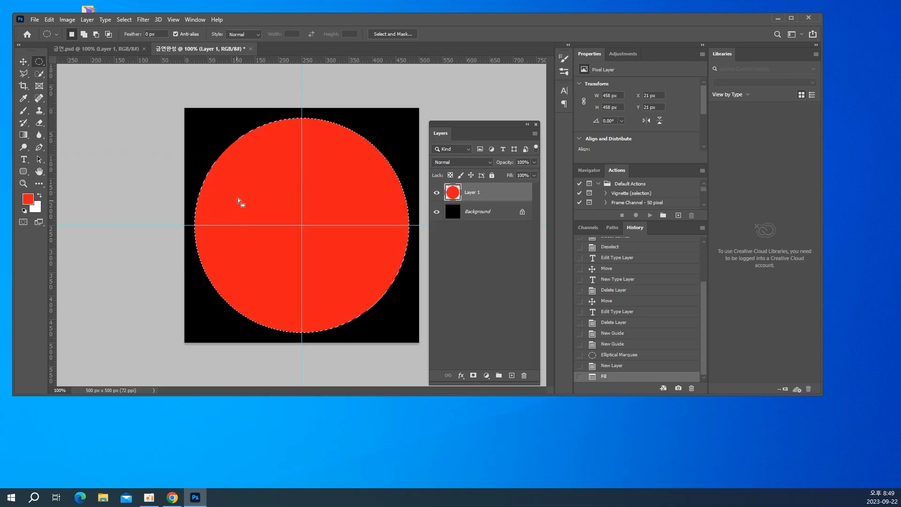
Scale the circular selection to about 73% around its centre, delete the red inside it to leave a ring, and deselect
right_click(244, 169)
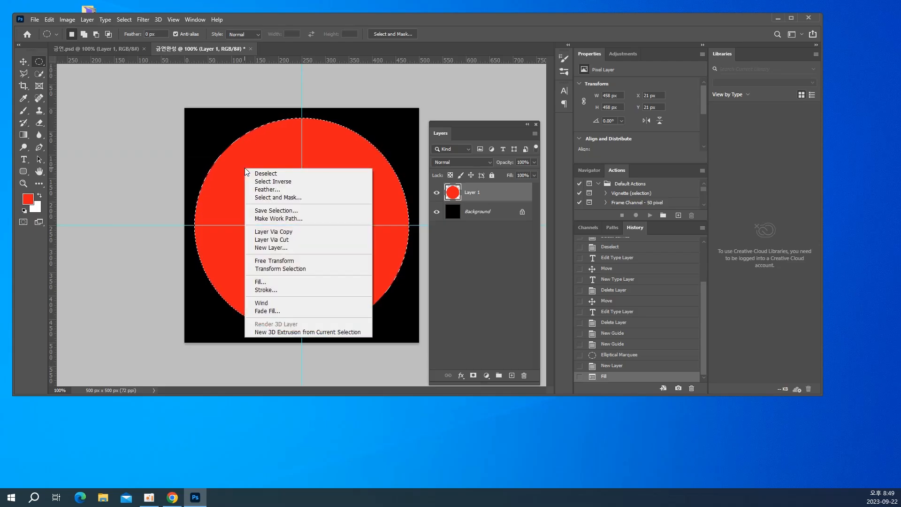
click(298, 270)
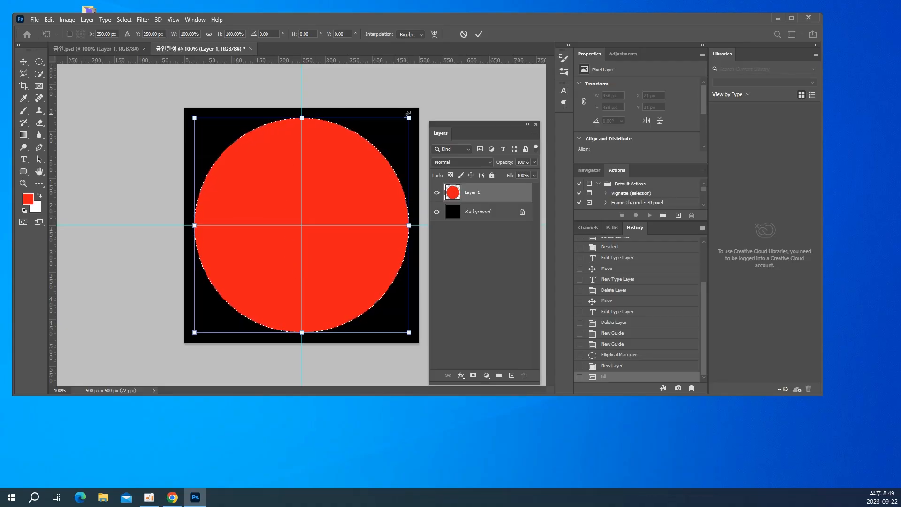
drag(407, 114, 380, 148)
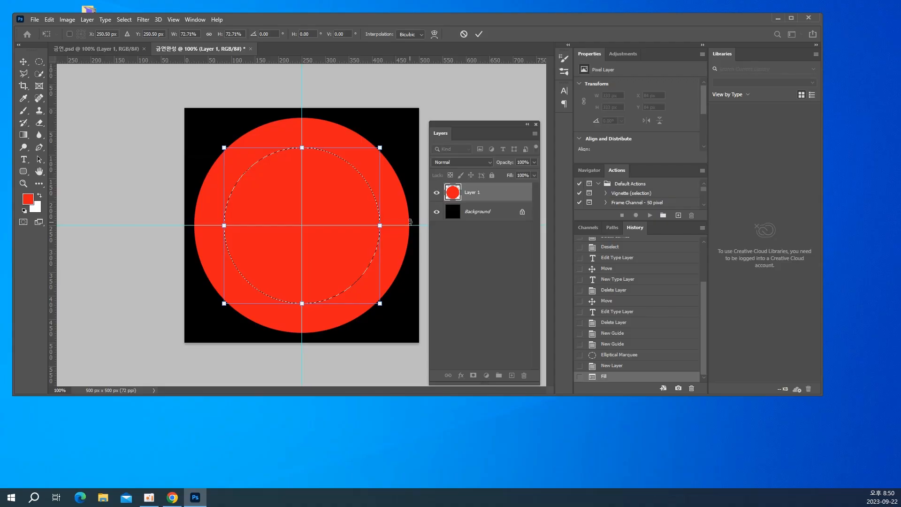
key(Return)
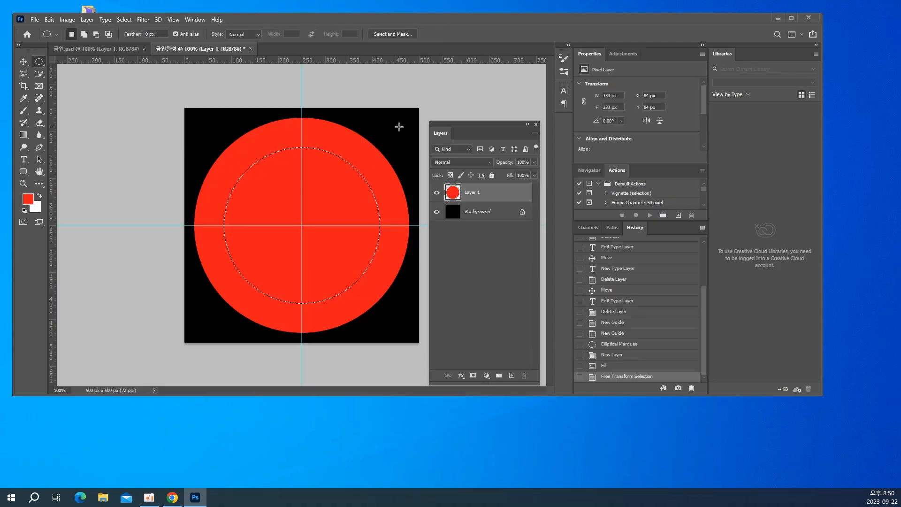
key(Delete)
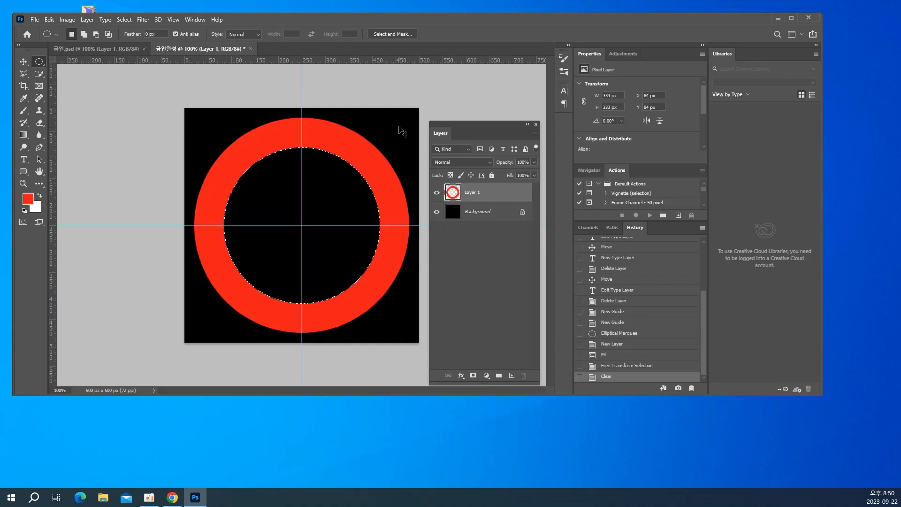
key(ctrl+d)
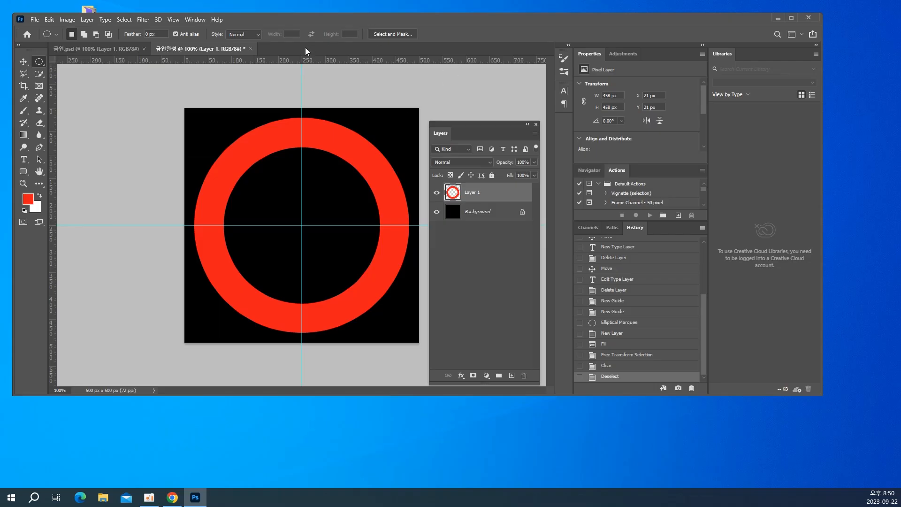
Draw a rectangular selection about 360 by 80 px centred on the guide intersection inside the red ring
right_click(42, 60)
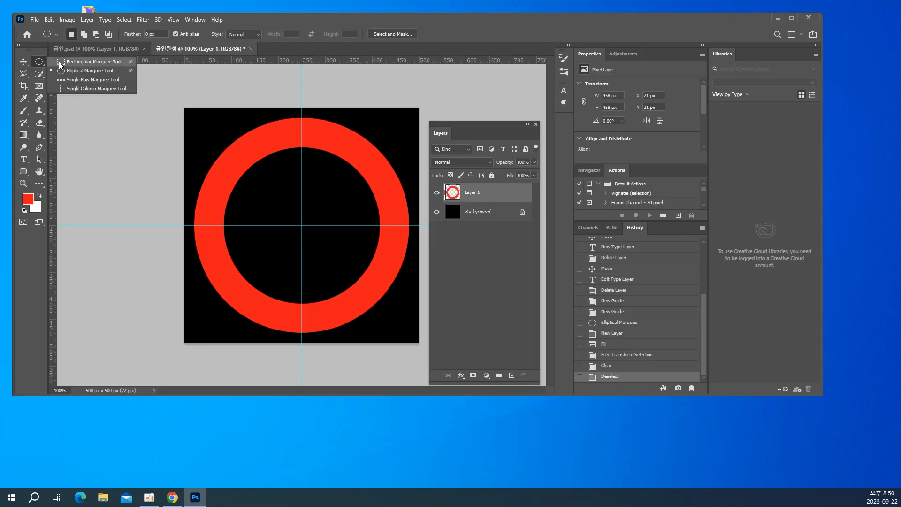
click(61, 64)
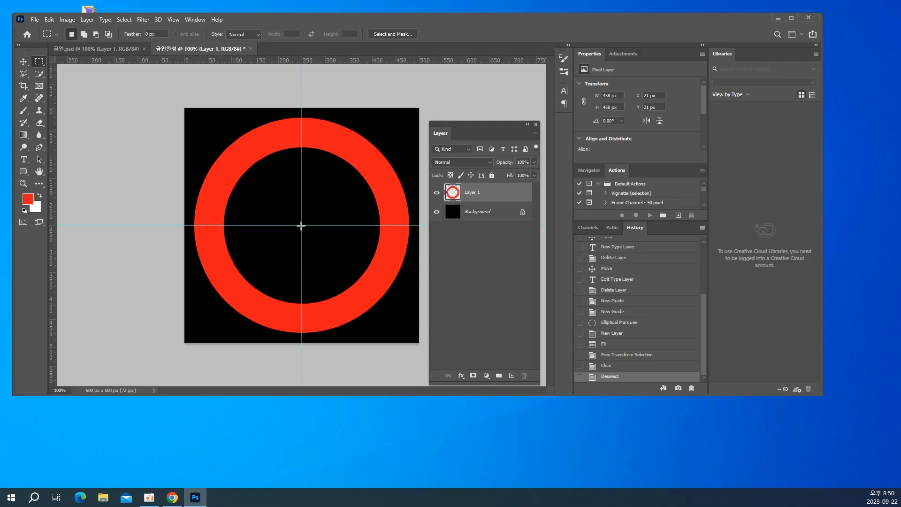
key(alt)
drag(301, 226, 385, 207)
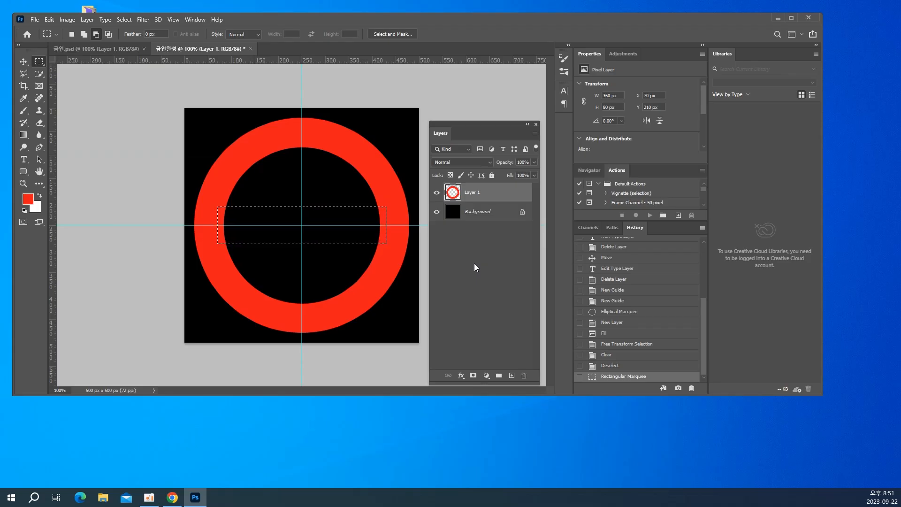
Rotate the rectangular selection to about -45 degrees, fill it with red as the sign's diagonal bar, and deselect
right_click(326, 225)
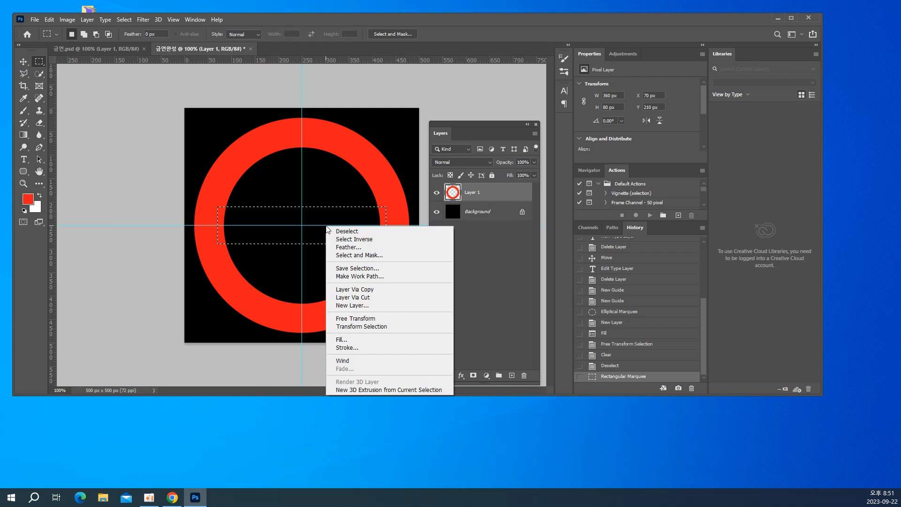
click(364, 328)
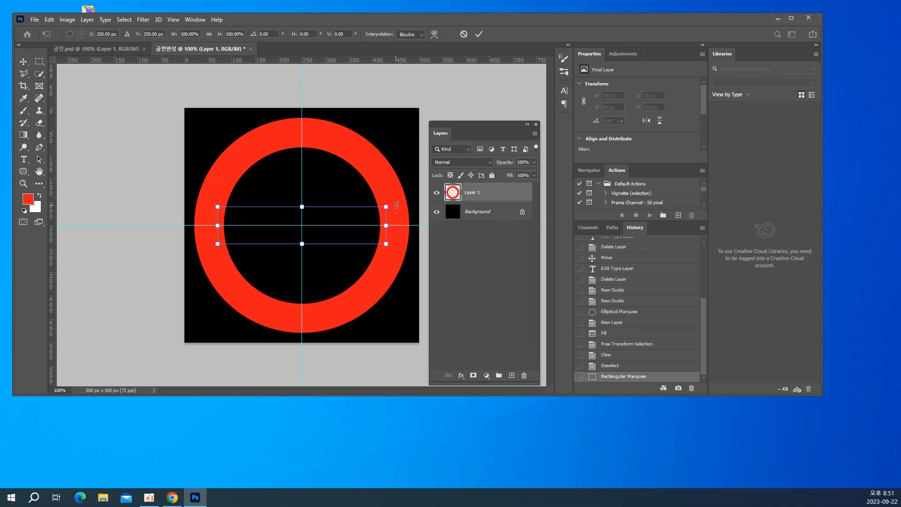
drag(412, 190, 321, 151)
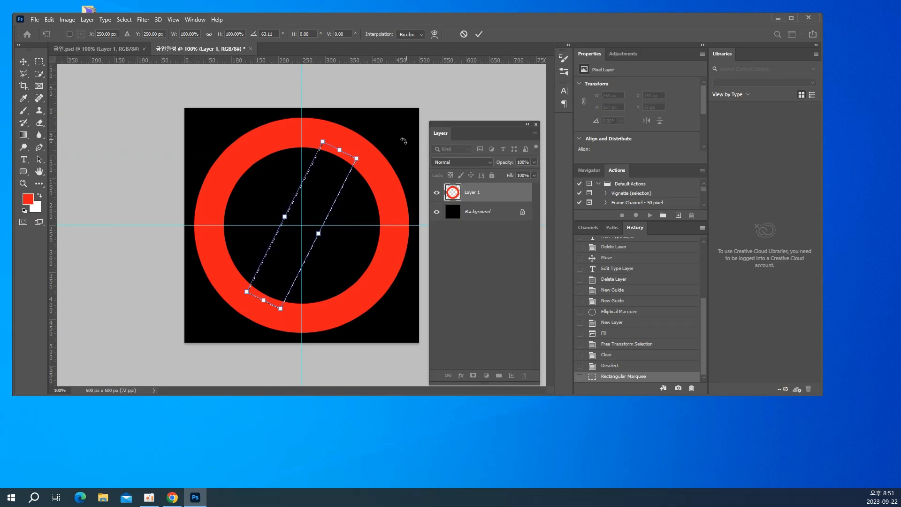
drag(404, 144, 413, 184)
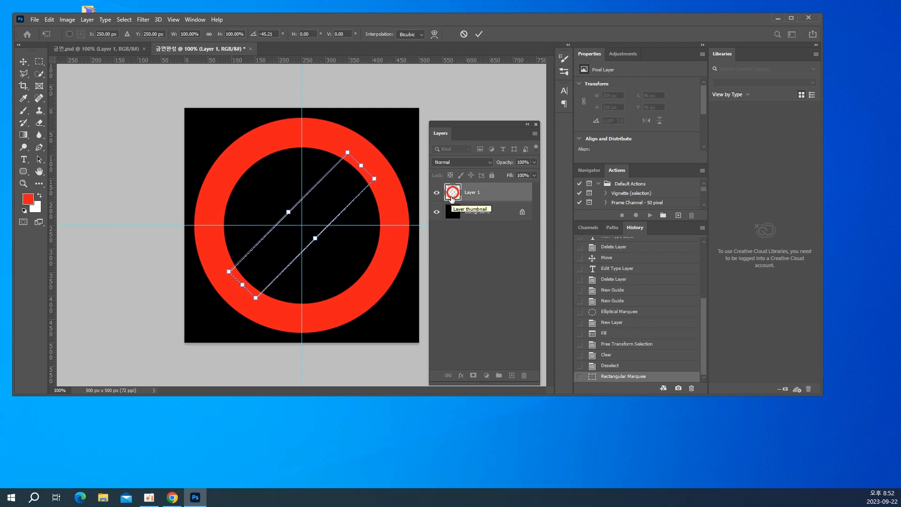
key(Return)
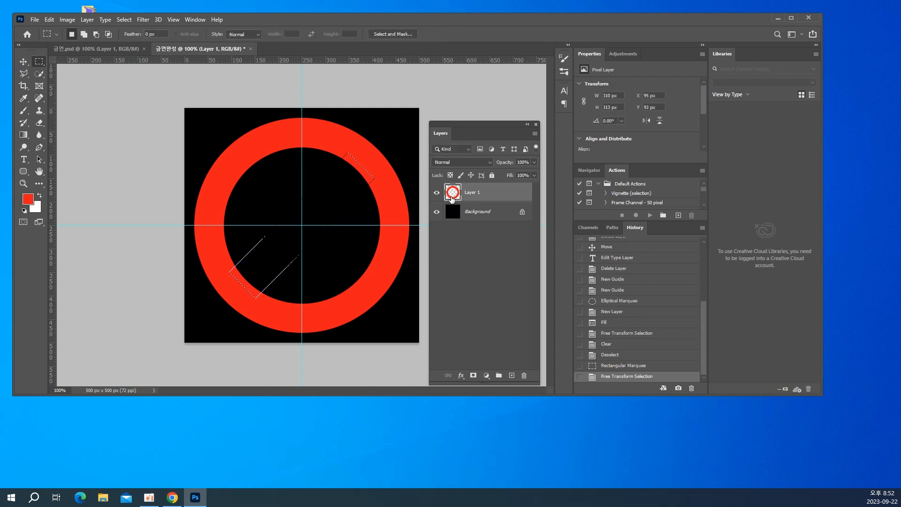
key(alt+BackSpace)
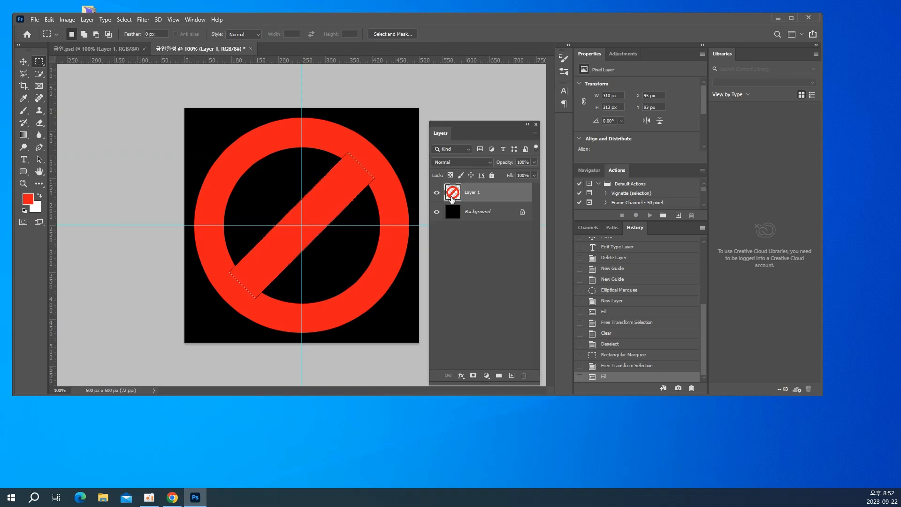
key(ctrl+d)
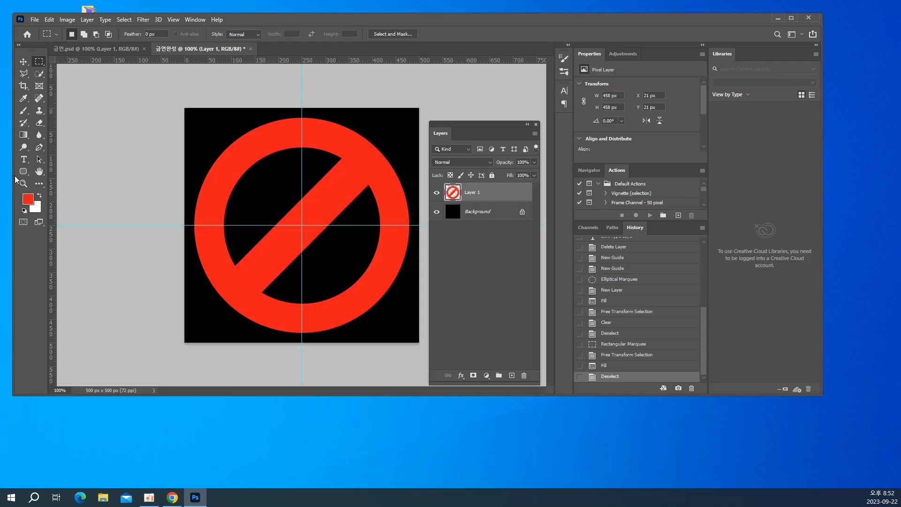
Prepare the Type tool with a 72 pt font size and Sharp anti-aliasing
click(24, 160)
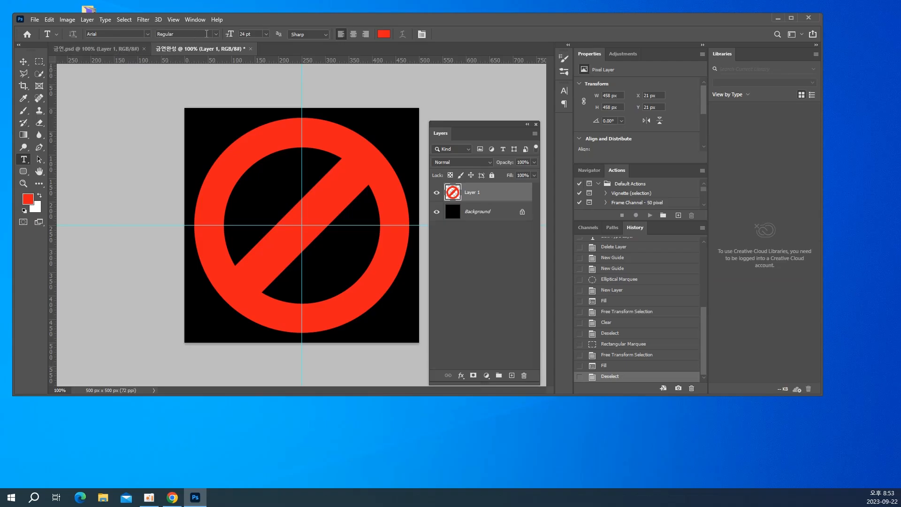
click(266, 34)
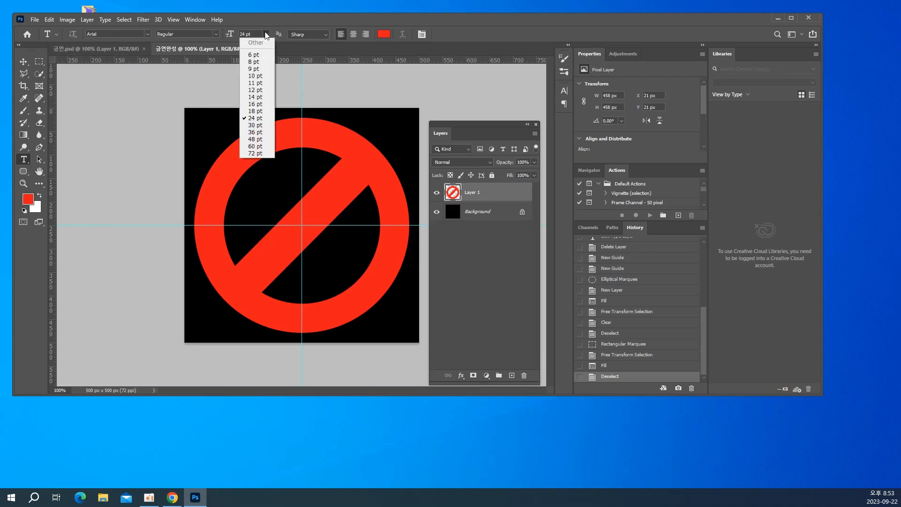
click(252, 155)
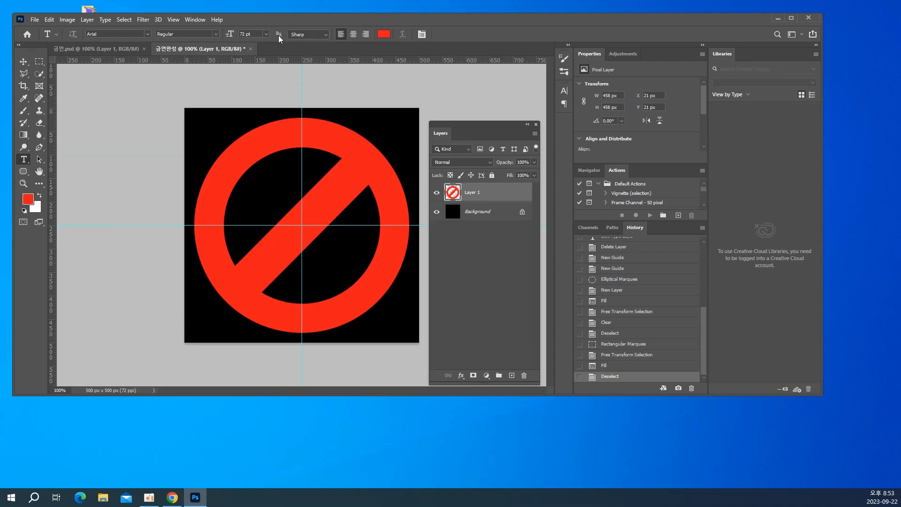
click(291, 35)
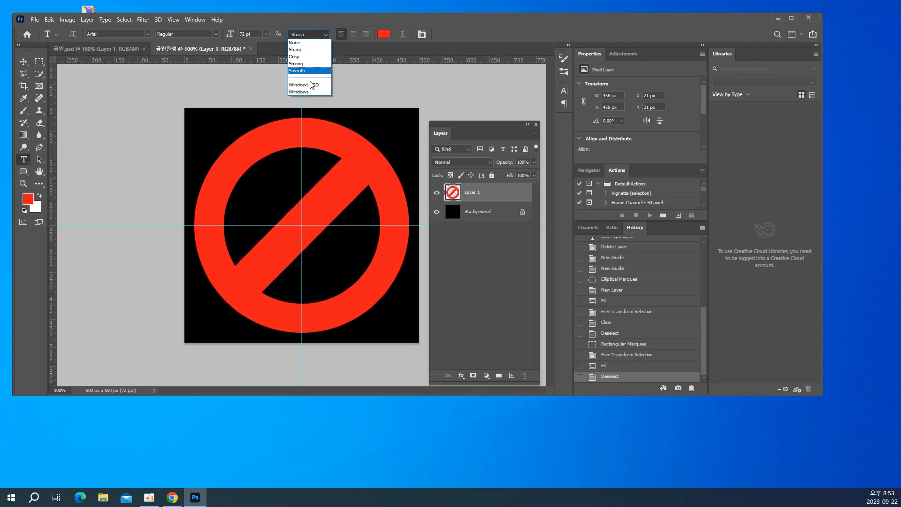
click(305, 51)
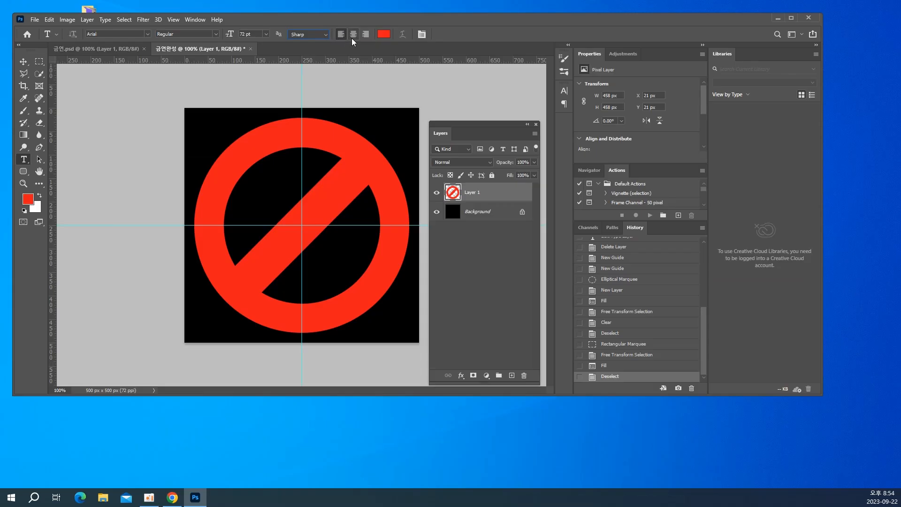
Set the text colour to white, ffffff
click(383, 36)
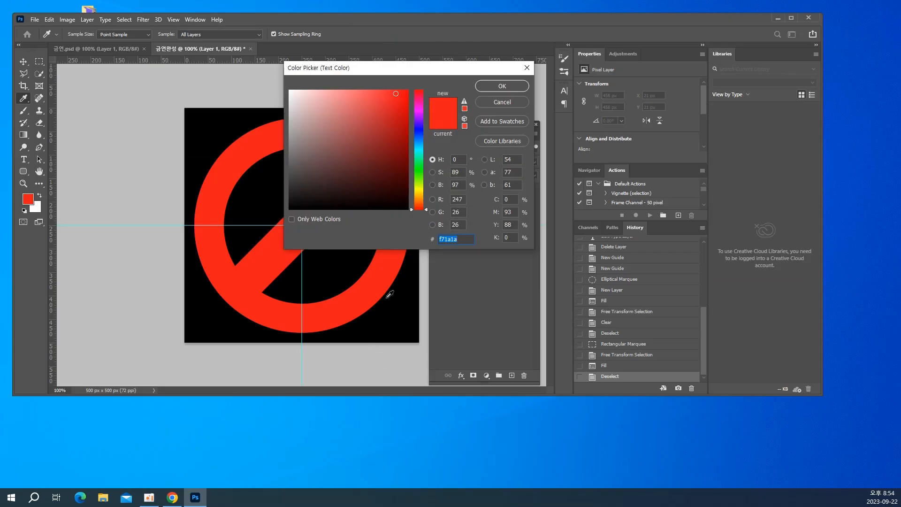
text(f)
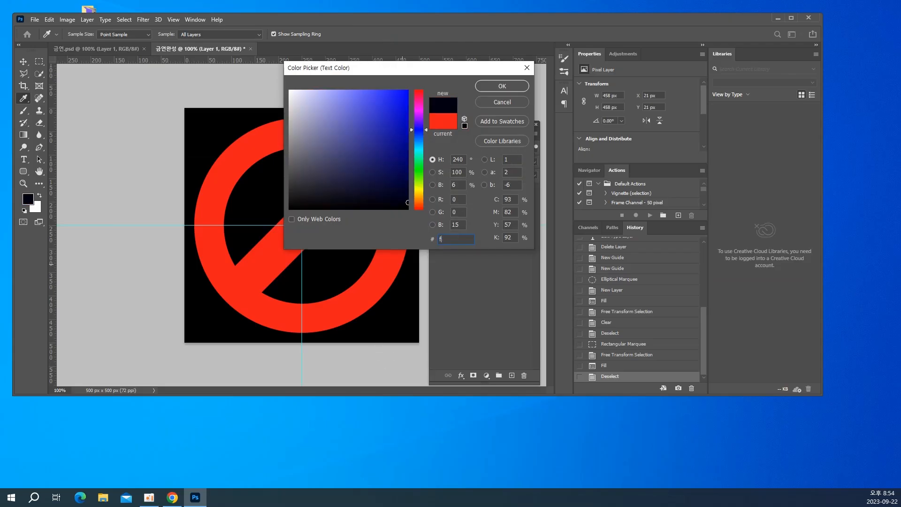
text(fffff)
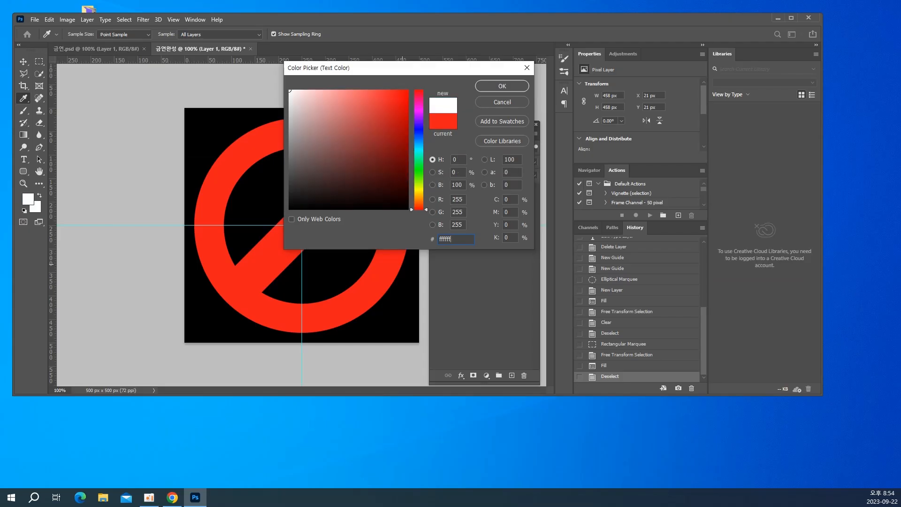
key(Return)
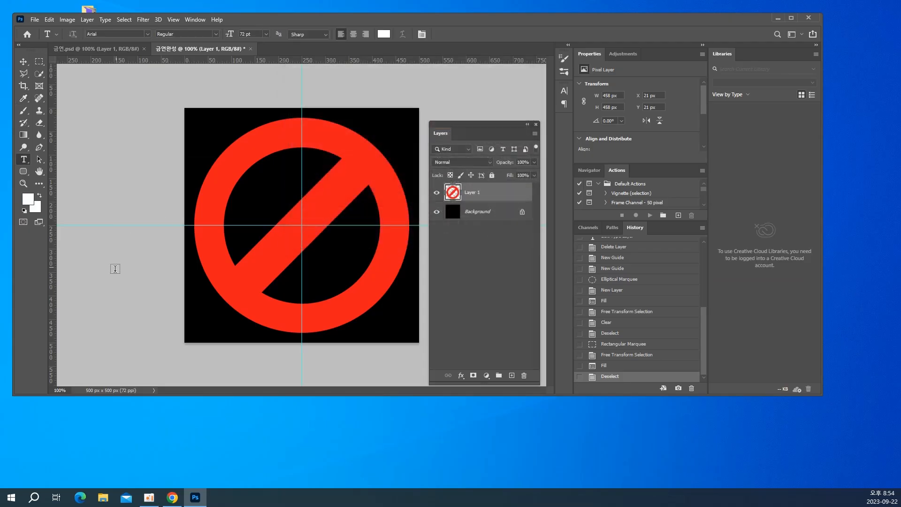
Add the text SMOKING across the middle of the red prohibition sign
click(202, 227)
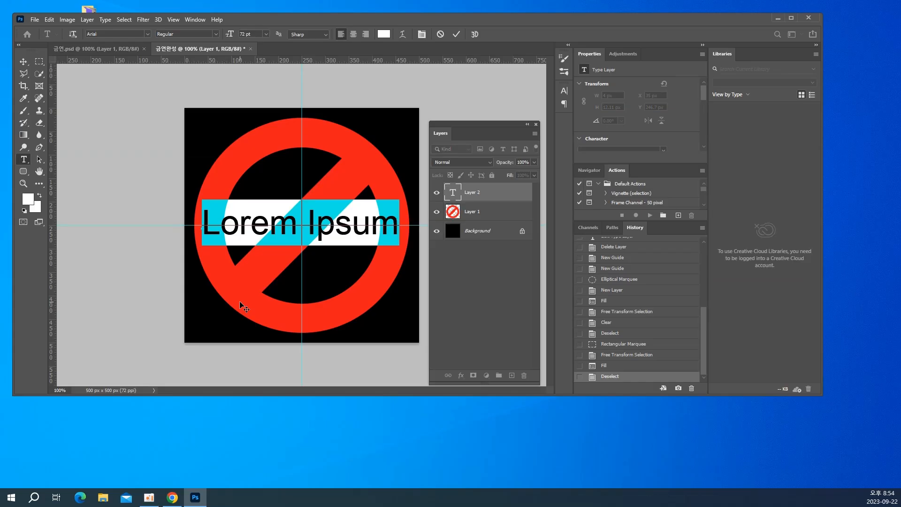
text(S)
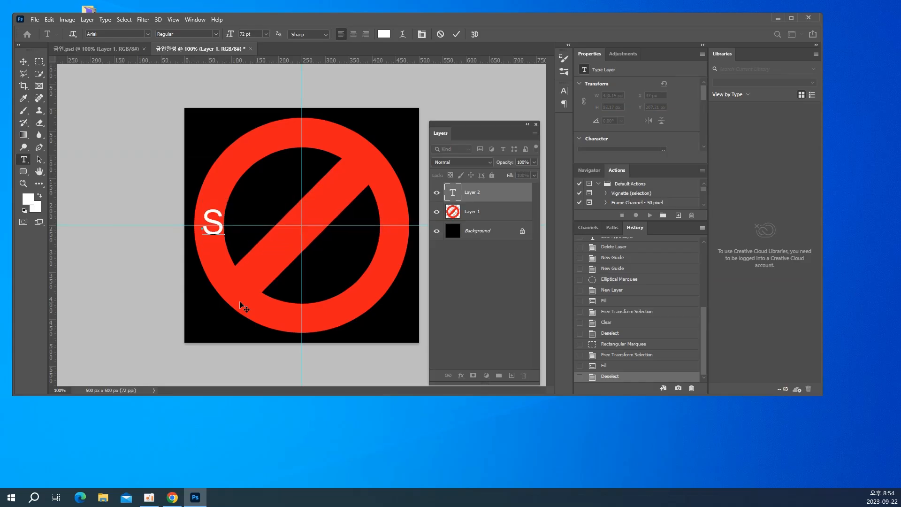
text(MOKING)
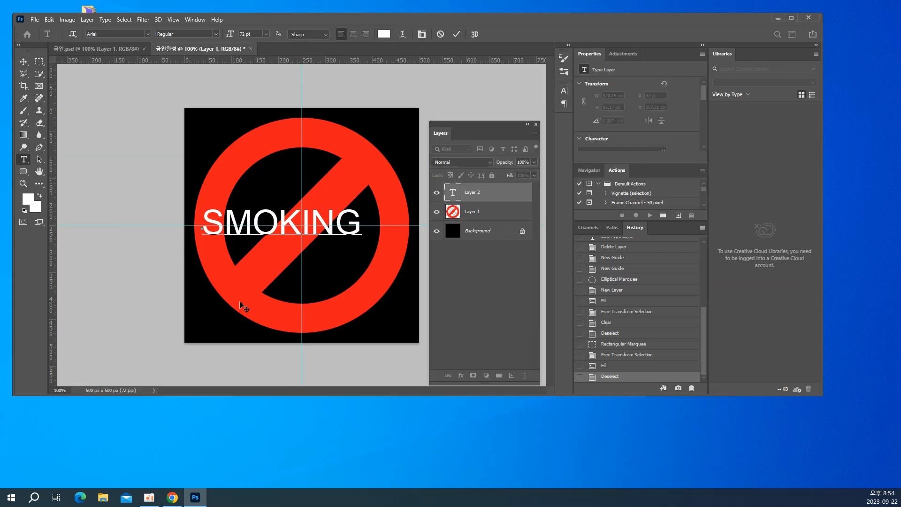
Set the tracking of all the SMOKING characters to 100
key(ctrl+a)
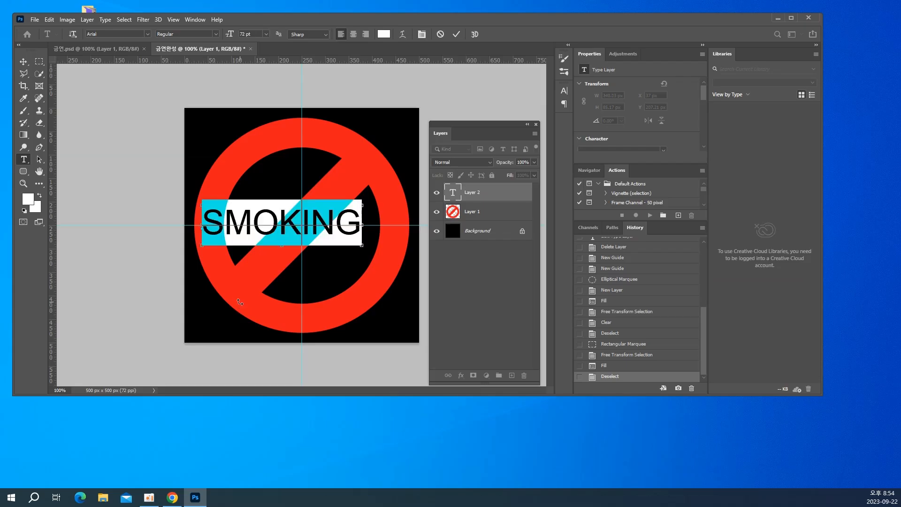
key(ctrl+t)
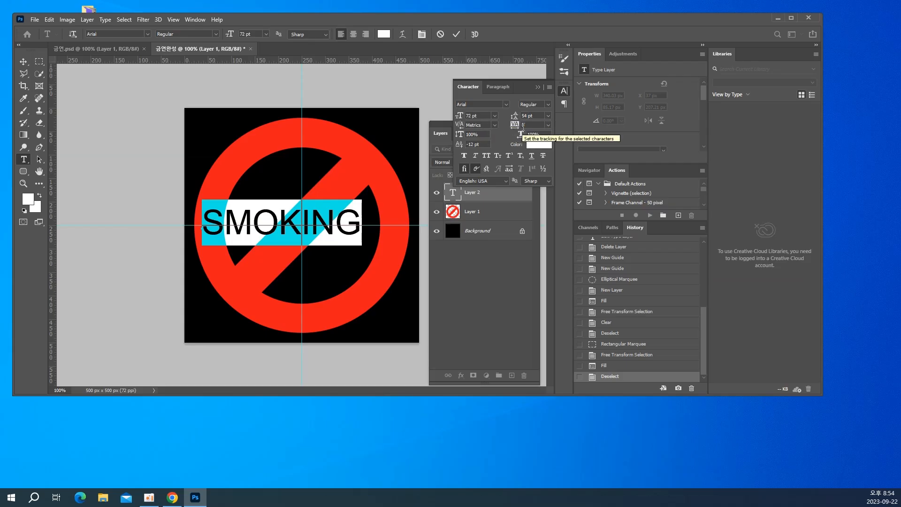
click(547, 126)
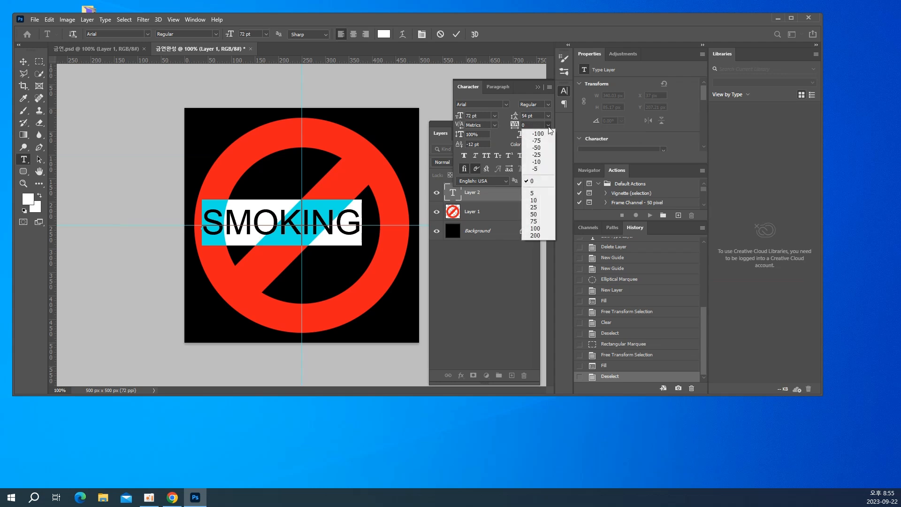
click(535, 229)
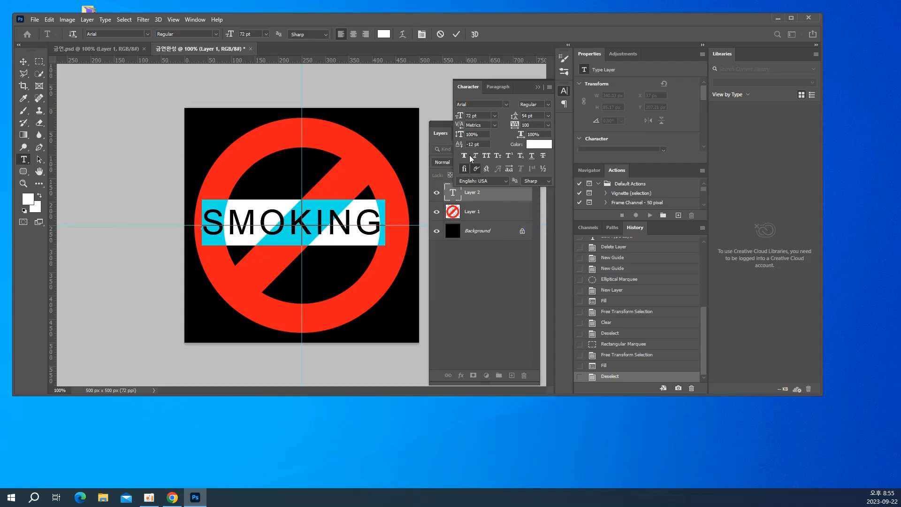
Change the SMOKING text's font to Arial Black and set its baseline shift to 0 pt
click(480, 105)
text(ARIAL)
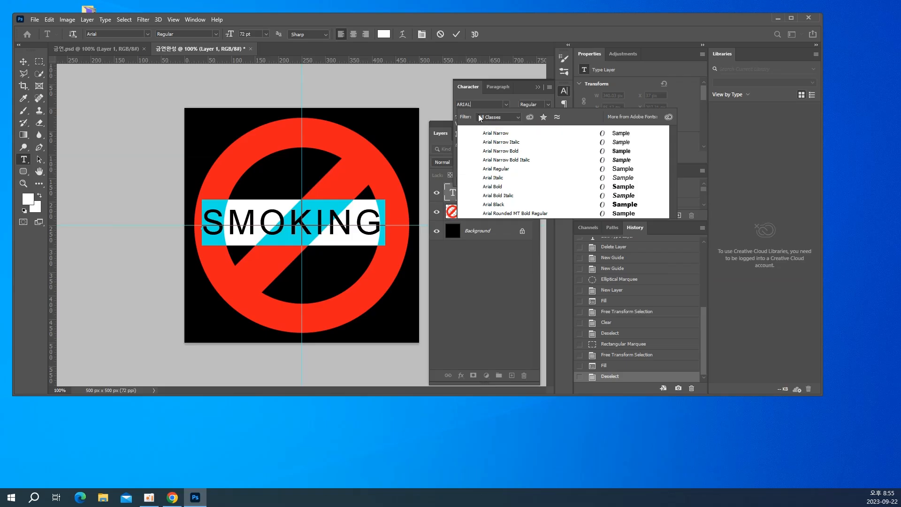
click(501, 204)
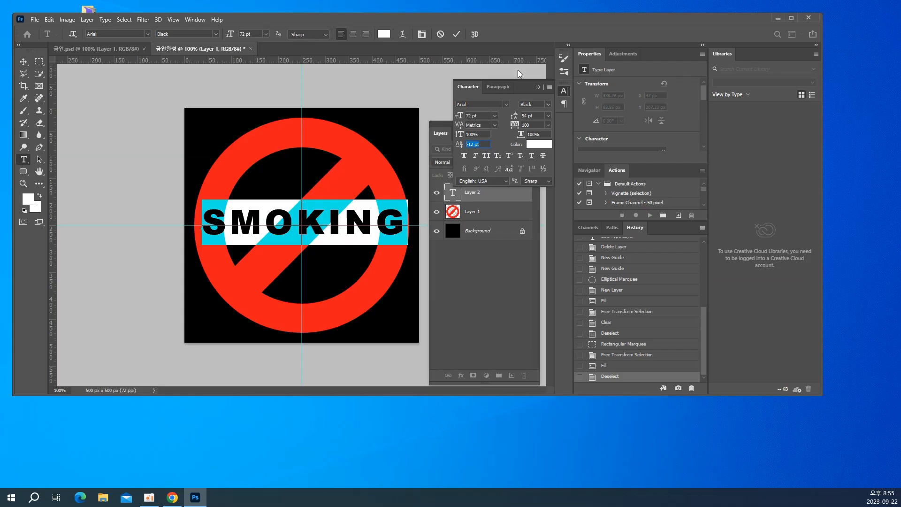
text(0)
key(Return)
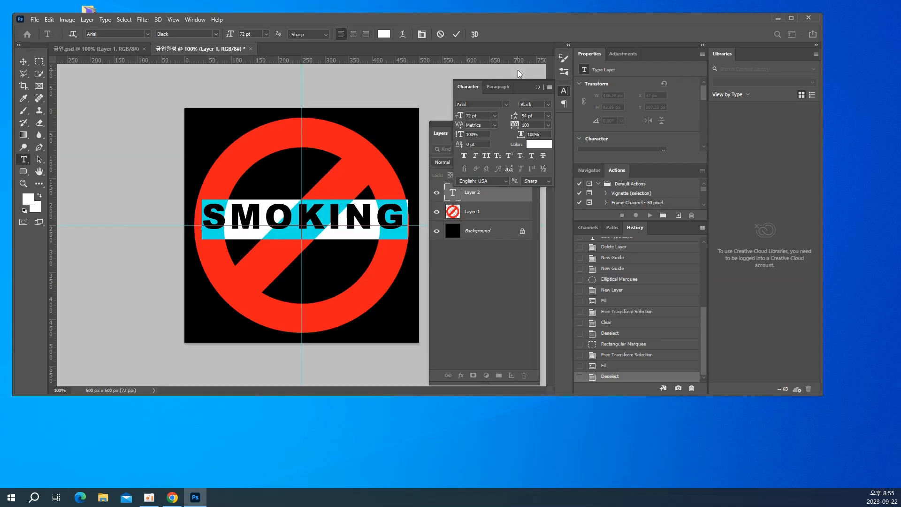
Commit the SMOKING text and move it about 19 px down to centre it on the guide intersection
click(22, 62)
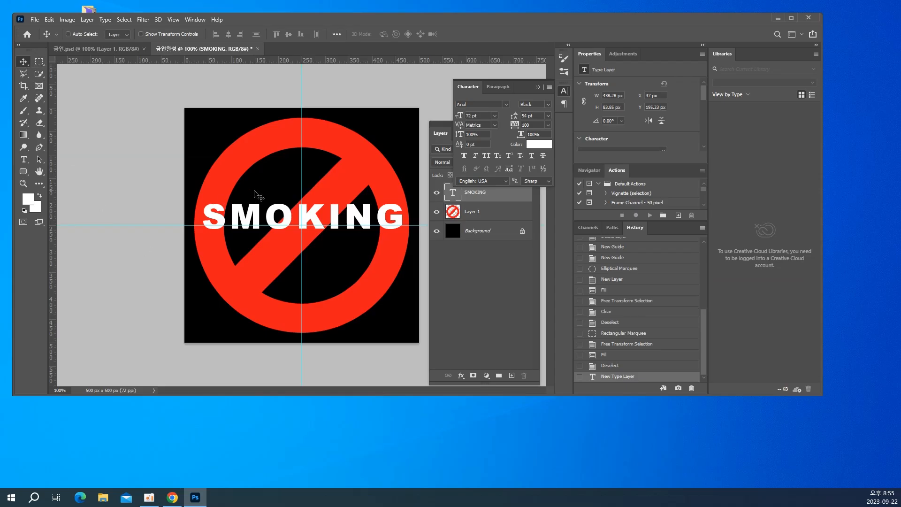
drag(333, 214, 332, 224)
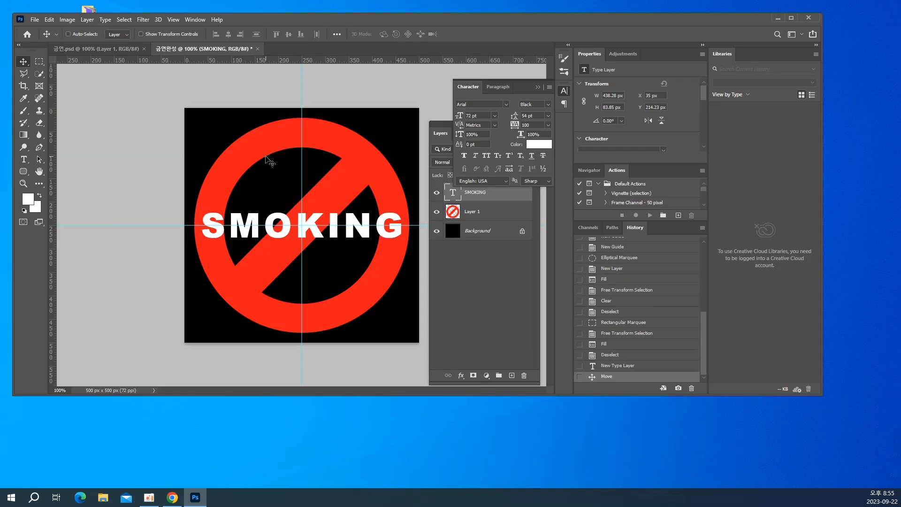
Save the document on the computer as the Photoshop file 금연완성 in the 3회차 folder, with maximized compatibility
key(ctrl+s)
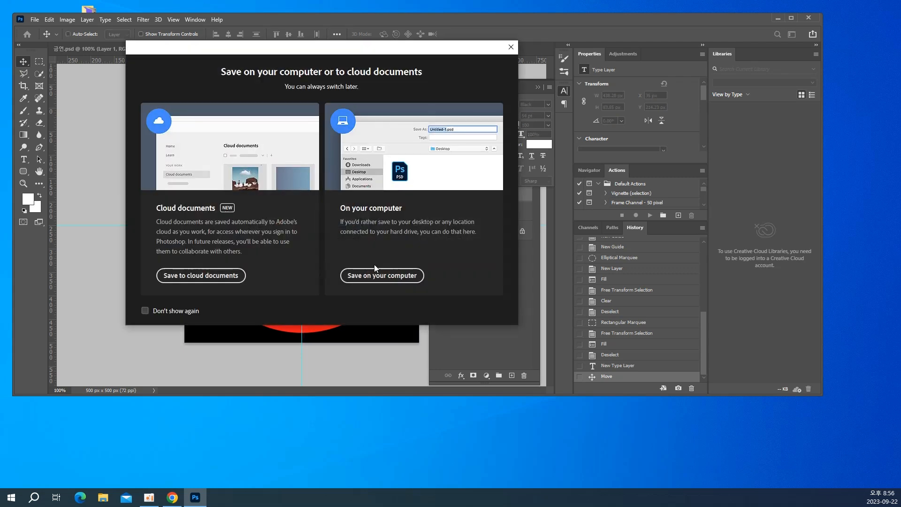
click(381, 277)
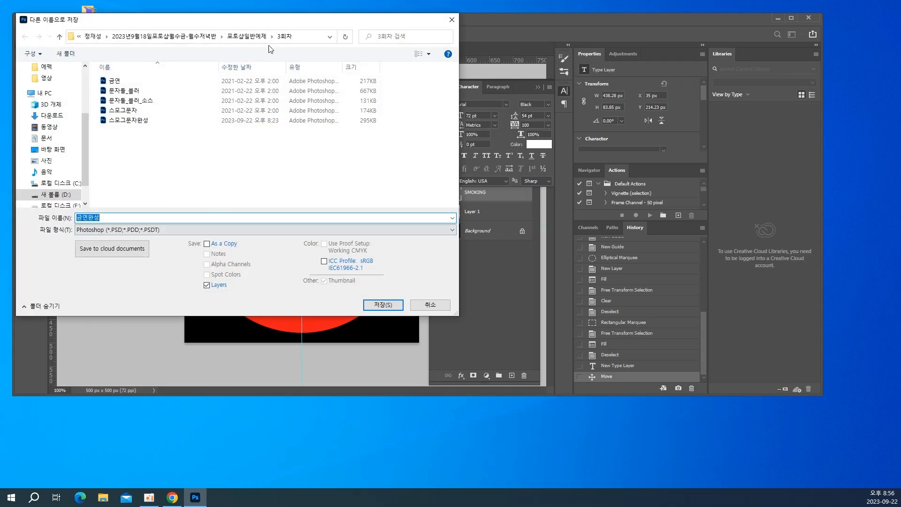
click(382, 306)
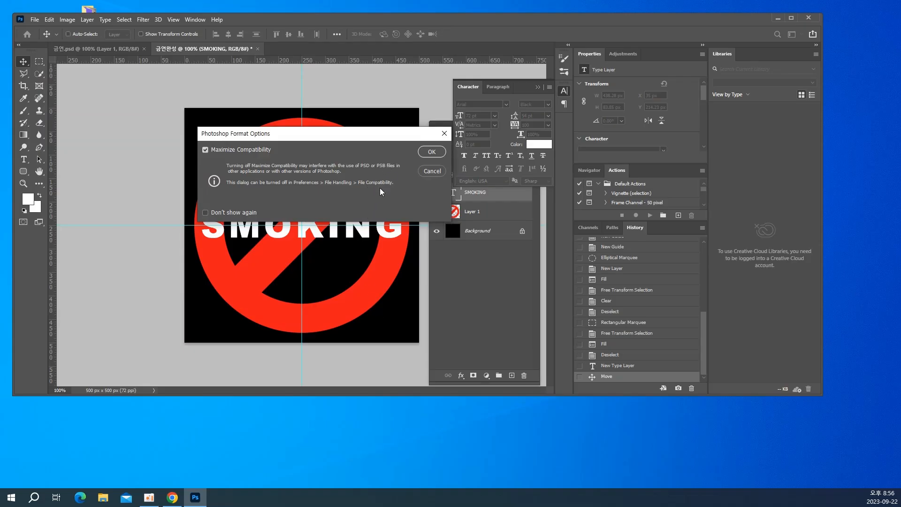
click(426, 156)
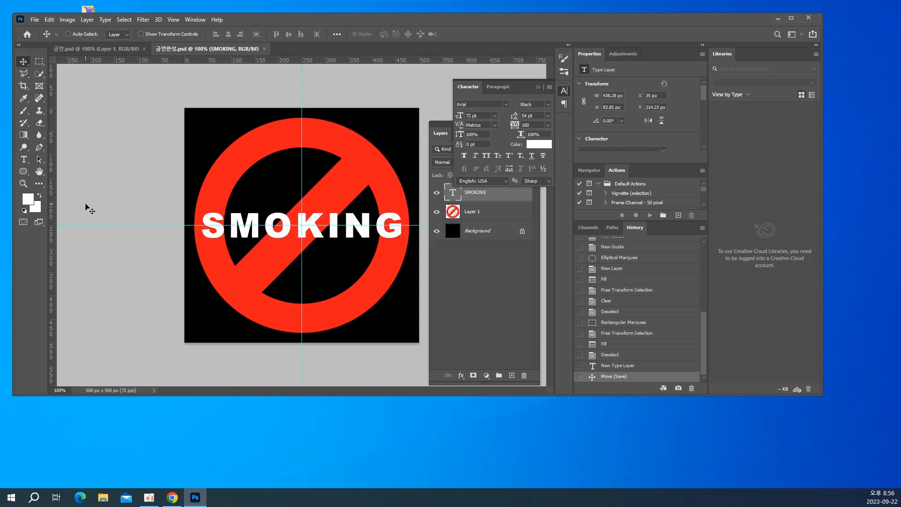
Check the finished lettering in 금연.psd, return to 금연완성.psd and rasterize the SMOKING type layer
click(86, 50)
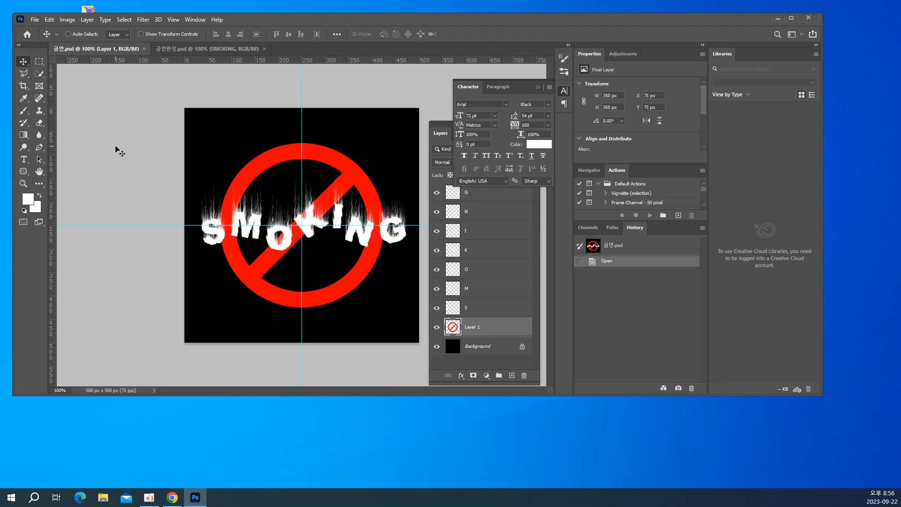
click(165, 47)
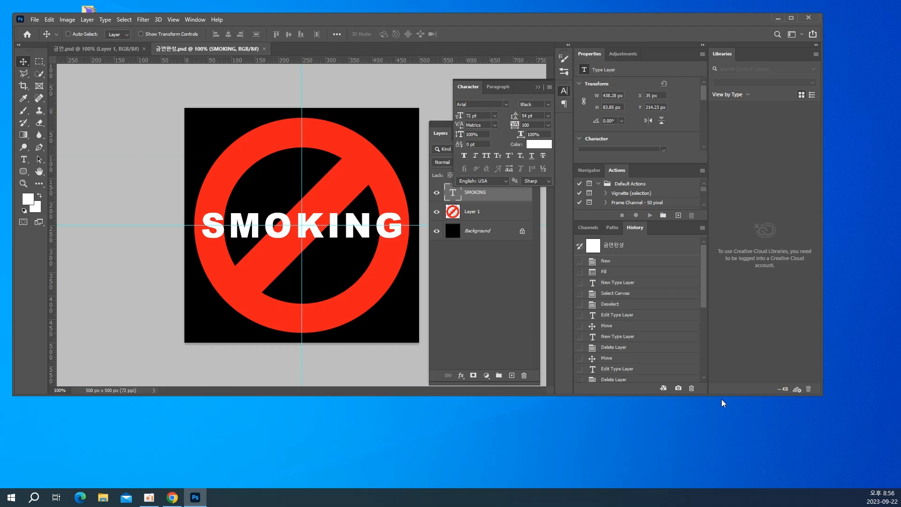
click(473, 196)
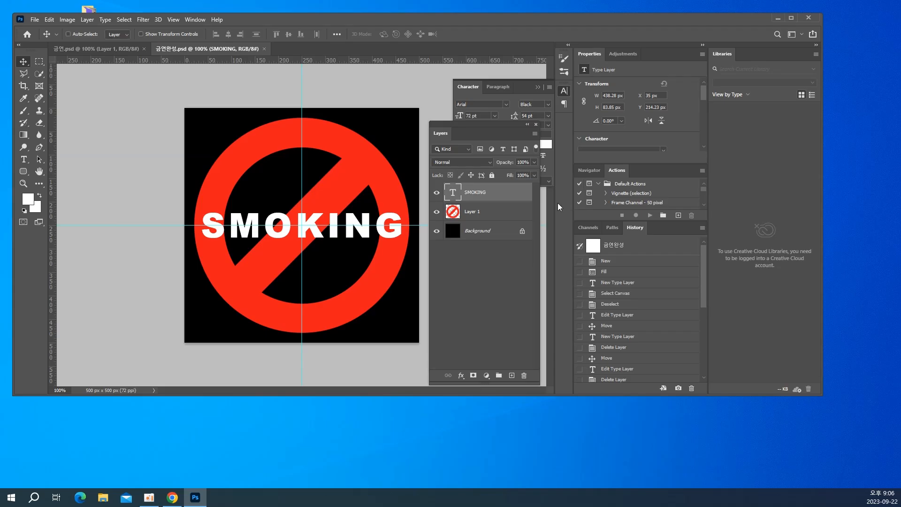
right_click(475, 194)
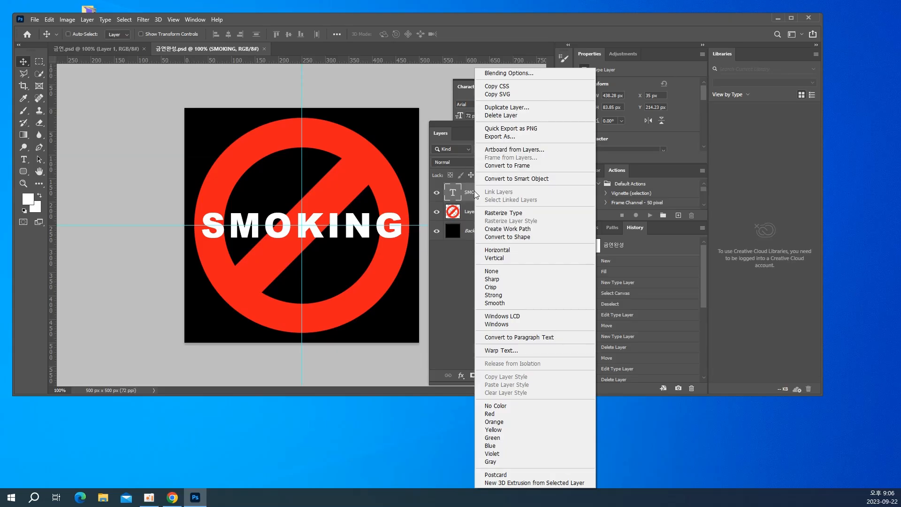
click(515, 216)
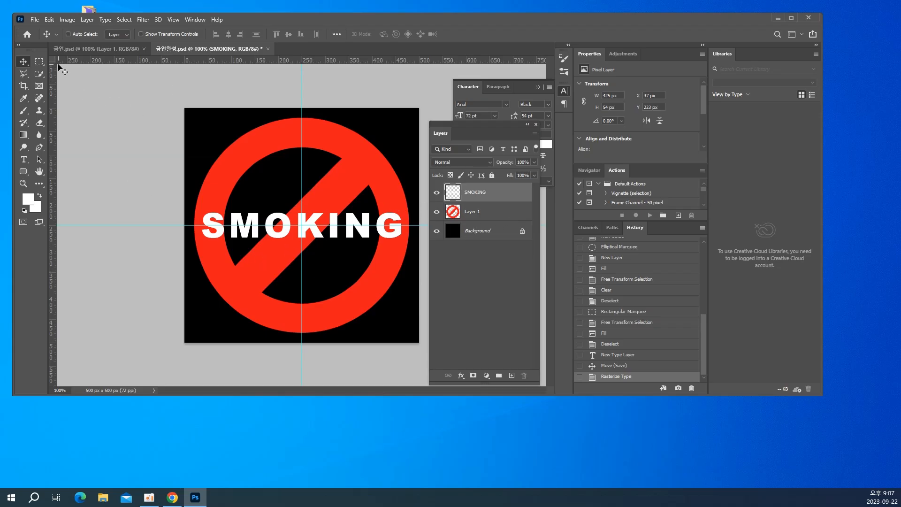
Draw a rectangular selection about 64 by 94 px around the letter S on the SMOKING layer
click(39, 63)
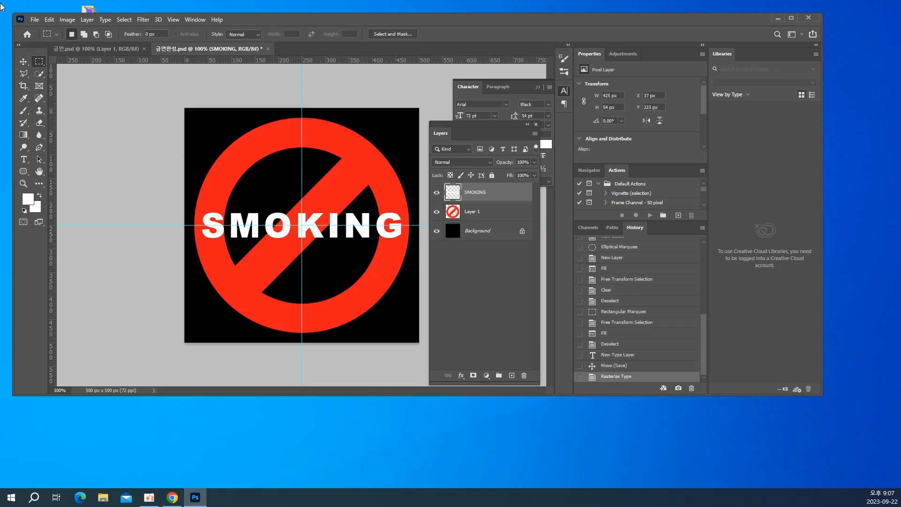
right_click(42, 63)
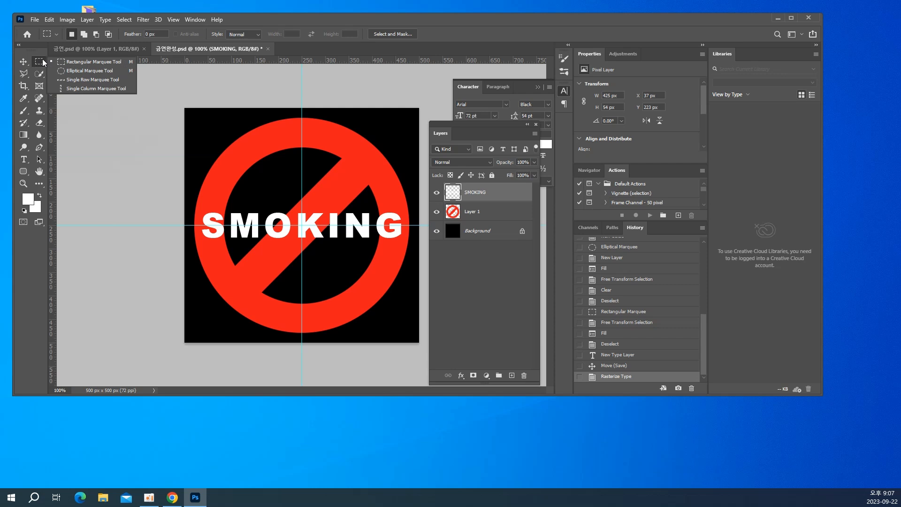
click(66, 67)
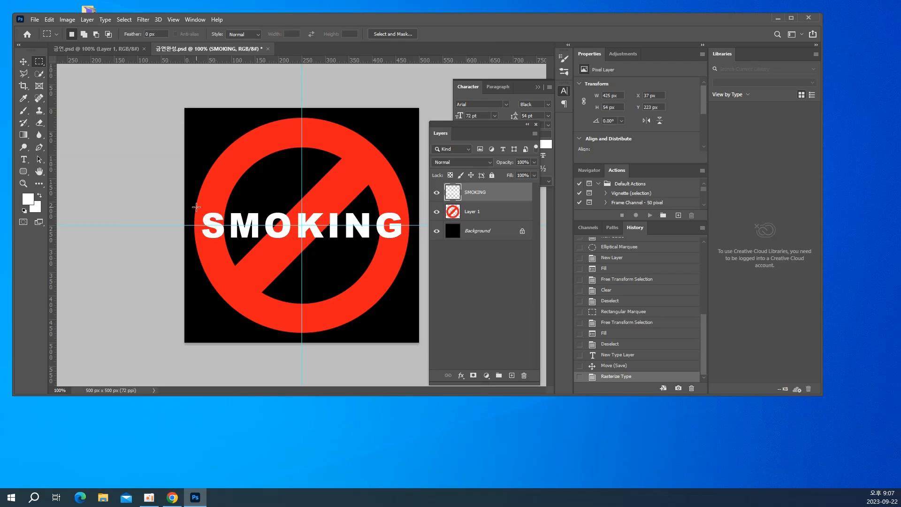
drag(196, 207, 226, 253)
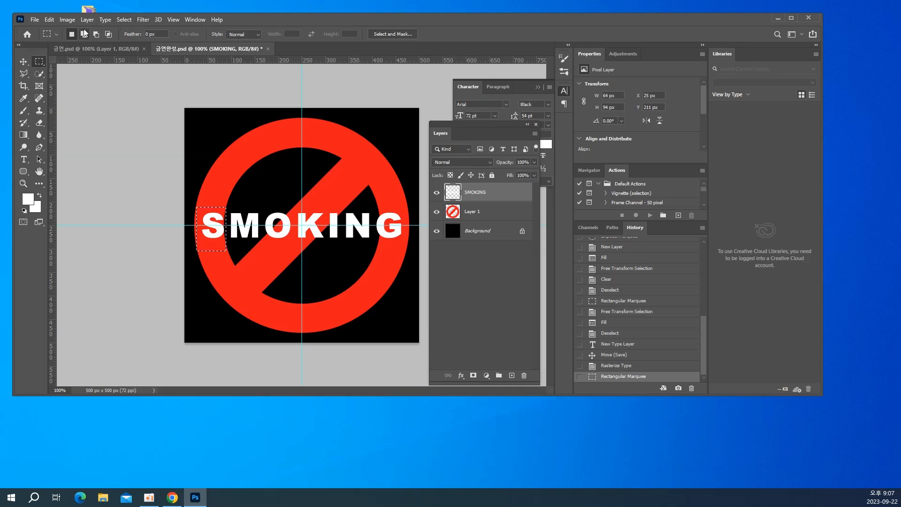
Try to separate the letter S by cutting it, pasting it as a new layer and moving it back before the M
click(49, 19)
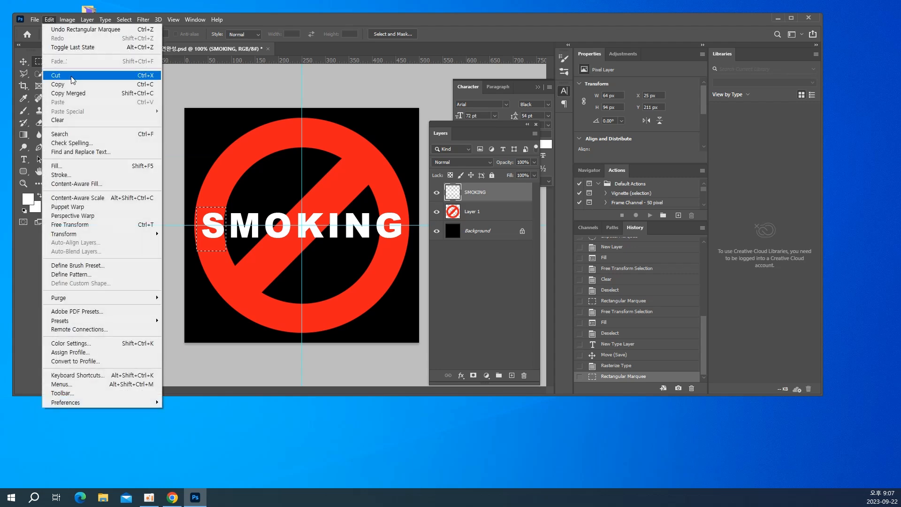
click(72, 80)
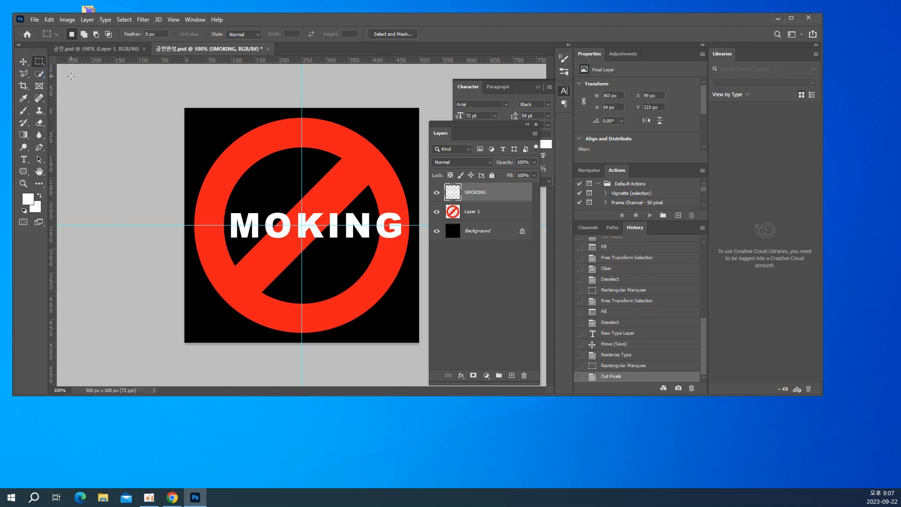
click(49, 21)
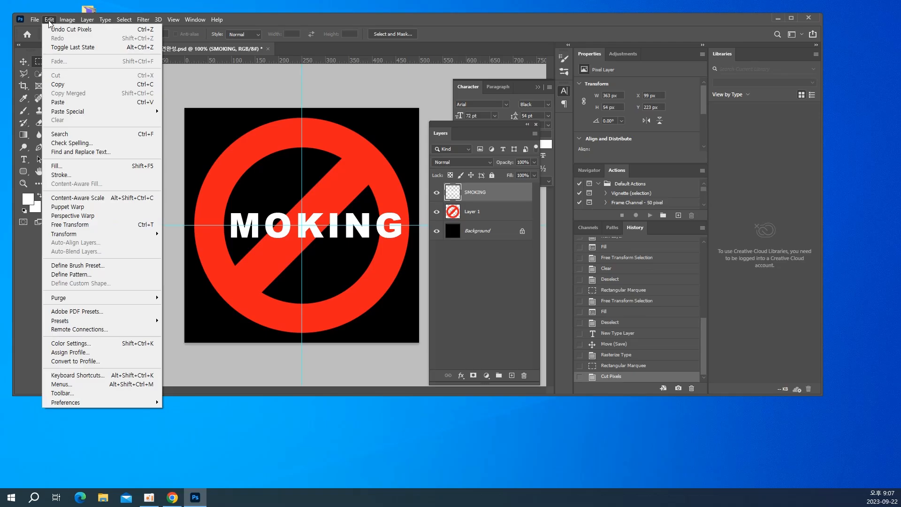
click(58, 101)
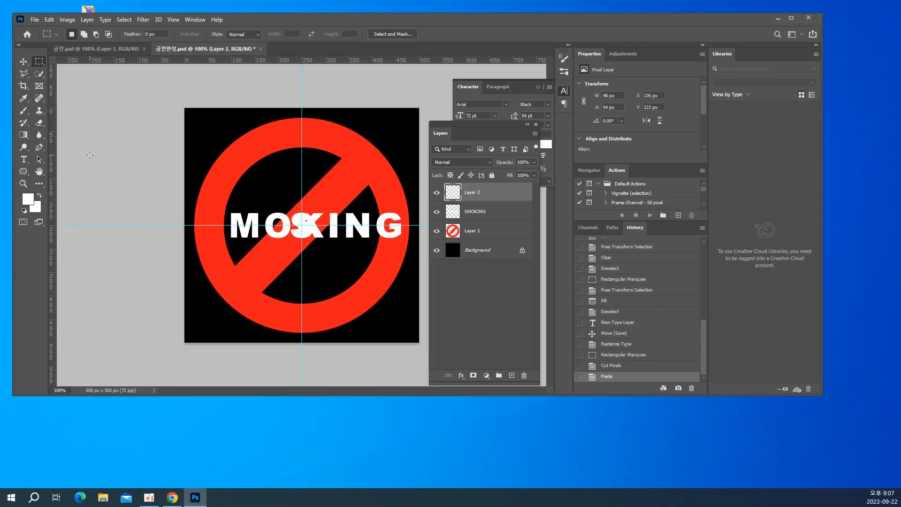
click(23, 61)
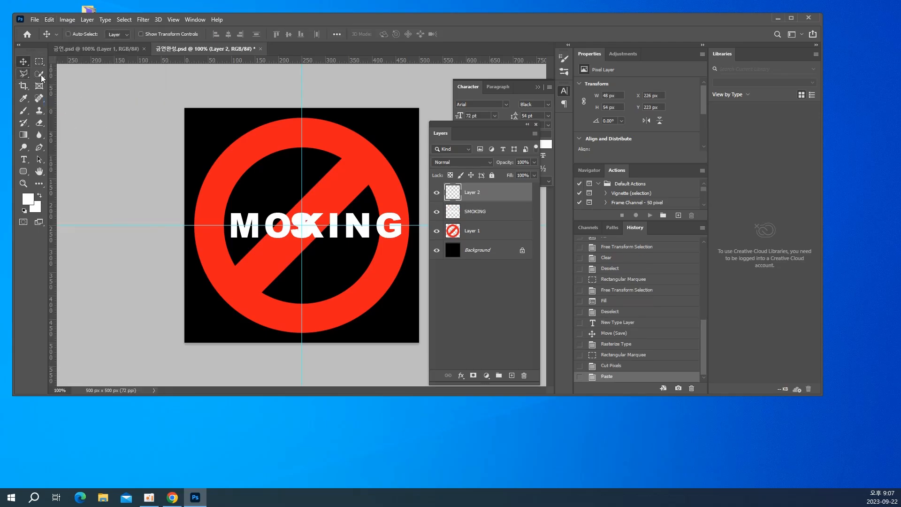
drag(270, 241, 183, 244)
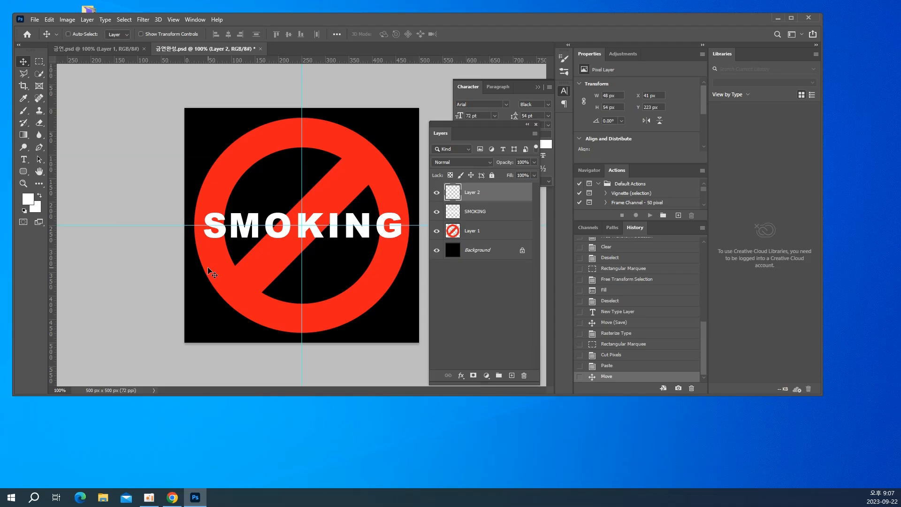
Undo the move, paste and cut of the letter S, back to its rectangular selection
key(ctrl+z)
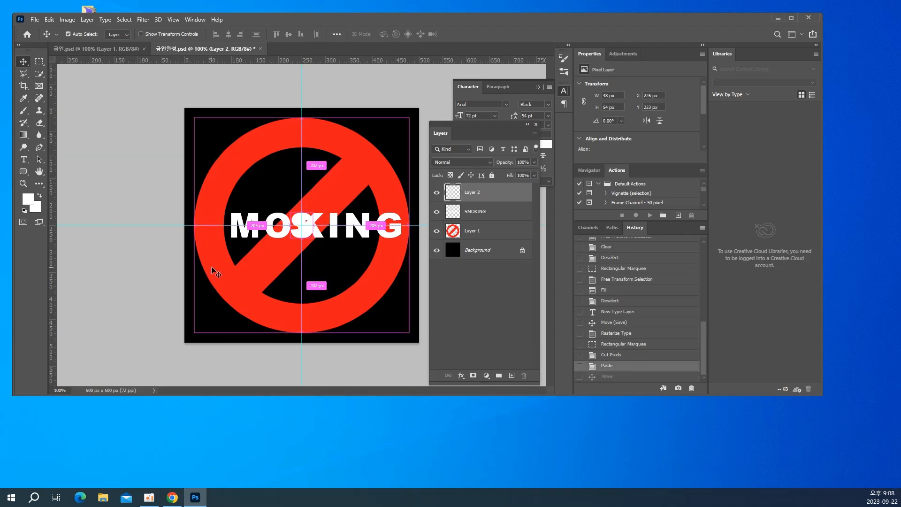
key(ctrl+z)
key(ctrl+z)
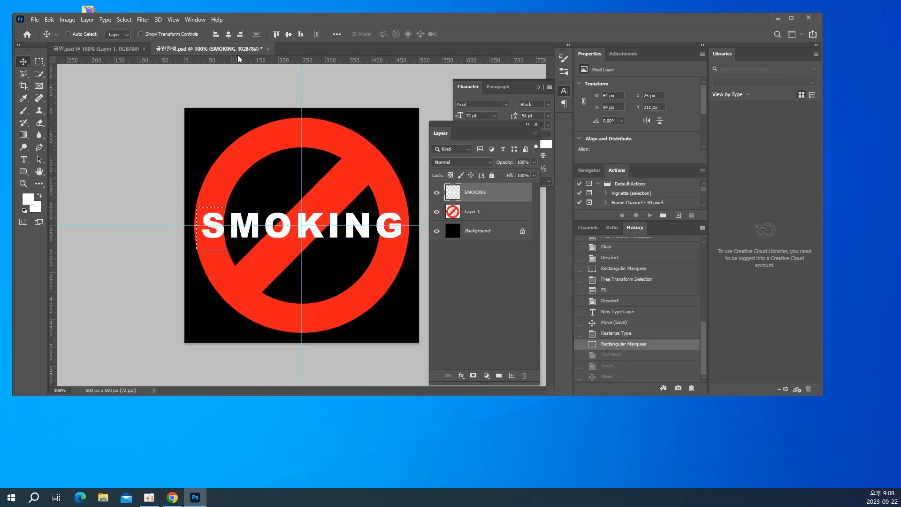
Cut the selected letter S from the SMOKING layer into its own layer with Layer Via Cut
click(87, 20)
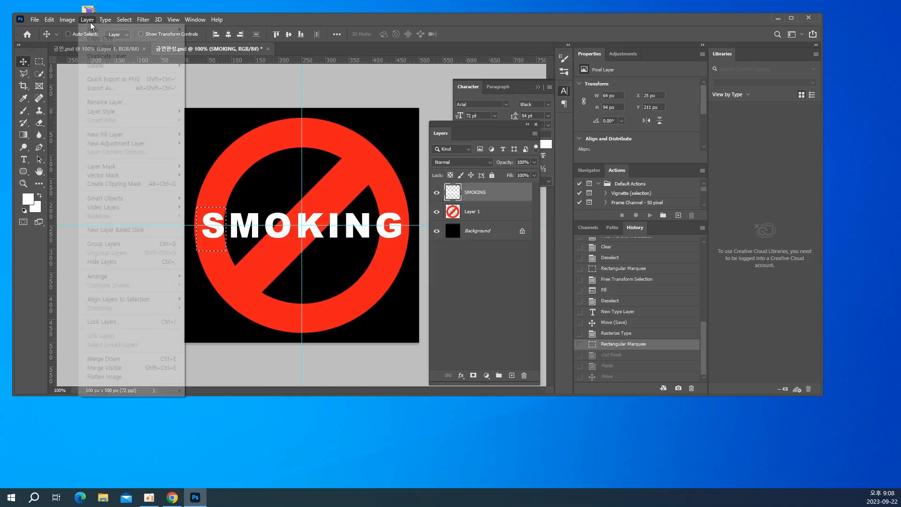
mouse_move(93, 29)
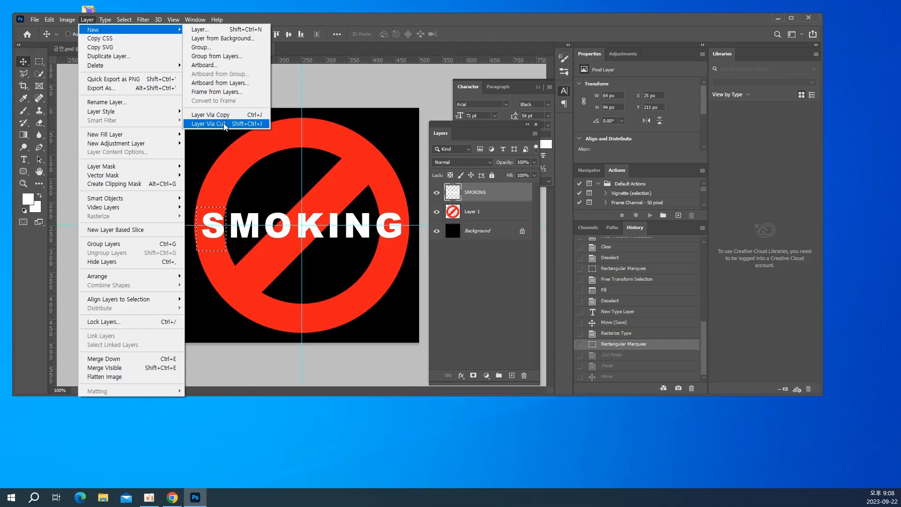
click(326, 157)
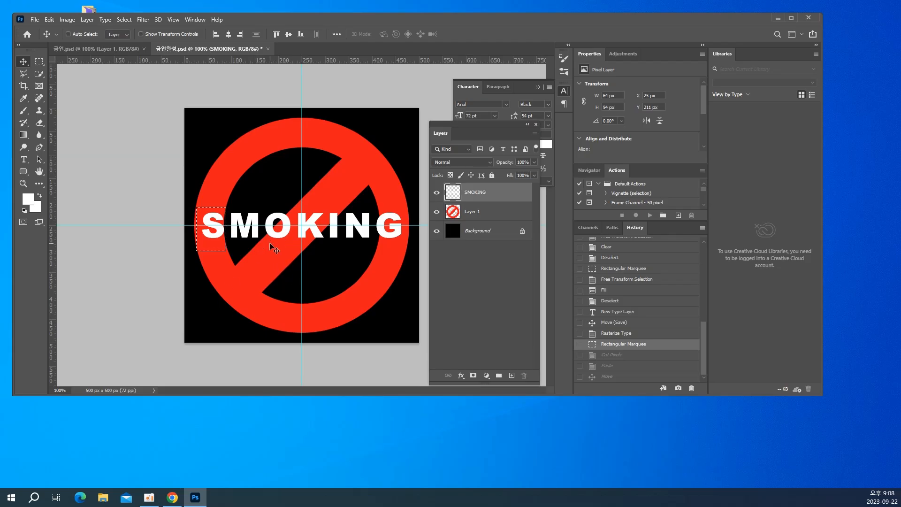
key(ctrl)
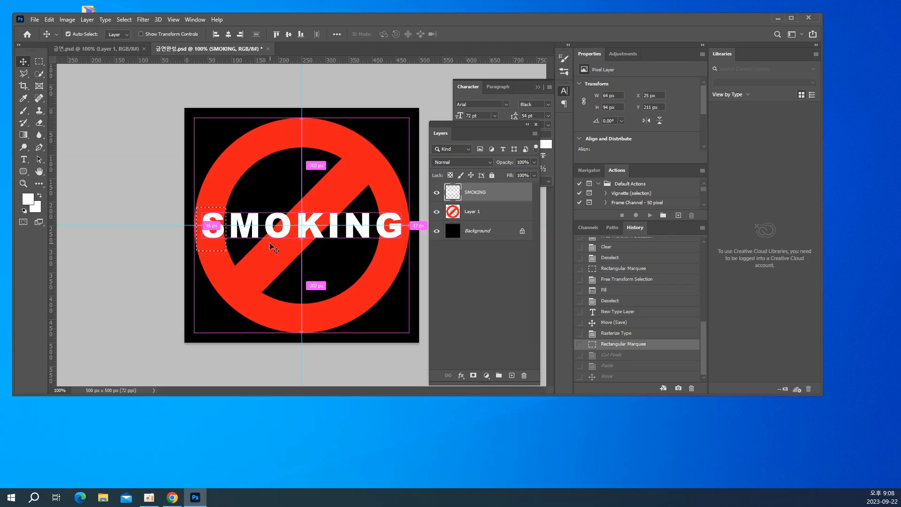
key(ctrl+shift+j)
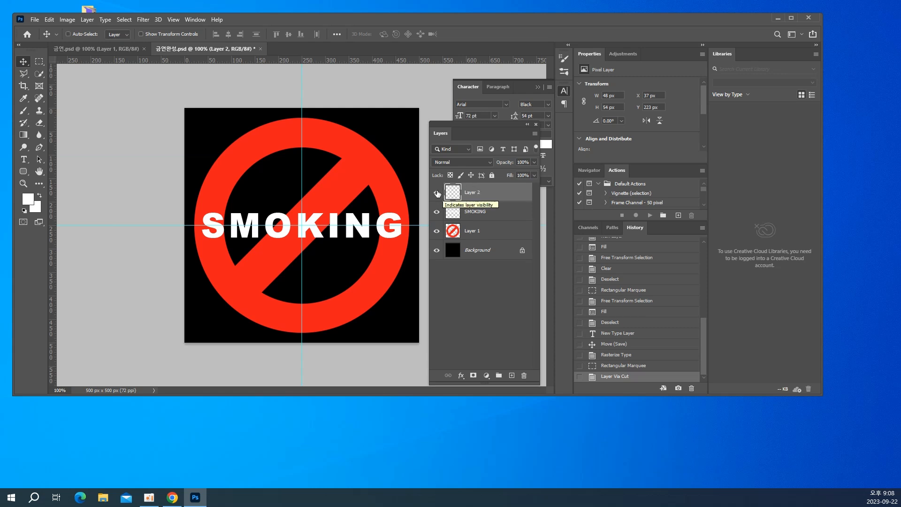
Hide and show the new layer to check that it holds the first letter, and rename it S
click(436, 193)
click(436, 192)
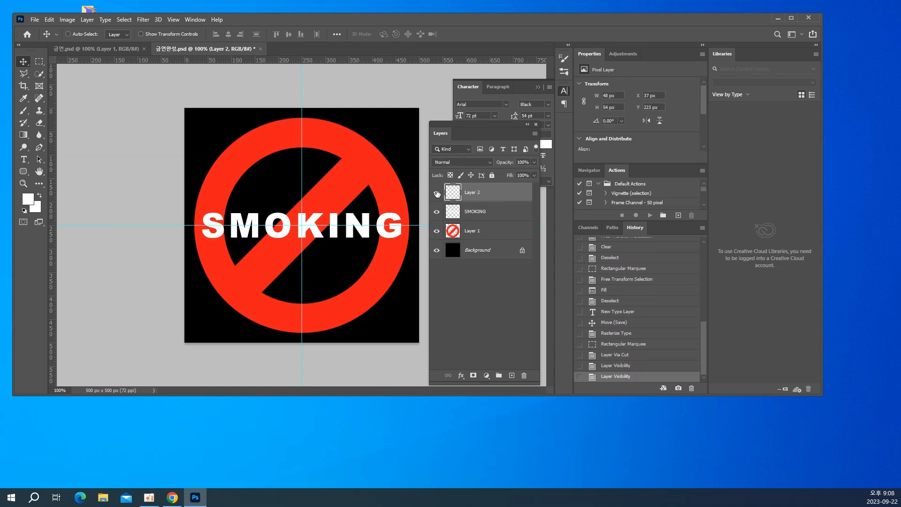
click(436, 192)
click(436, 192)
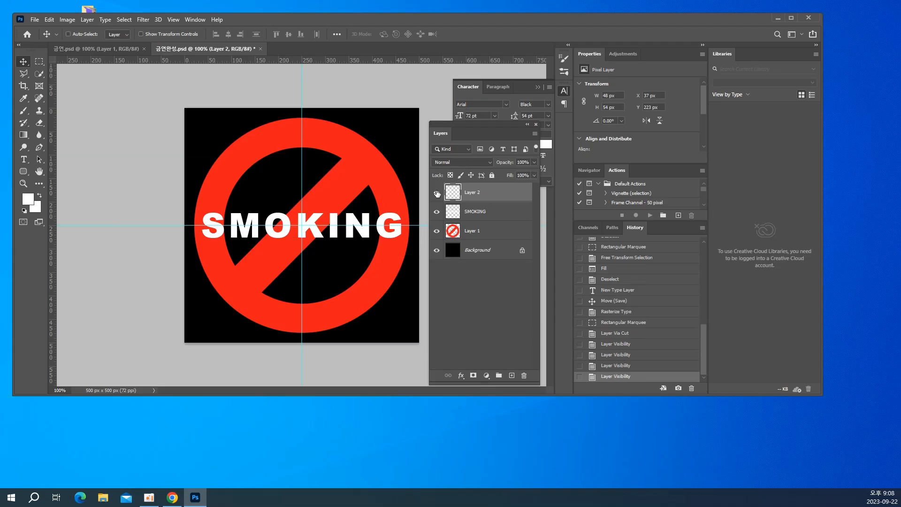
click(436, 192)
click(436, 192)
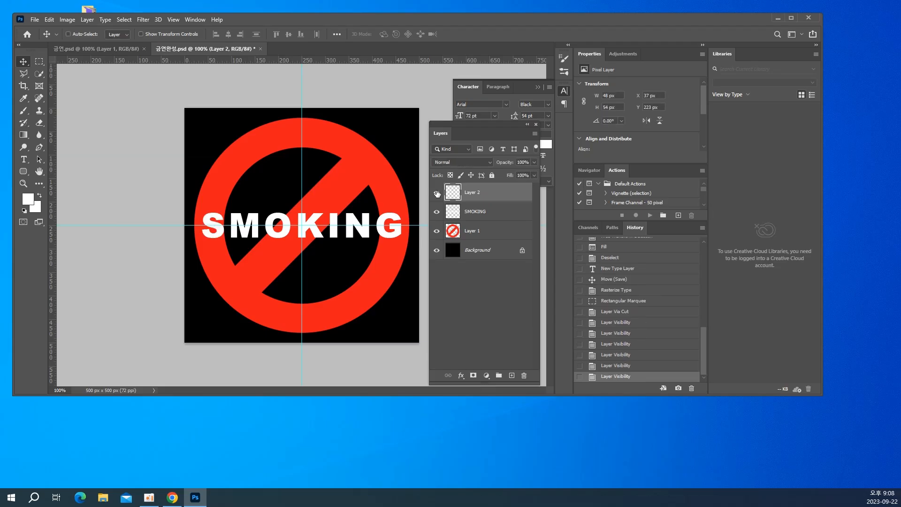
double_click(475, 192)
text(S)
key(Return)
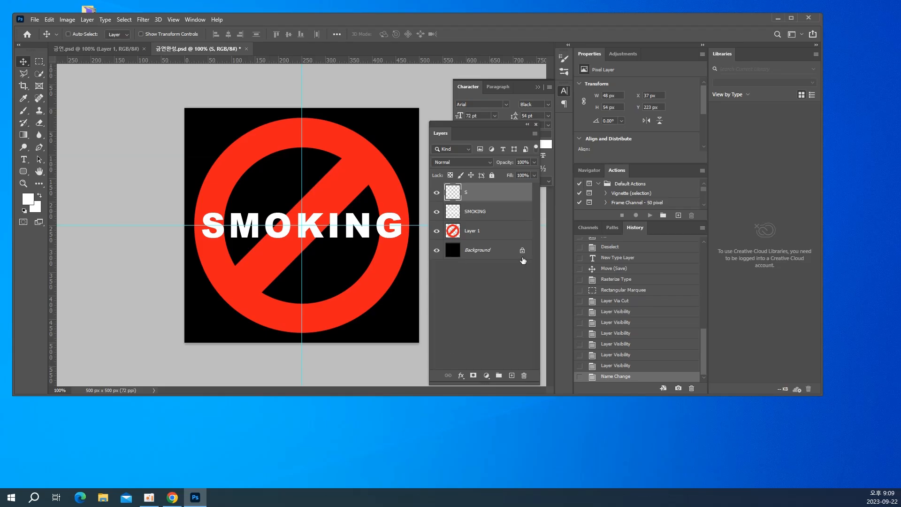
Select the letter M on the SMOKING layer with a rectangle about 93 by 115 px and cut it into its own layer
click(485, 214)
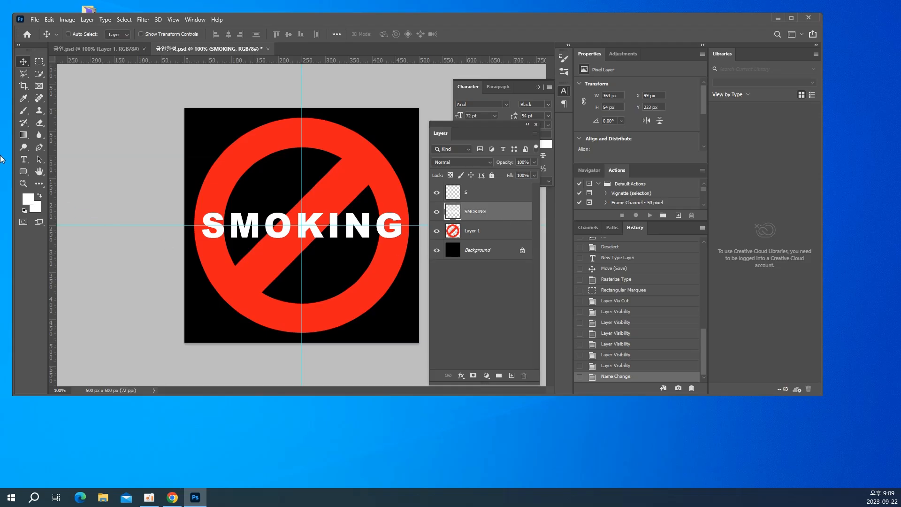
click(39, 61)
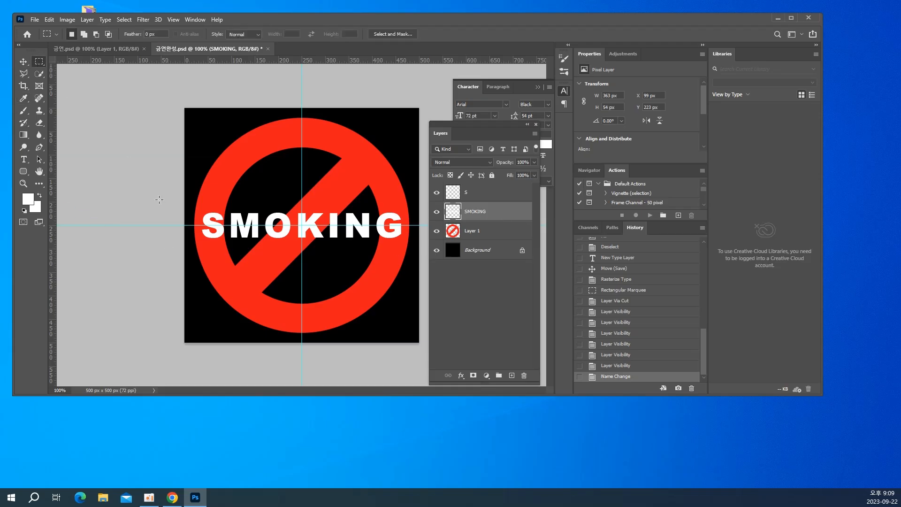
drag(219, 202, 262, 257)
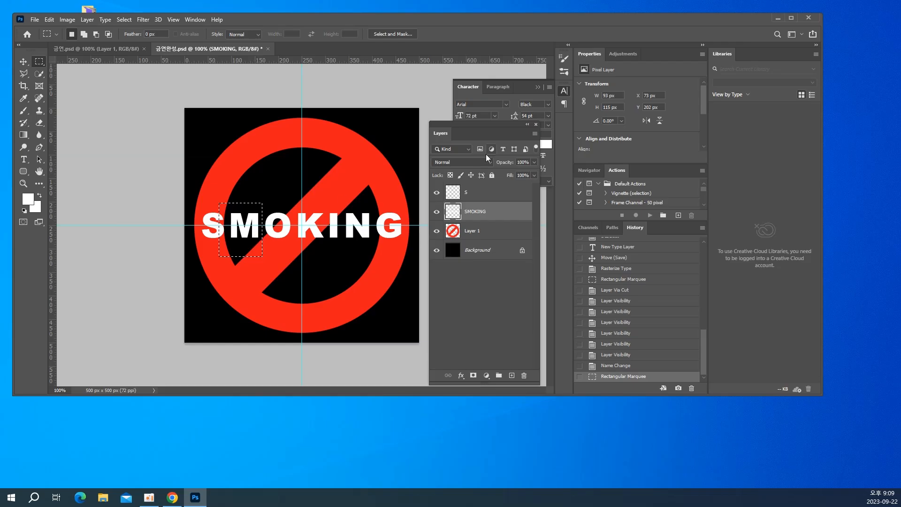
click(434, 192)
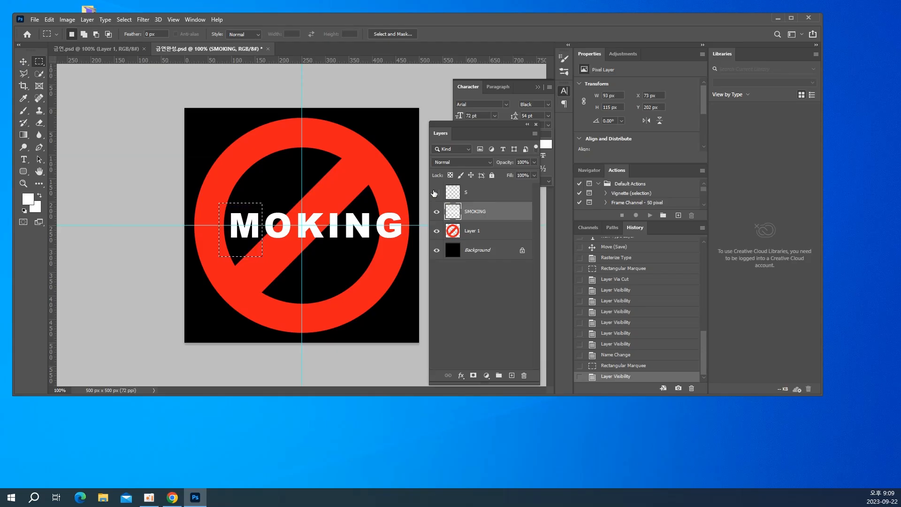
click(434, 193)
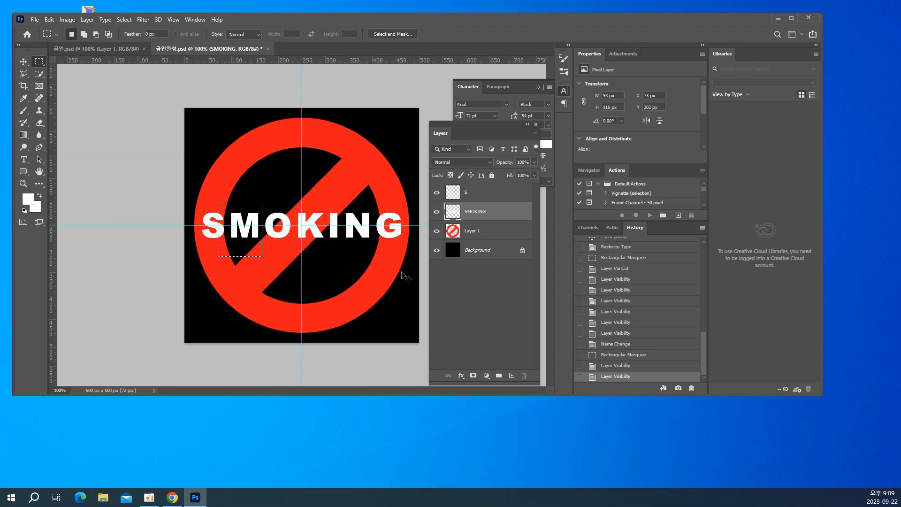
key(ctrl+shift+j)
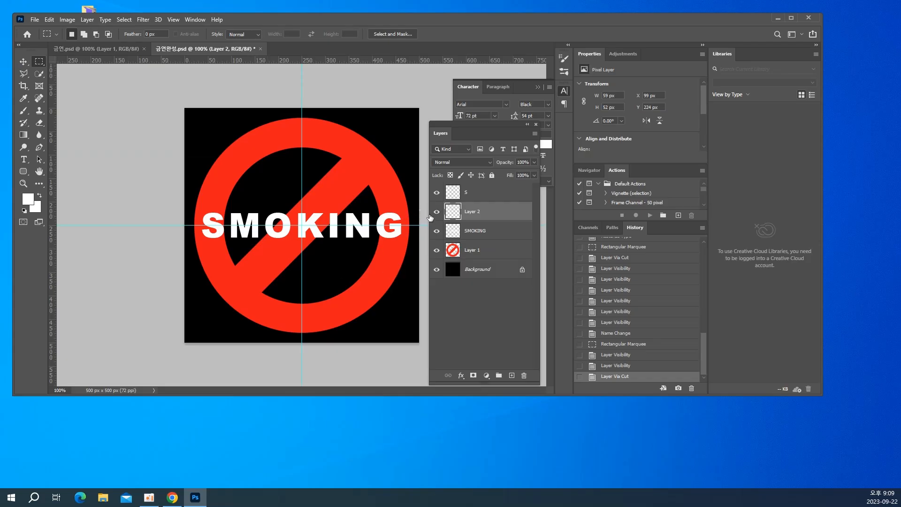
Check the new layer's content by hiding and showing it, and rename the layer M
click(436, 213)
click(435, 212)
click(436, 212)
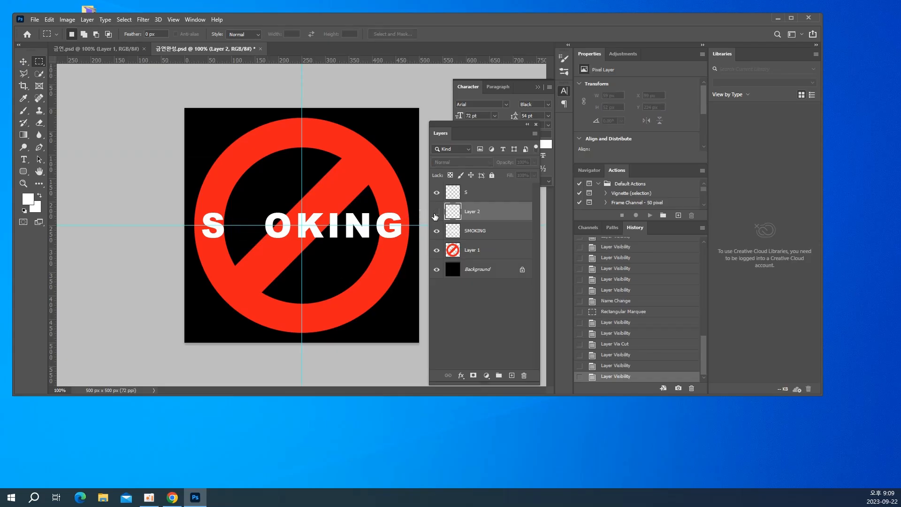
click(436, 212)
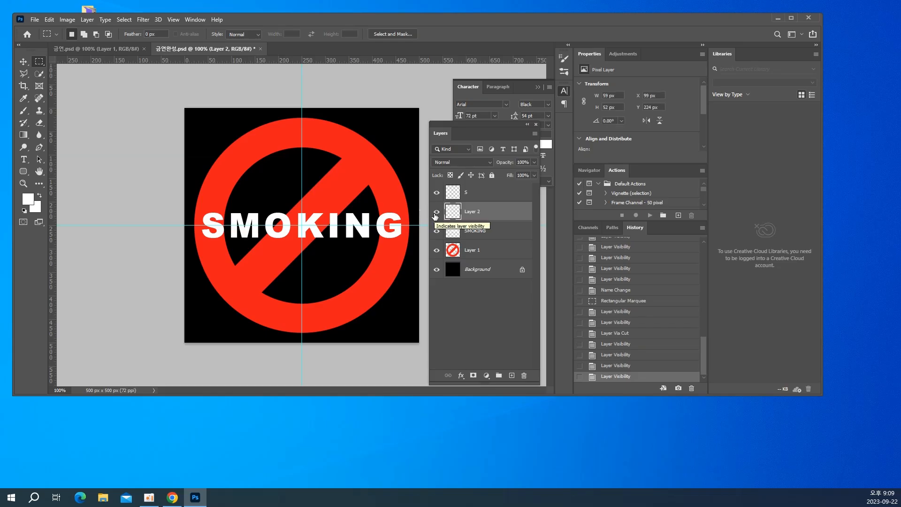
click(436, 212)
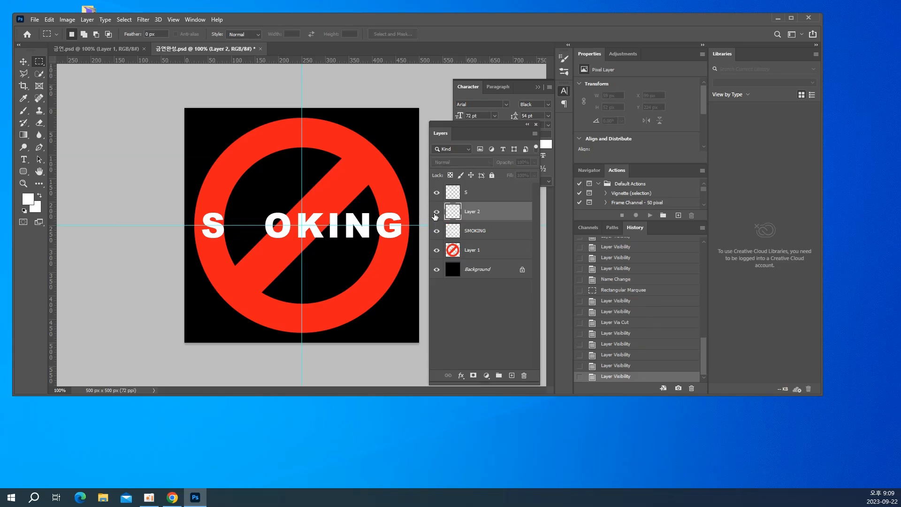
click(436, 212)
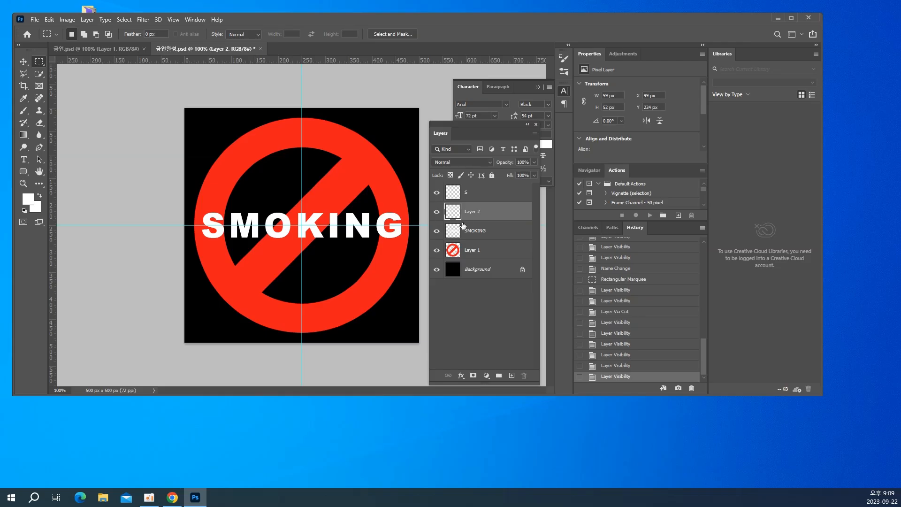
double_click(467, 211)
text(M)
key(Return)
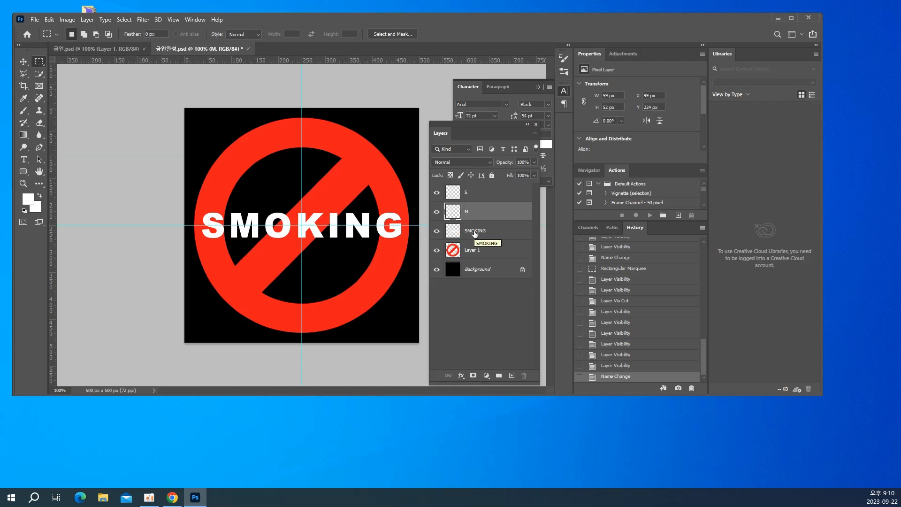
Select the letter O on the SMOKING layer with a rectangle about 91 by 141 px and cut it into its own layer
click(475, 232)
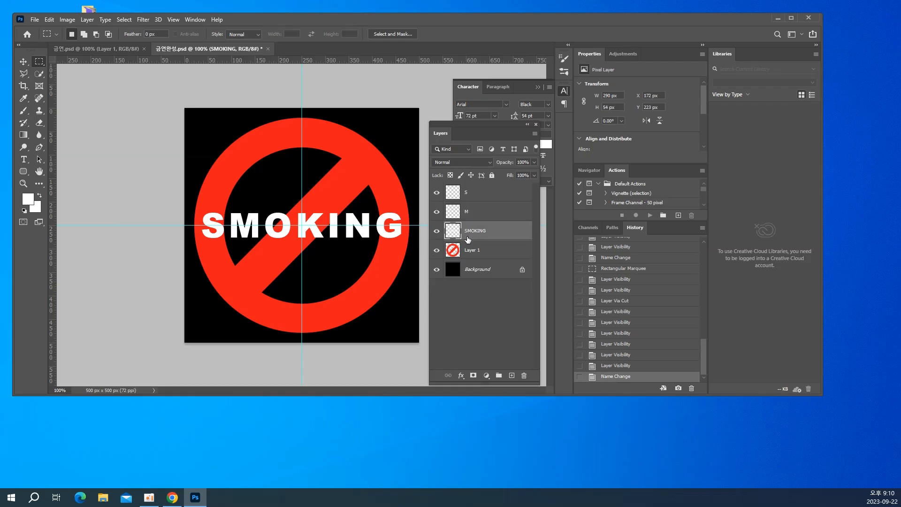
drag(250, 198, 292, 264)
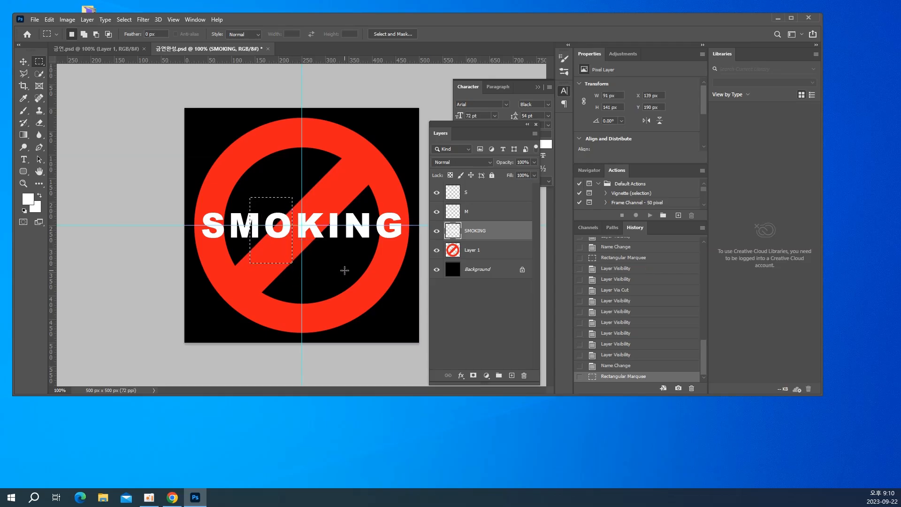
key(ctrl+shift+j)
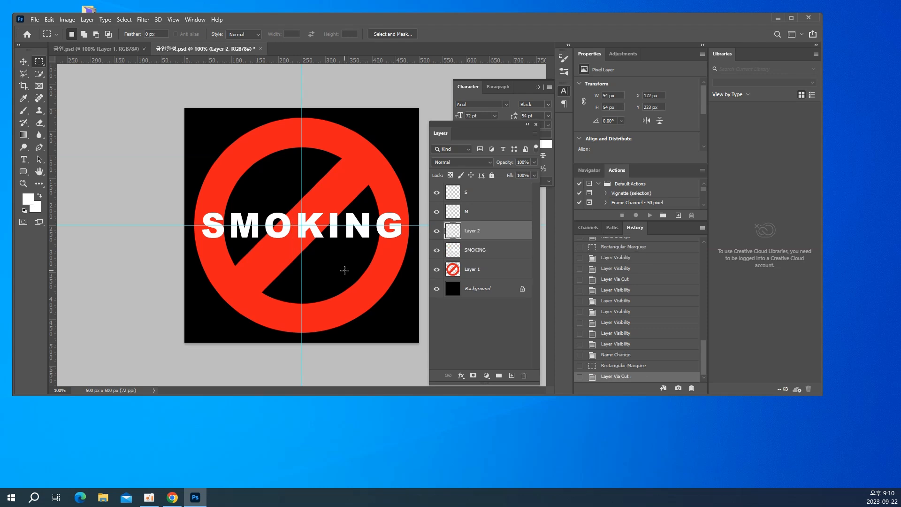
Toggle the visibility of the layer just cut to check its letter, and rename it O
click(436, 231)
click(436, 231)
click(436, 232)
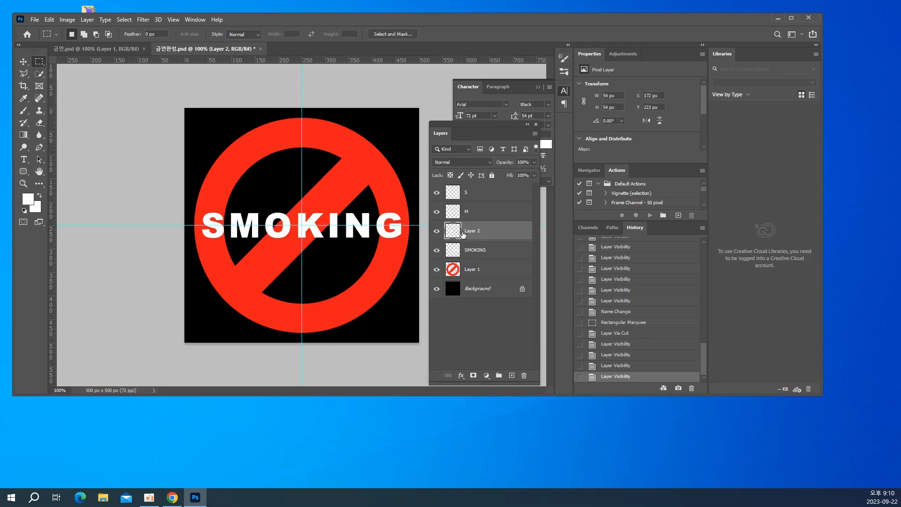
double_click(469, 231)
text(O)
key(Return)
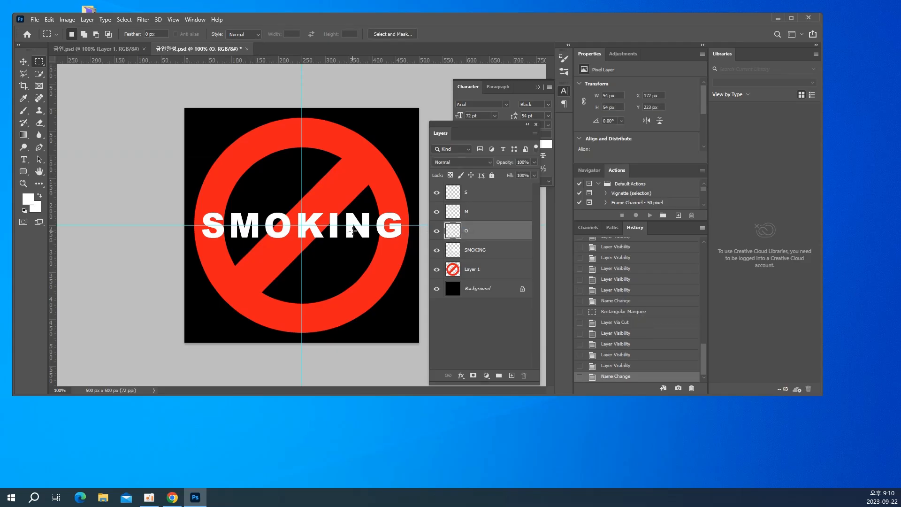
Select the letter K with a rectangle about 82 by 117 px, nudge it clear of the O, and cut the K from SMOKING into its own layer
drag(286, 202, 325, 256)
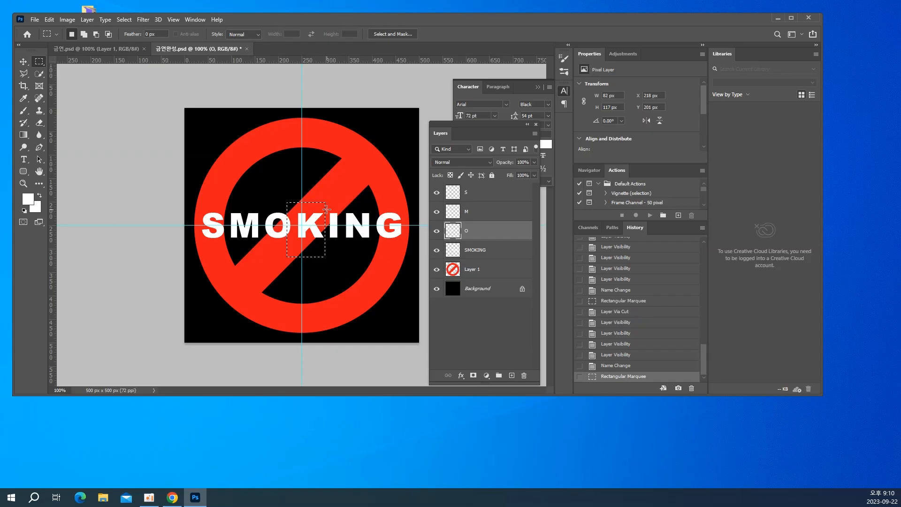
key(Right)
key(Right)
key(ctrl+shift+j)
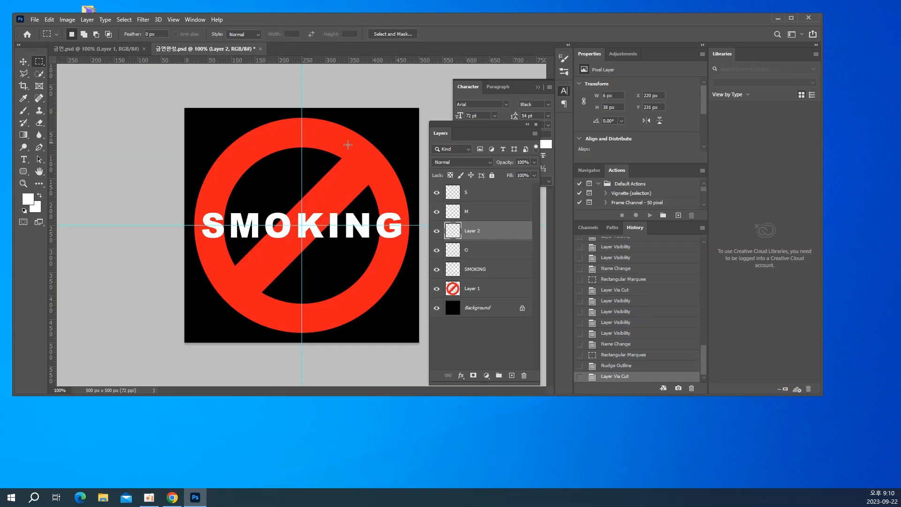
key(ctrl+z)
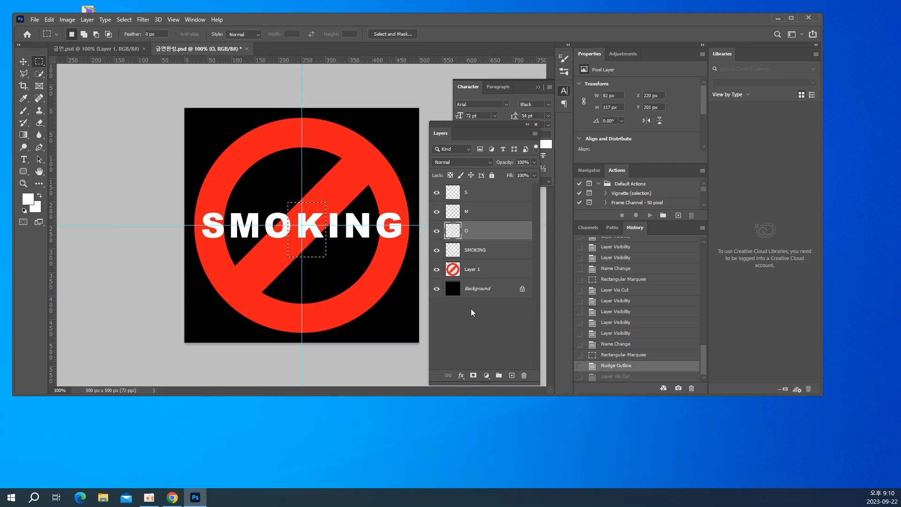
click(480, 251)
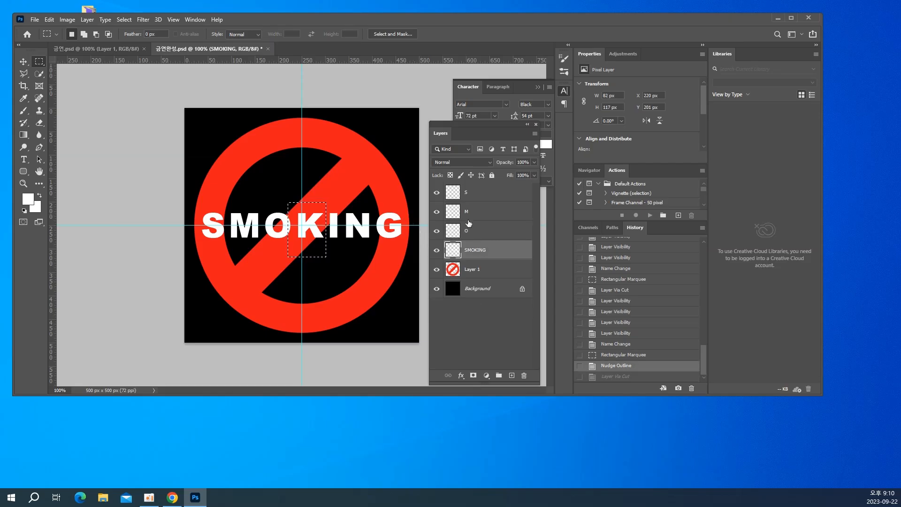
key(ctrl+shift+j)
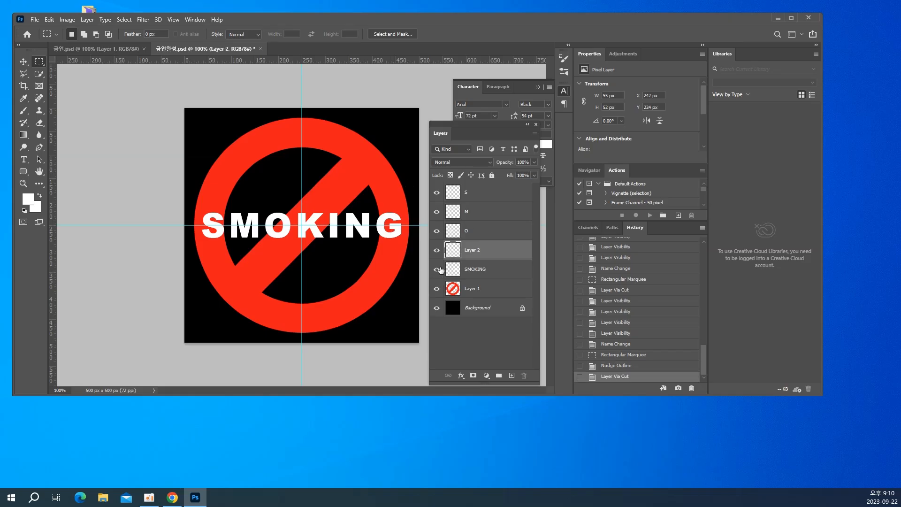
Hide and show the newly cut layer to check it, and rename it K
click(436, 251)
click(436, 252)
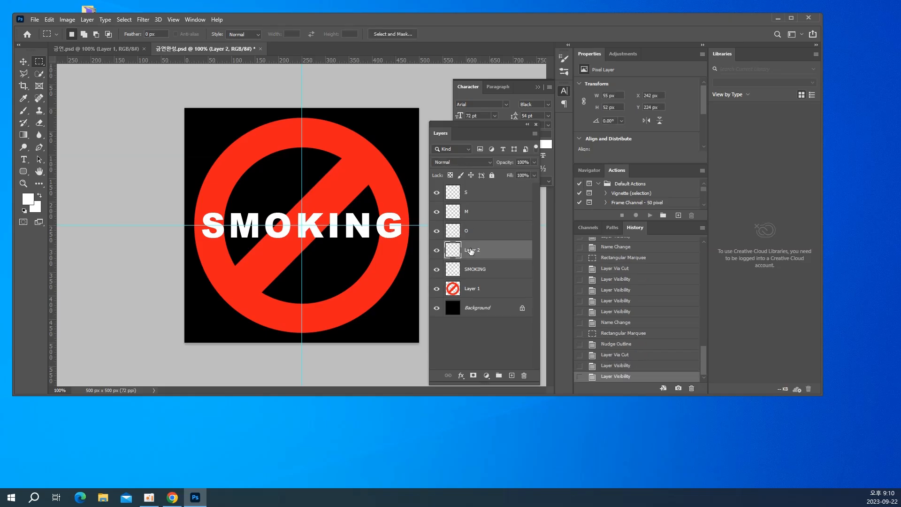
double_click(471, 249)
text(K)
key(Return)
Cut the letter I from the SMOKING layer into its own layer using a rectangular selection, and toggle its visibility to check it
click(468, 271)
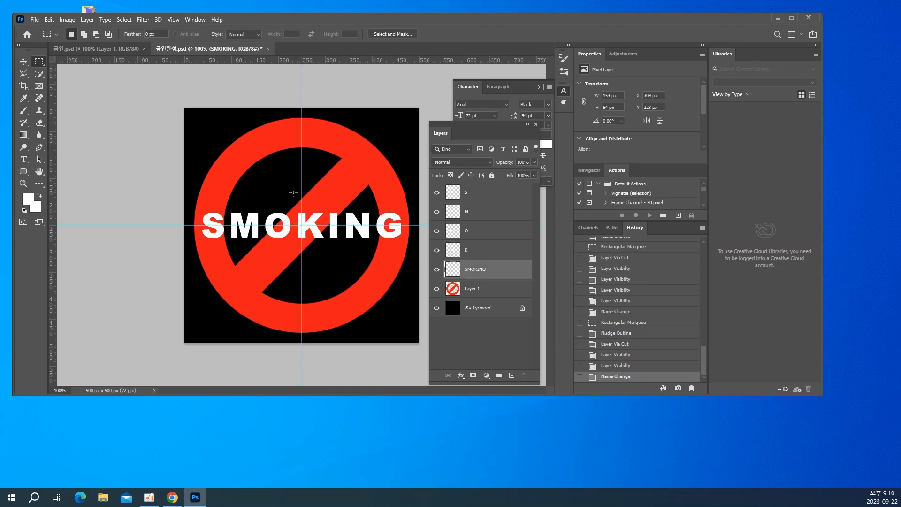
drag(295, 190, 338, 252)
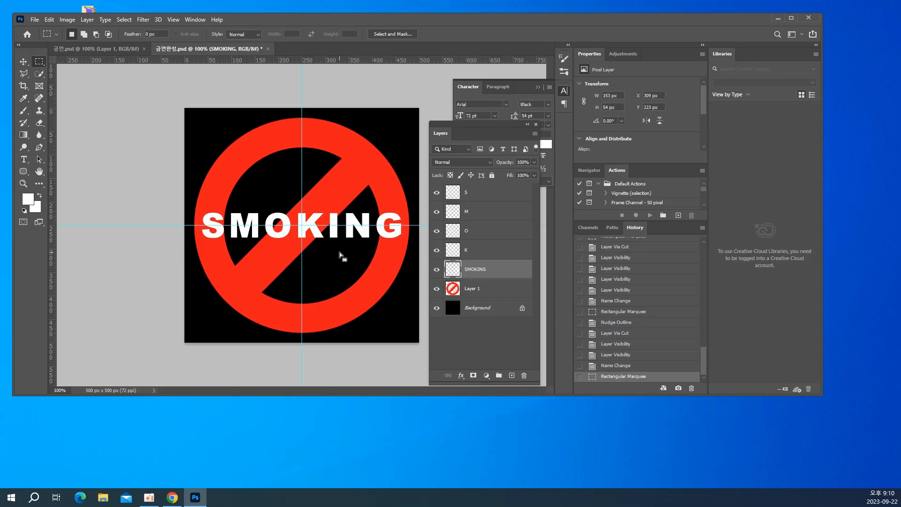
key(ctrl+shift+j)
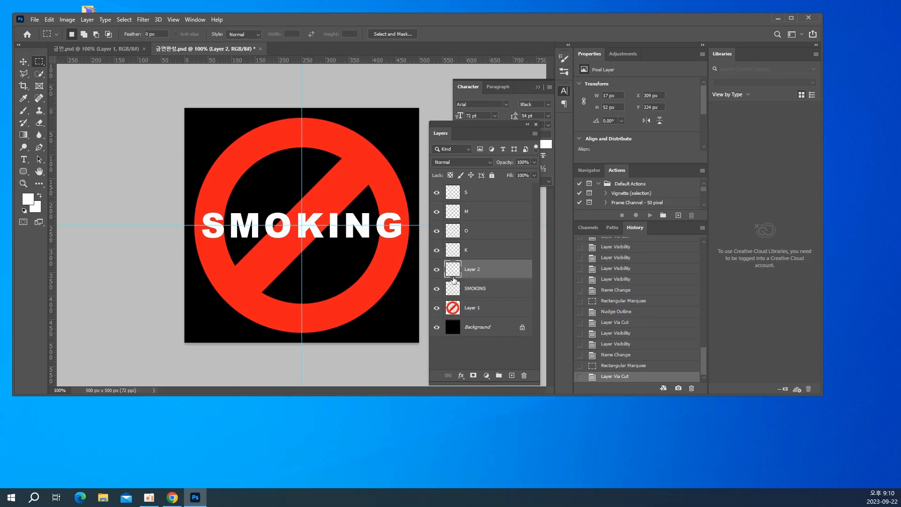
click(438, 269)
click(442, 272)
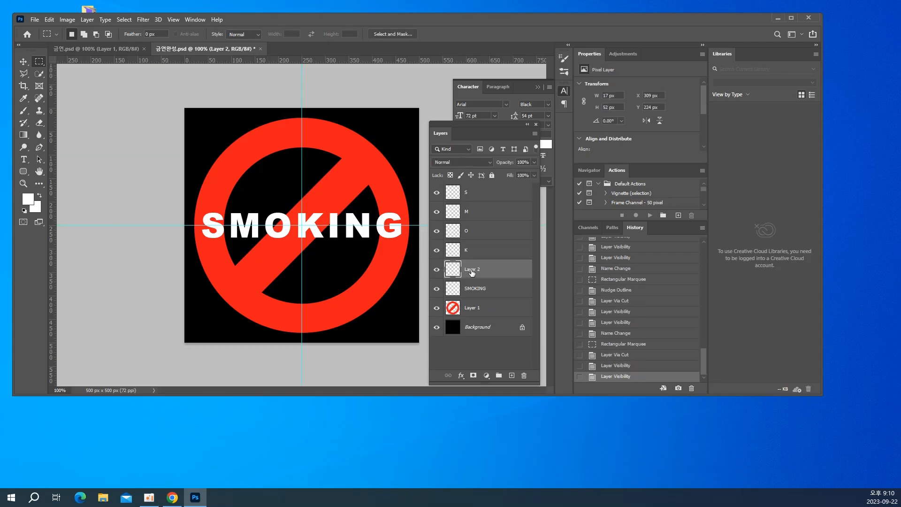
Rename the newly cut layer holding the letter I as I
double_click(471, 269)
text(I)
key(Return)
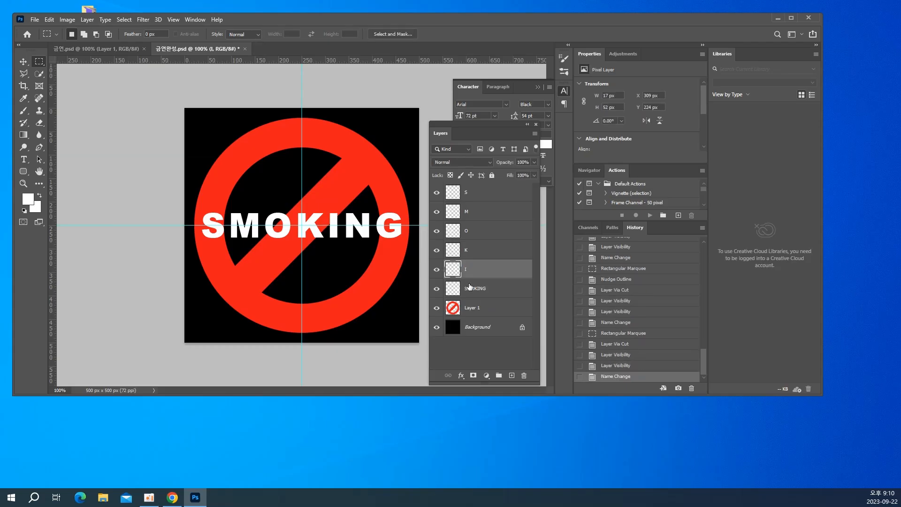
Select the letter N on the SMOKING layer with a rectangle about 151 by 144 px and cut it into its own layer
click(472, 288)
drag(301, 191, 372, 258)
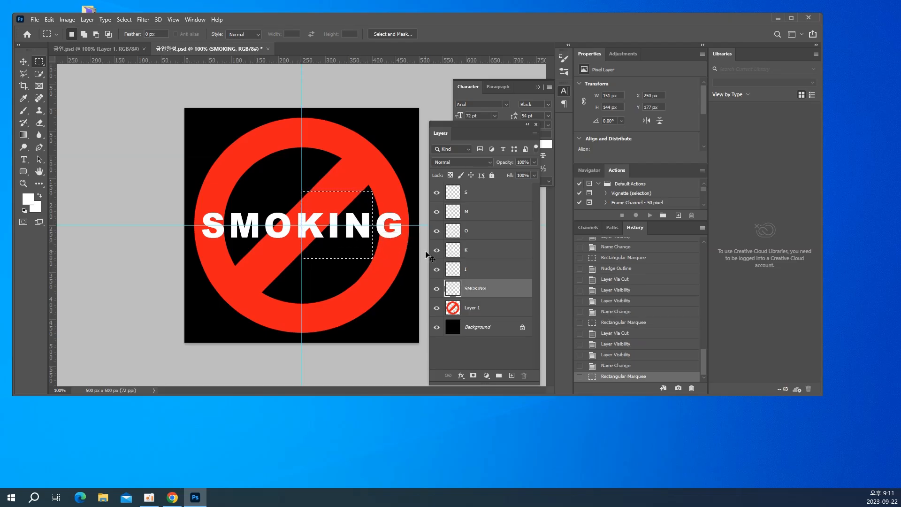
key(shift+ctrl+j)
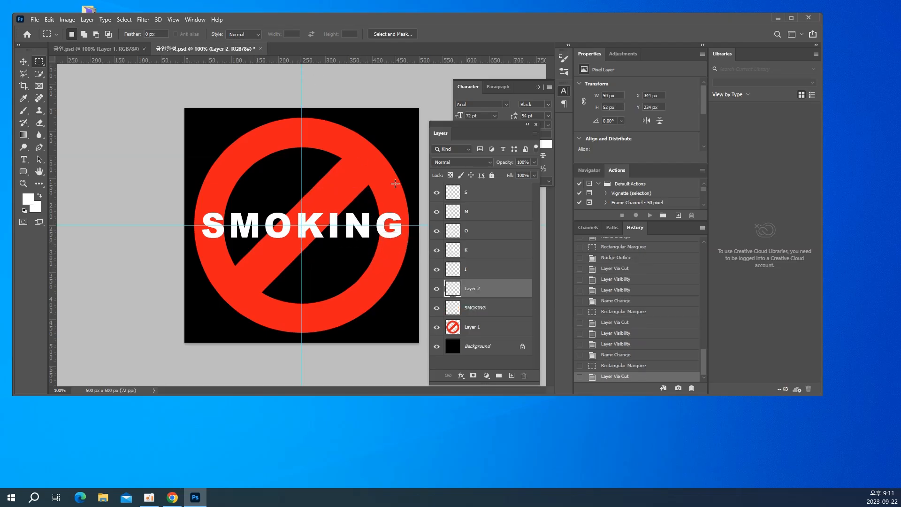
Rename the newly cut layer holding the letter N as N
double_click(470, 289)
double_click(470, 289)
text(N2)
key(Return)
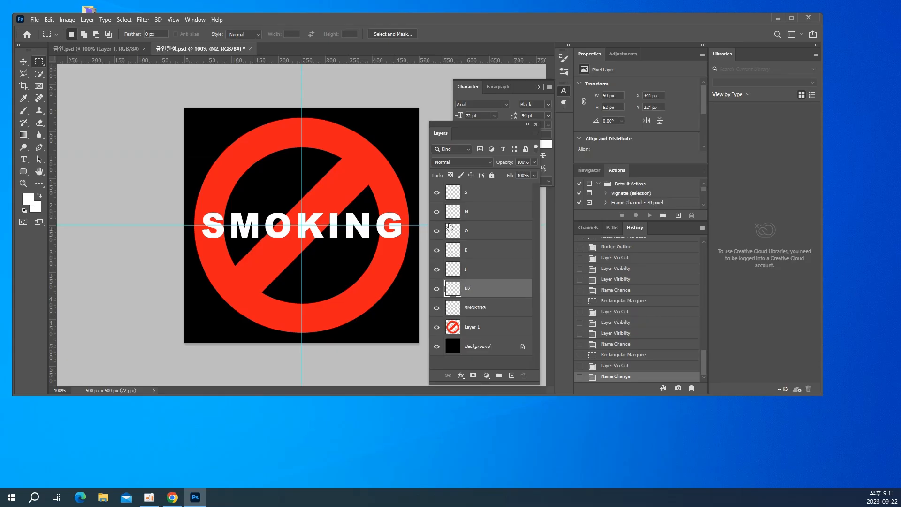
double_click(468, 289)
key(Return)
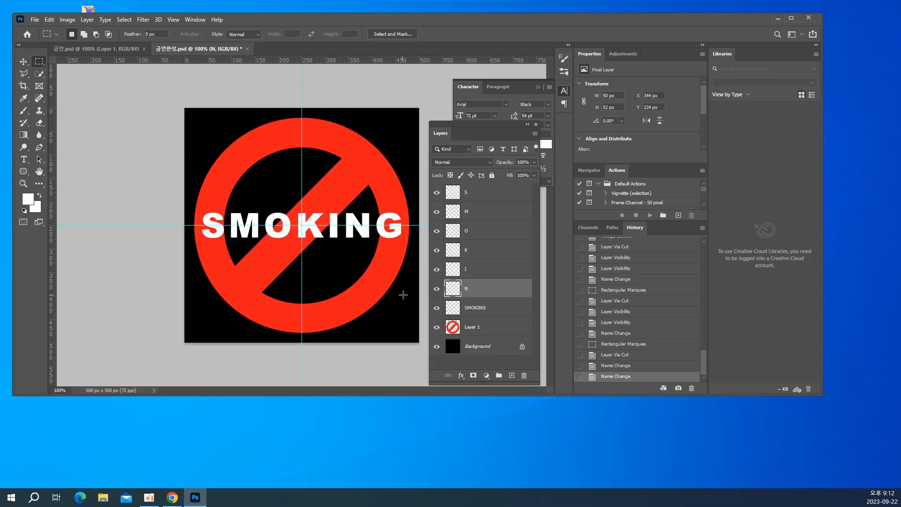
Rename the remaining SMOKING layer as G
double_click(477, 306)
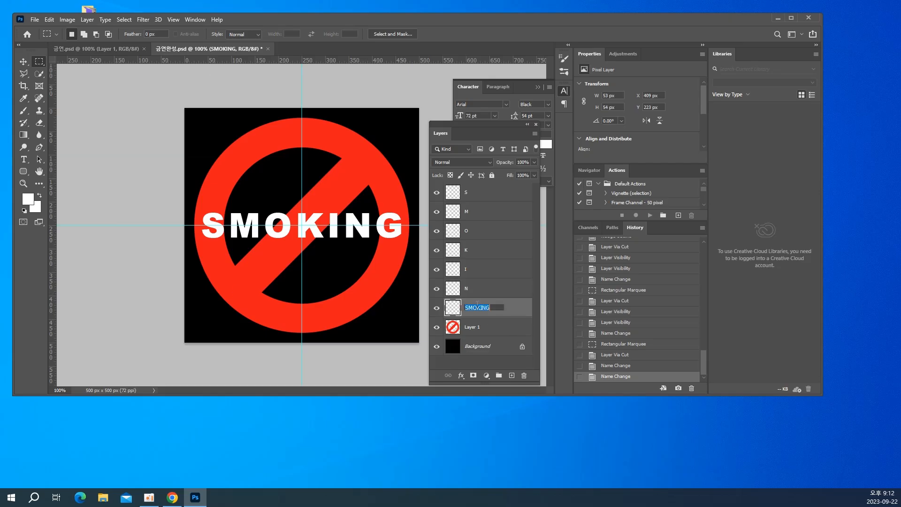
text(G)
key(Return)
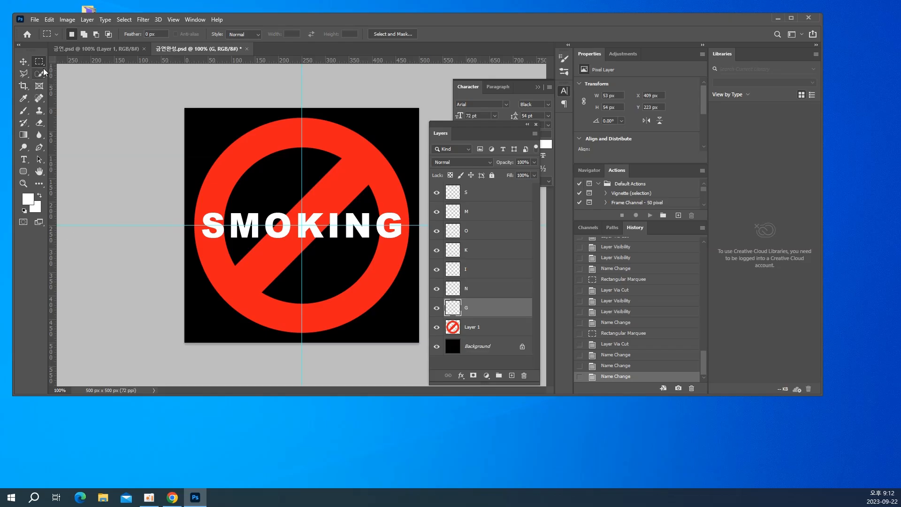
Rotate the letter S about 20° counter-clockwise with Free Transform and move it down and left to about X 21 px, Y 239 px
click(26, 64)
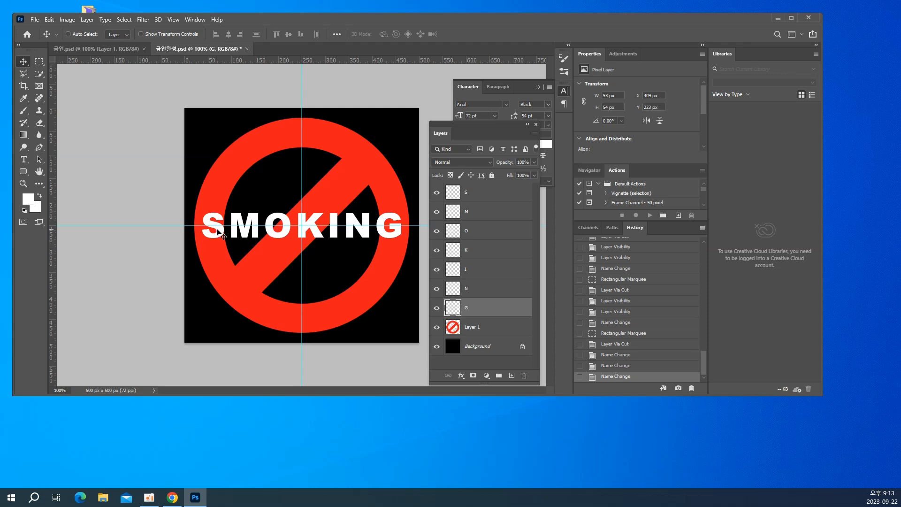
right_click(217, 230)
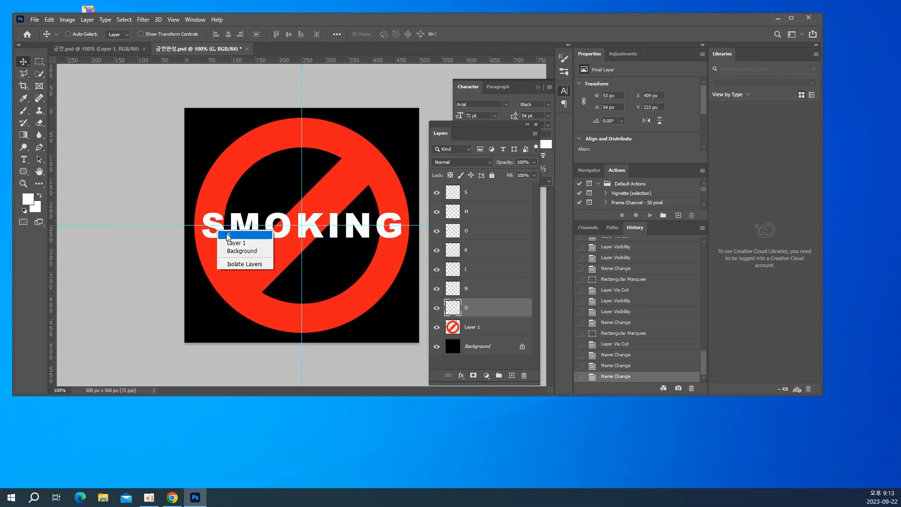
click(228, 235)
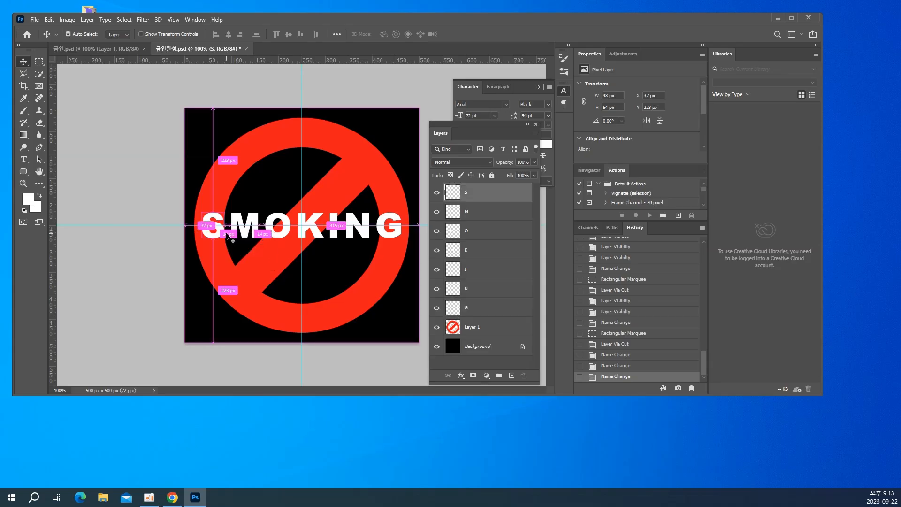
key(ctrl+t)
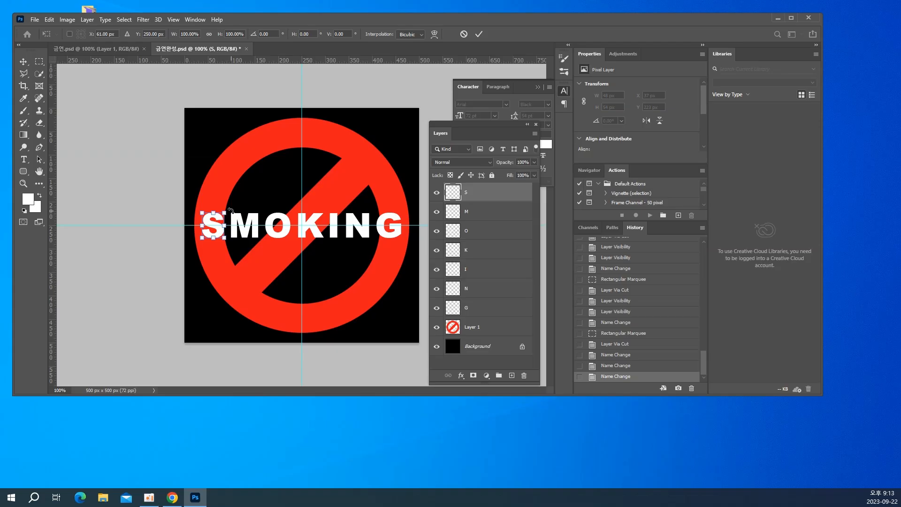
drag(230, 210, 222, 211)
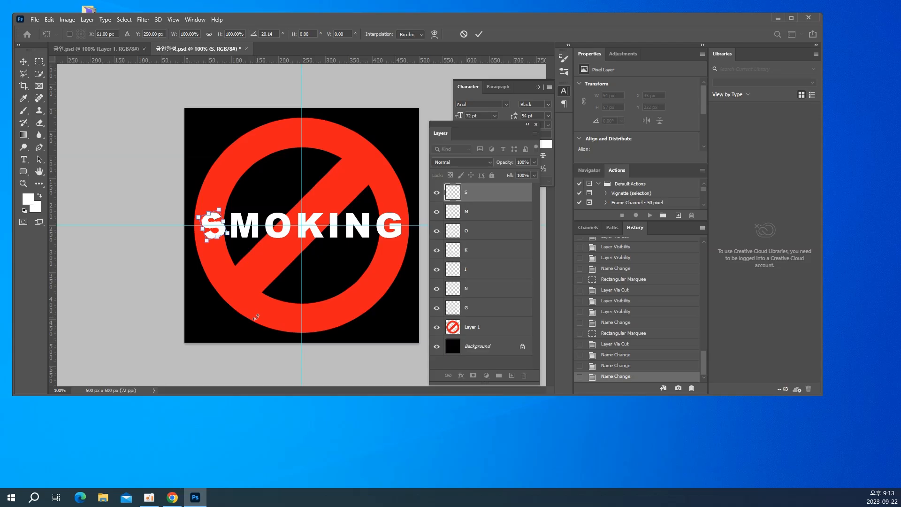
key(Return)
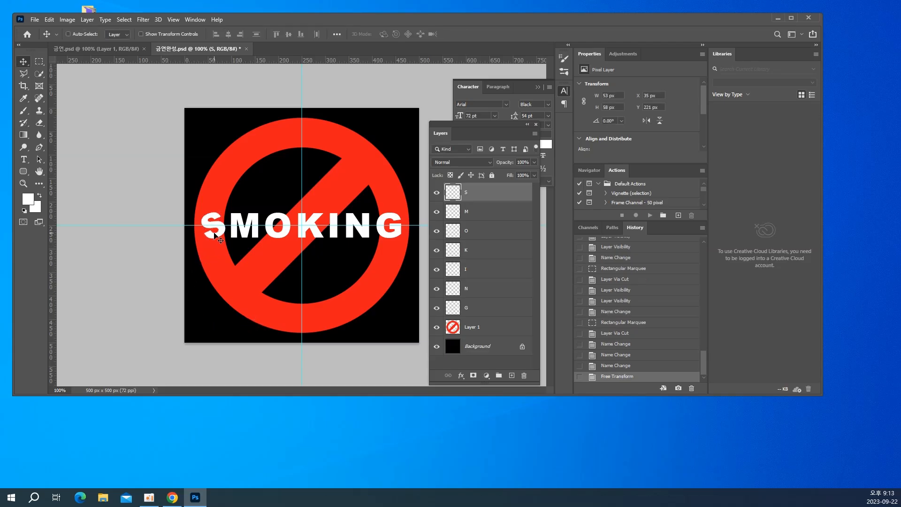
drag(217, 237, 210, 248)
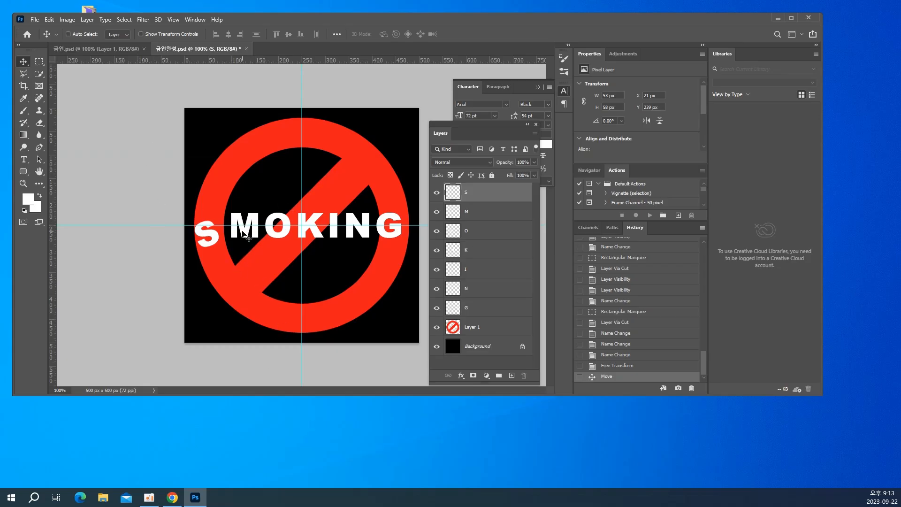
Rotate the letter M about 31° clockwise with Free Transform and move it up and left to about X 79 px, Y 192 px
right_click(253, 234)
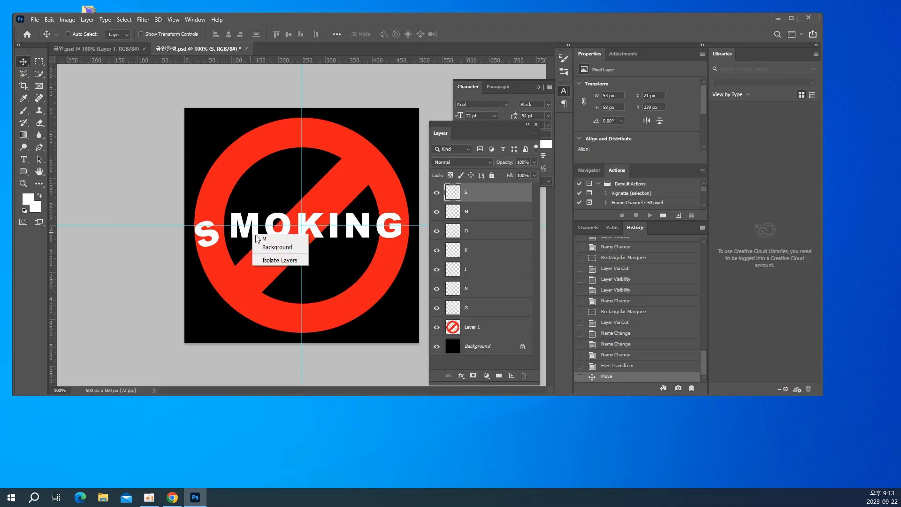
click(262, 239)
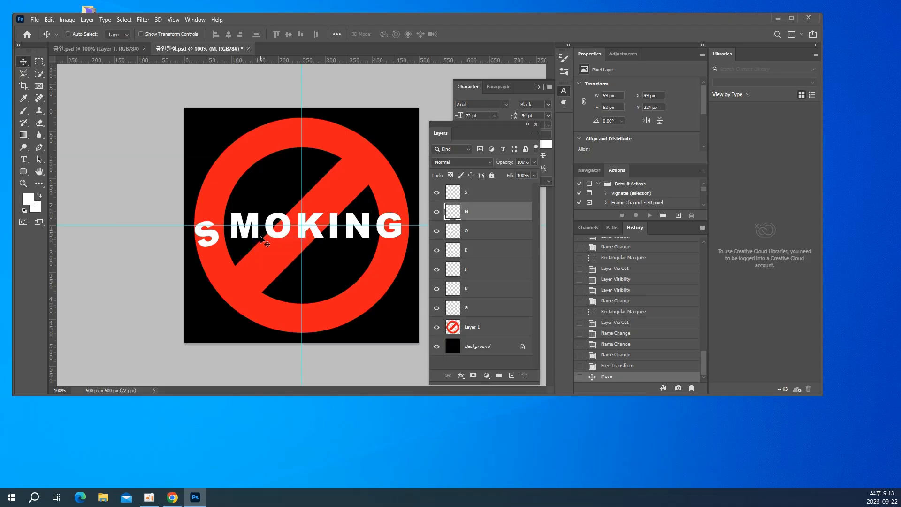
key(ctrl)
key(ctrl+t)
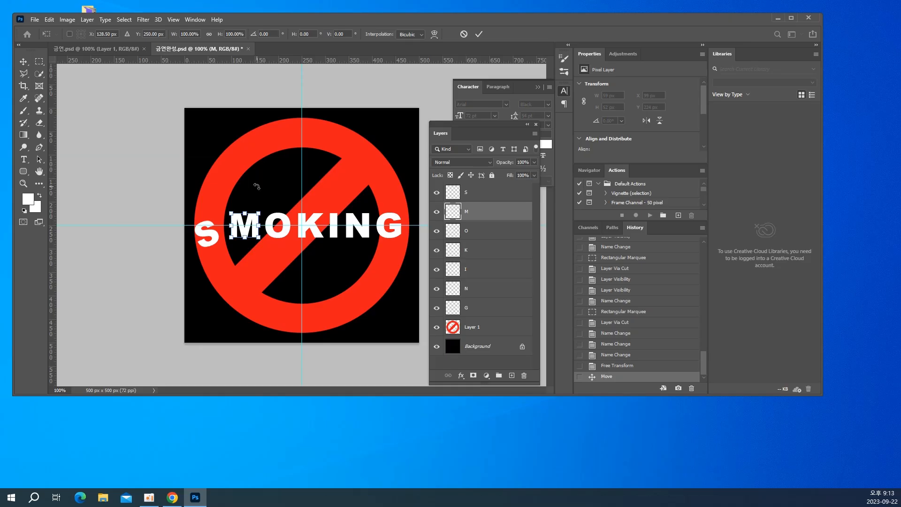
drag(261, 187, 276, 206)
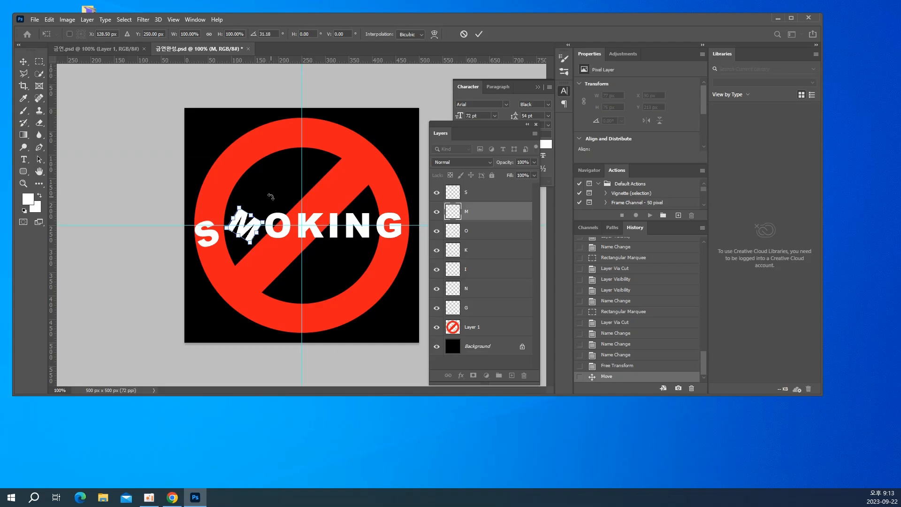
key(Return)
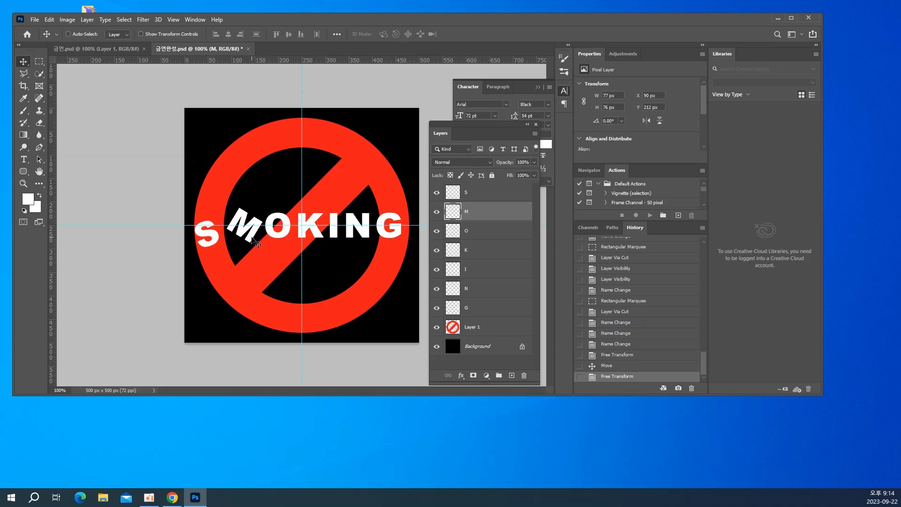
drag(245, 237, 247, 231)
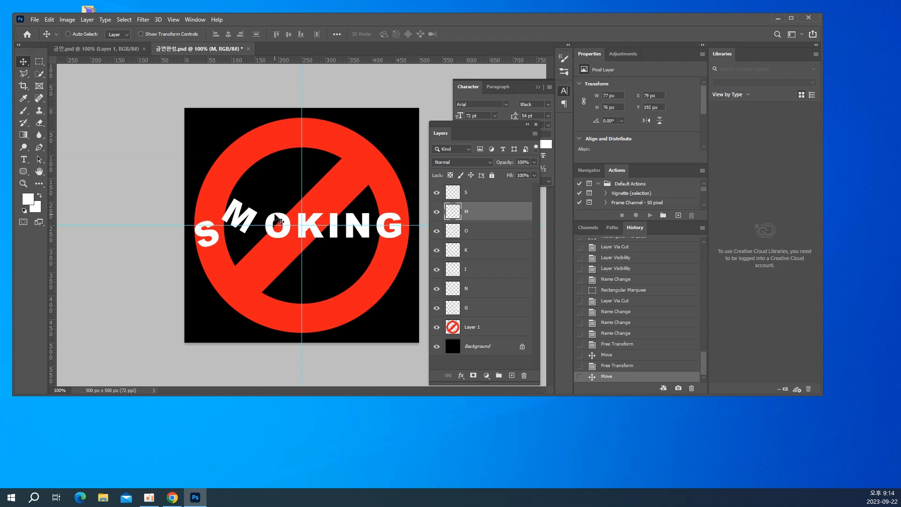
Rotate the letter O about 29° counter-clockwise with Free Transform and move it down and left to about X 161 px, Y 239 px
right_click(277, 219)
click(284, 223)
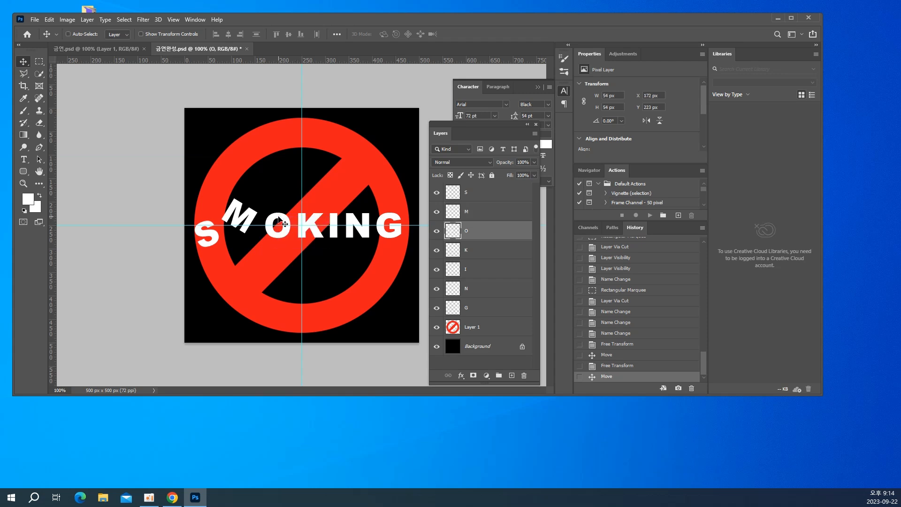
key(ctrl+t)
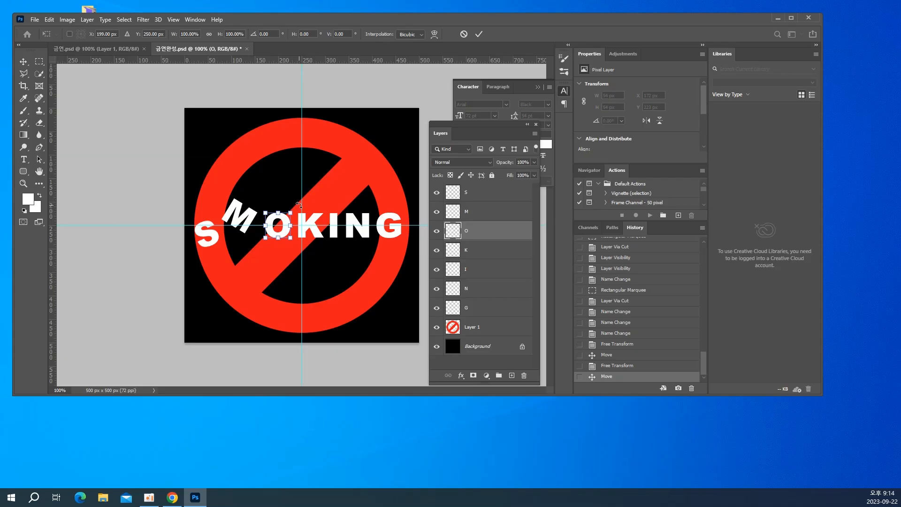
drag(299, 204, 288, 195)
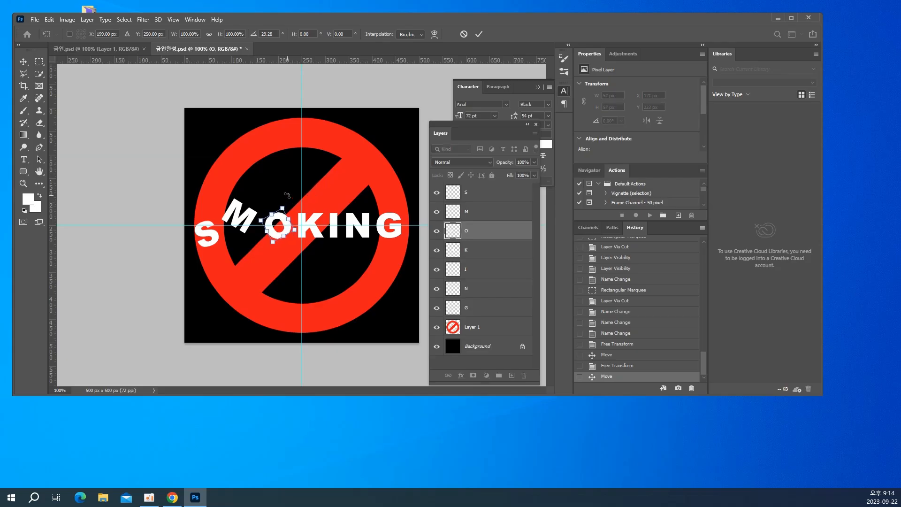
key(Return)
drag(282, 247, 275, 256)
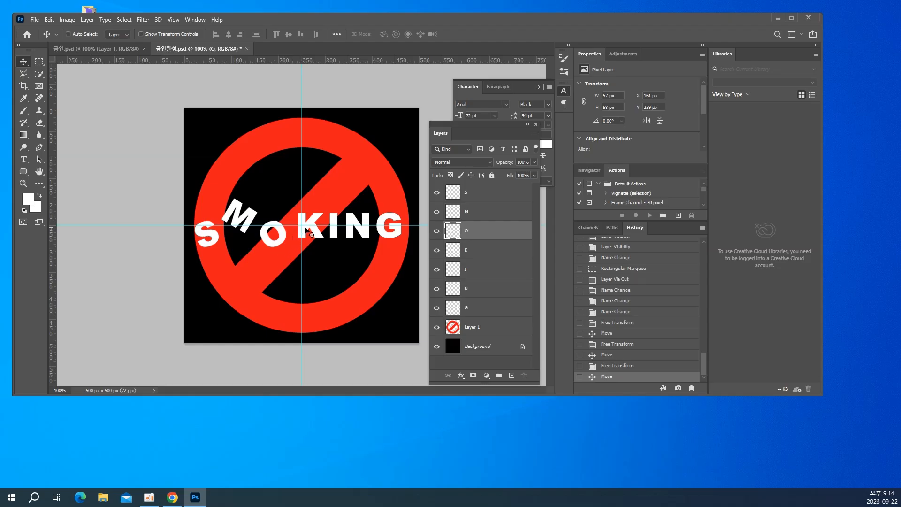
Tilt the letter K clockwise with Free Transform and shift it up and left to about X 229 px, Y 206 px
right_click(312, 234)
click(315, 236)
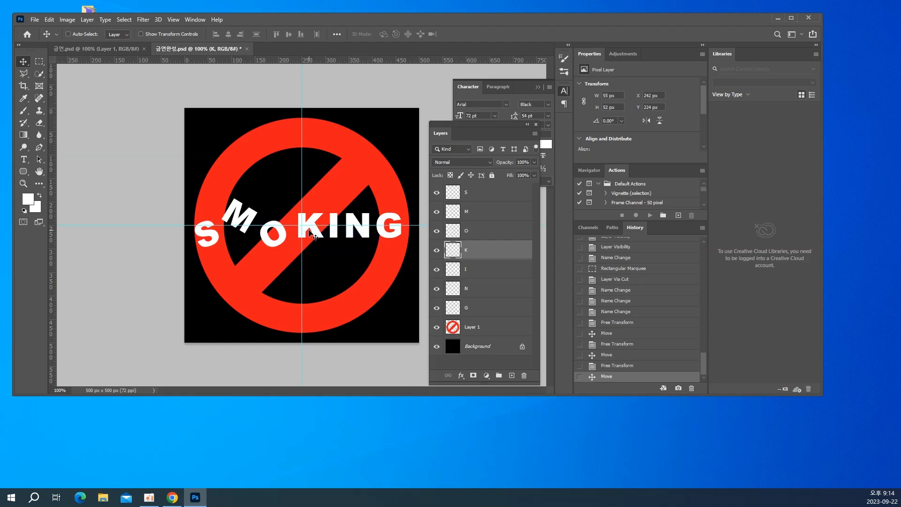
key(ctrl+t)
drag(328, 200, 334, 209)
key(Return)
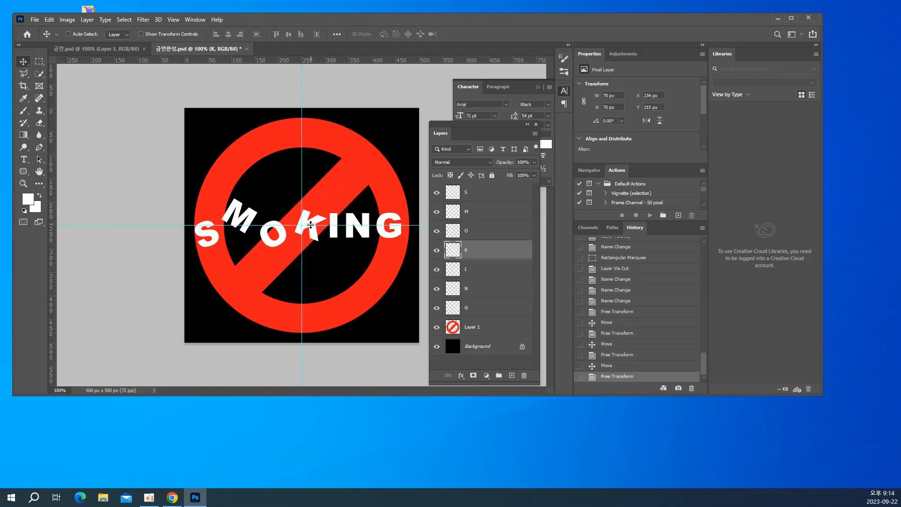
drag(315, 238, 312, 235)
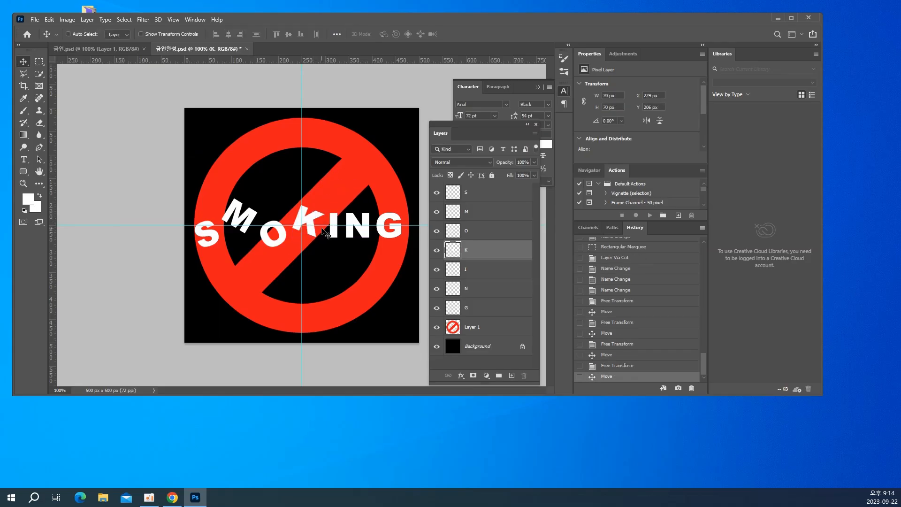
Tilt the letter I counter-clockwise with Free Transform and lower it to about X 299 px, Y 250 px
right_click(330, 224)
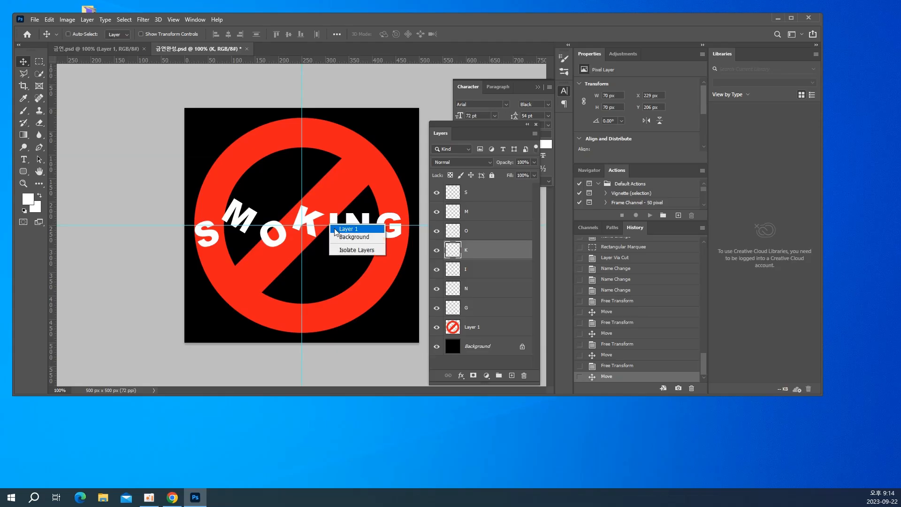
click(337, 226)
right_click(336, 223)
click(341, 228)
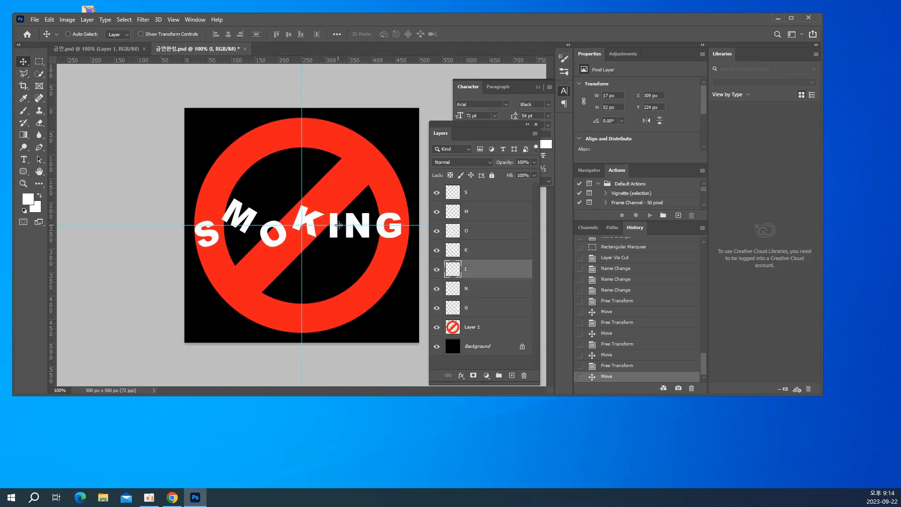
key(ctrl)
key(ctrl+t)
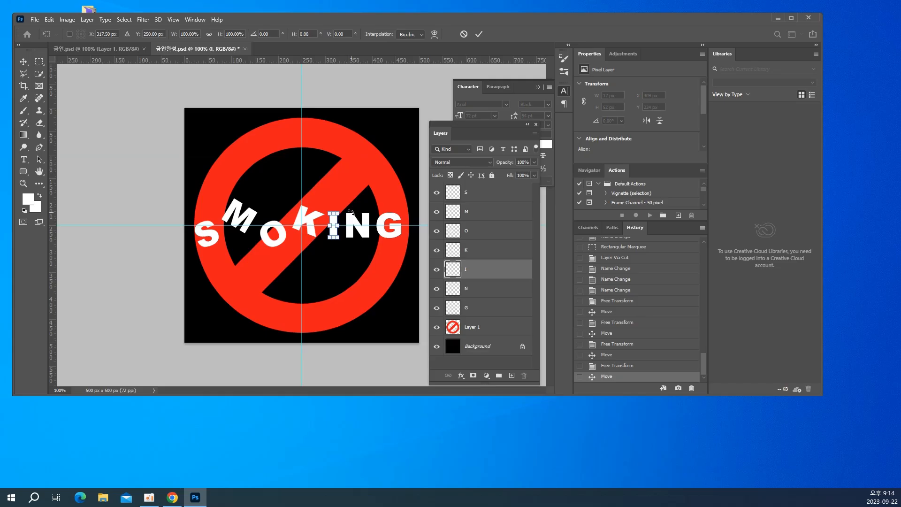
drag(351, 212, 339, 251)
key(Return)
Tilt the letter N clockwise with Free Transform and raise it to about X 340 px, Y 195 px
right_click(363, 244)
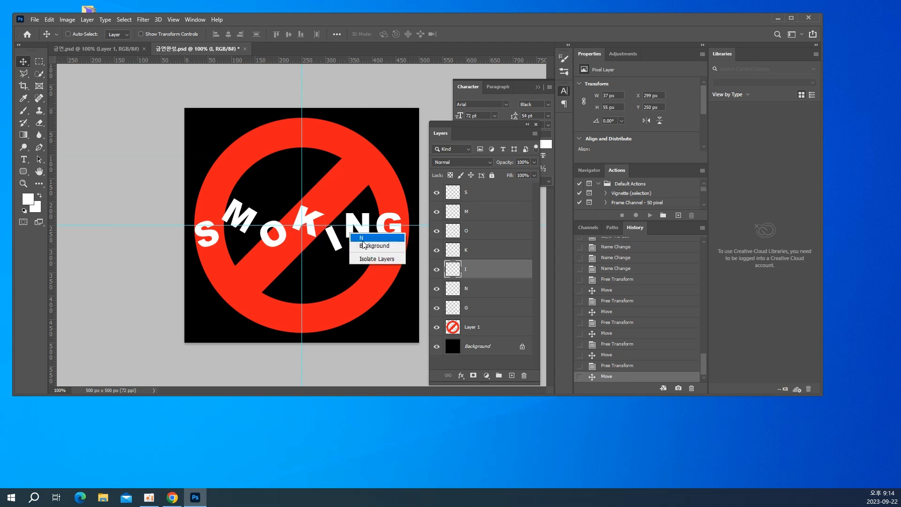
click(363, 238)
key(ctrl+t)
mouse_move(377, 209)
mouse_down()
mouse_move(381, 221)
mouse_move(360, 229)
mouse_move(362, 219)
mouse_up()
key(Return)
Tilt the letter G with Free Transform and move it down and right to about X 417 px, Y 235 px
right_click(398, 243)
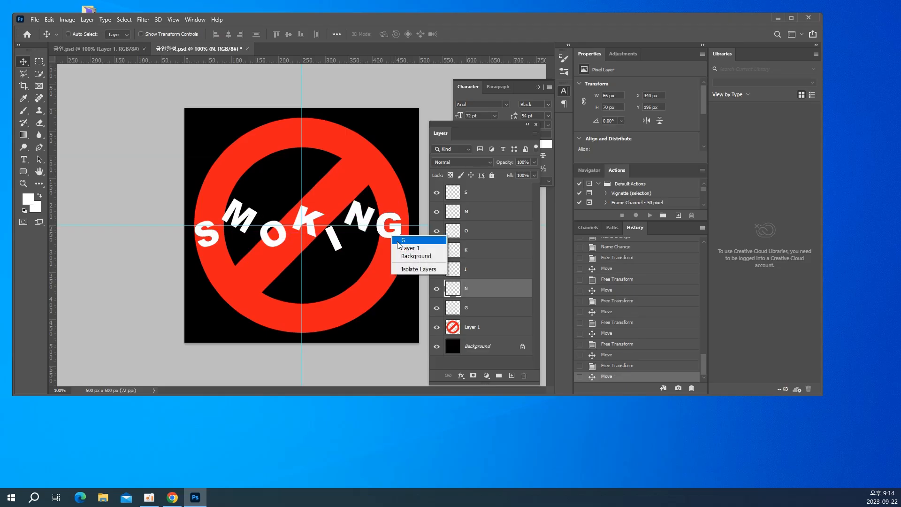
click(399, 241)
key(ctrl+t)
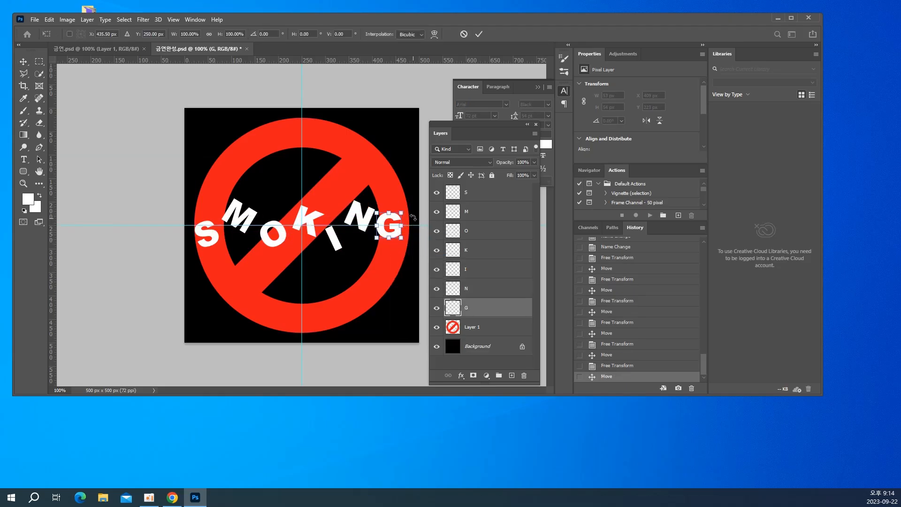
drag(413, 218, 396, 241)
key(Return)
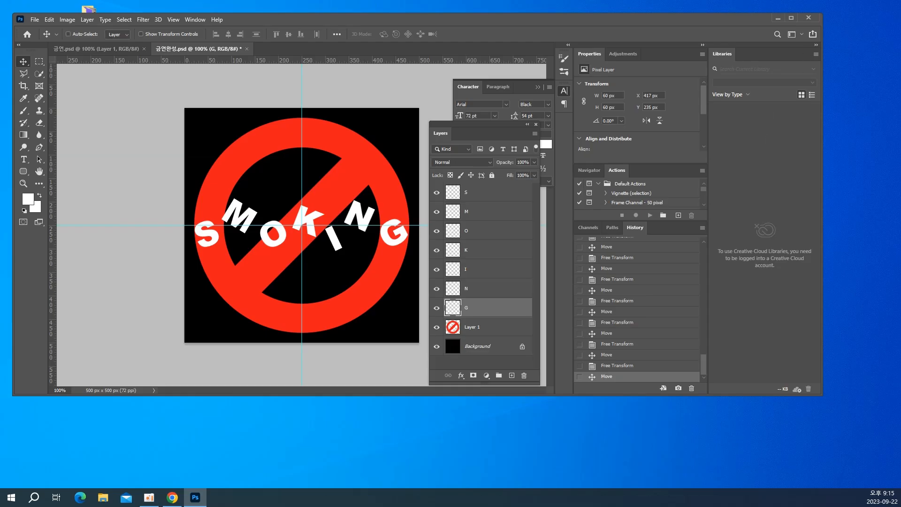
Rotate the entire canvas 90° clockwise so the SMOKING lettering runs vertically
key(alt+Tab)
click(67, 20)
mouse_move(72, 111)
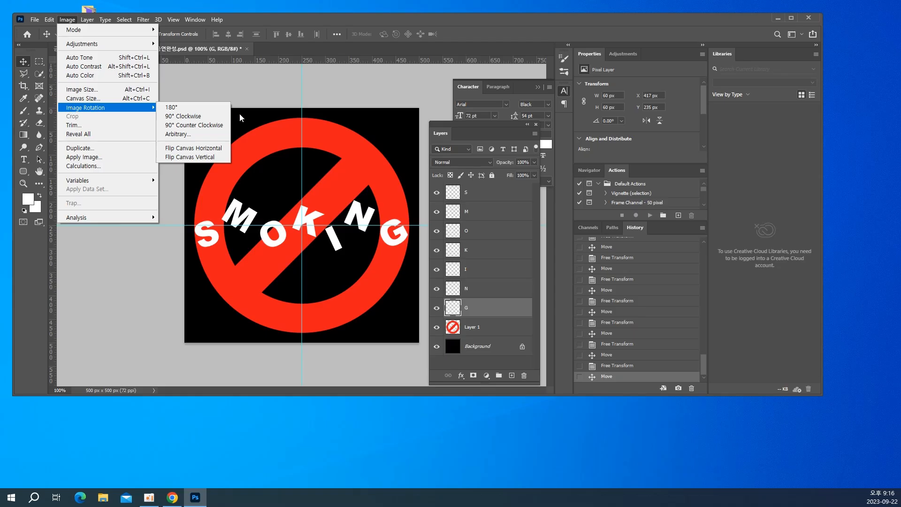
click(188, 116)
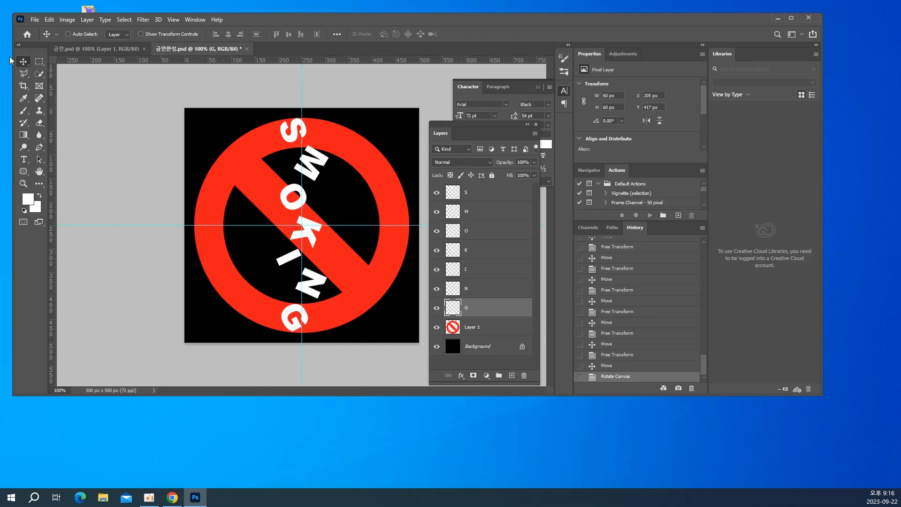
Apply the Wind filter to the S layer with method Wind, direction From the Left, three times in total
right_click(293, 139)
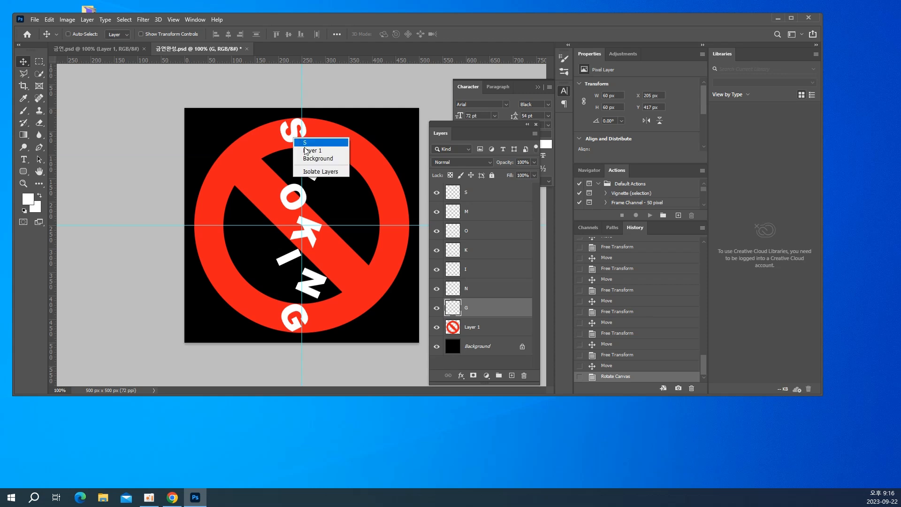
click(306, 144)
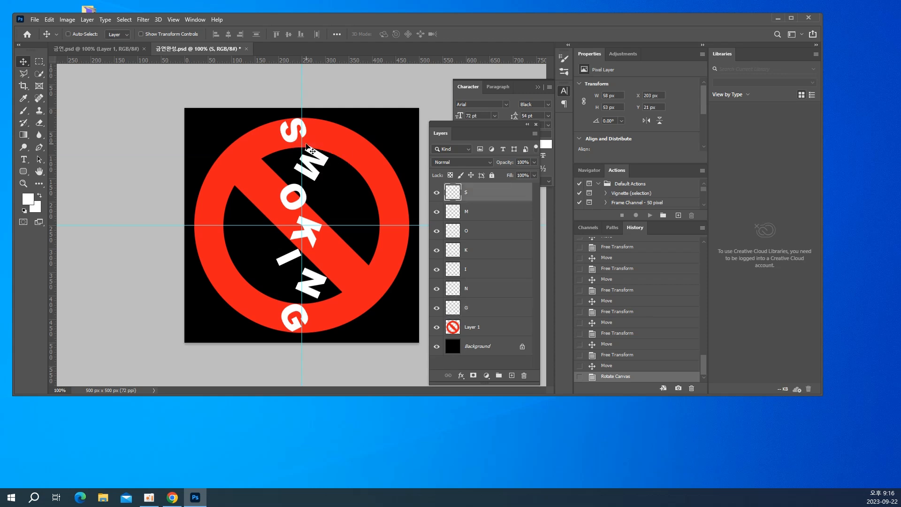
click(146, 20)
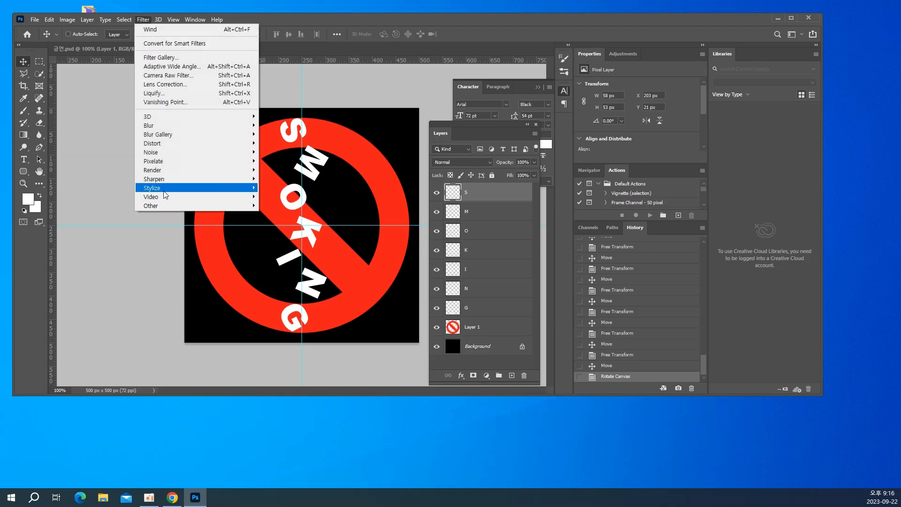
mouse_move(164, 191)
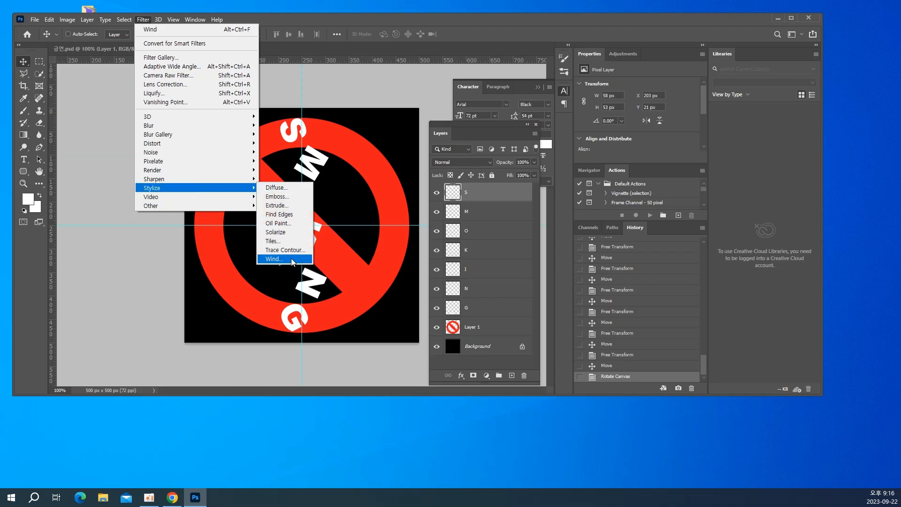
click(300, 264)
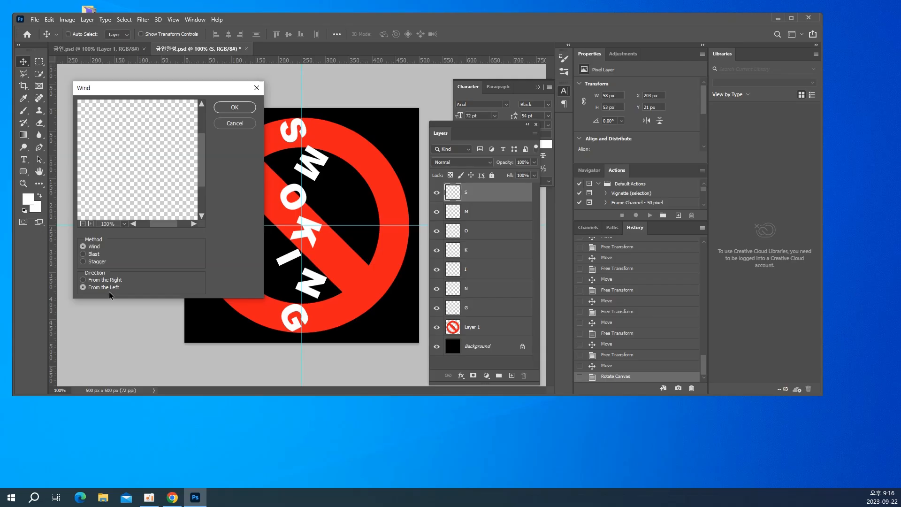
click(230, 108)
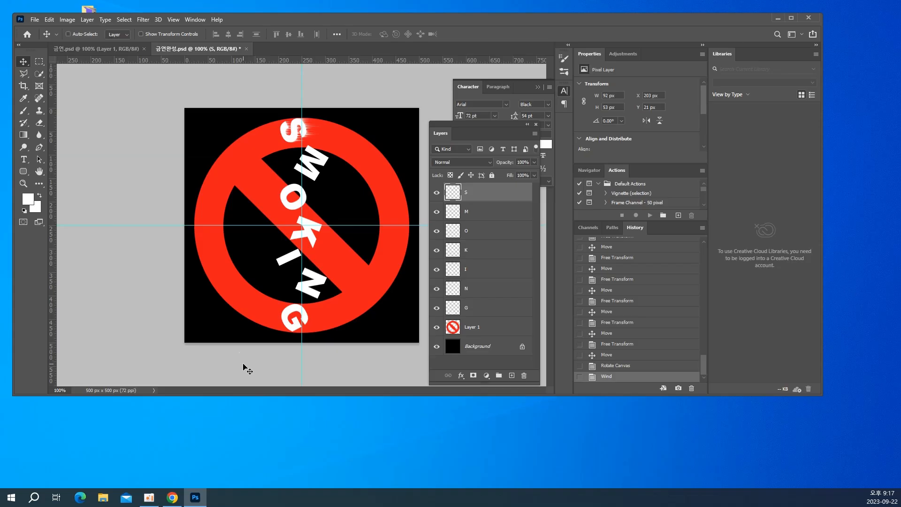
key(ctrl)
key(ctrl+alt+f)
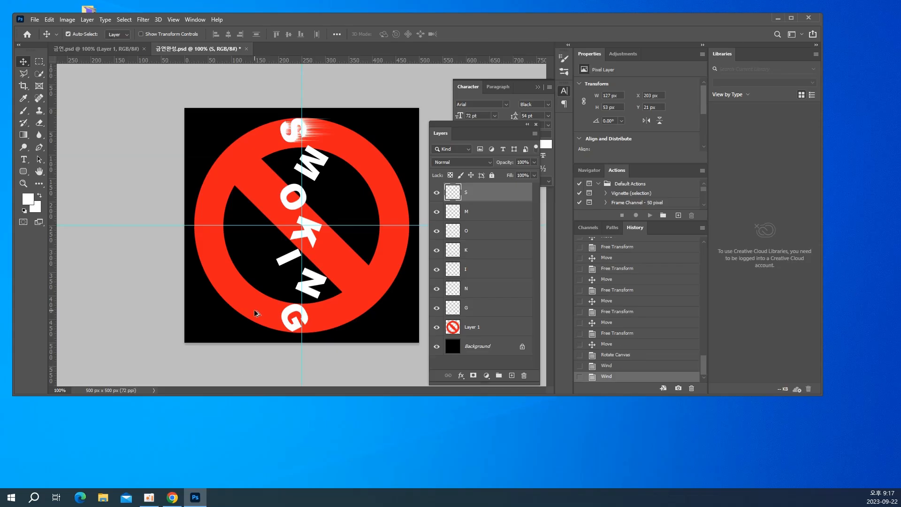
key(ctrl+alt+f)
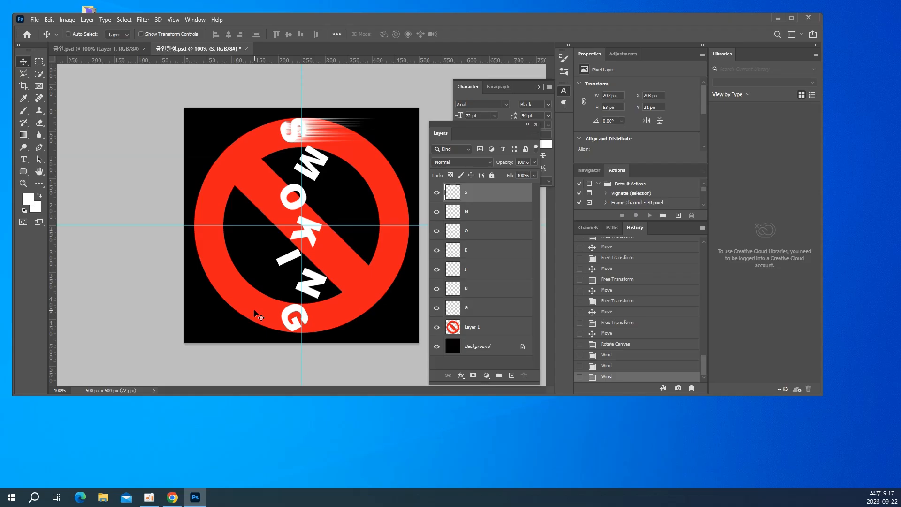
Select the M layer and apply the same Wind filter to it three times
right_click(323, 166)
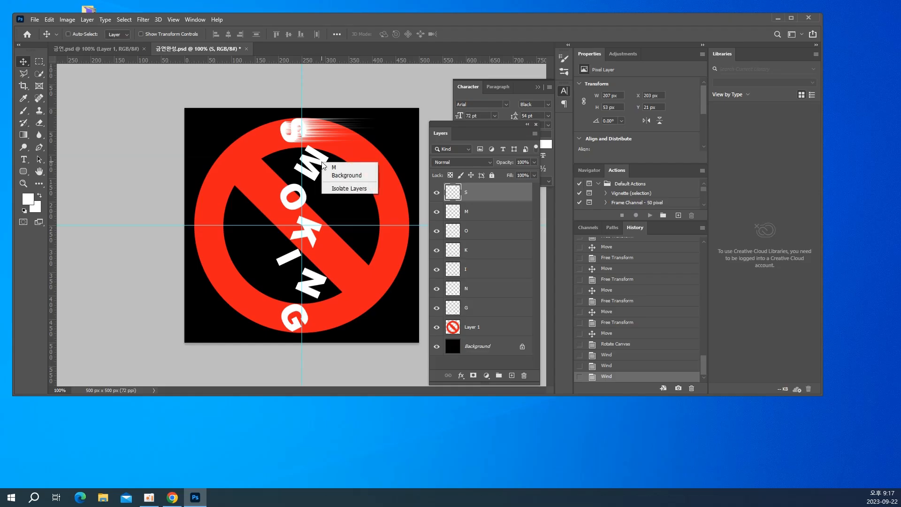
click(330, 167)
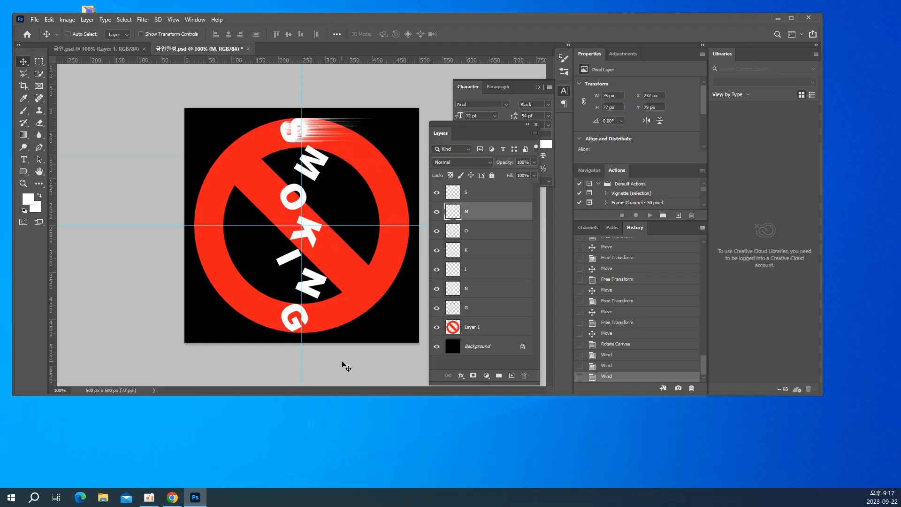
key(ctrl)
key(ctrl+alt+f)
key(ctrl+alt+f)
key(ctrl+alt+f)
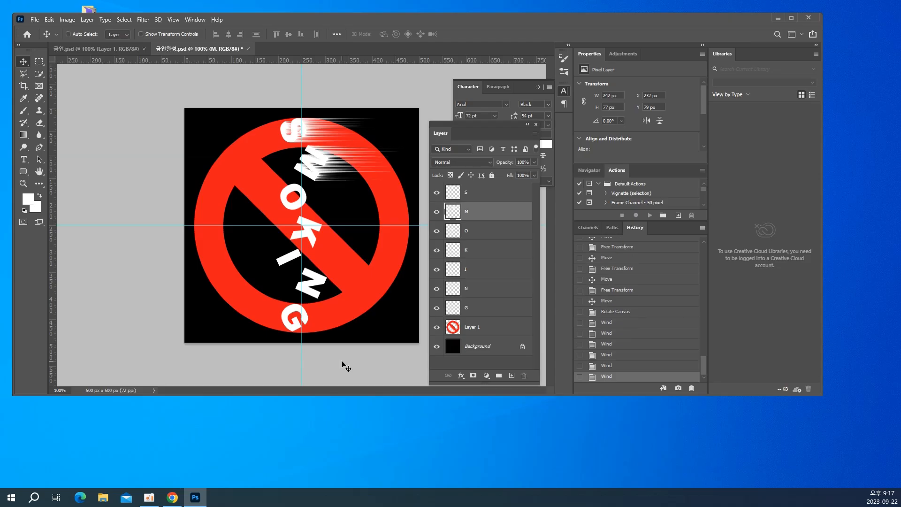
Select the letter O layer and apply the same Wind filter three times
right_click(298, 206)
click(319, 209)
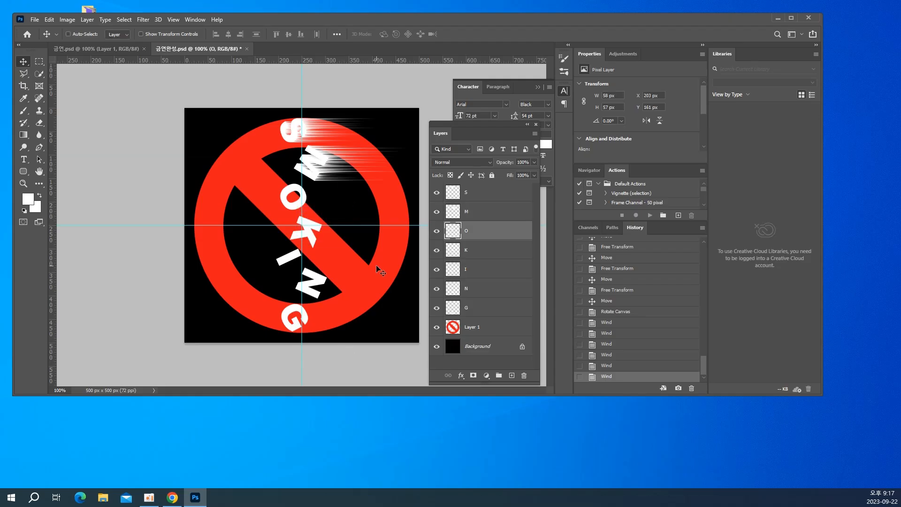
key(ctrl)
key(ctrl+alt+f)
key(ctrl+alt+f)
key(ctrl+alt+f)
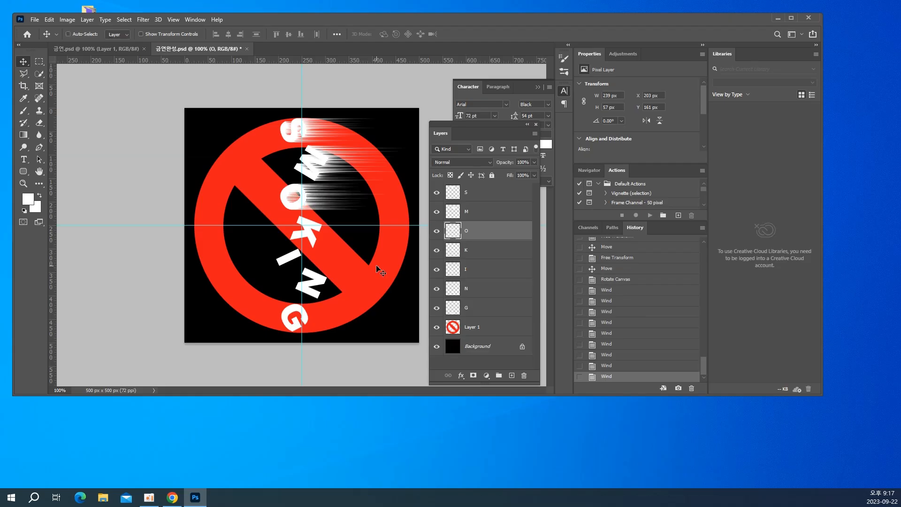
Select the K layer and repeat the last Wind filter on it three times
right_click(307, 231)
click(317, 237)
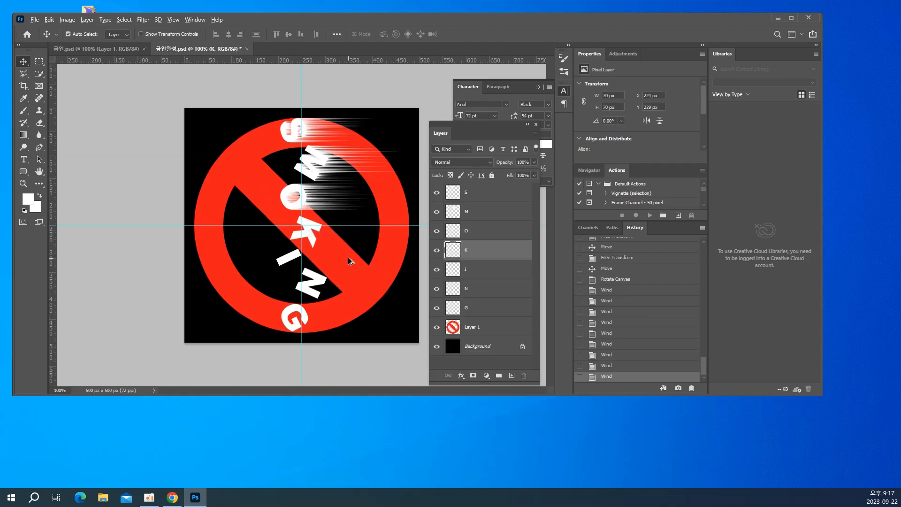
key(ctrl+alt+f)
key(ctrl+alt+f)
key(ctrl+alt+f)
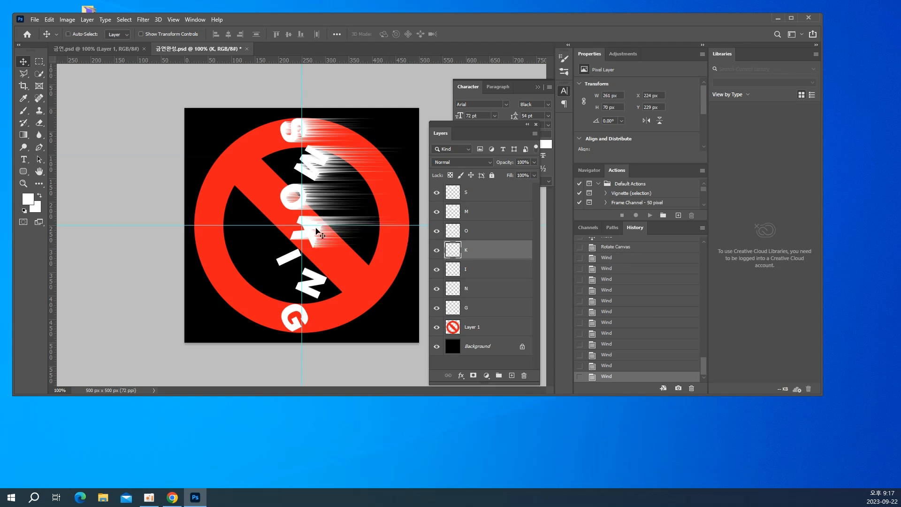
Select the letter I layer and repeat the last Wind filter three times
right_click(303, 258)
click(305, 260)
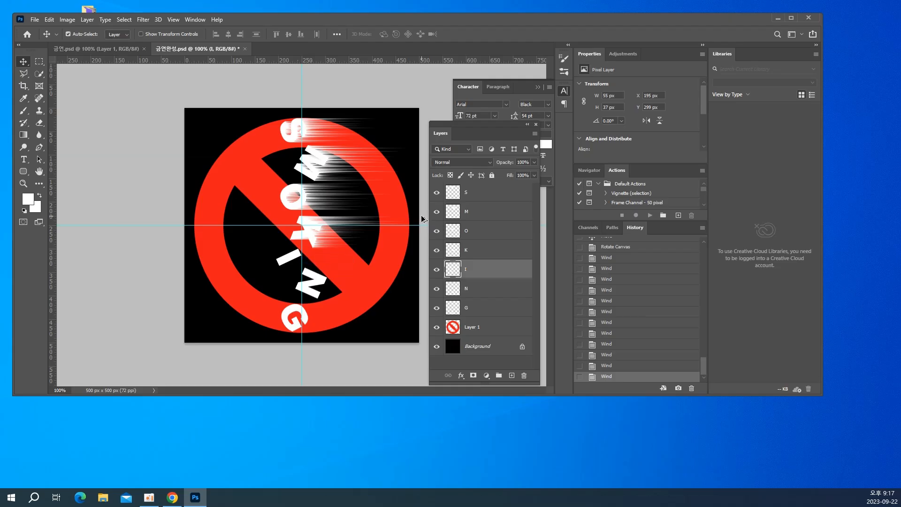
key(ctrl+alt+f)
key(ctrl+alt+f)
key(ctrl+alt+f)
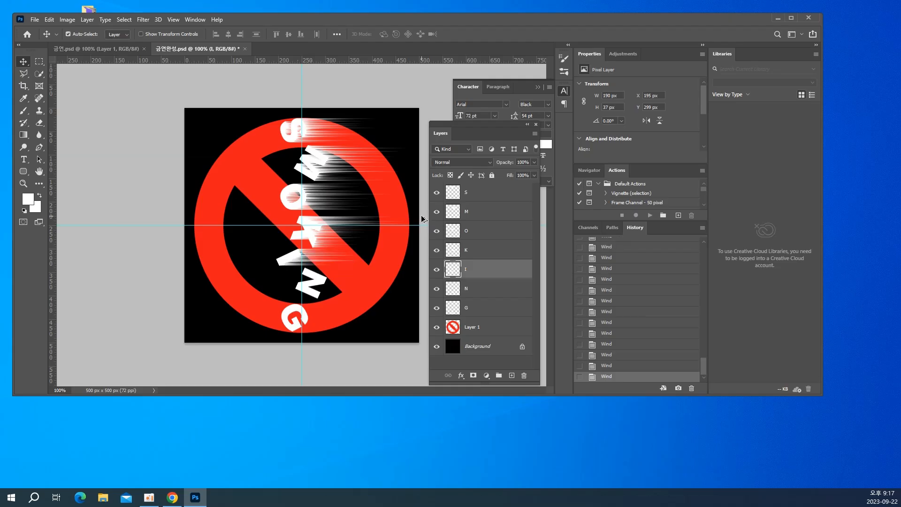
Select the N layer and apply the last Wind filter to it three times
right_click(321, 282)
click(332, 286)
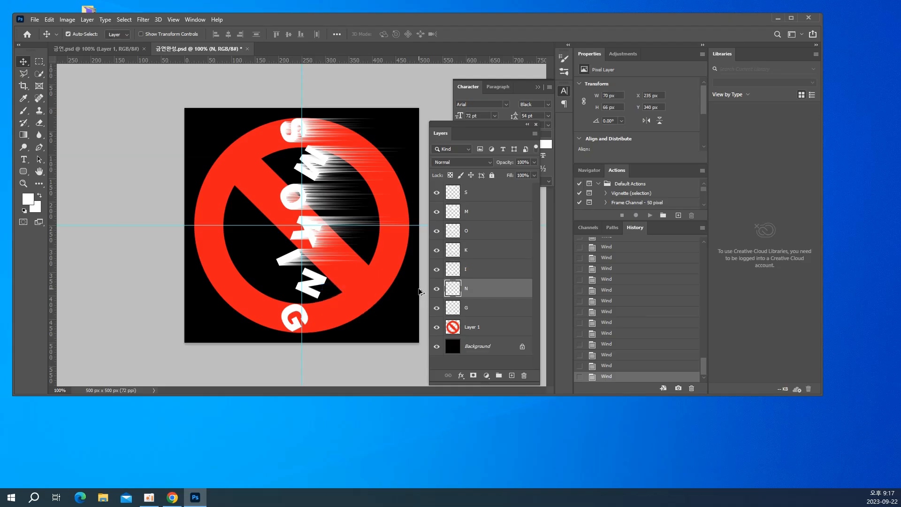
key(ctrl+alt+f)
key(ctrl+alt+f)
key(ctrl+alt+f)
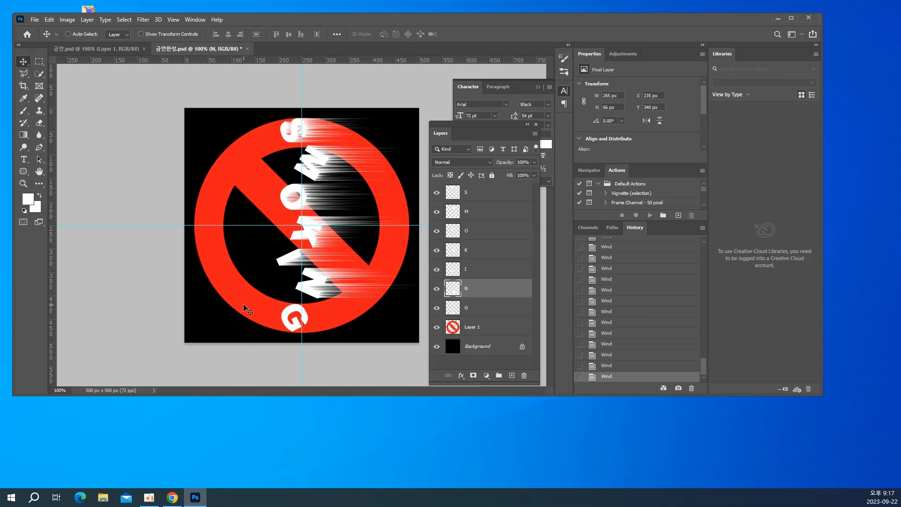
Select the G layer and repeat the last Wind filter on it three times, matching the other letters
right_click(285, 316)
click(293, 321)
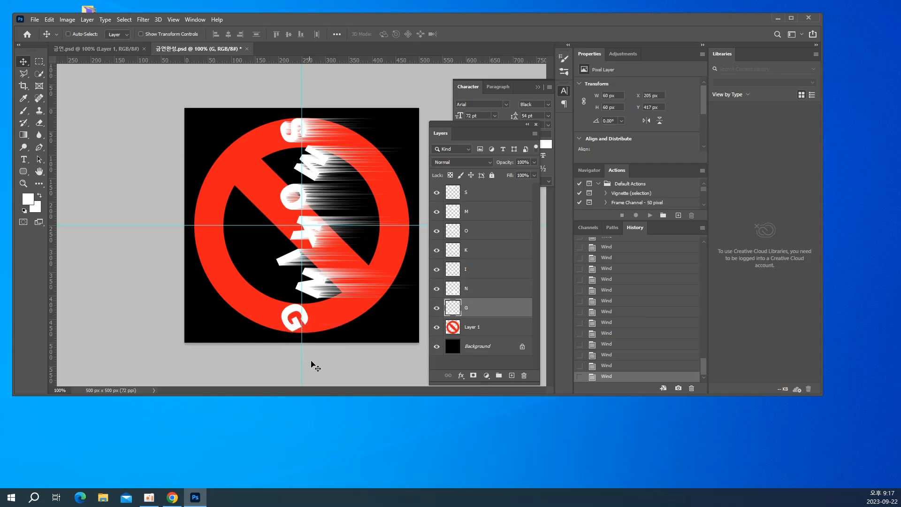
key(ctrl+alt+f)
key(ctrl+alt+f)
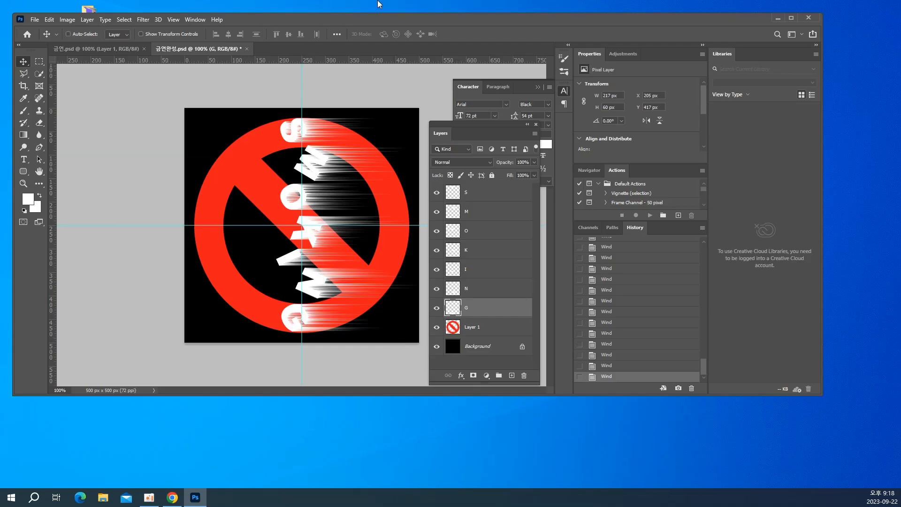
Rotate the canvas 90° counter-clockwise so the lettering reads horizontally with its streaks pointing upward
click(68, 21)
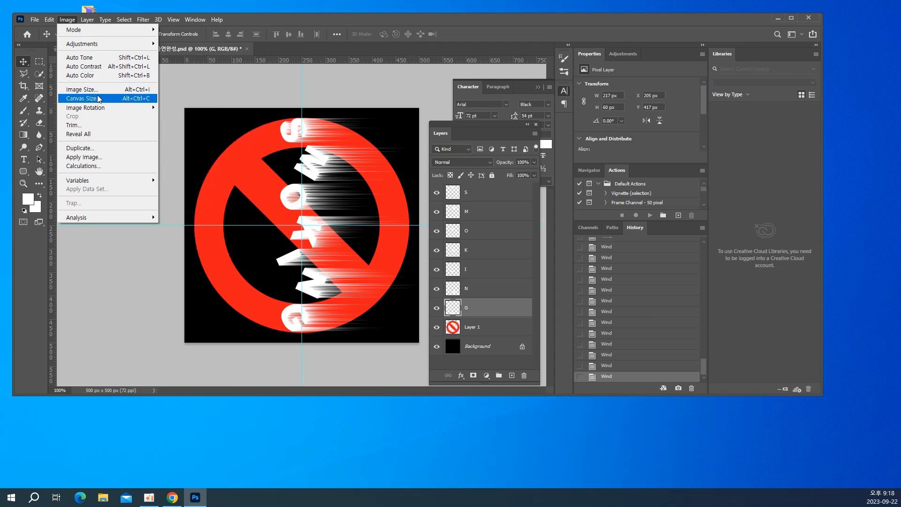
mouse_move(98, 107)
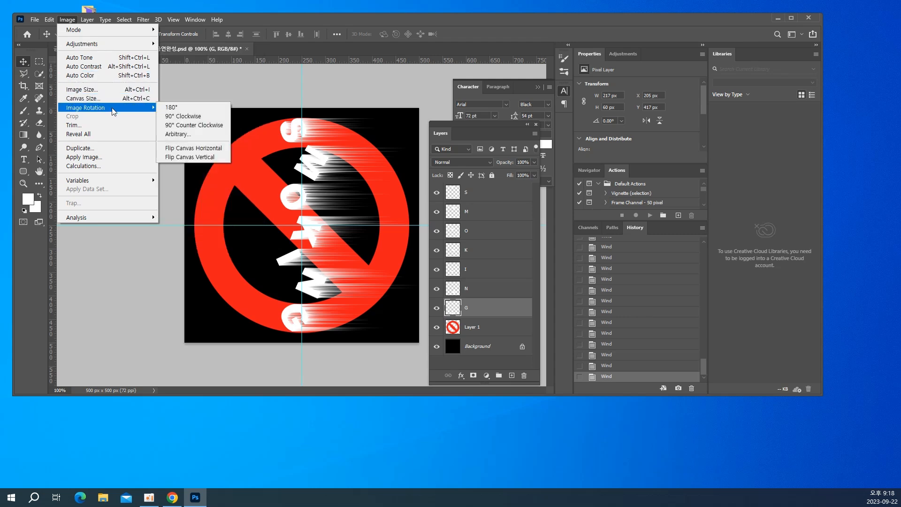
click(197, 125)
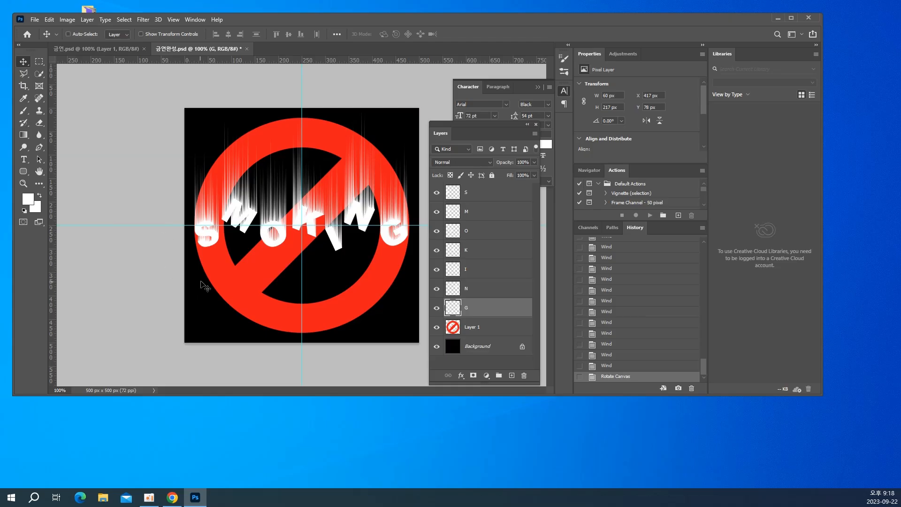
Apply the Ripple distortion filter to the S layer with an amount of 100% and size Medium
right_click(212, 234)
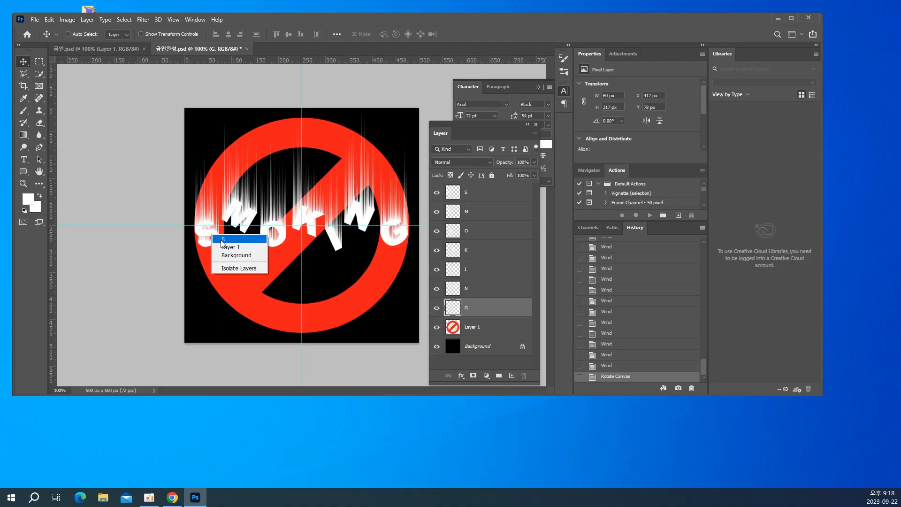
click(222, 240)
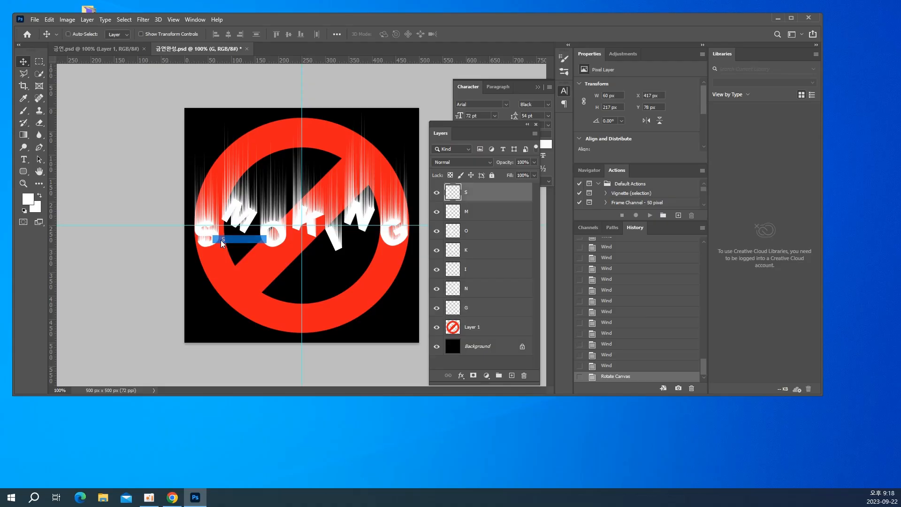
click(140, 21)
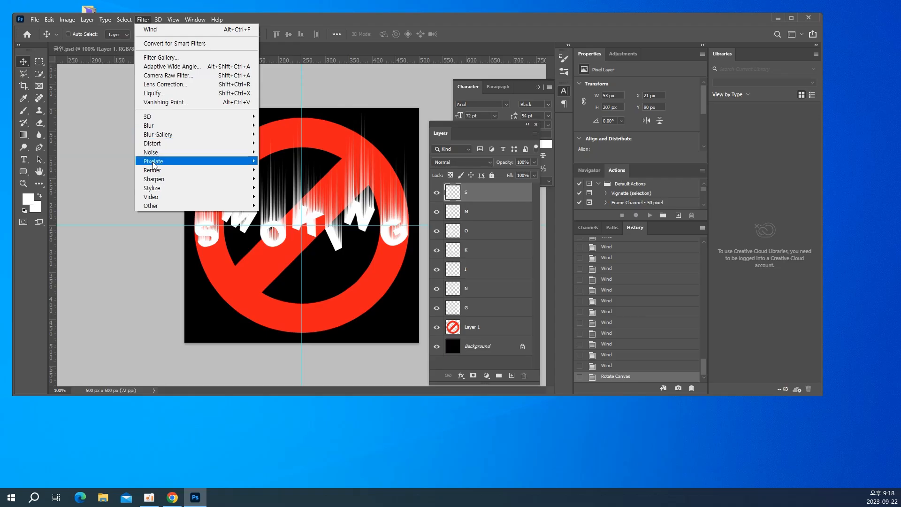
mouse_move(164, 146)
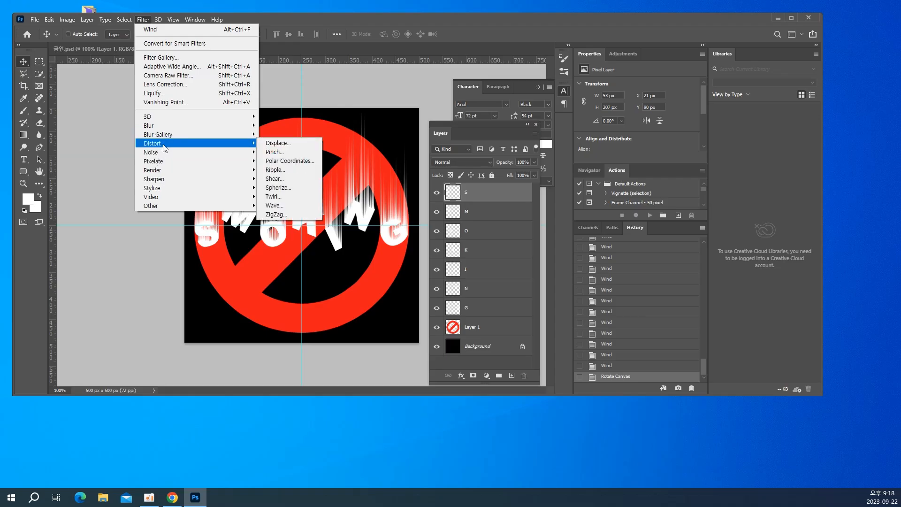
click(301, 169)
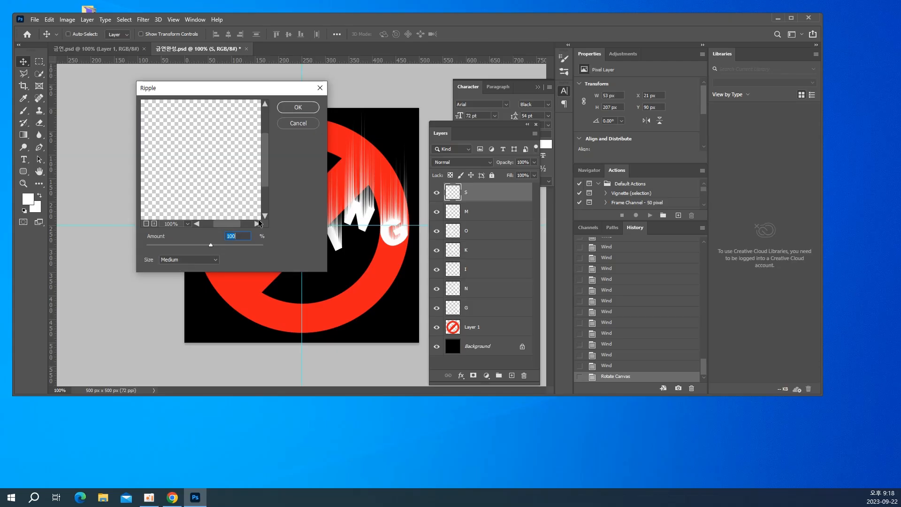
click(297, 107)
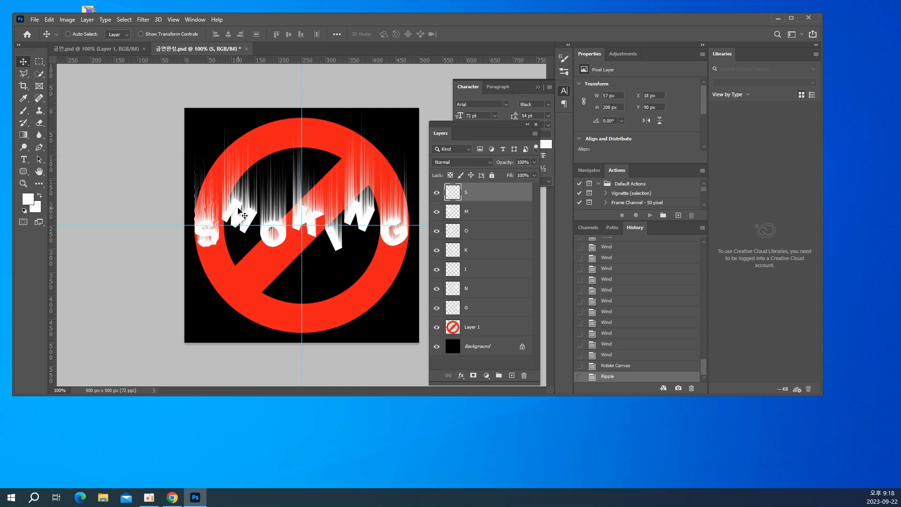
Select the M layer and apply the same Ripple filter to it
right_click(238, 208)
click(248, 215)
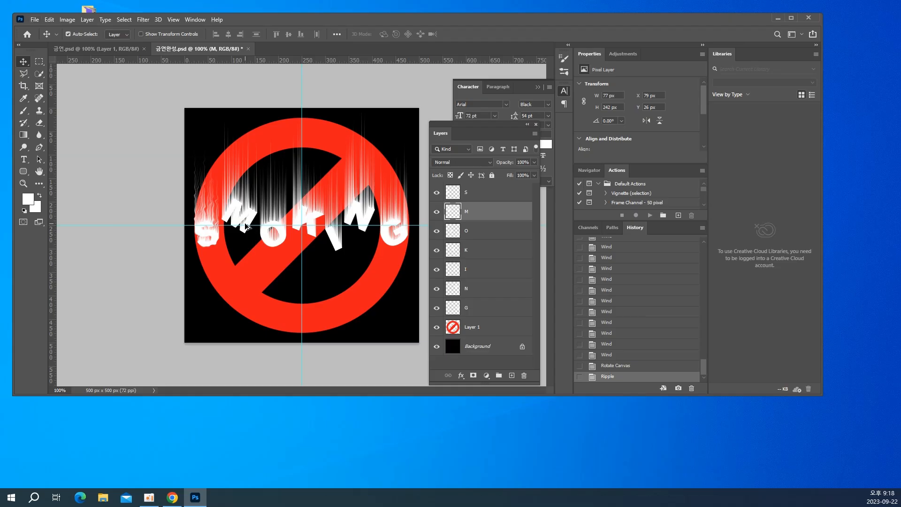
key(ctrl+f)
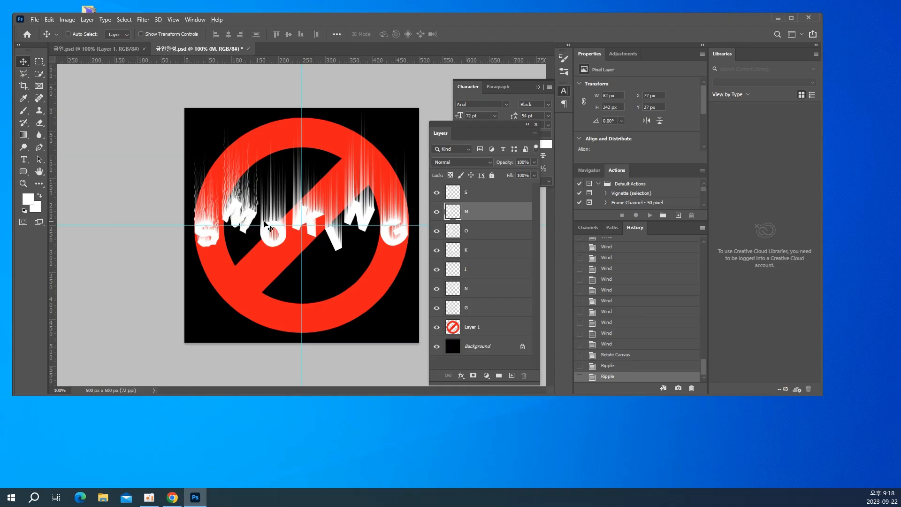
Select the O letter layer and apply the last-used Ripple filter to it twice
right_click(264, 223)
click(276, 228)
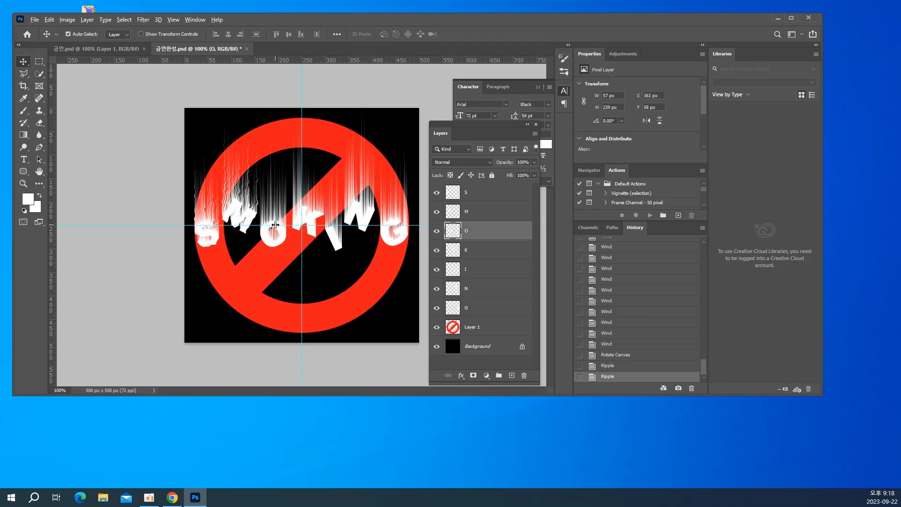
key(ctrl+f)
right_click(313, 220)
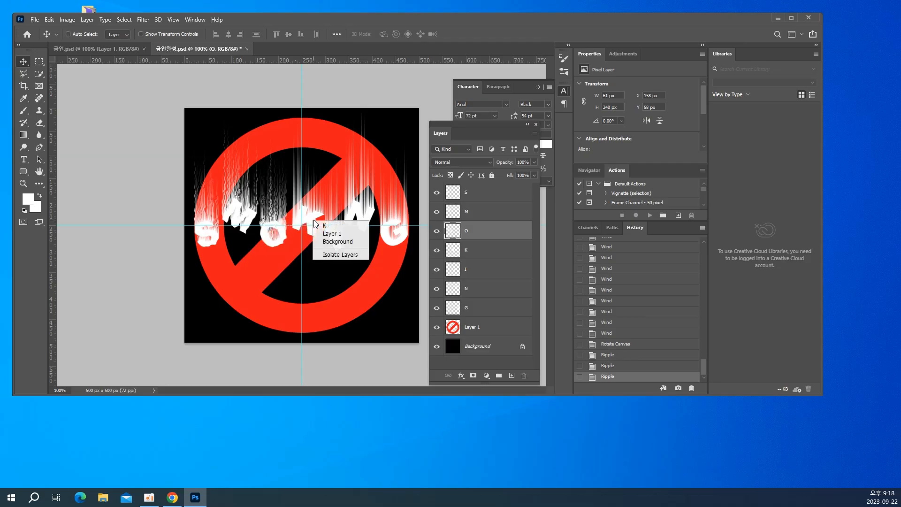
click(315, 220)
key(ctrl+f)
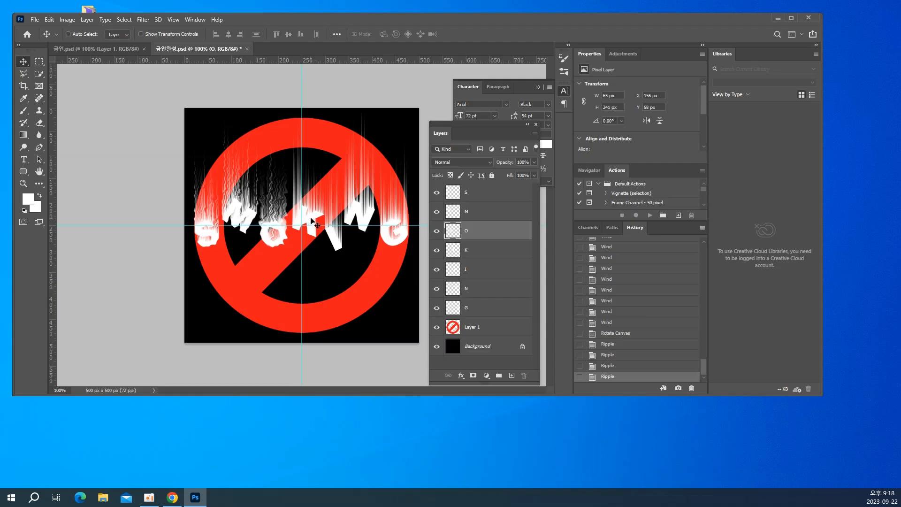
Repeat the last Ripple filter once on the K layer and once on the I layer
right_click(314, 219)
click(318, 224)
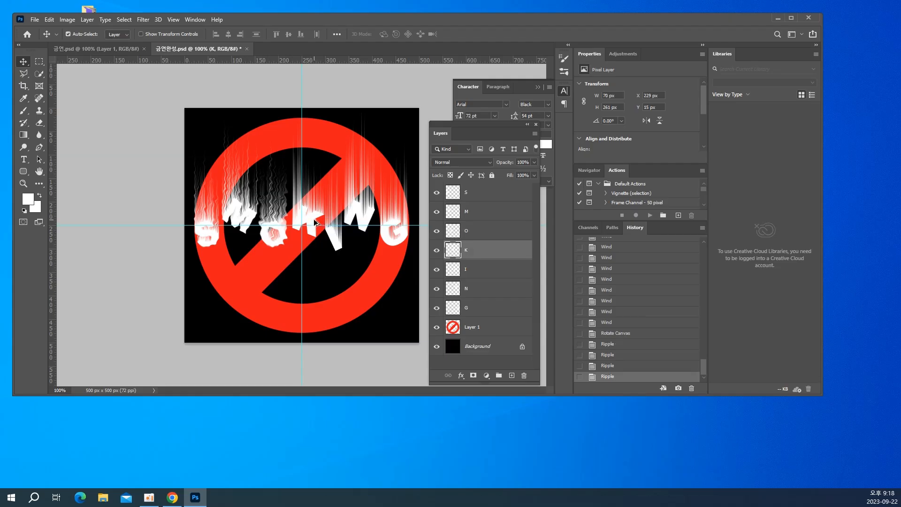
key(ctrl+f)
right_click(336, 237)
click(342, 241)
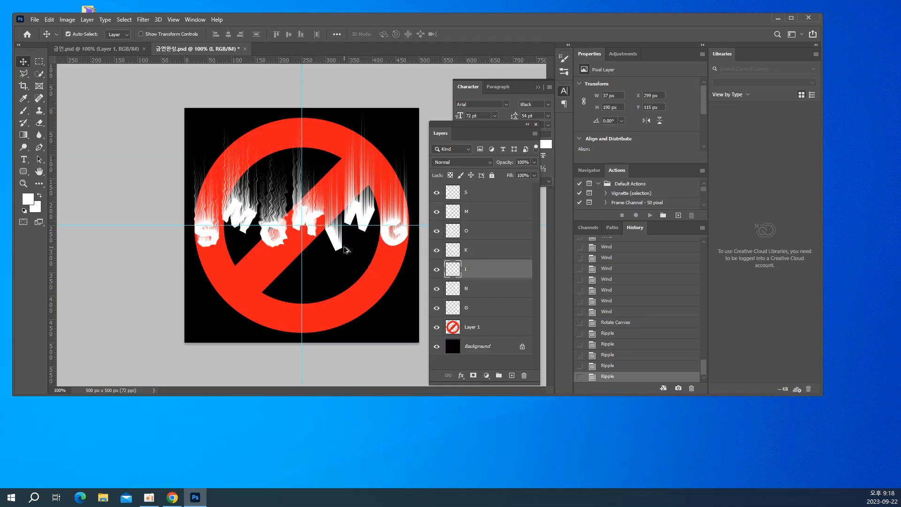
key(ctrl+f)
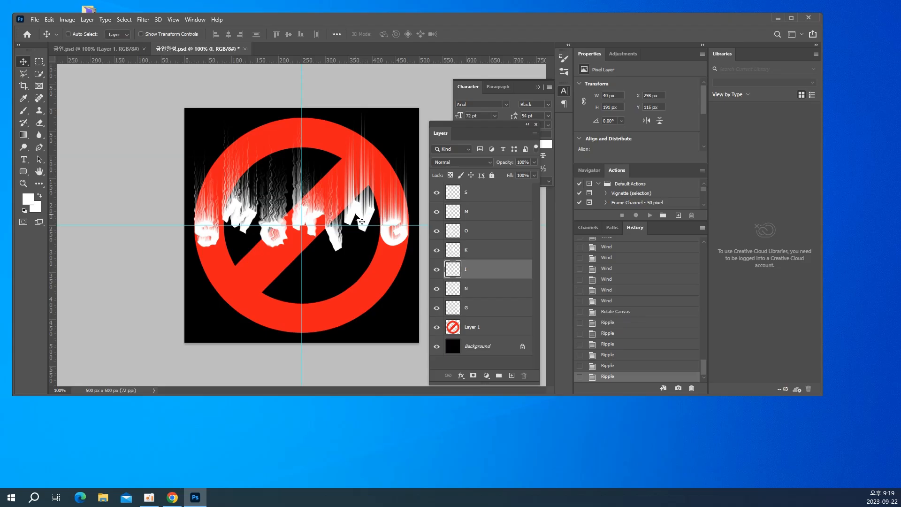
Repeat the last Ripple filter once on the N layer and once on the G layer
right_click(360, 211)
click(371, 215)
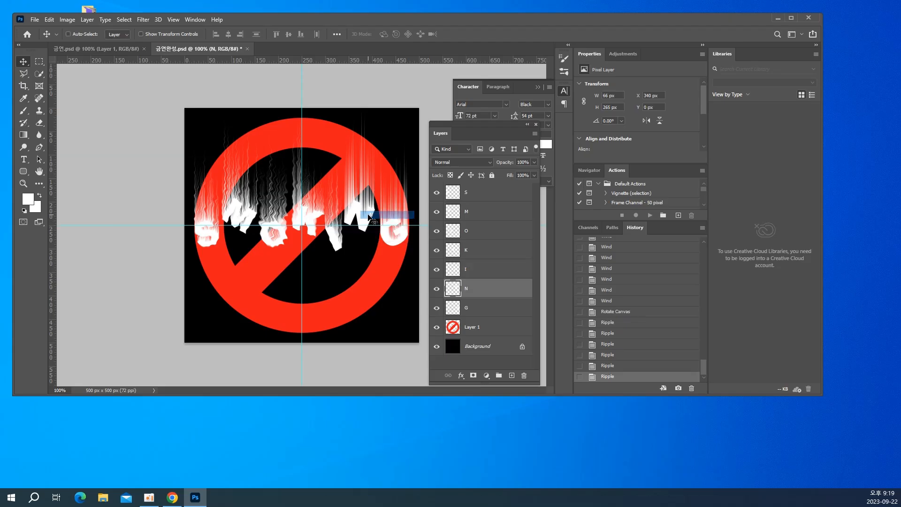
key(ctrl+f)
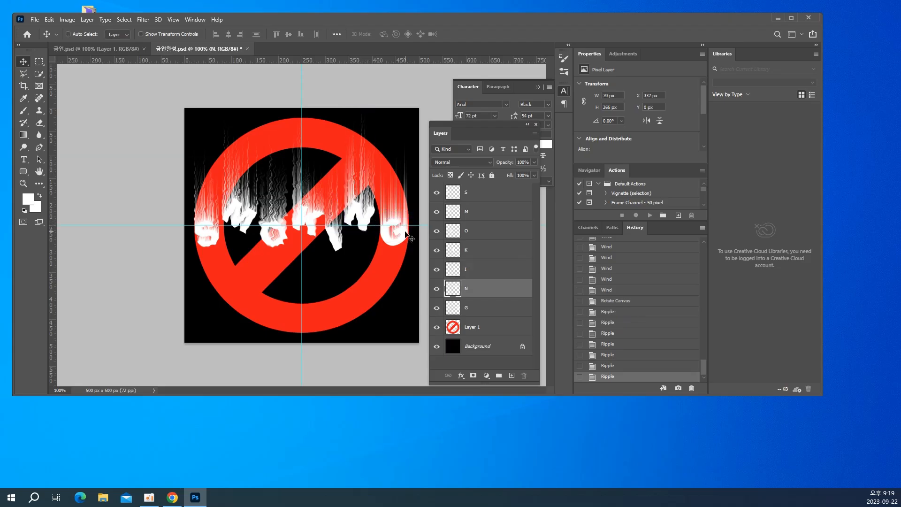
right_click(399, 239)
click(408, 239)
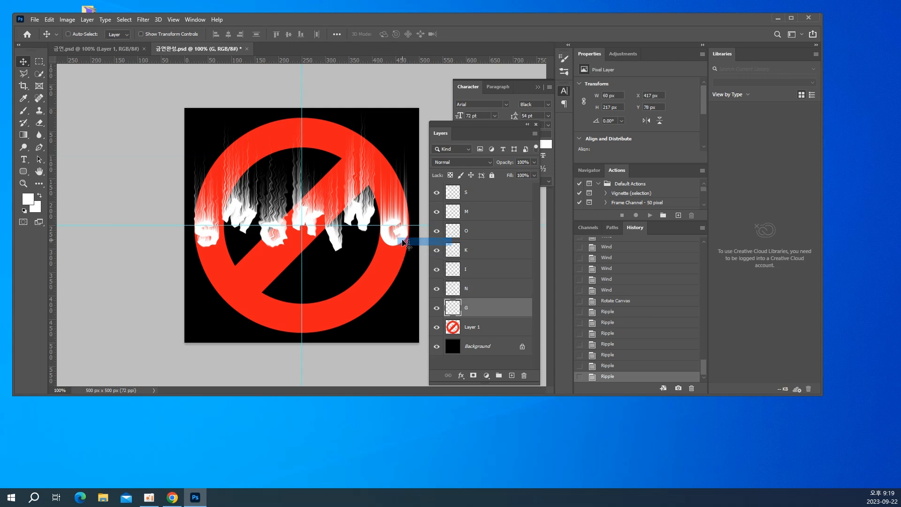
key(ctrl+f)
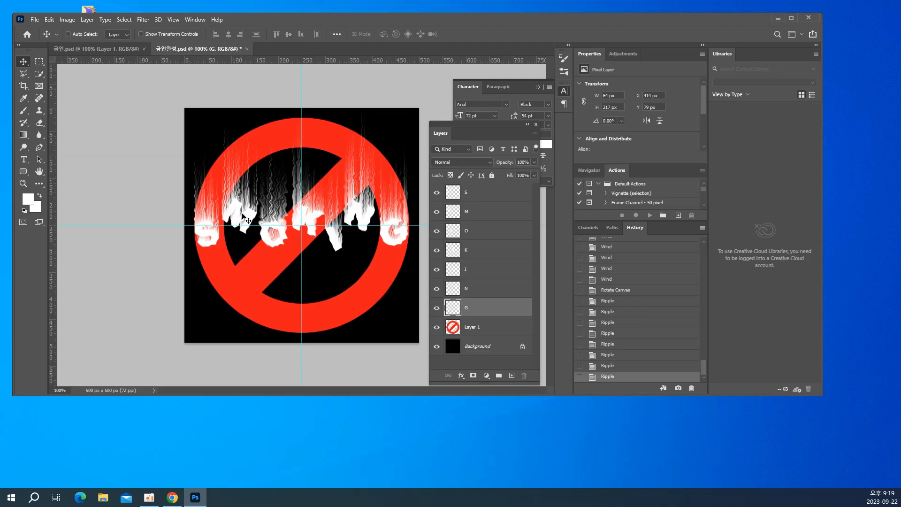
Colorize the M layer green with Hue/Saturation, using Hue 119, Saturation 71 and Lightness -41
right_click(242, 210)
click(254, 216)
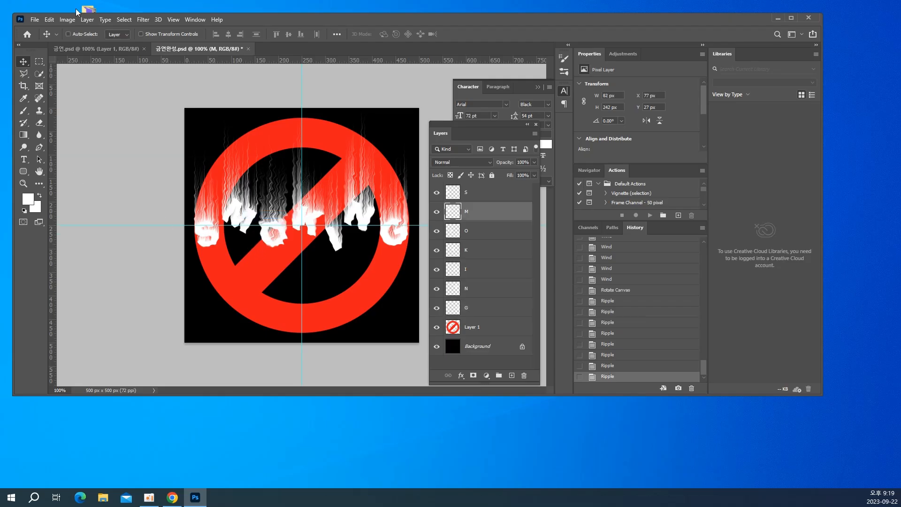
click(69, 20)
mouse_move(75, 43)
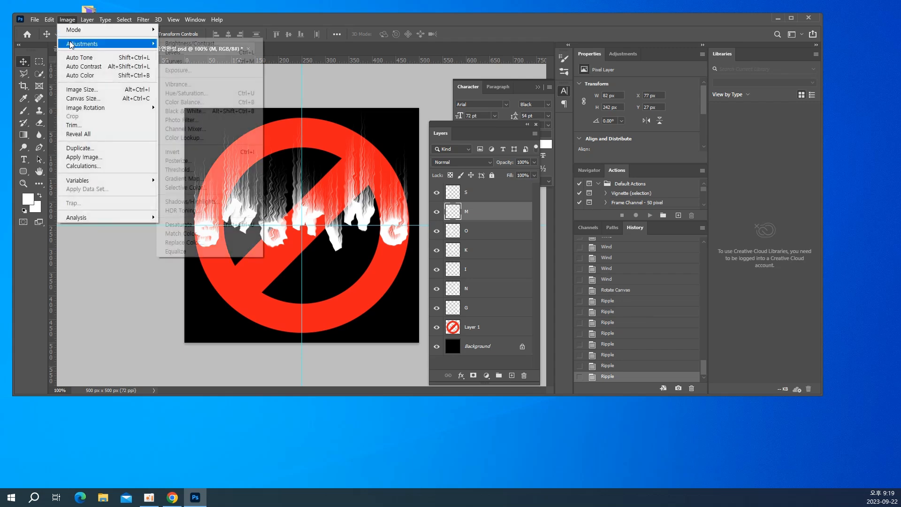
click(189, 93)
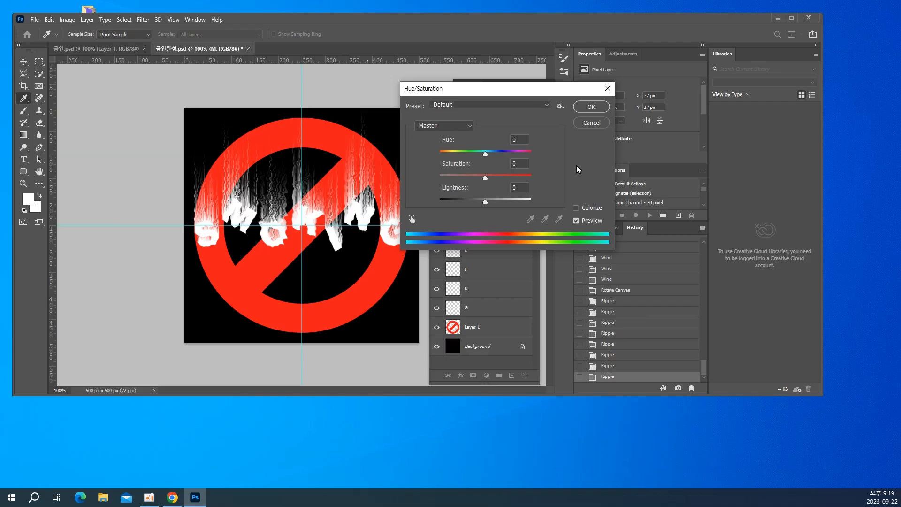
click(576, 208)
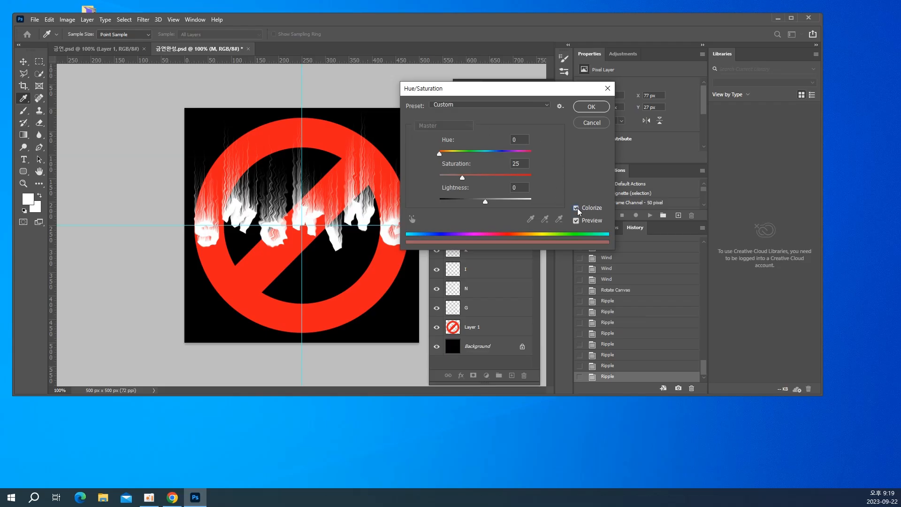
drag(483, 203, 506, 181)
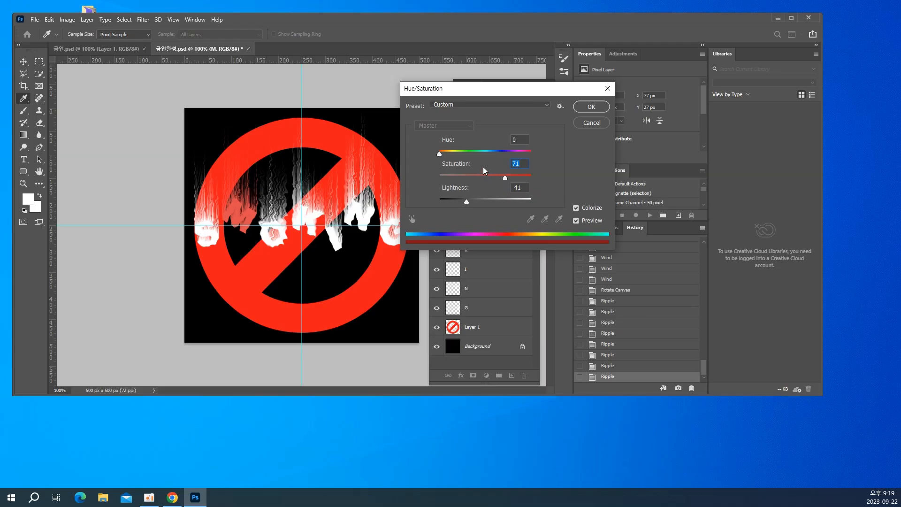
drag(448, 155, 472, 157)
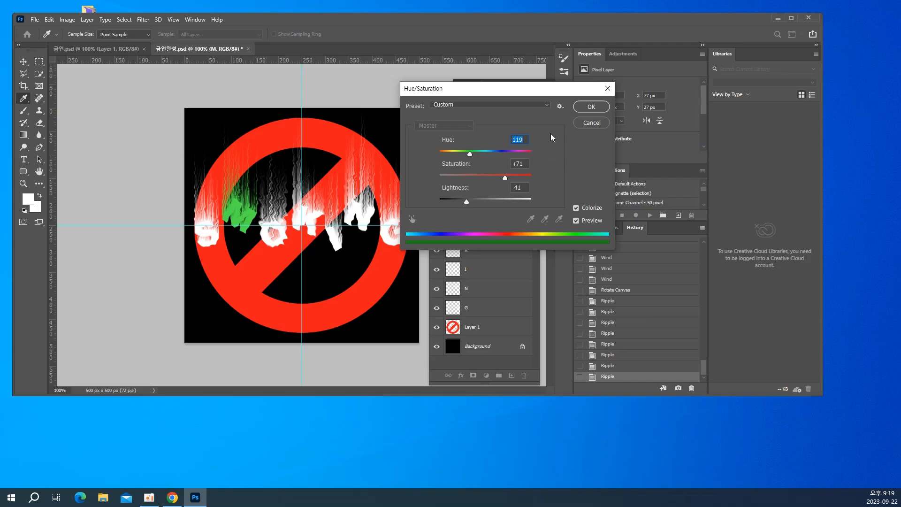
click(584, 107)
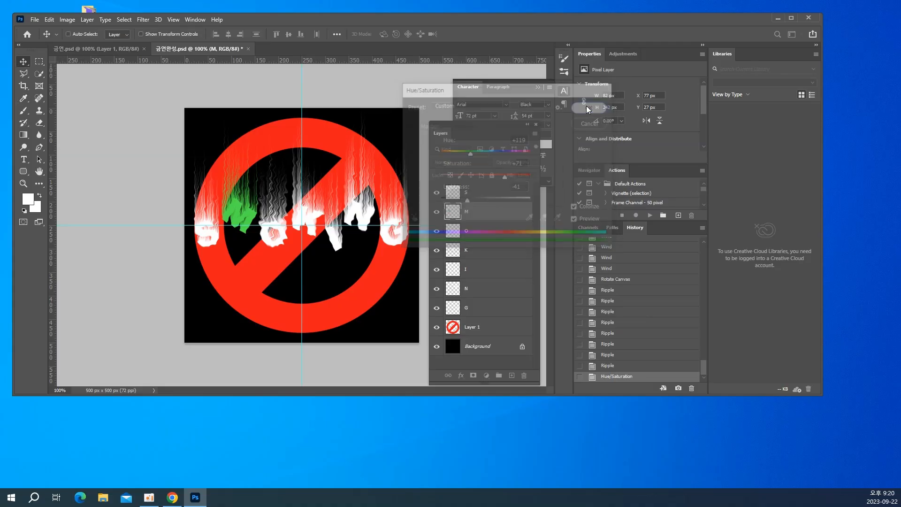
Colorize the N layer blue with Hue/Saturation, using Hue 235, Saturation 77 and Lightness -32
right_click(353, 216)
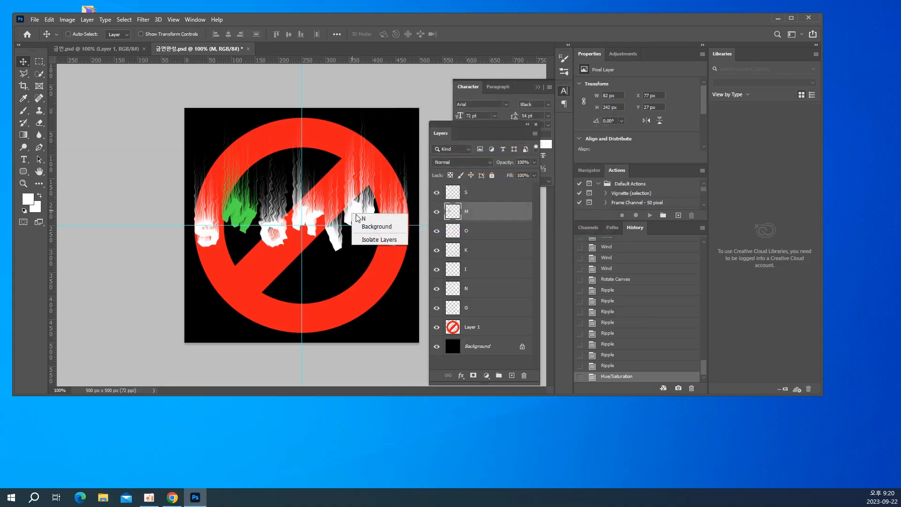
click(365, 219)
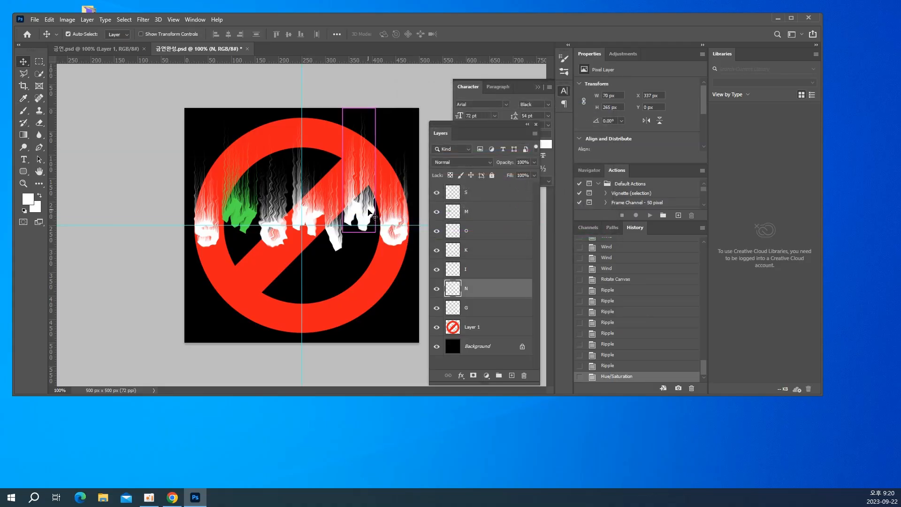
key(ctrl+u)
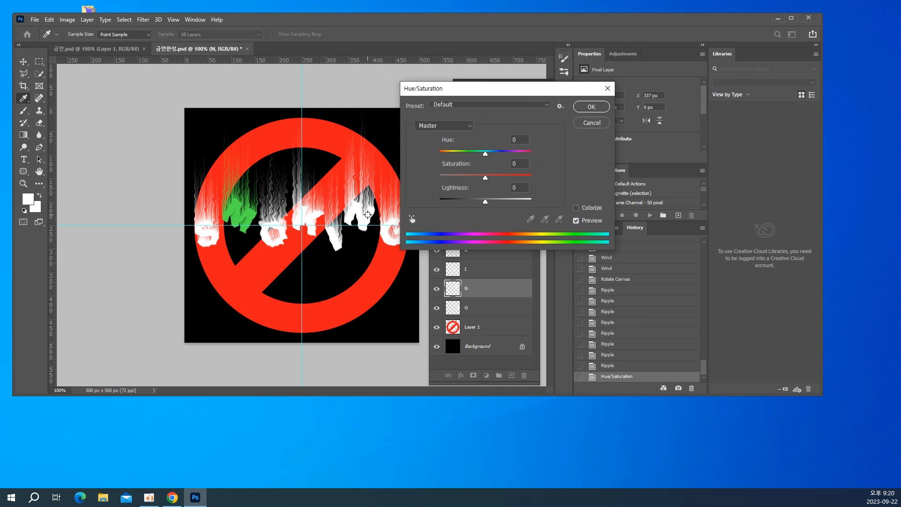
click(576, 208)
click(464, 201)
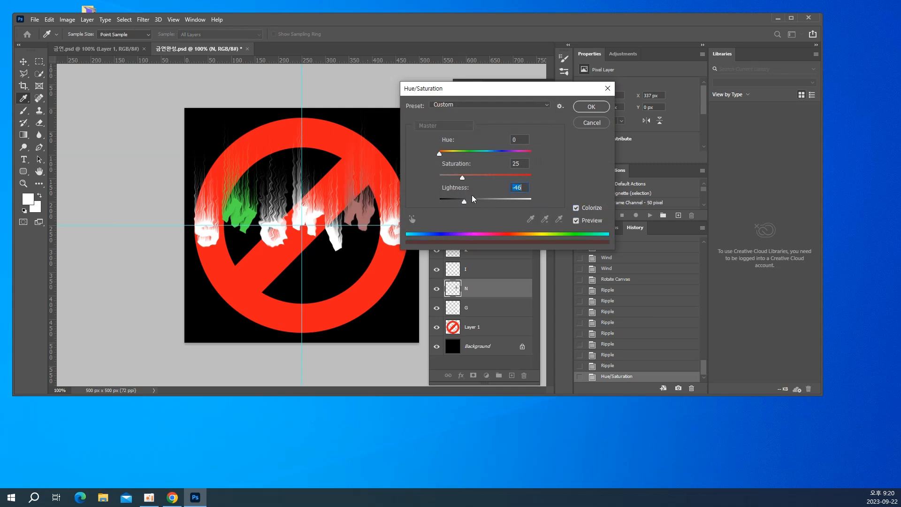
drag(467, 178, 501, 177)
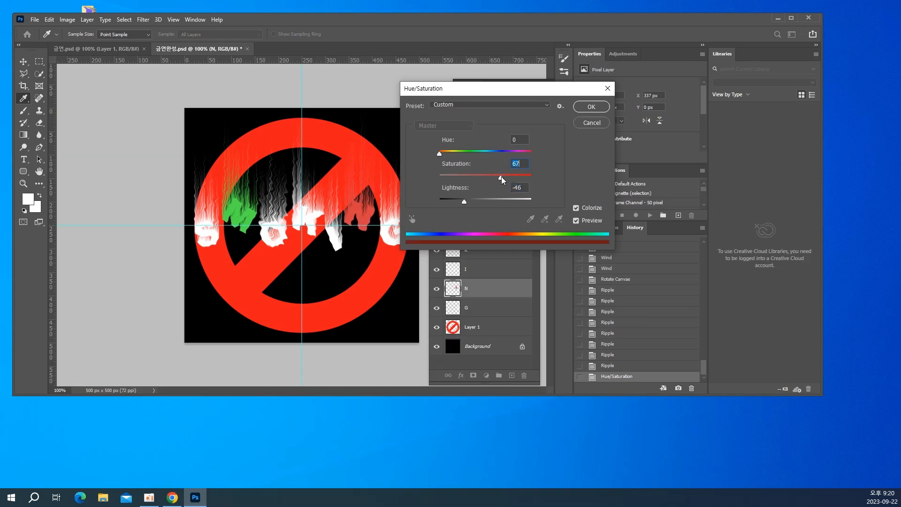
click(503, 153)
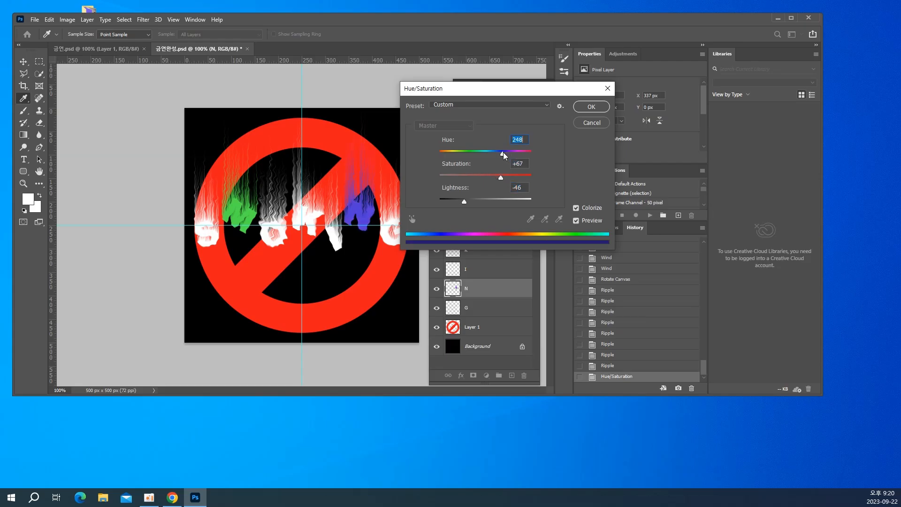
drag(503, 153, 510, 181)
drag(464, 200, 471, 202)
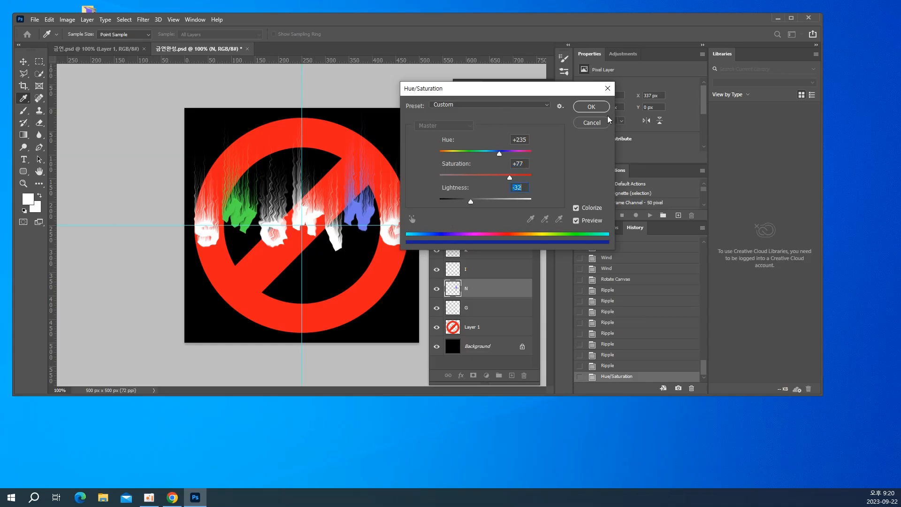
click(595, 108)
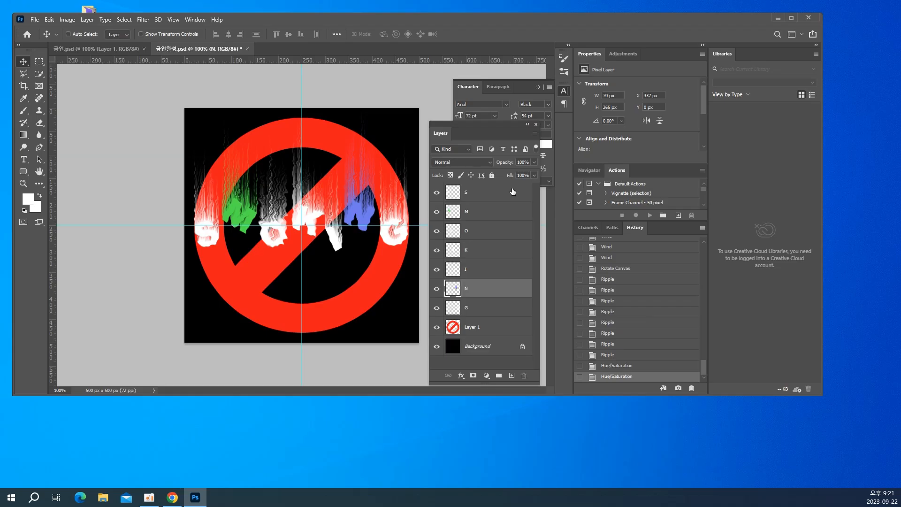
Save 금연완성.psd, and close both it and the reference document 금연.psd
key(ctrl+s)
key(ctrl)
key(ctrl+w)
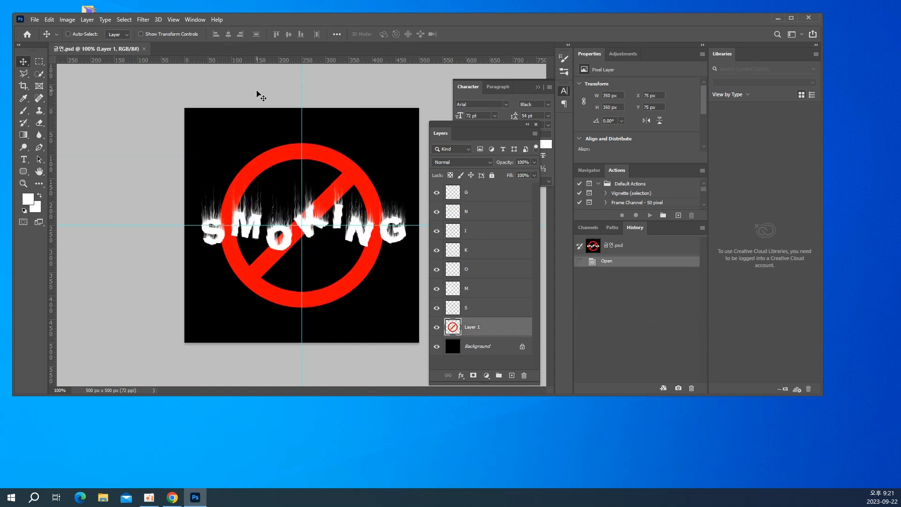
key(ctrl+w)
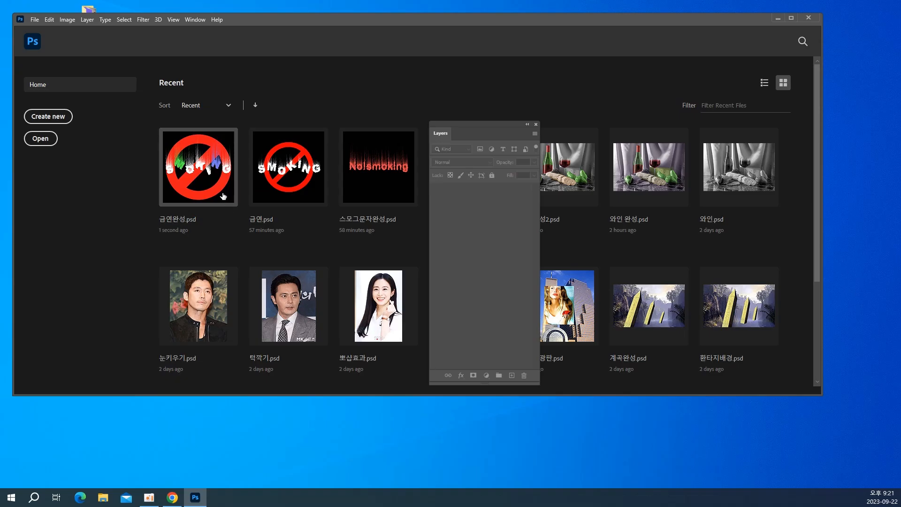
Open 문자둘_블러.psd and 문자둘_블러_소스.psd together from the 3회차 folder, and bring 문자둘_블러.psd to the front
click(35, 19)
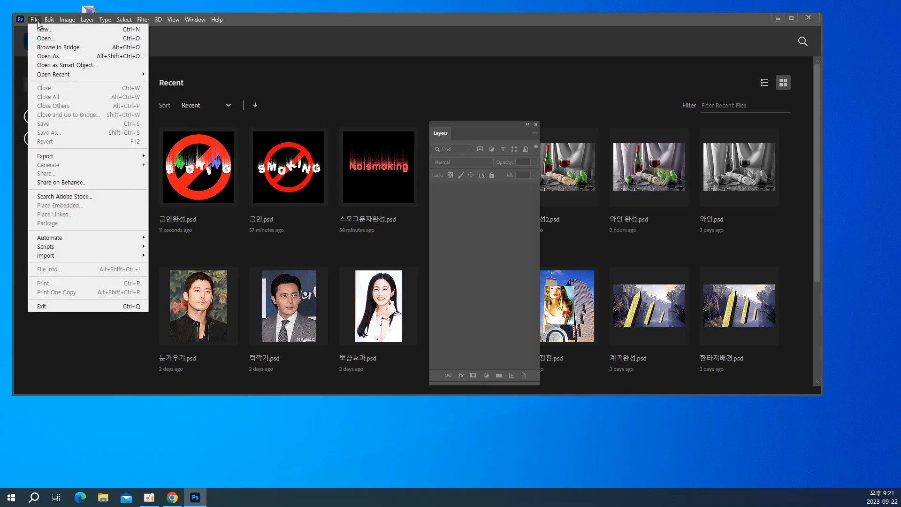
click(42, 38)
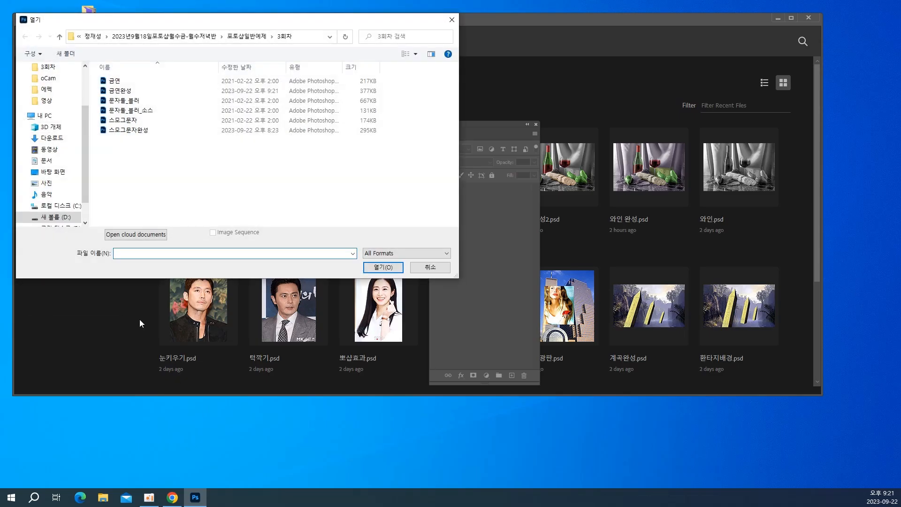
click(115, 101)
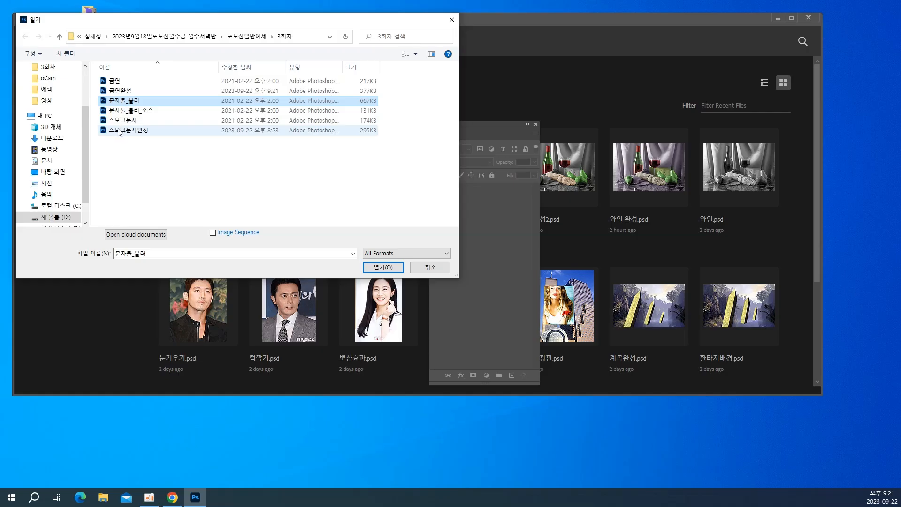
ctrl+click(125, 112)
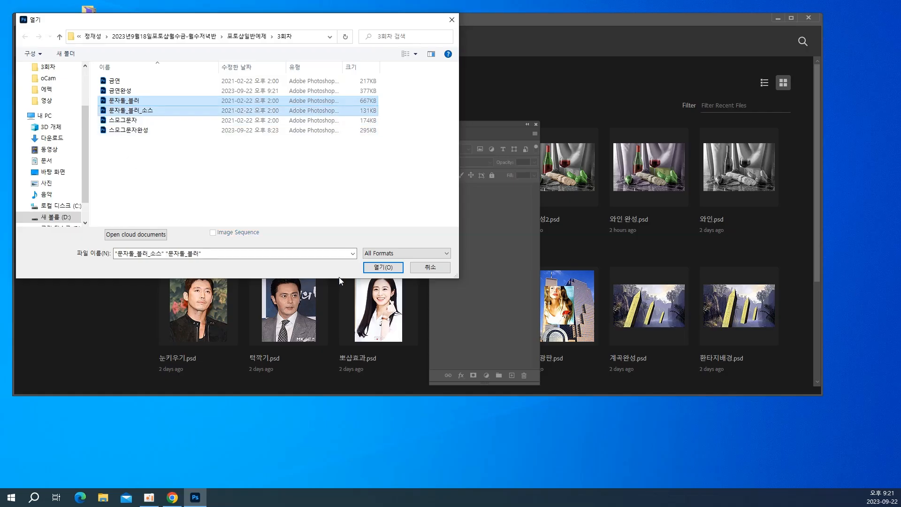
click(377, 268)
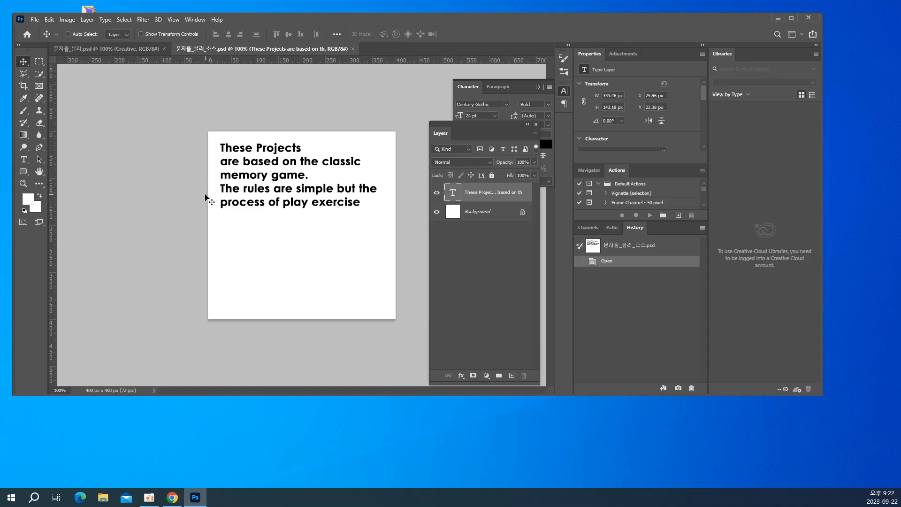
click(90, 56)
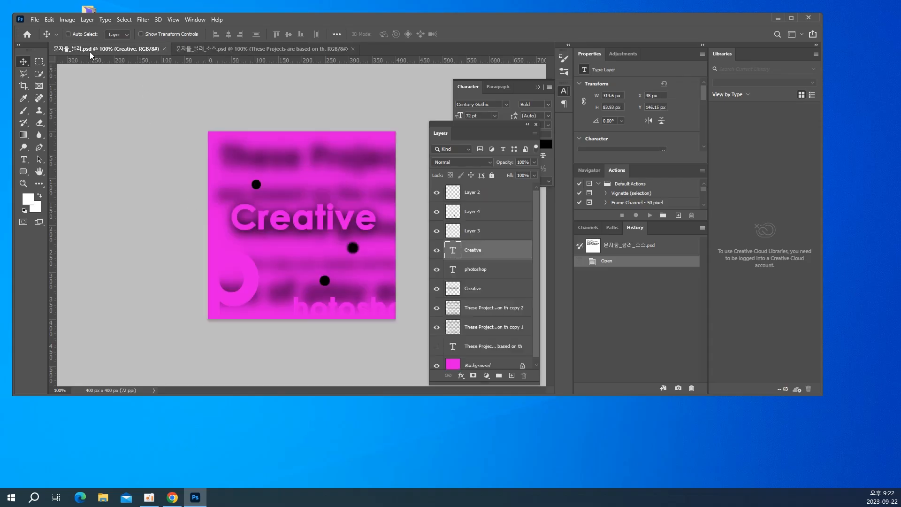
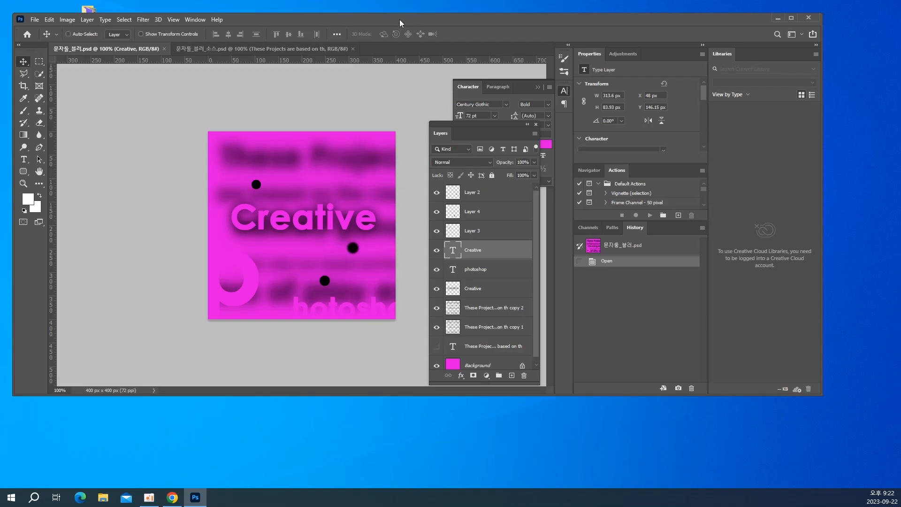
Start a new document and name it 문자둘블러완성
click(30, 19)
click(40, 27)
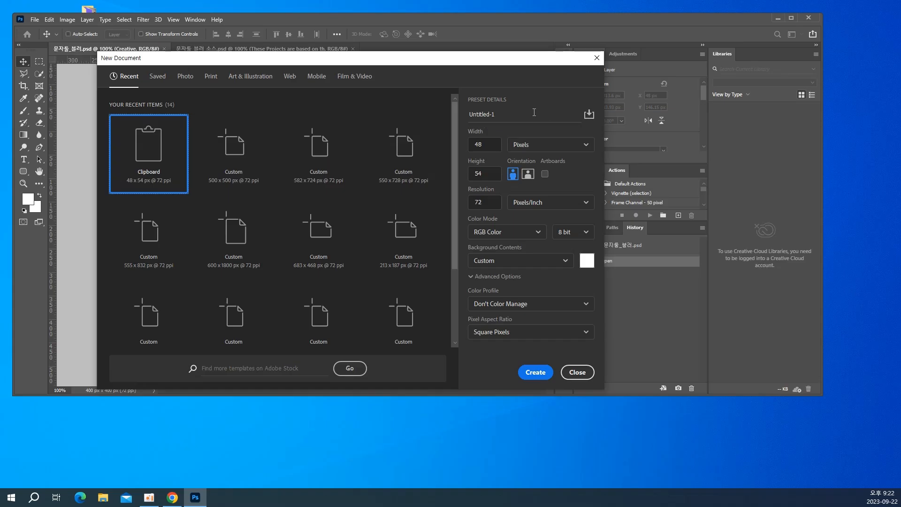
click(519, 114)
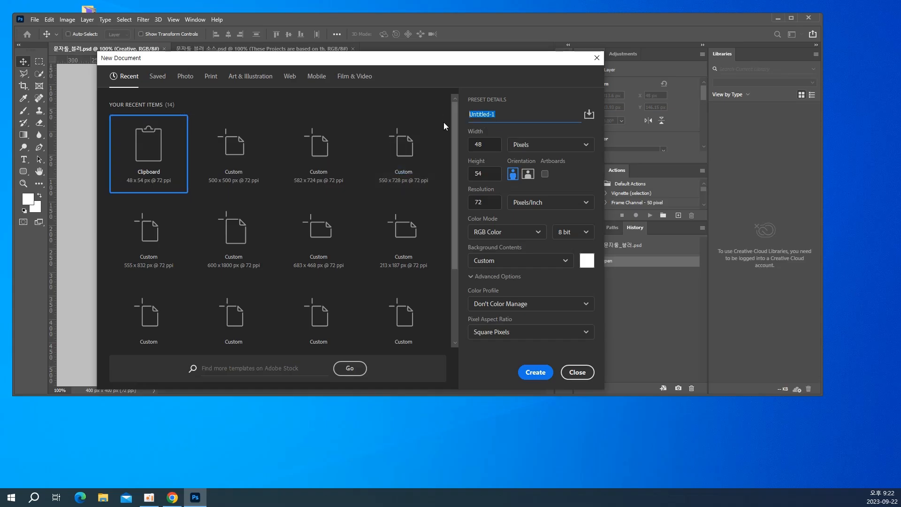
text(패턴)
key(BackSpace)
key(BackSpace)
text(모)
text(문자)
text(들블러으)
text(성)
Set the new document to 400 by 400 pixels with White background contents, and create it
click(484, 141)
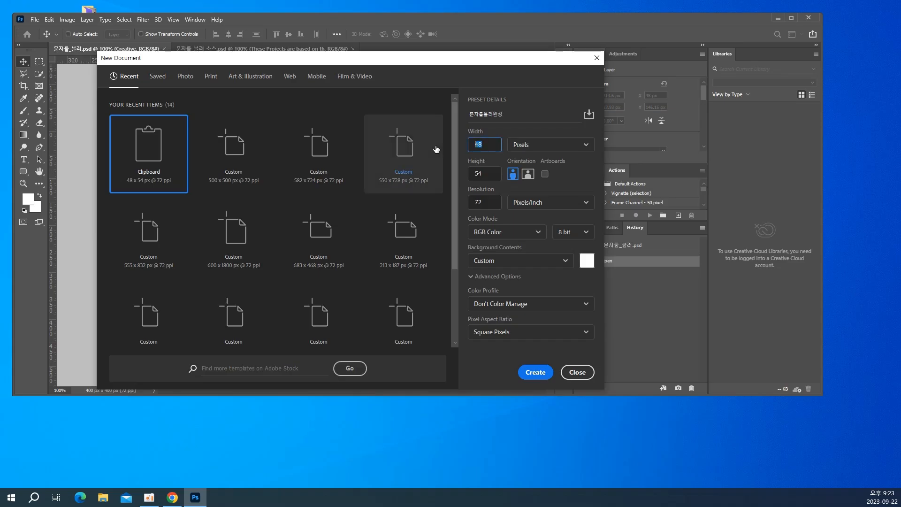
key(BackSpace)
text(00)
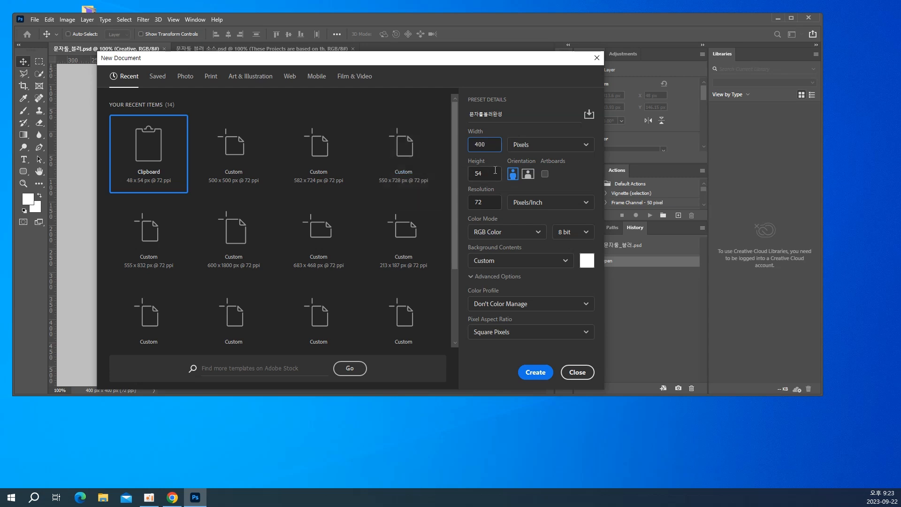
key(Tab)
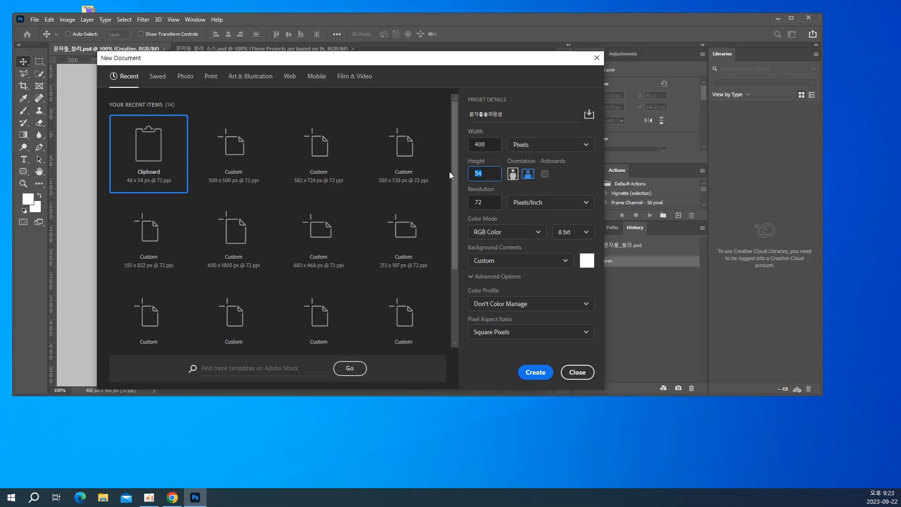
text(400)
click(497, 261)
click(493, 280)
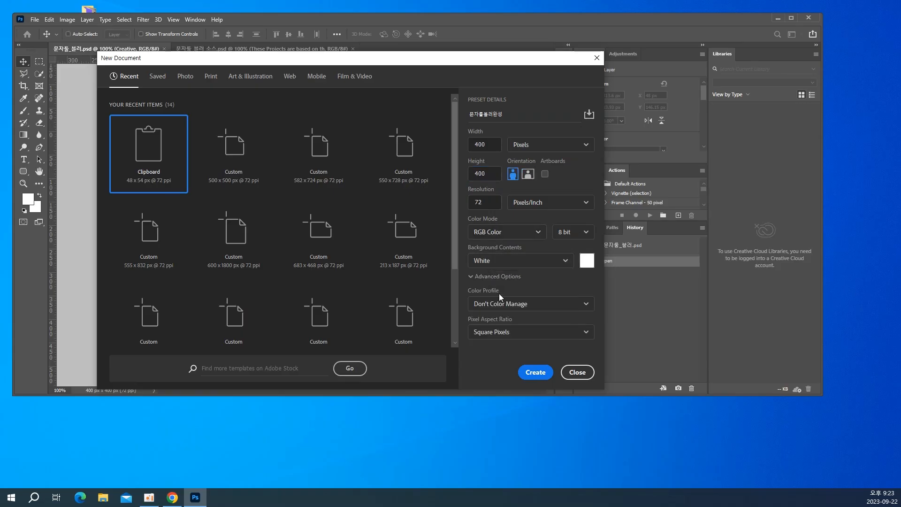
click(524, 372)
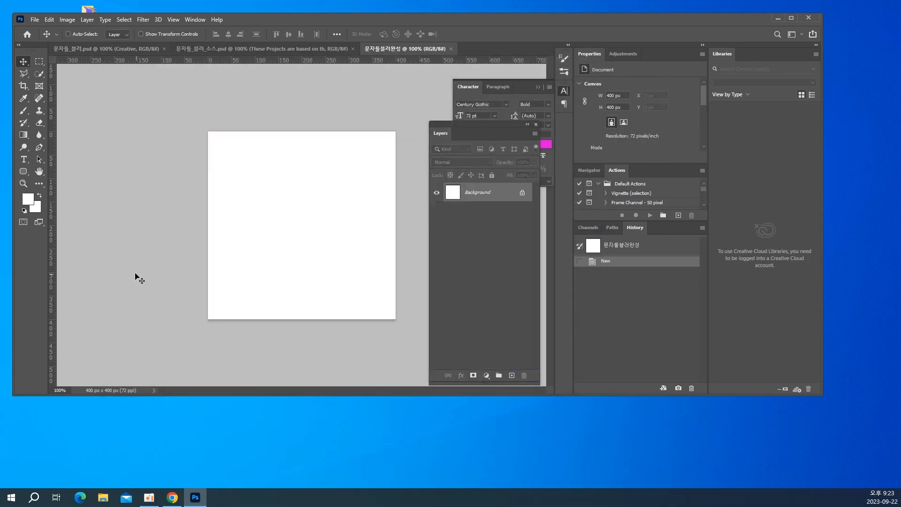
Set the foreground colour to green #49ac2a and fill the Background layer with it
click(28, 200)
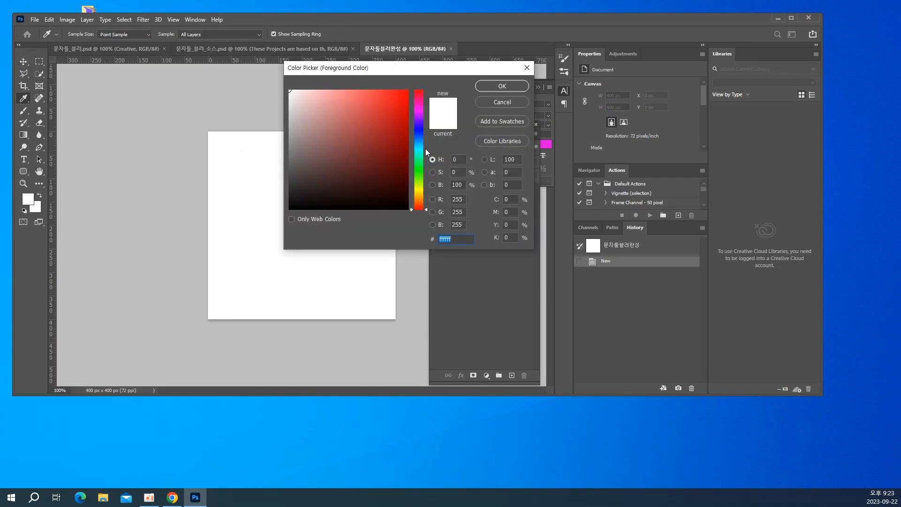
click(421, 154)
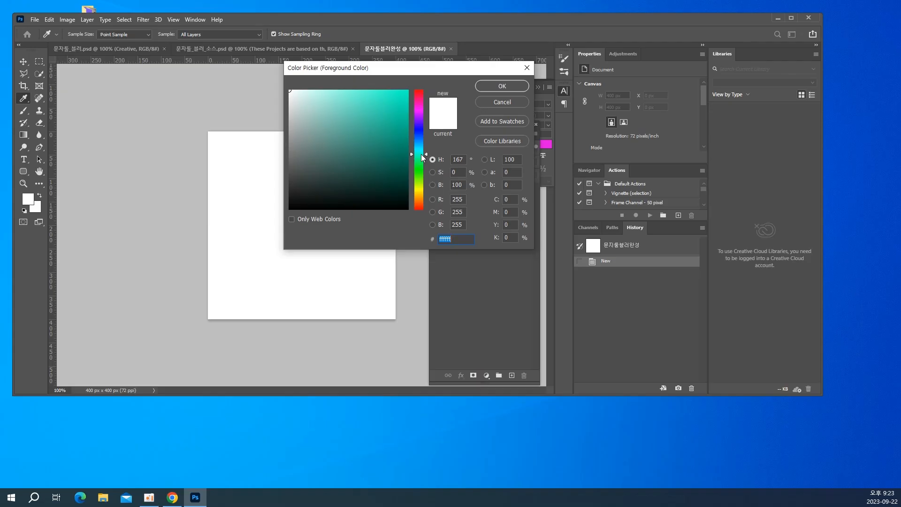
drag(421, 154, 423, 177)
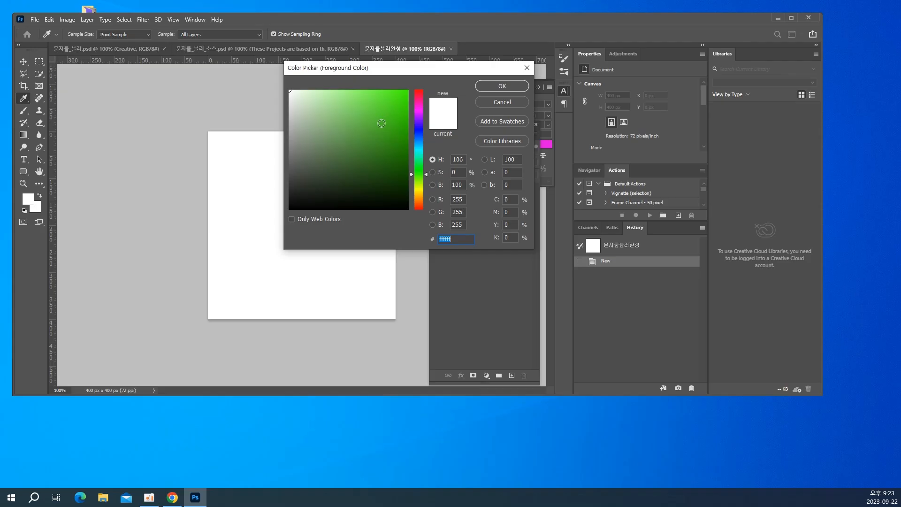
click(378, 129)
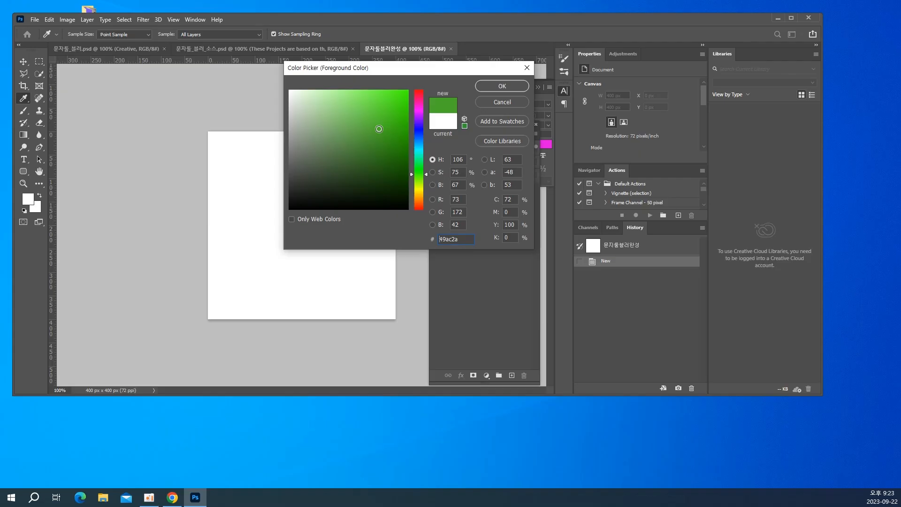
click(486, 86)
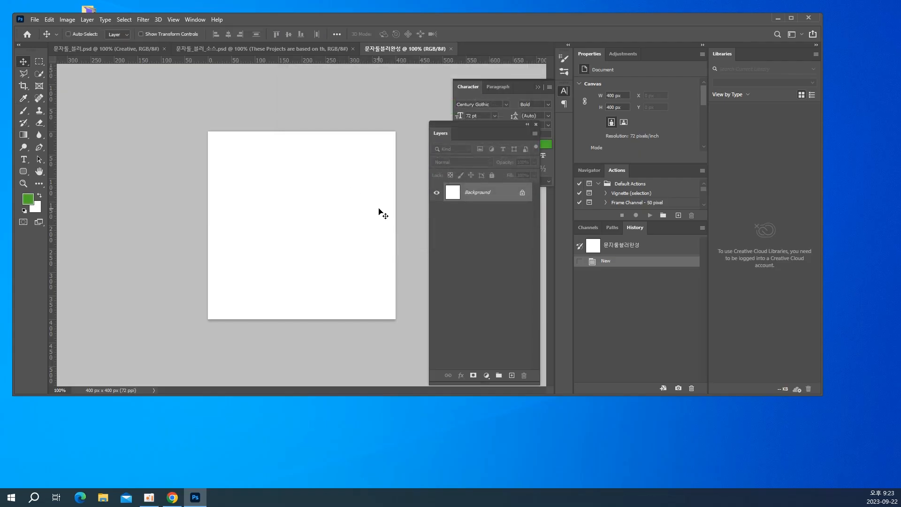
key(alt+BackSpace)
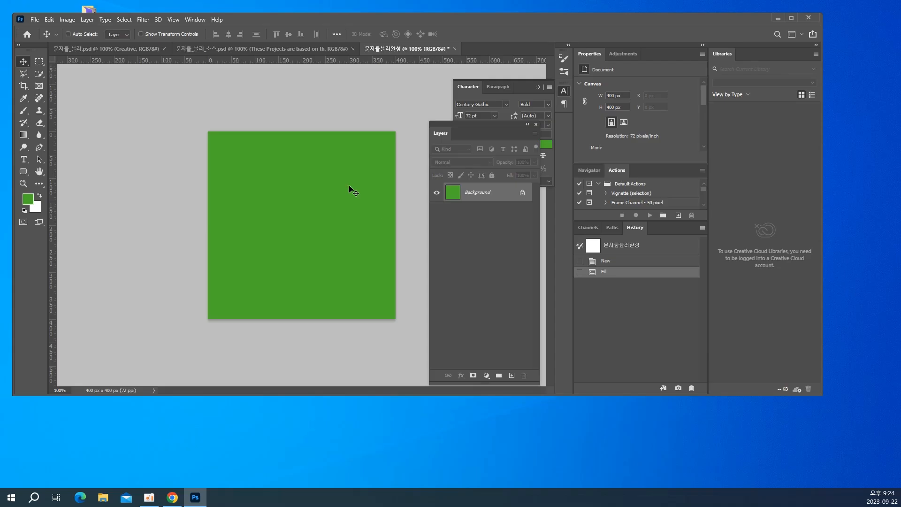
Add the text "Creative" across the middle of the green canvas in blue-violet #462aac
click(24, 159)
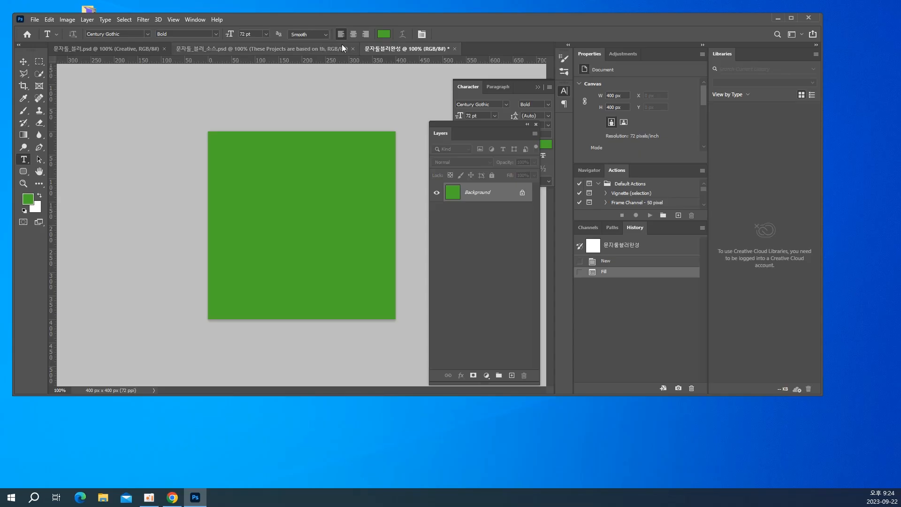
click(378, 35)
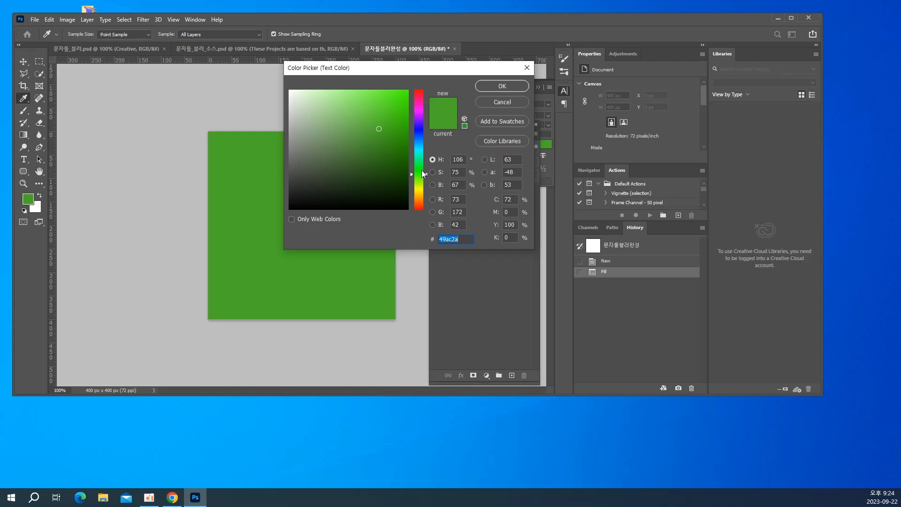
drag(422, 170, 429, 126)
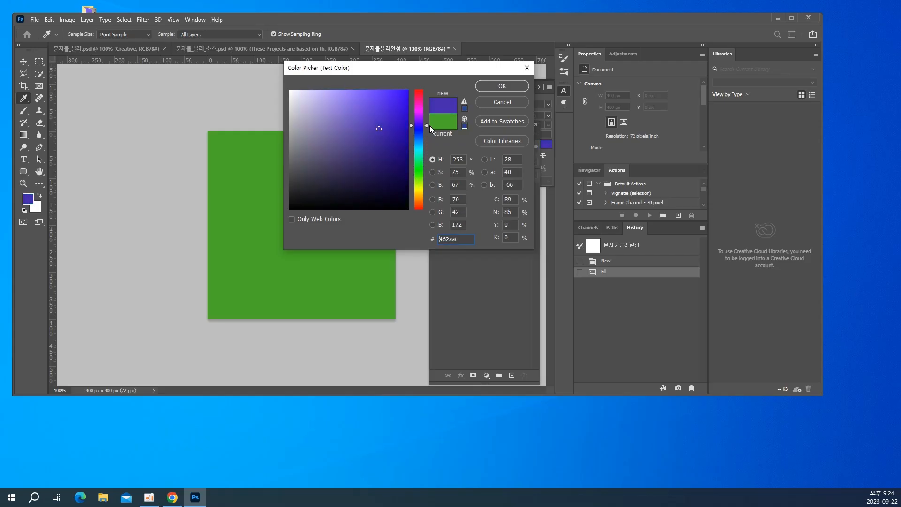
click(492, 87)
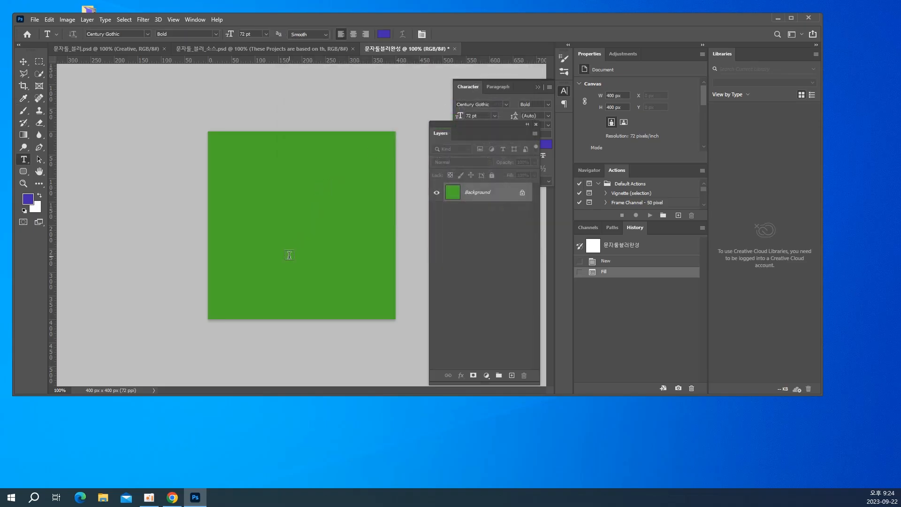
click(221, 222)
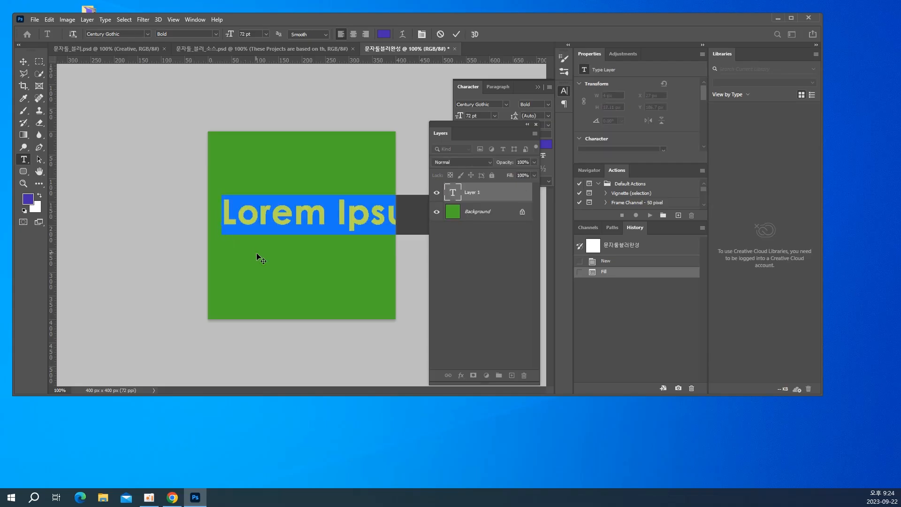
text(ㅊ)
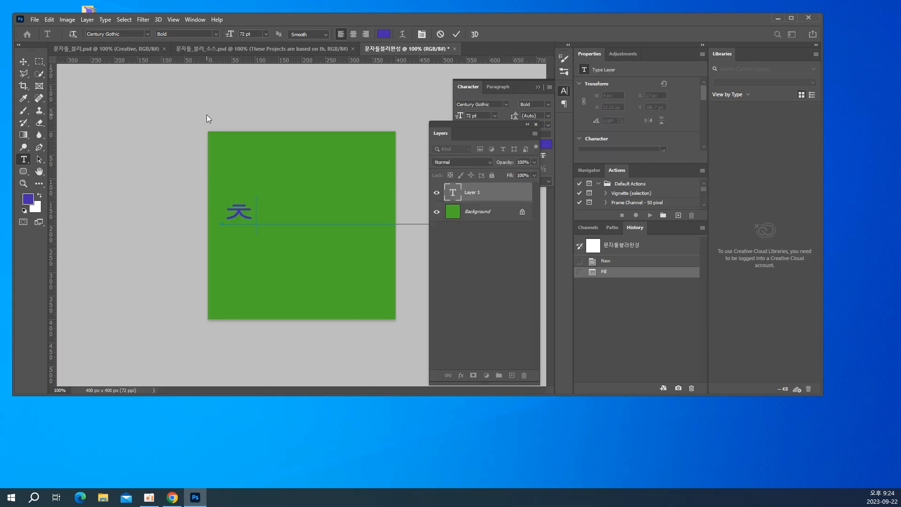
key(BackSpace)
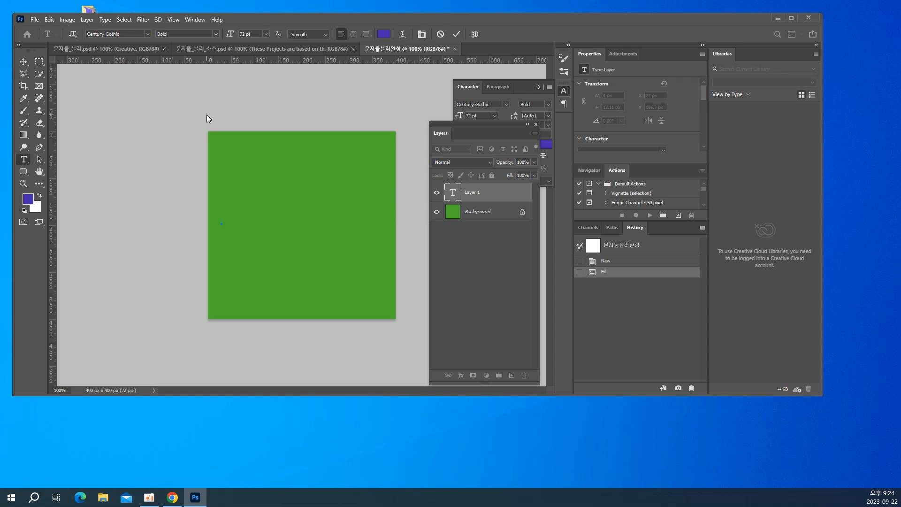
text(c)
key(BackSpace)
text(cre)
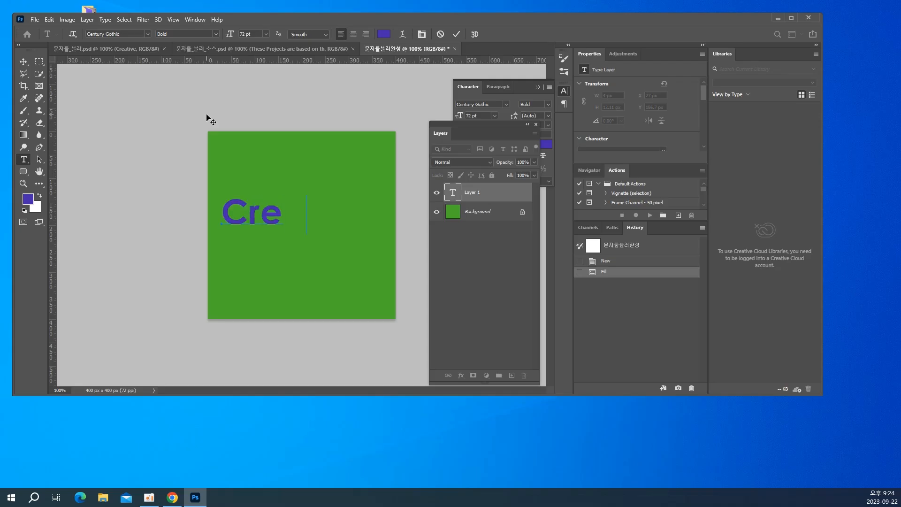
text(ative)
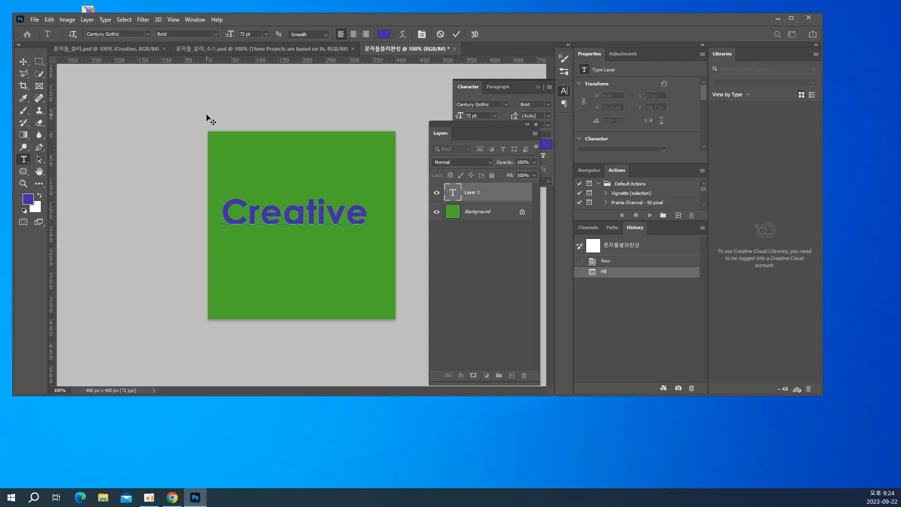
Change the Creative text's font to Arial Bold and move the text to the centre of the canvas
key(ctrl+a)
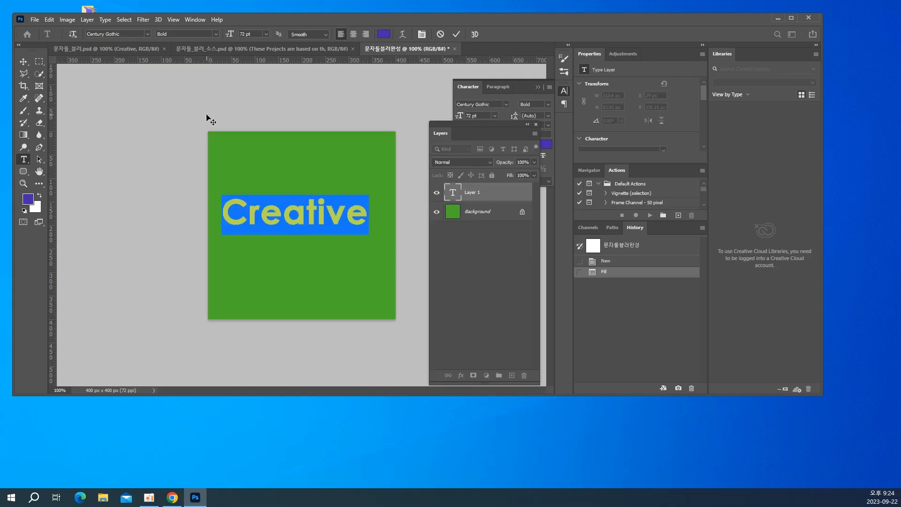
click(103, 35)
text(arial)
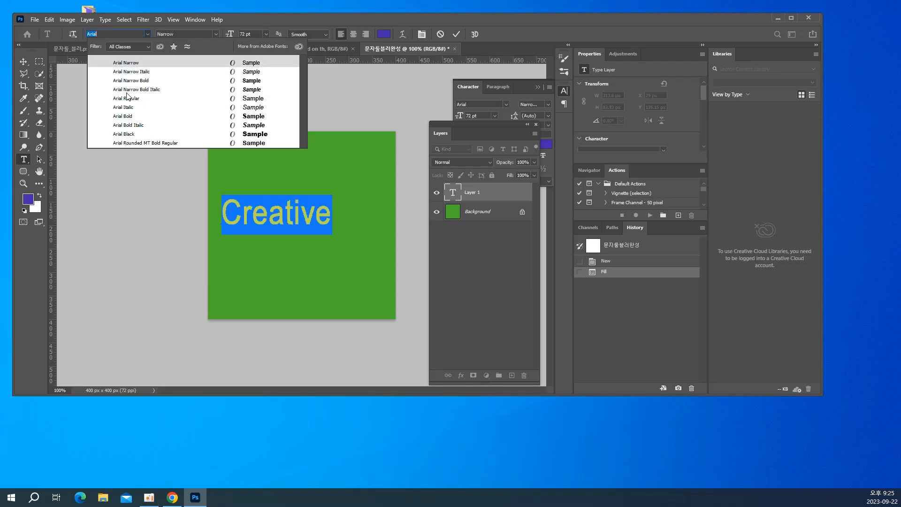
click(128, 117)
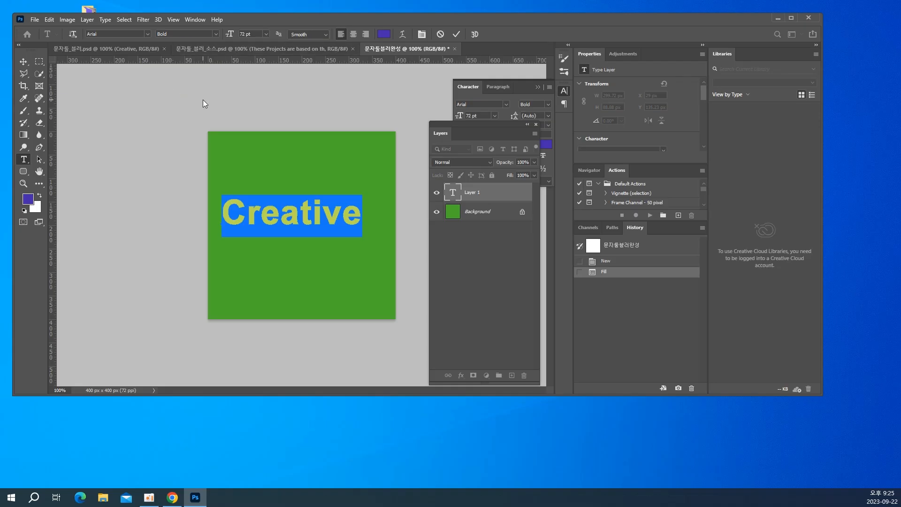
click(19, 59)
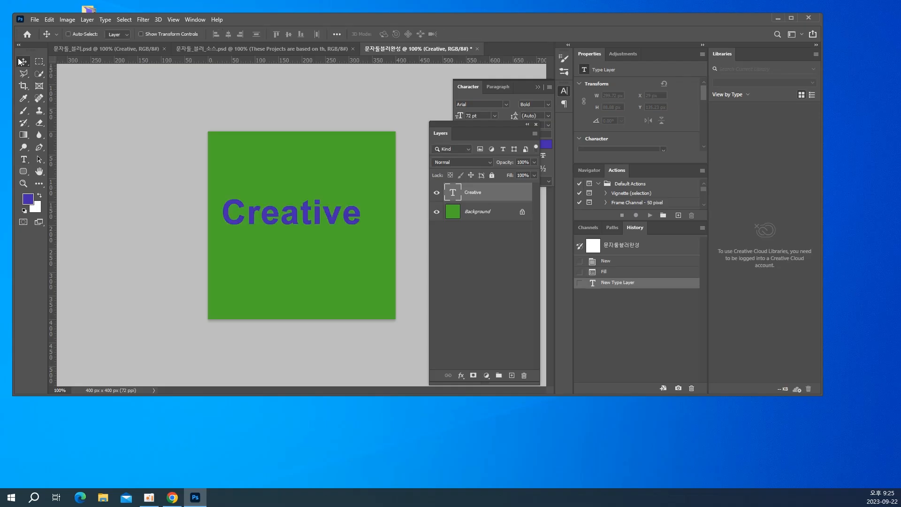
drag(271, 215, 283, 227)
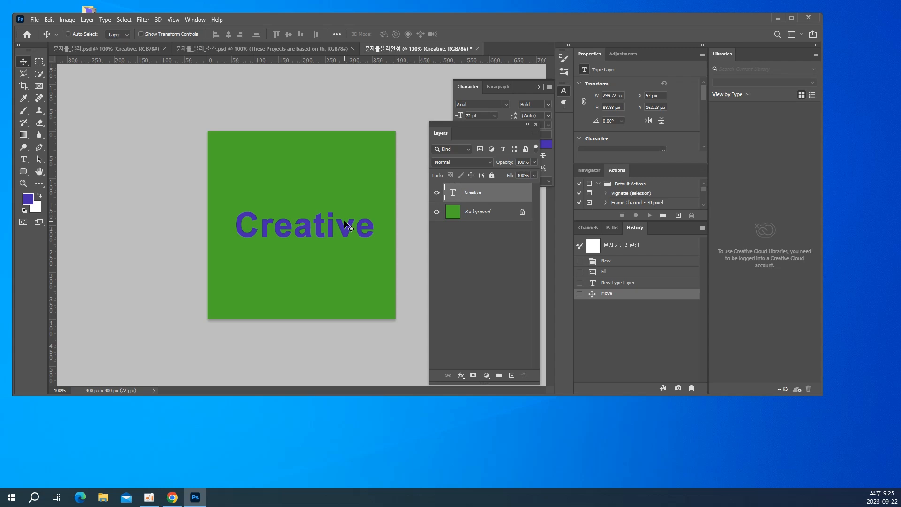
Duplicate the Creative text layer and hide the copy
key(ctrl+j)
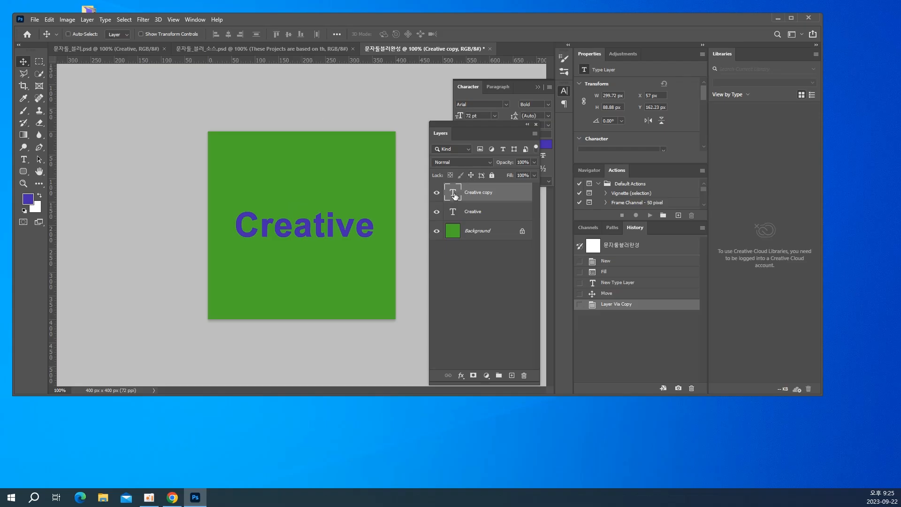
click(437, 193)
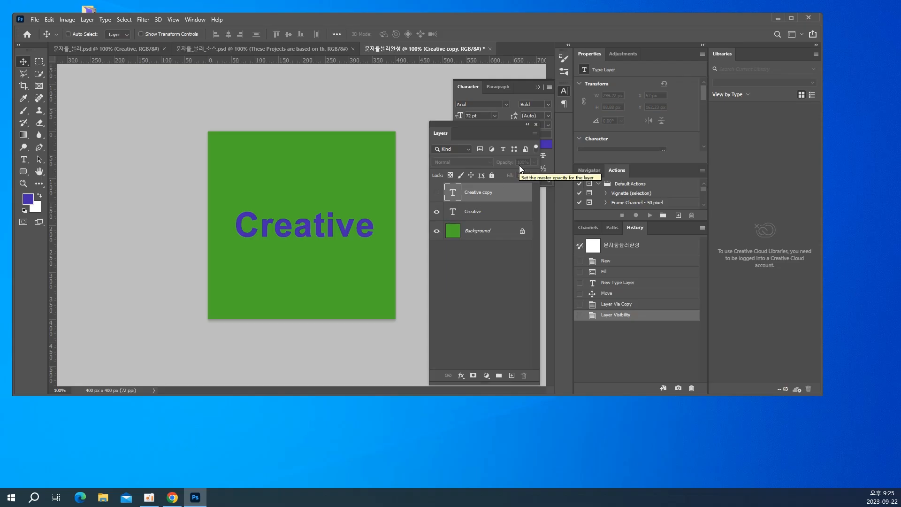
Set the foreground colour to black #000000 and fill the original Creative text layer with it
click(486, 212)
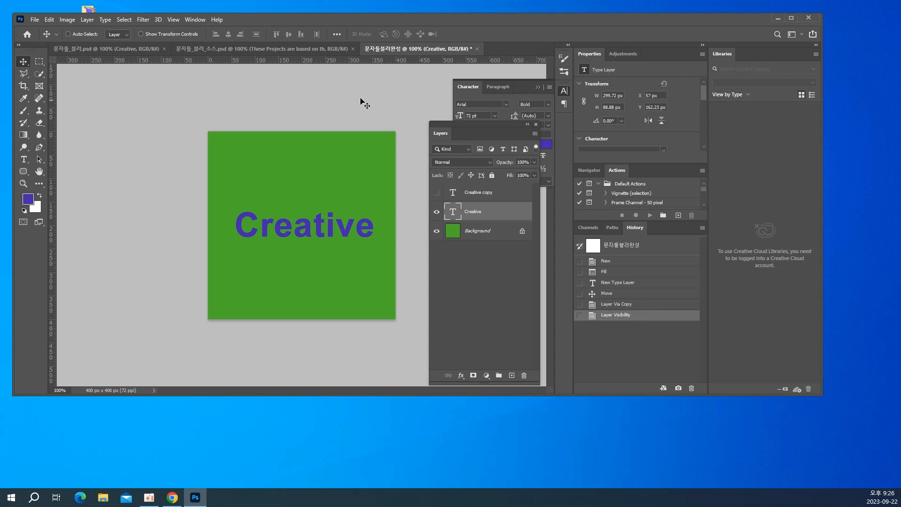
click(26, 201)
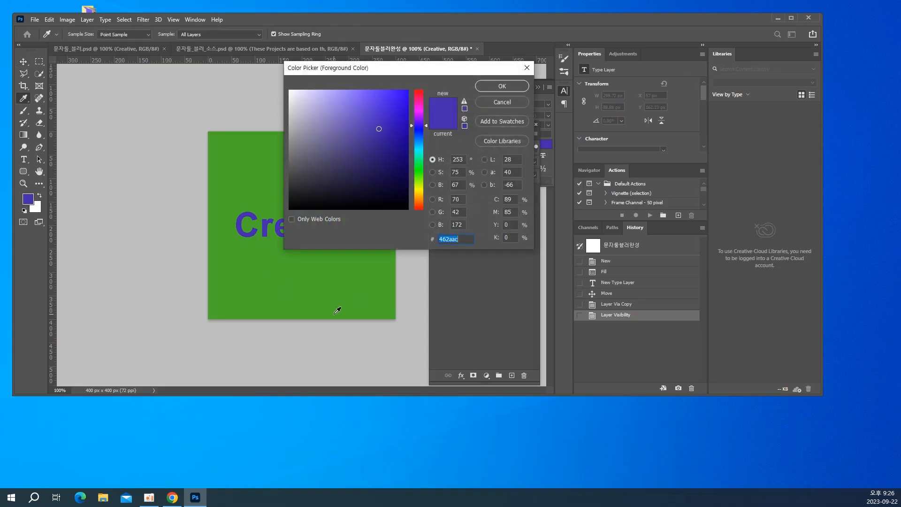
text(000000)
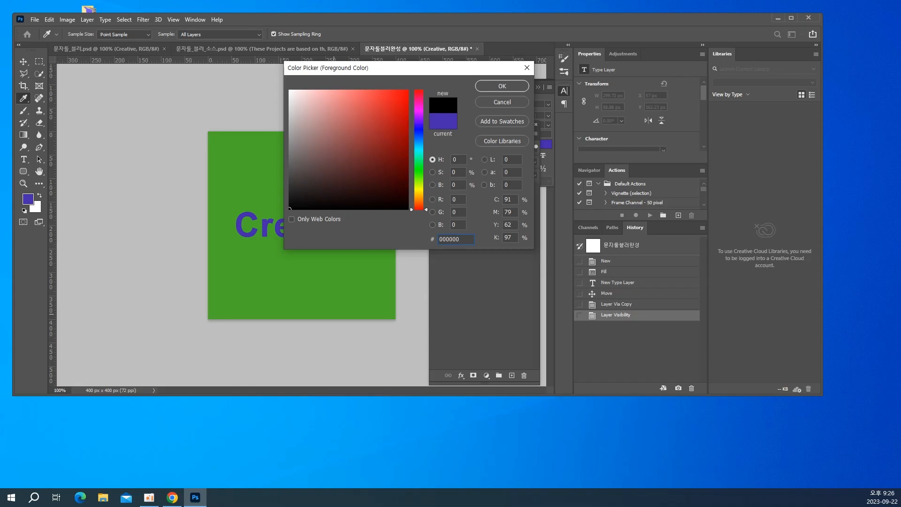
key(Return)
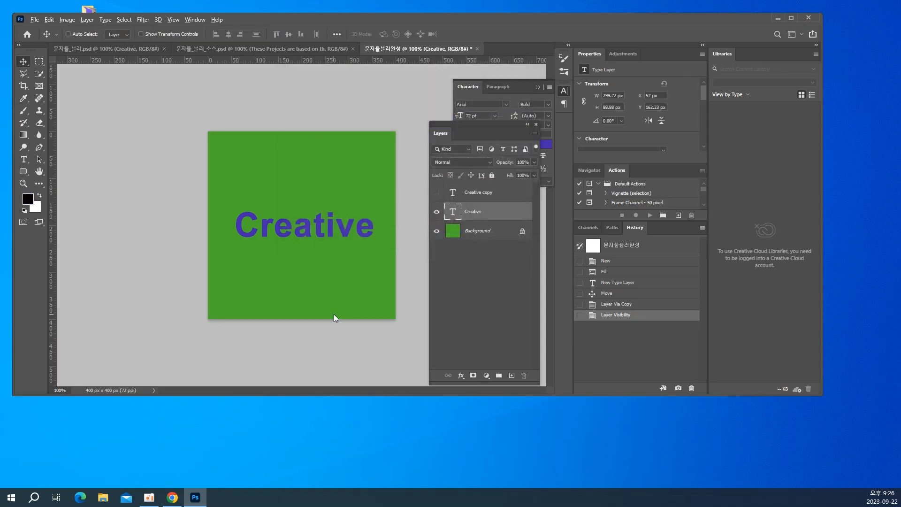
key(alt+BackSpace)
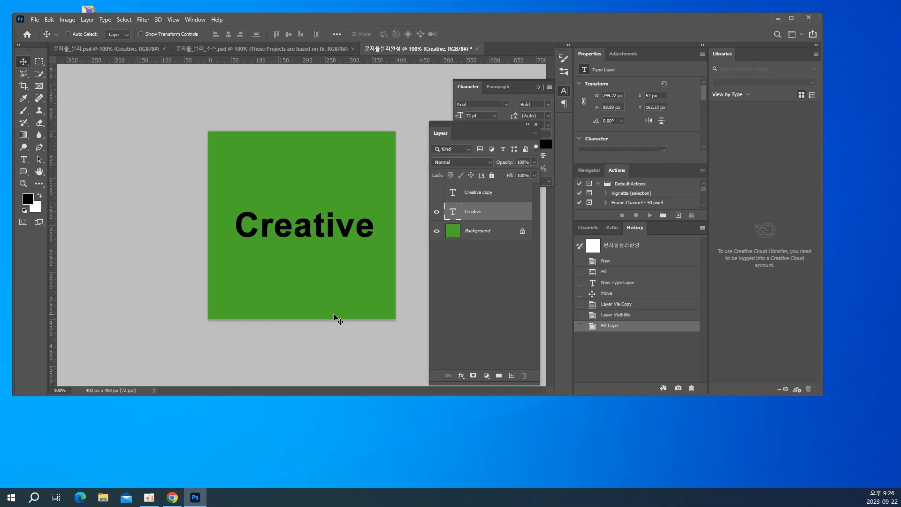
Rasterize the black Creative text layer and apply a Gaussian Blur with a radius of 5 pixels
click(143, 19)
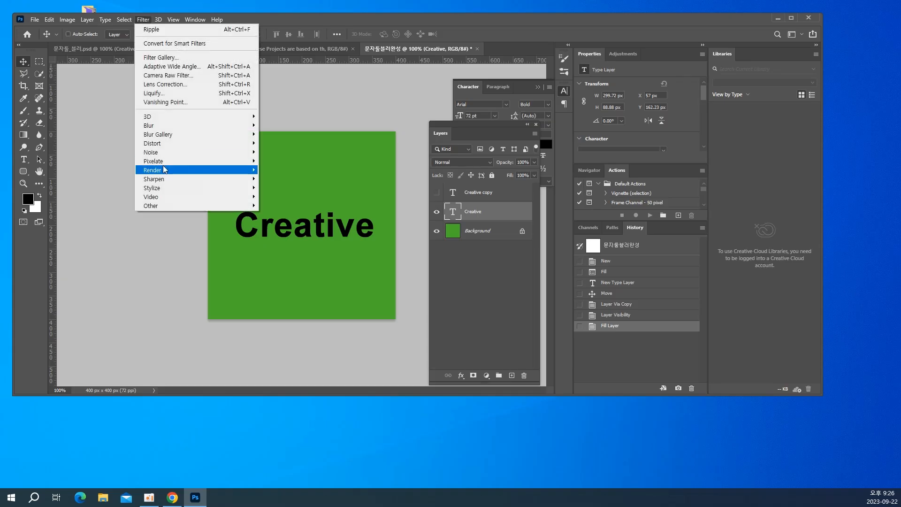
mouse_move(159, 129)
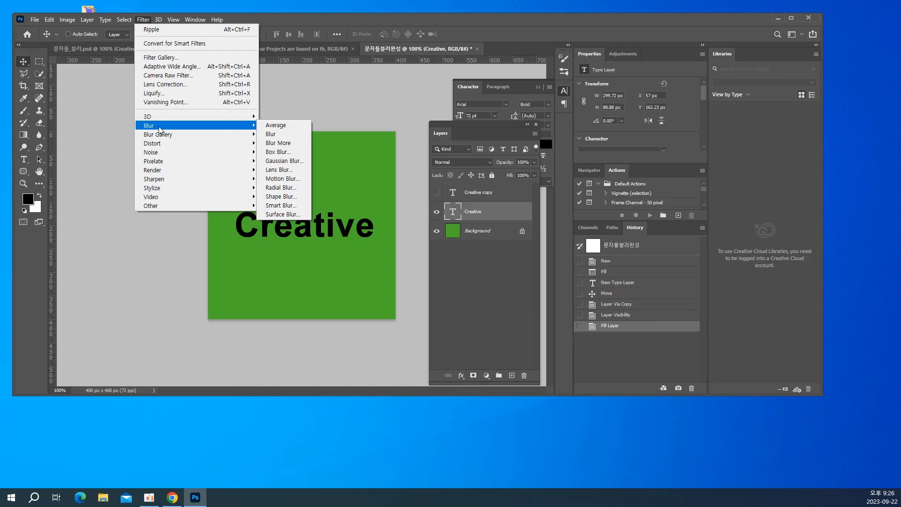
click(291, 163)
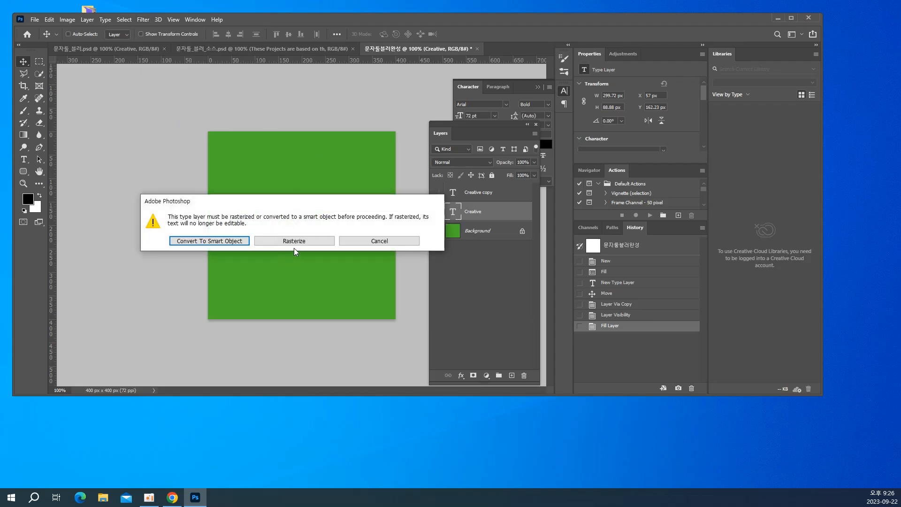
click(294, 241)
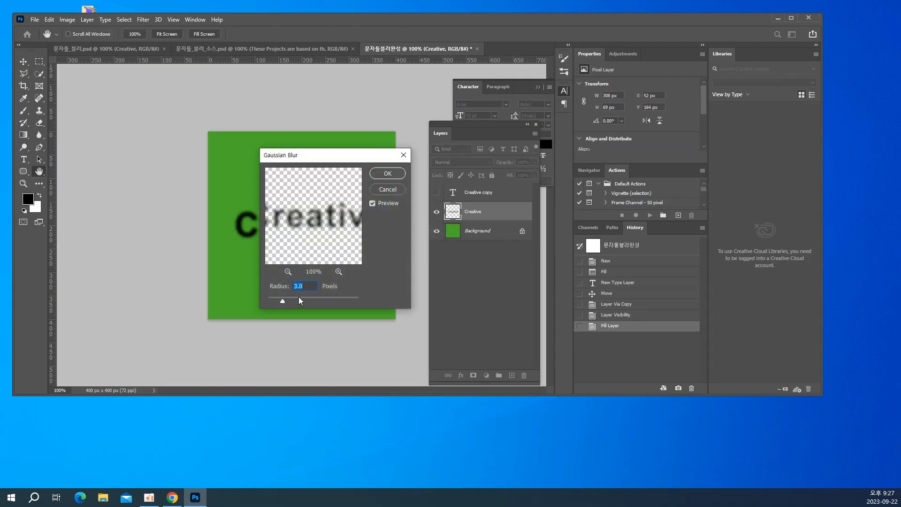
text(5)
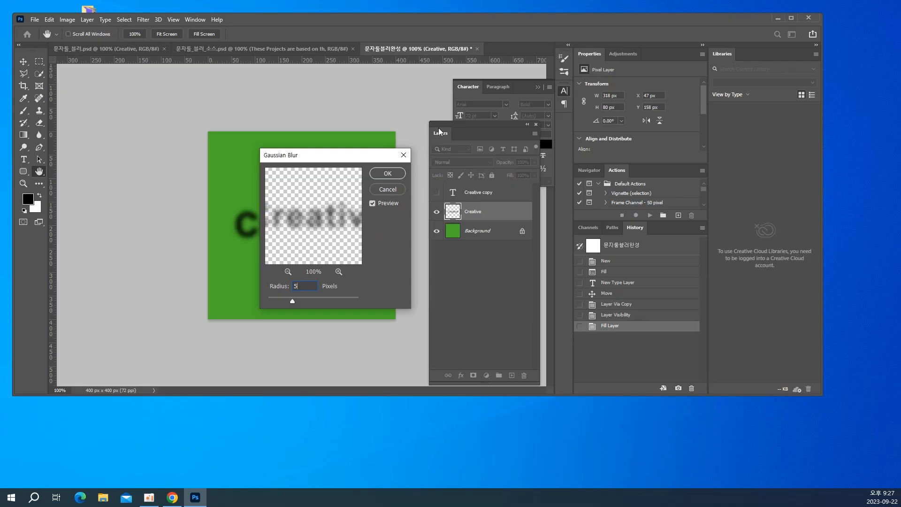
click(387, 173)
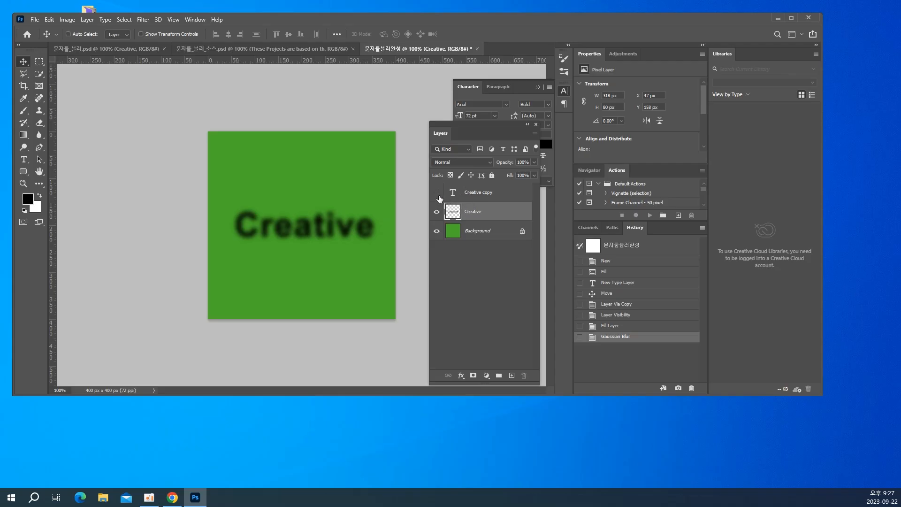
Show the Creative copy text layer and fill it with green #49ac2a sampled from the canvas background
click(436, 194)
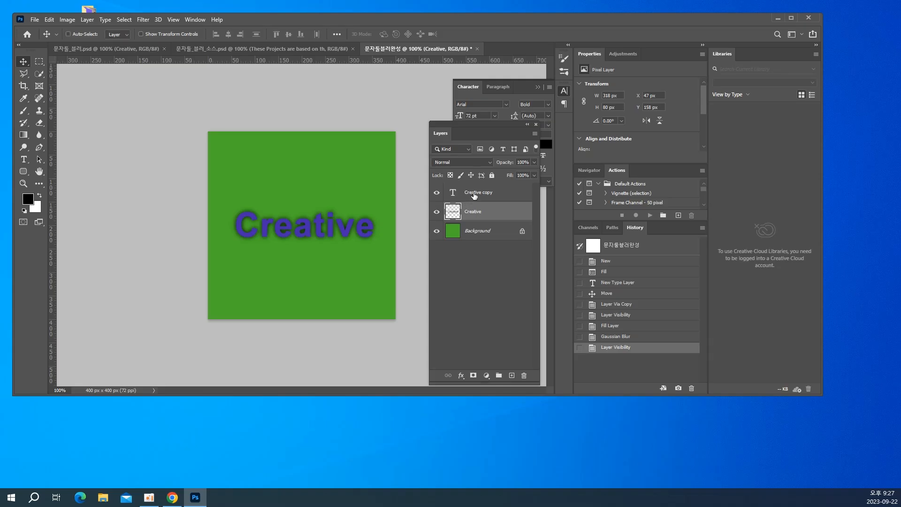
click(473, 195)
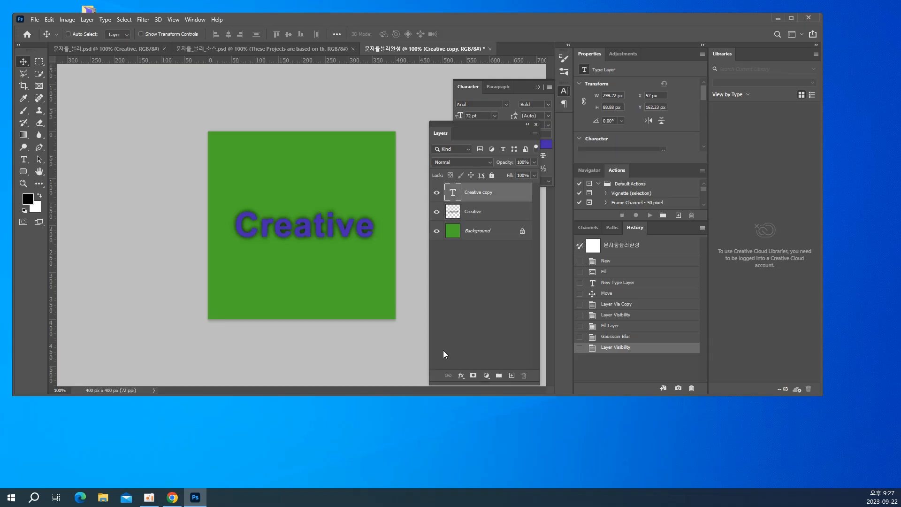
click(29, 201)
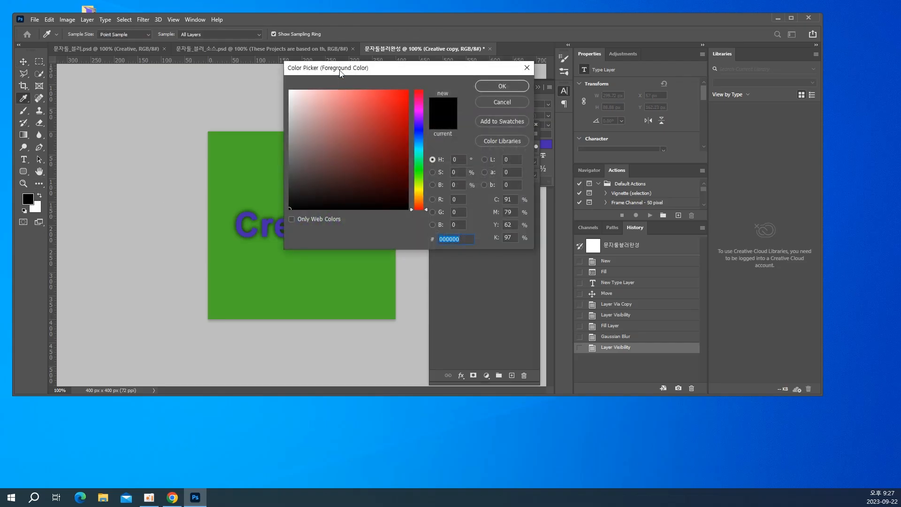
drag(341, 71, 396, 84)
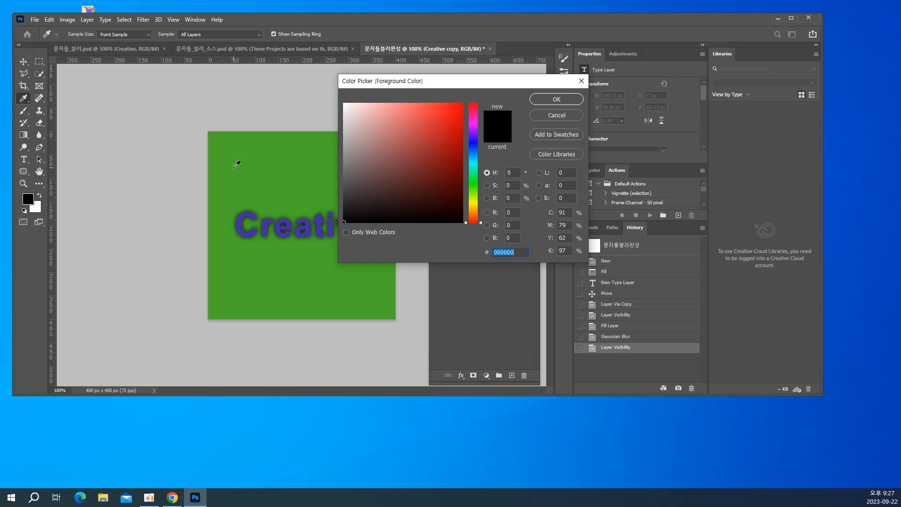
click(234, 166)
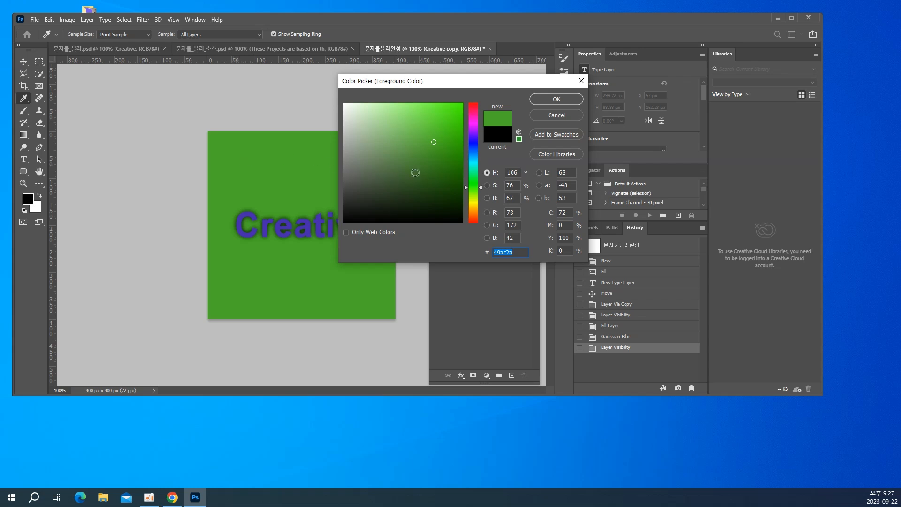
click(548, 100)
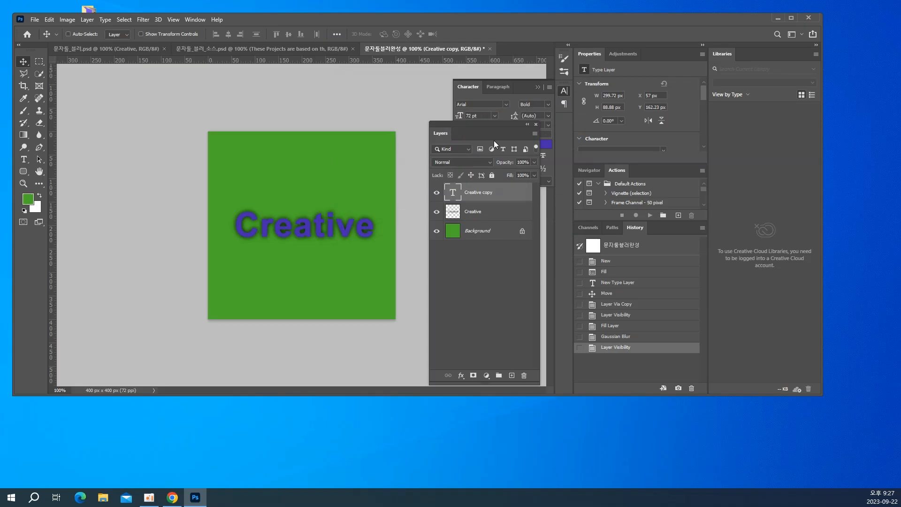
key(alt+BackSpace)
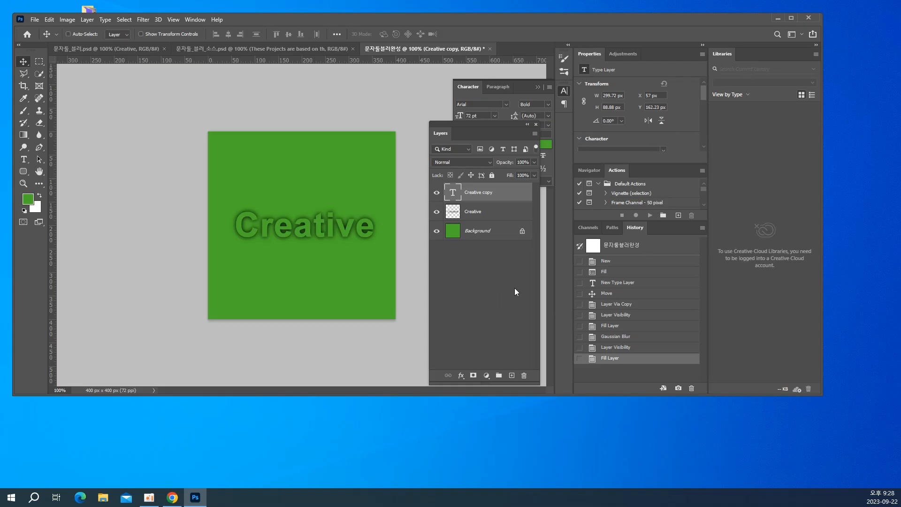
Duplicate the "These Projects" text layer from 문자둘_블러_소스.psd into 문자둘블러완성, directly above its Background layer, and return to that document
click(460, 230)
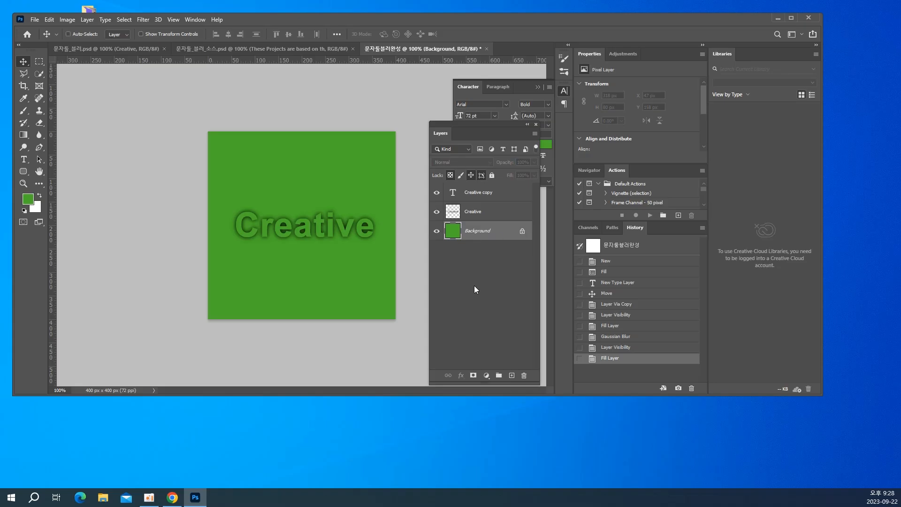
click(180, 48)
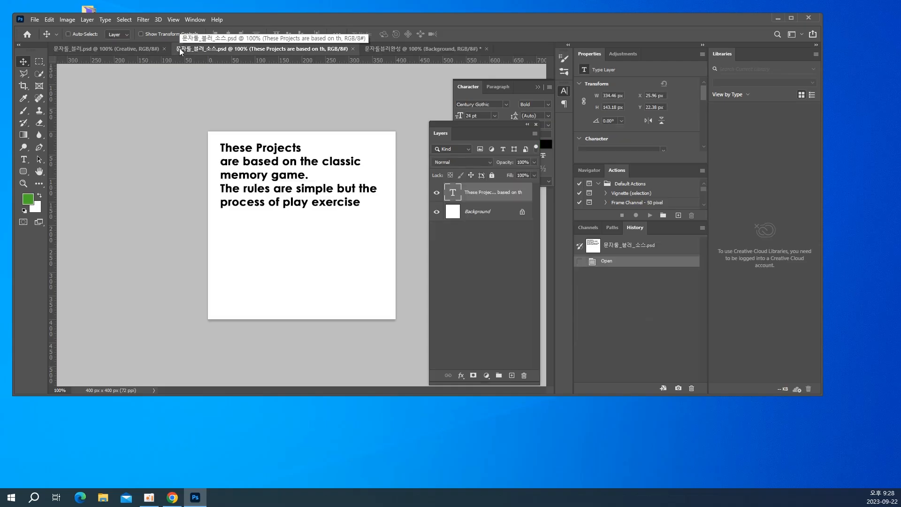
right_click(479, 194)
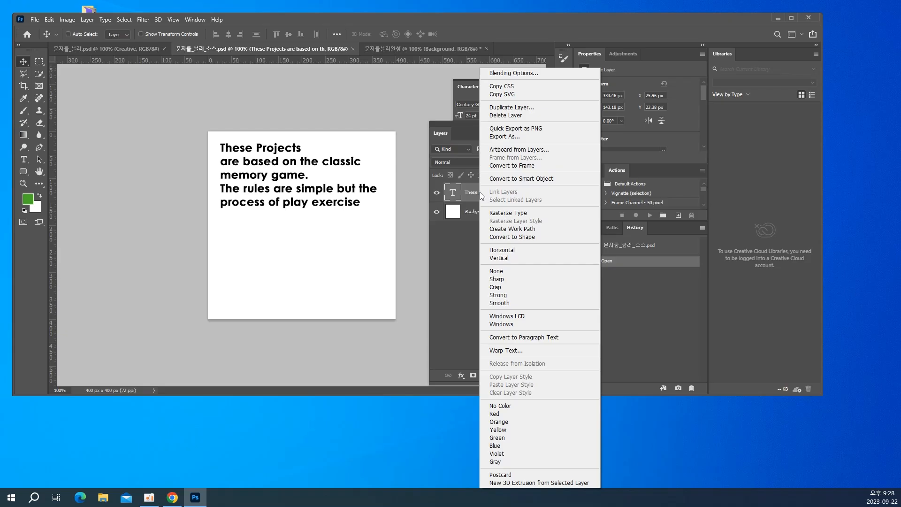
click(532, 109)
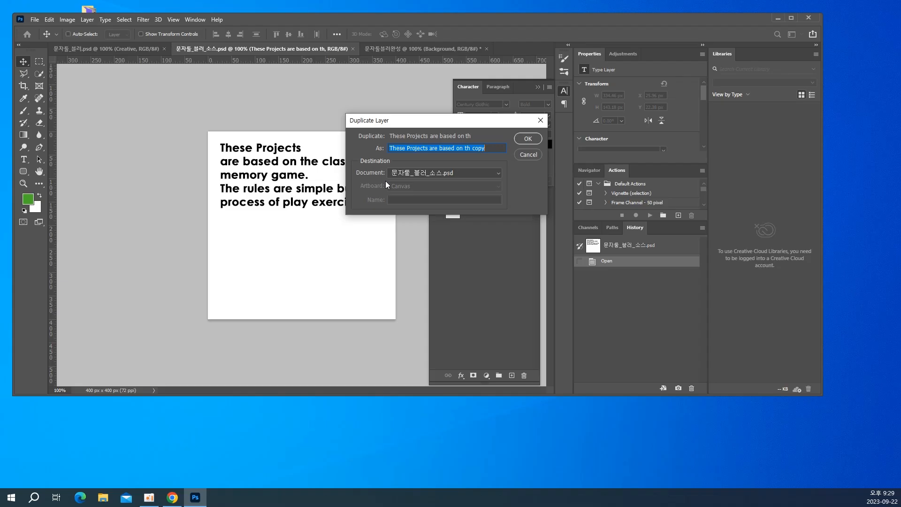
click(423, 175)
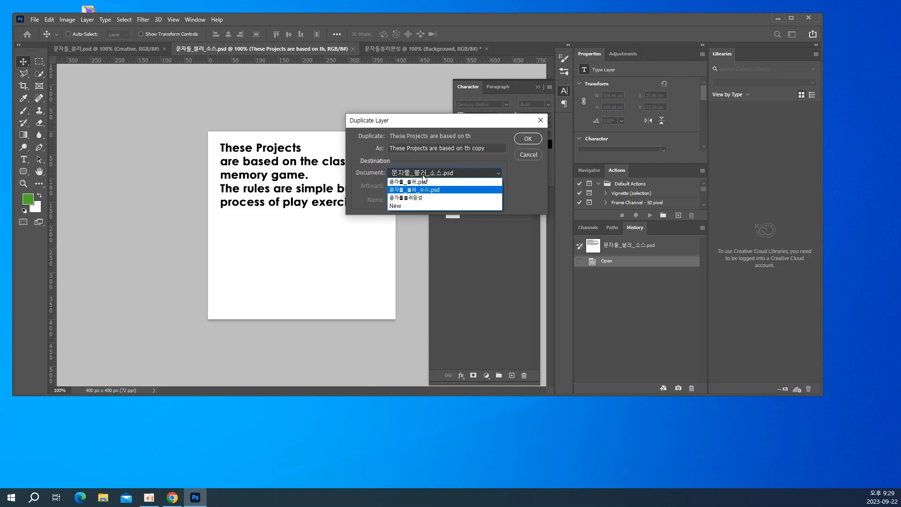
click(423, 198)
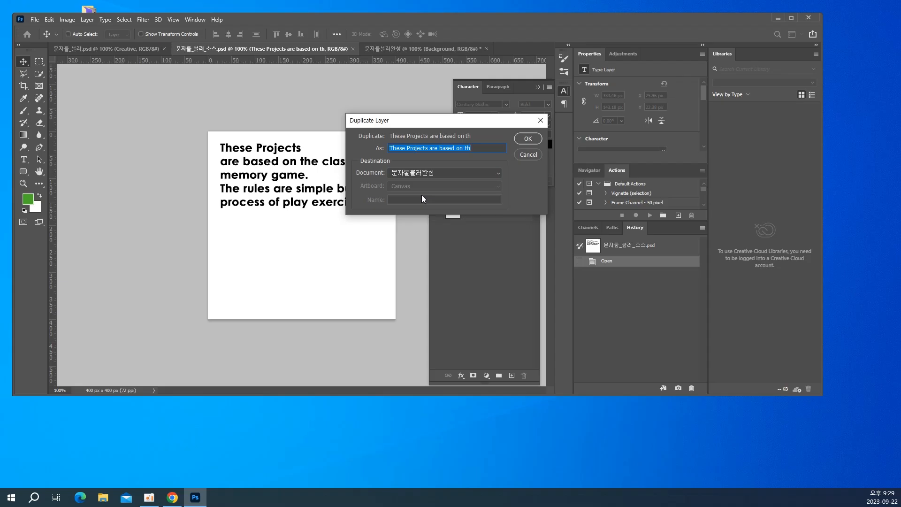
click(525, 139)
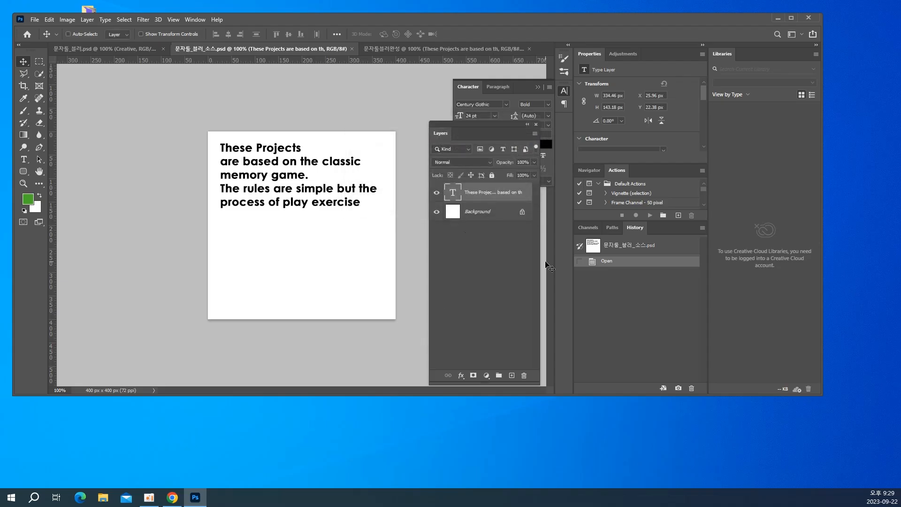
click(375, 49)
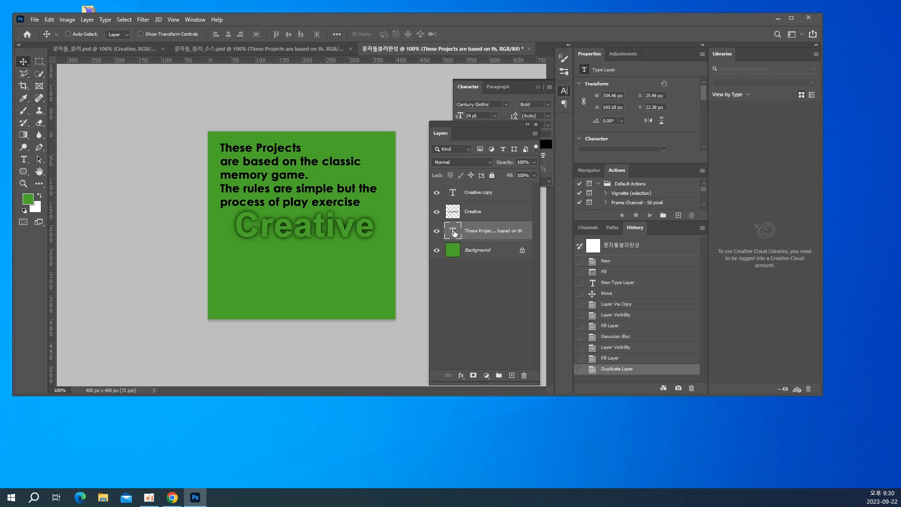
Set the "These Projects" text to 60 pt with 80 pt leading and move it to the canvas's upper-left corner
double_click(453, 233)
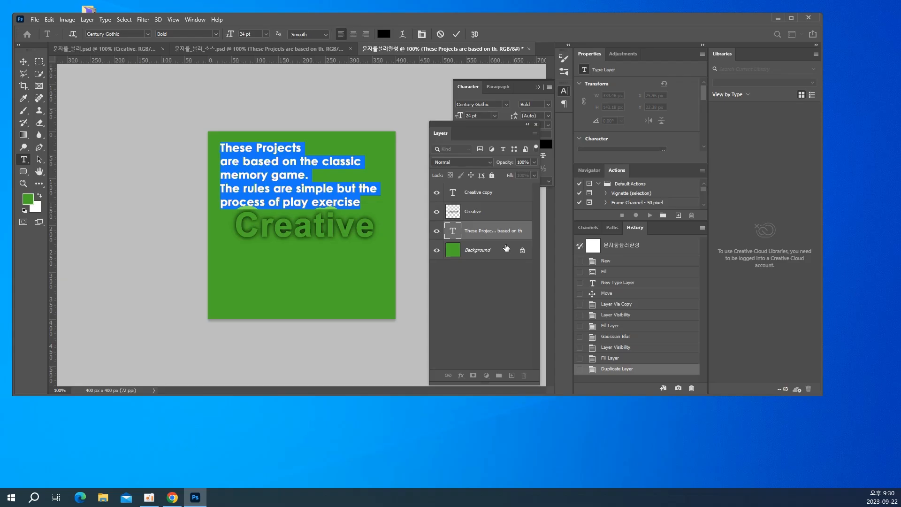
key(ctrl+t)
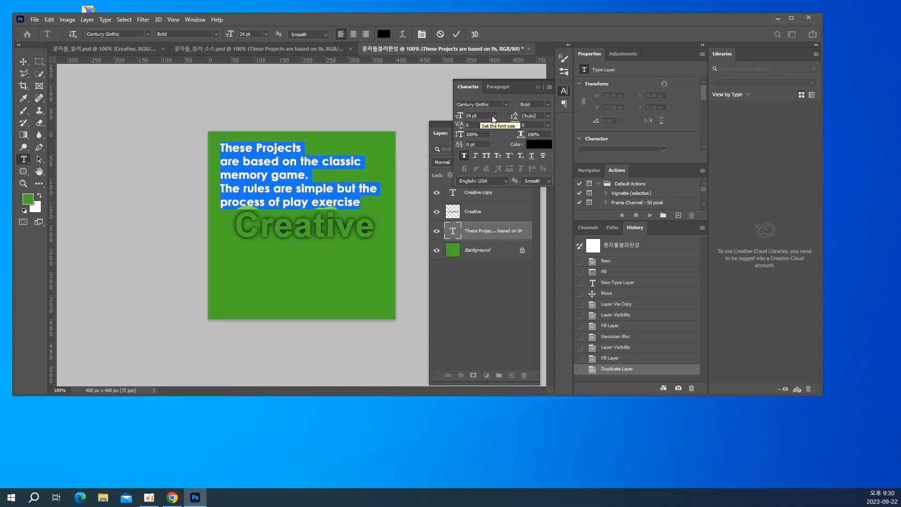
click(494, 116)
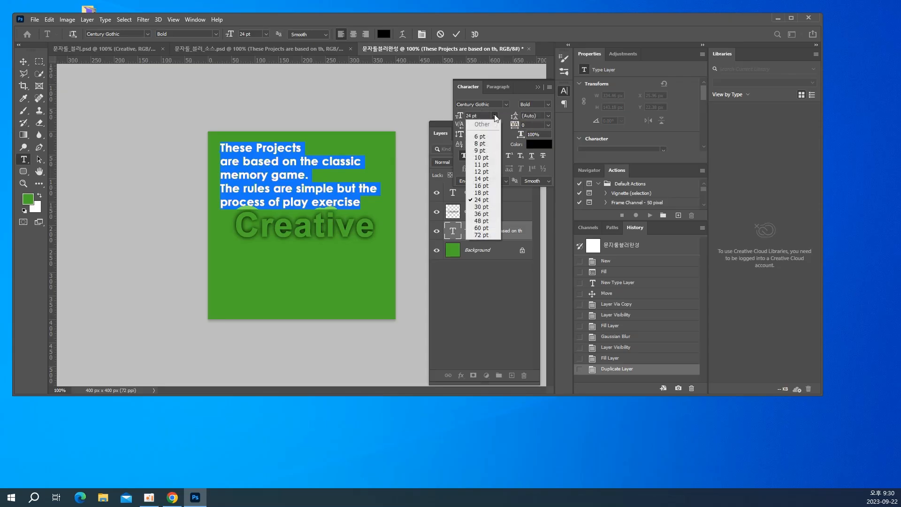
click(481, 227)
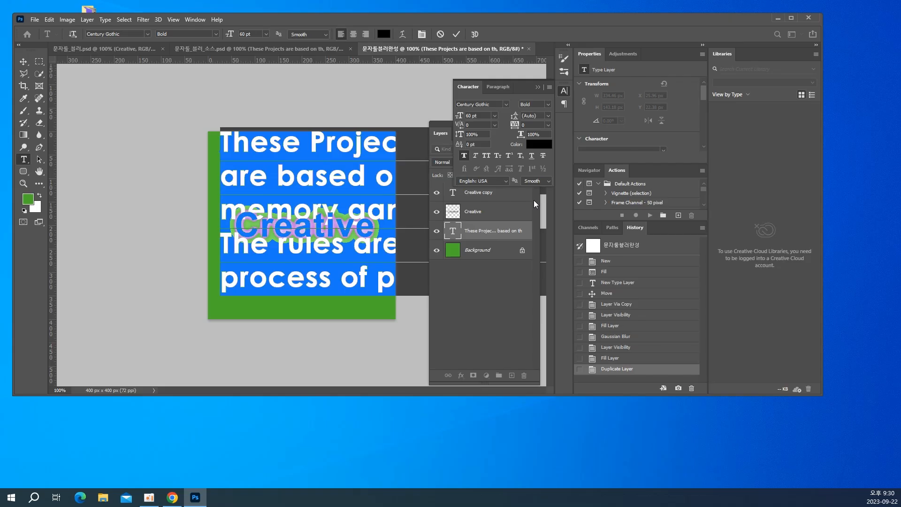
click(535, 115)
text(8)
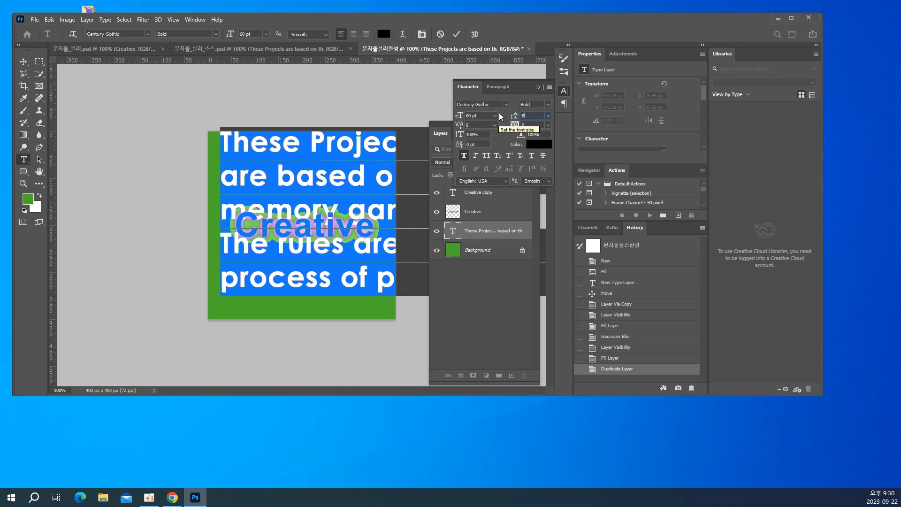
text(0)
key(Return)
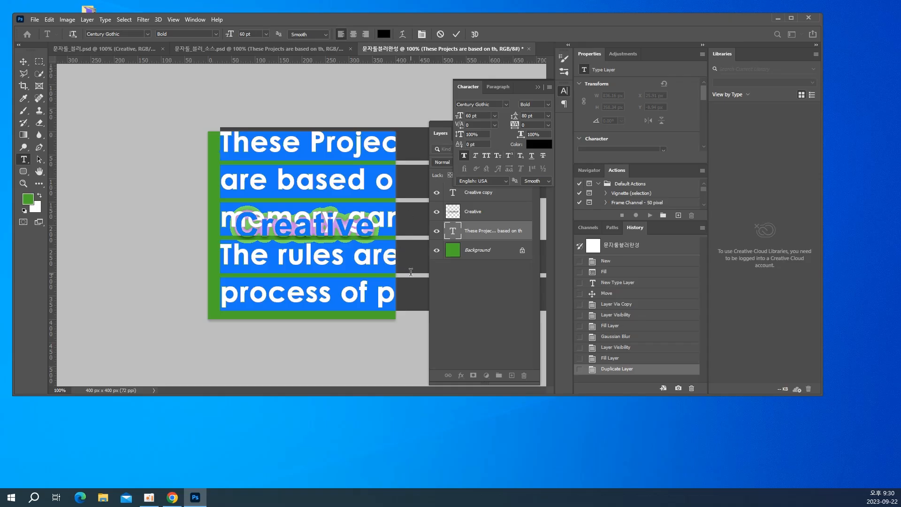
click(27, 61)
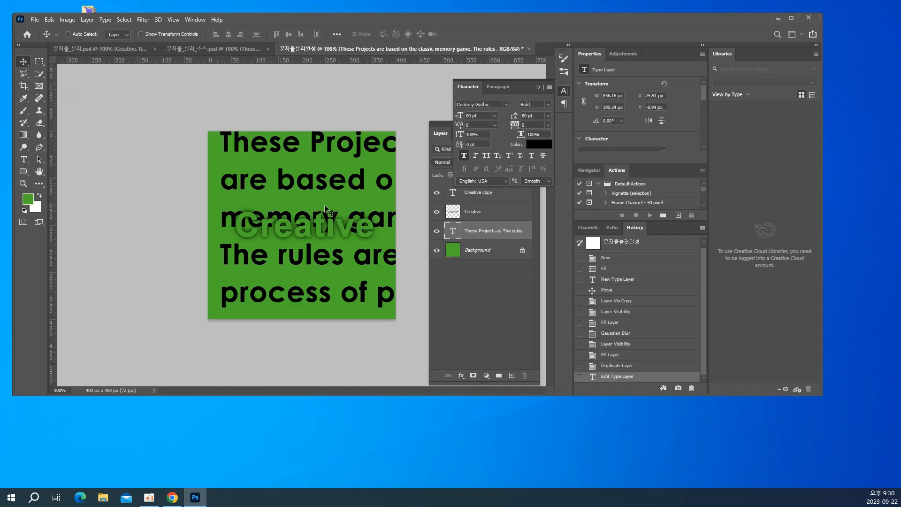
drag(286, 167, 274, 176)
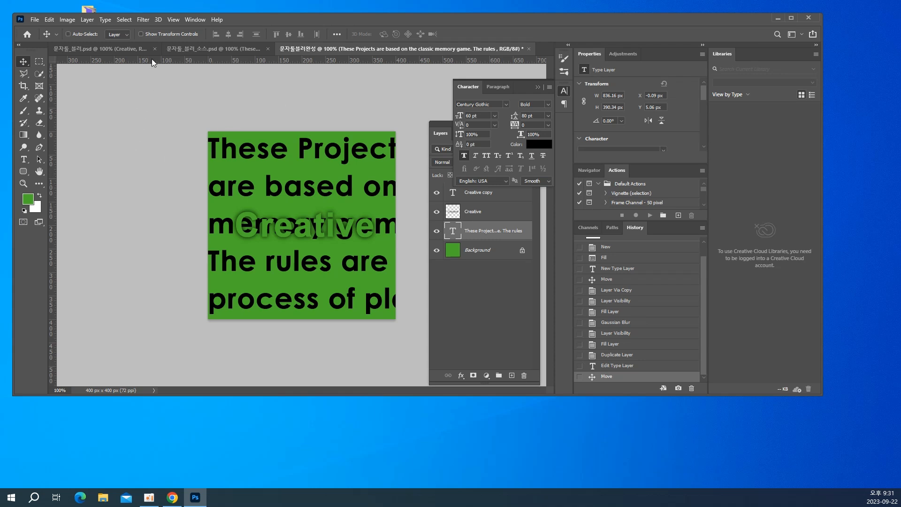
Rasterize the "These Projects" text layer and apply a Gaussian Blur with a radius of 20 pixels
click(143, 20)
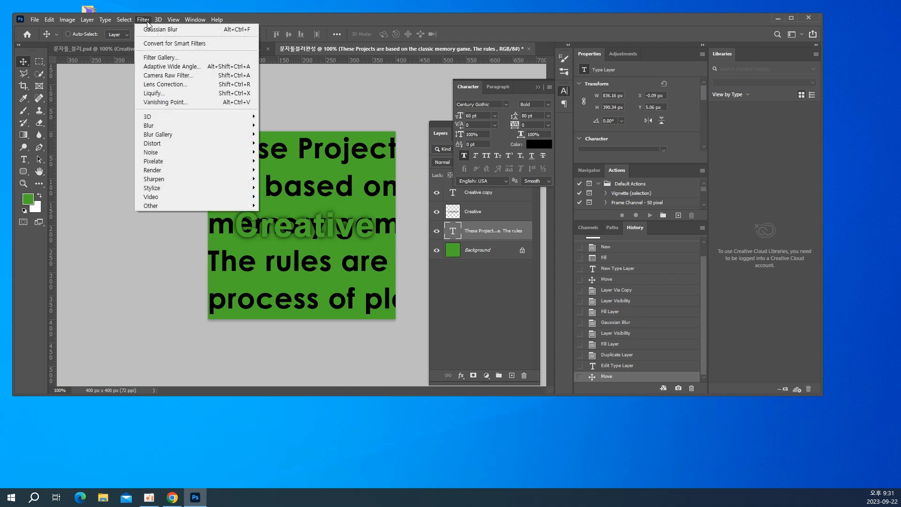
mouse_move(168, 125)
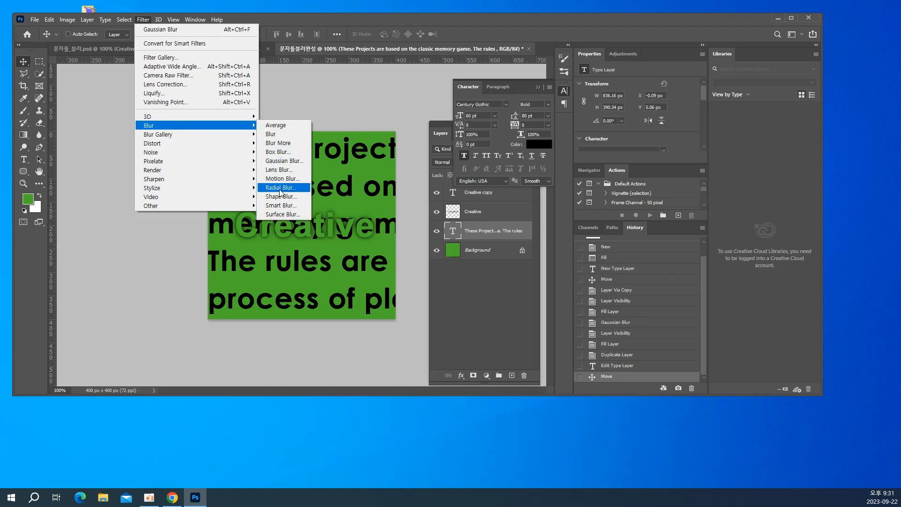
click(287, 161)
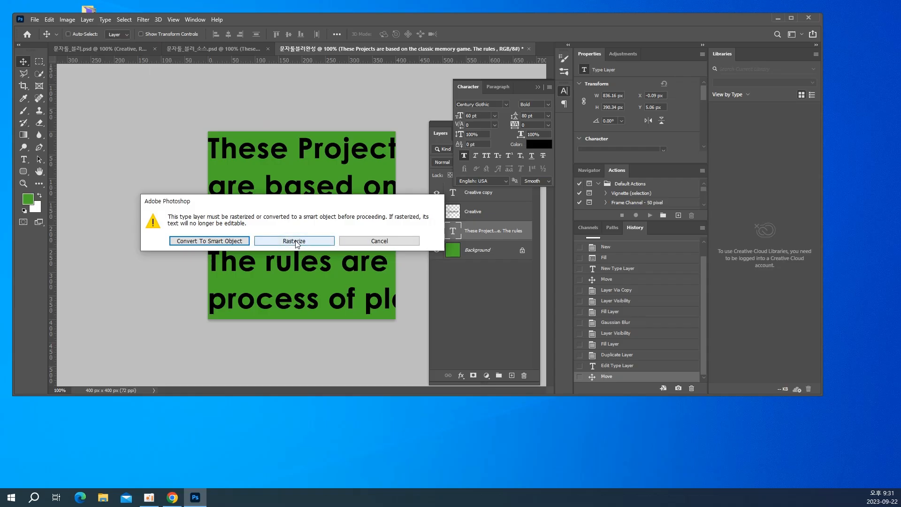
click(296, 241)
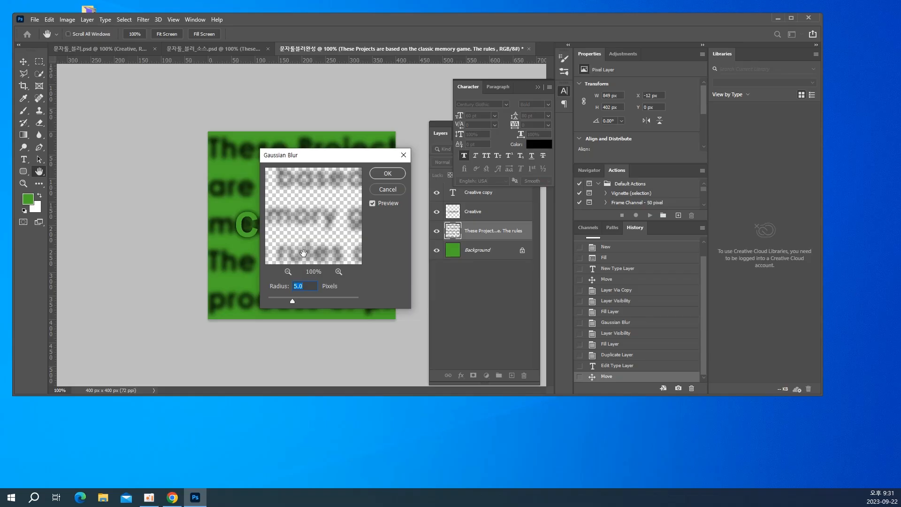
text(20)
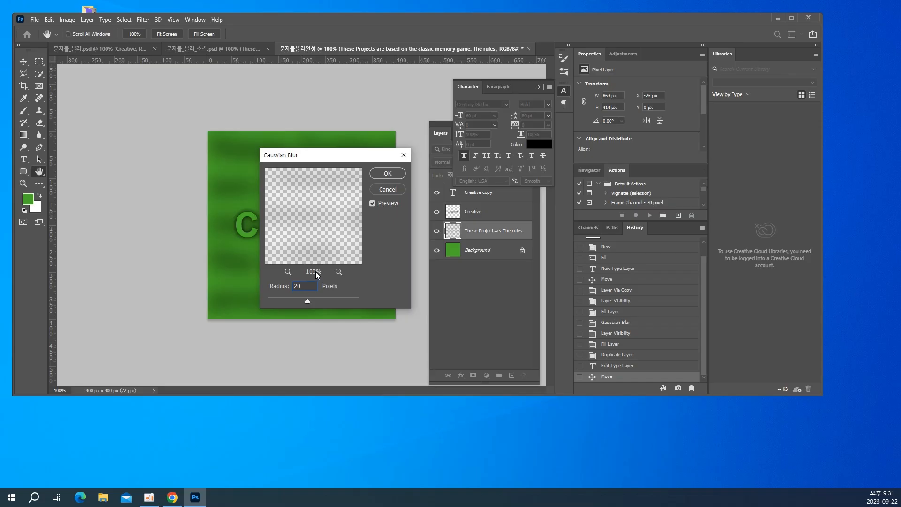
click(387, 173)
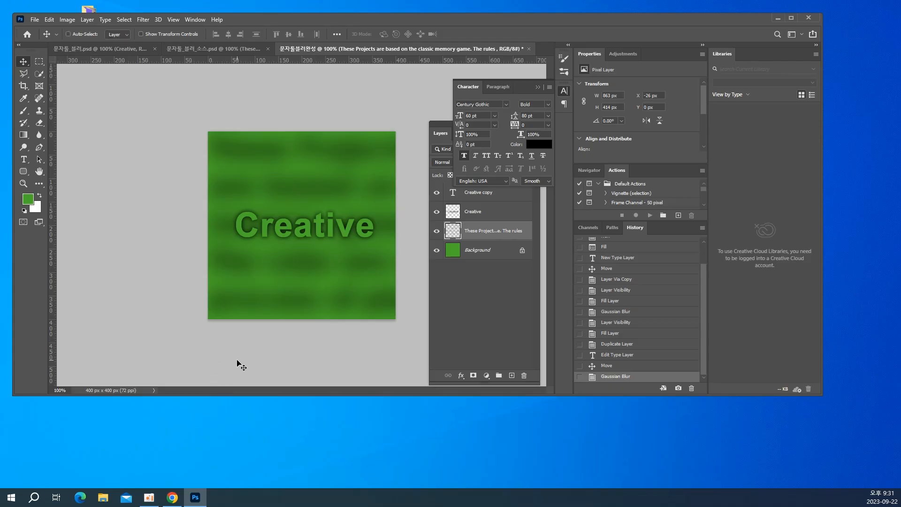
Add a new text layer reading "P" at 150 pt near the canvas's lower-left corner
click(24, 159)
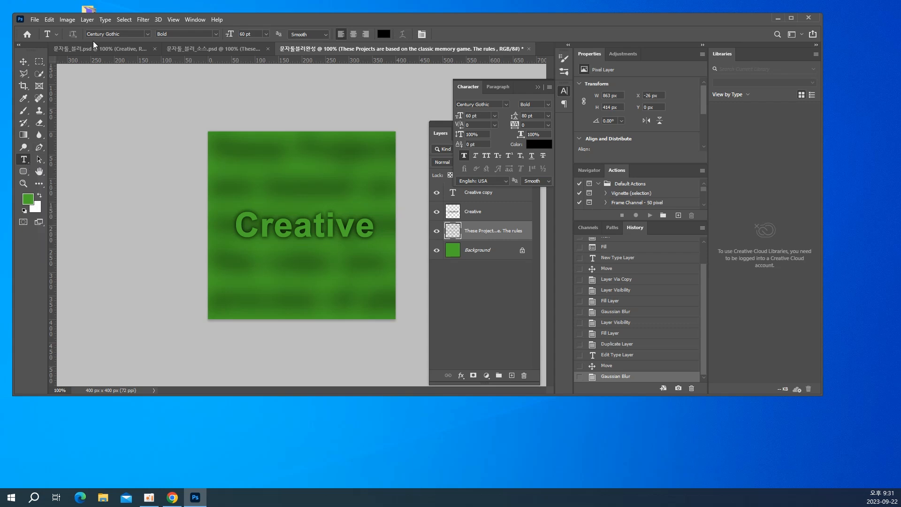
click(266, 34)
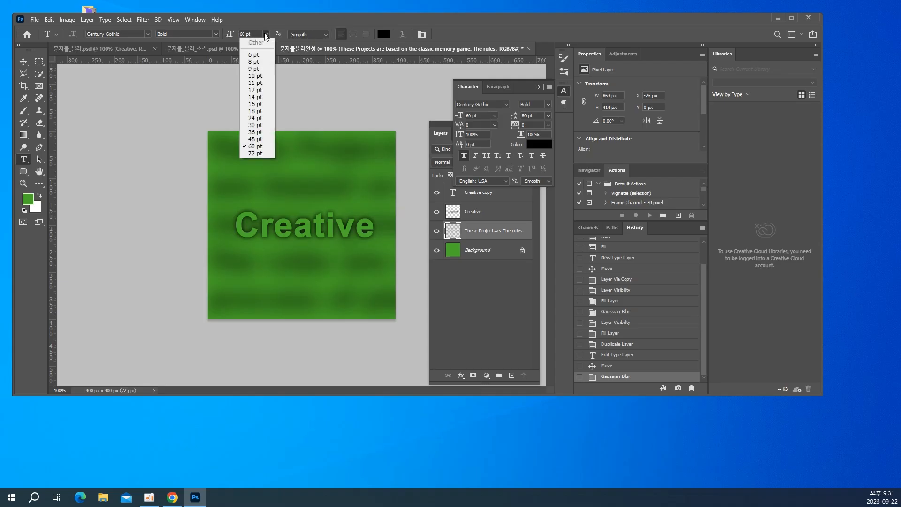
click(253, 35)
drag(254, 34, 204, 34)
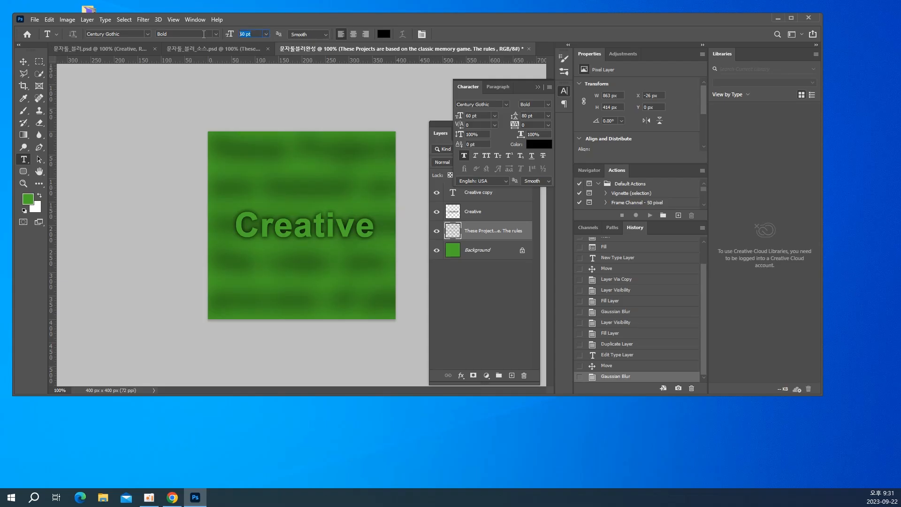
text(150)
key(Return)
click(215, 294)
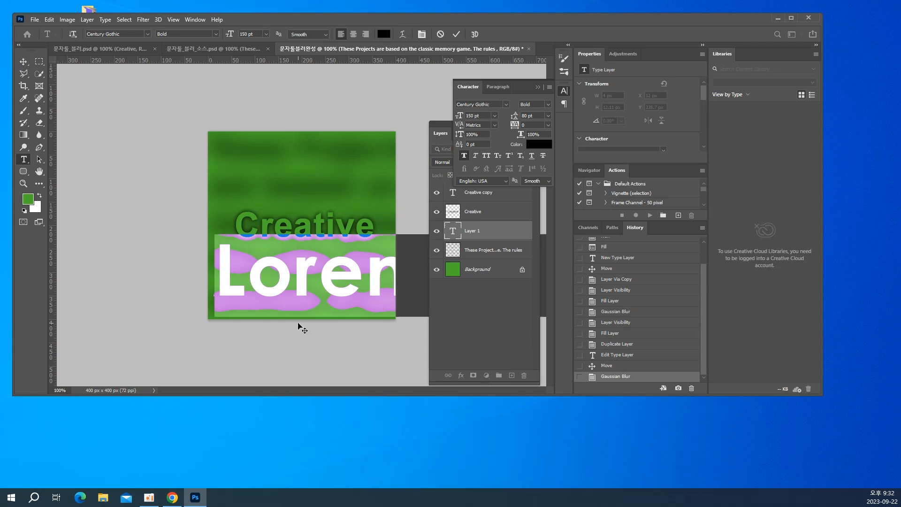
text(P)
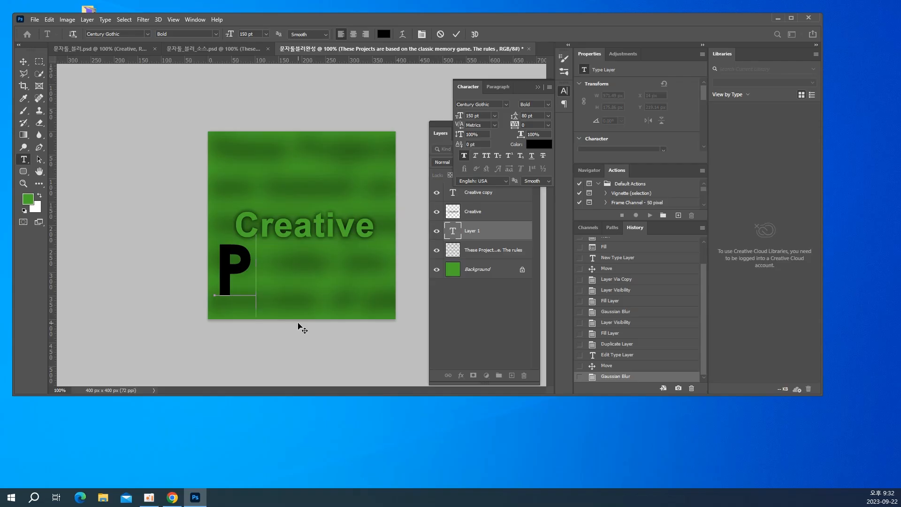
Change the font of the letter "P" to Arial Bold
key(ctrl+a)
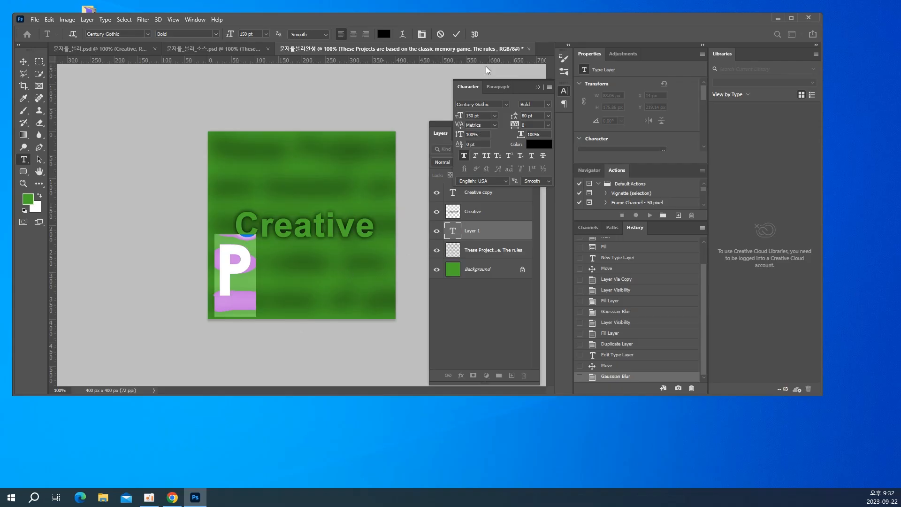
click(481, 104)
drag(491, 103, 450, 101)
key(BackSpace)
text(ari)
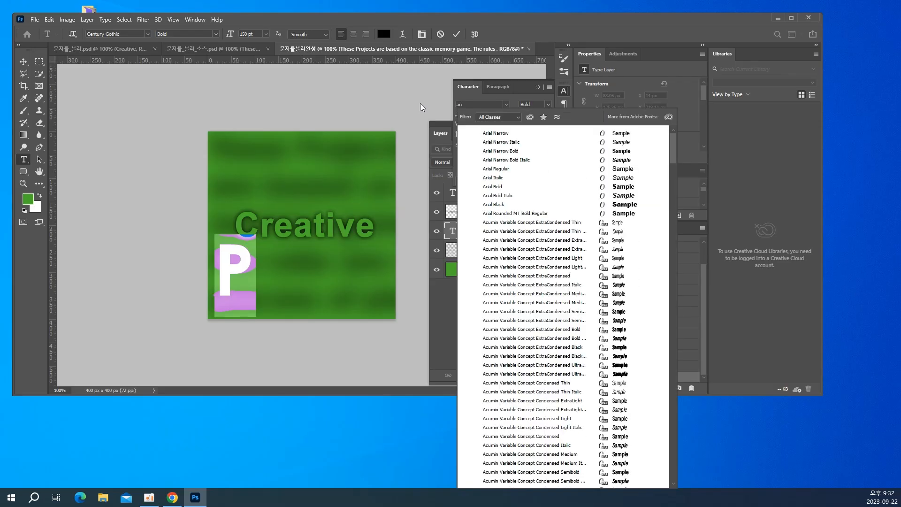
text(al)
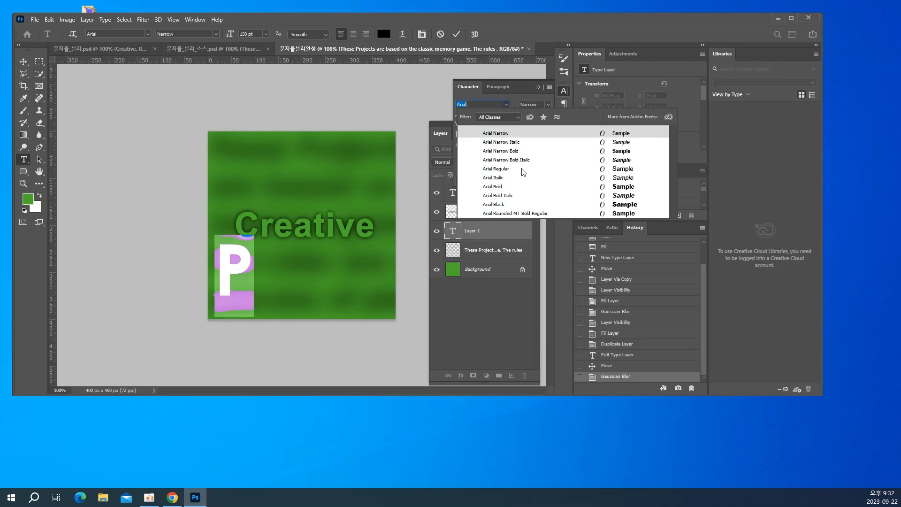
click(498, 187)
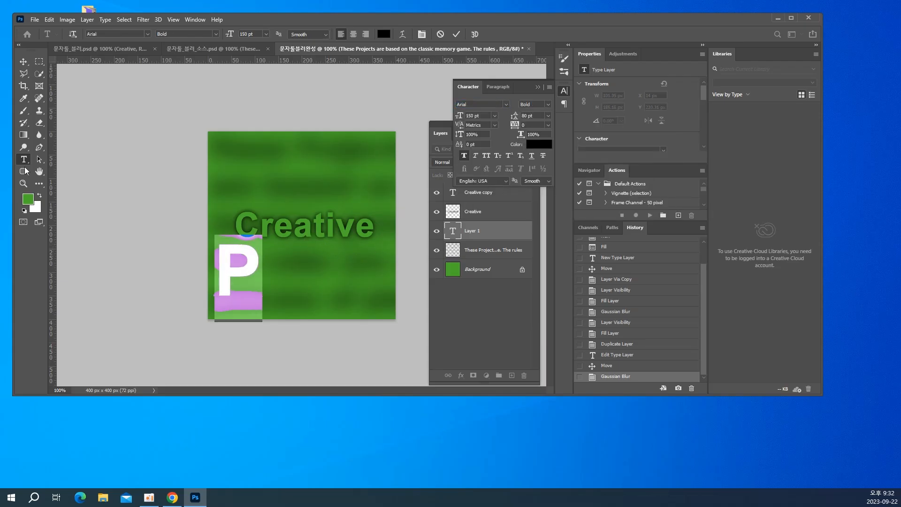
Move the "P" into the canvas's lower-left corner, at about X -11 px, Y 271 px, and compare with the 문자툴_블러.psd reference
click(24, 64)
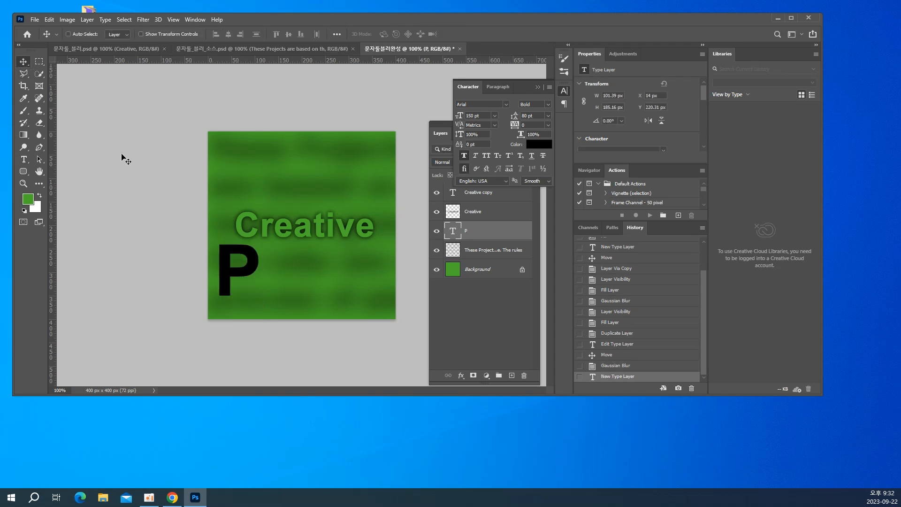
drag(241, 273, 228, 297)
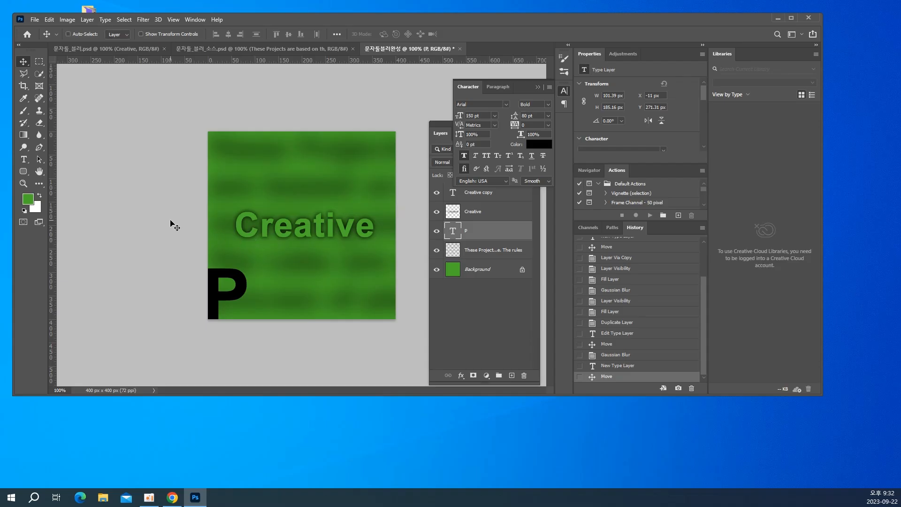
click(124, 47)
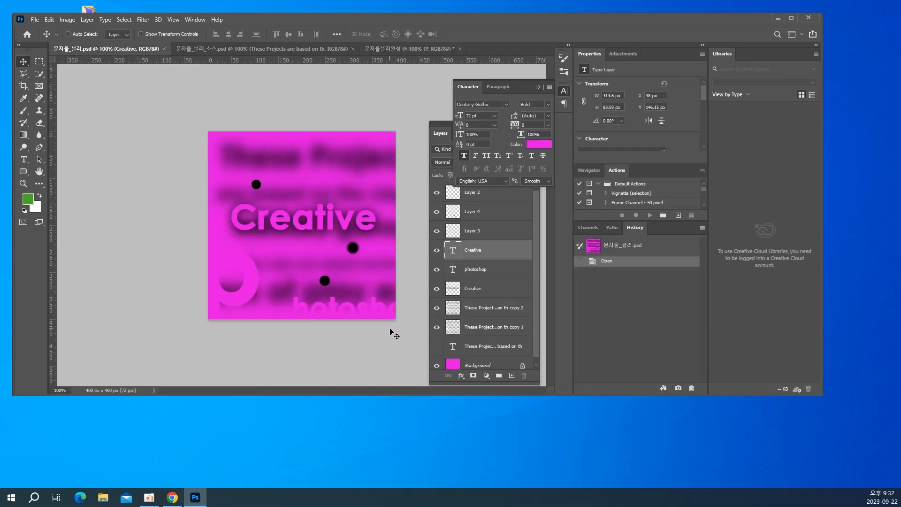
click(366, 52)
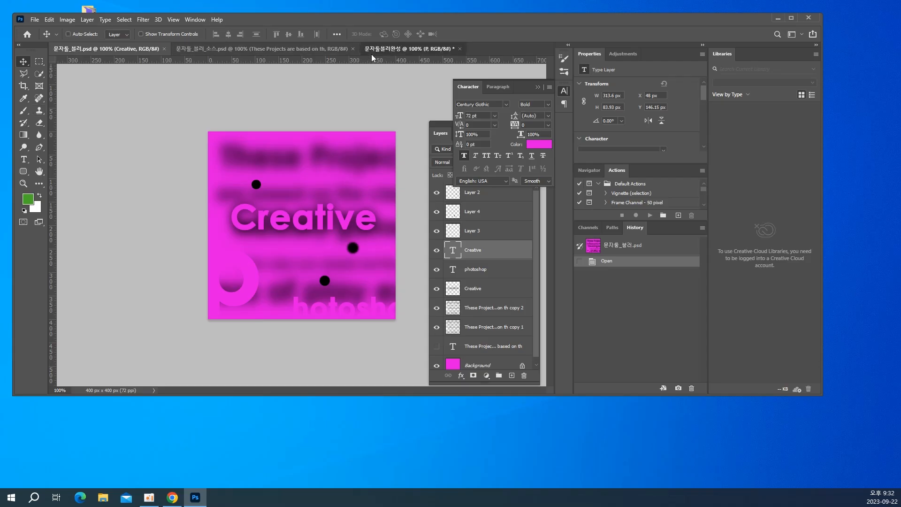
Add a separate text layer reading "hotoshop" at 72 pt to the right of the "P"
click(21, 164)
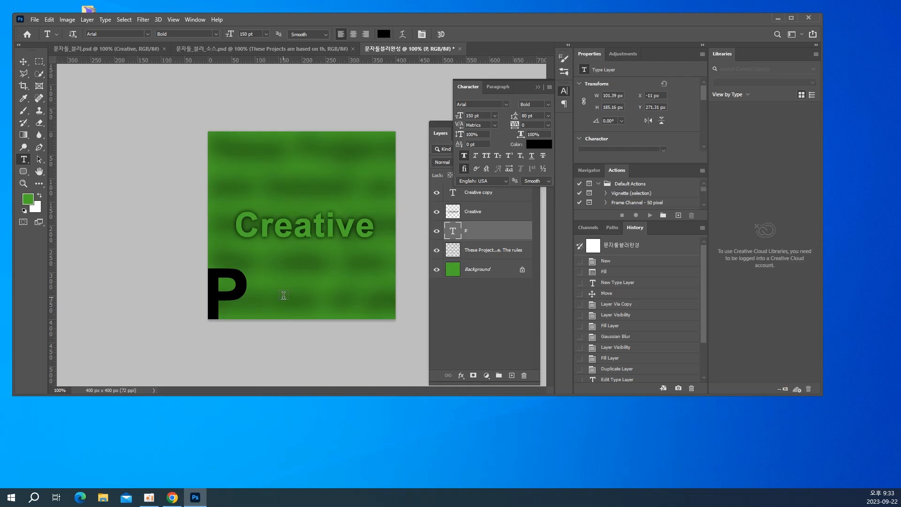
click(310, 301)
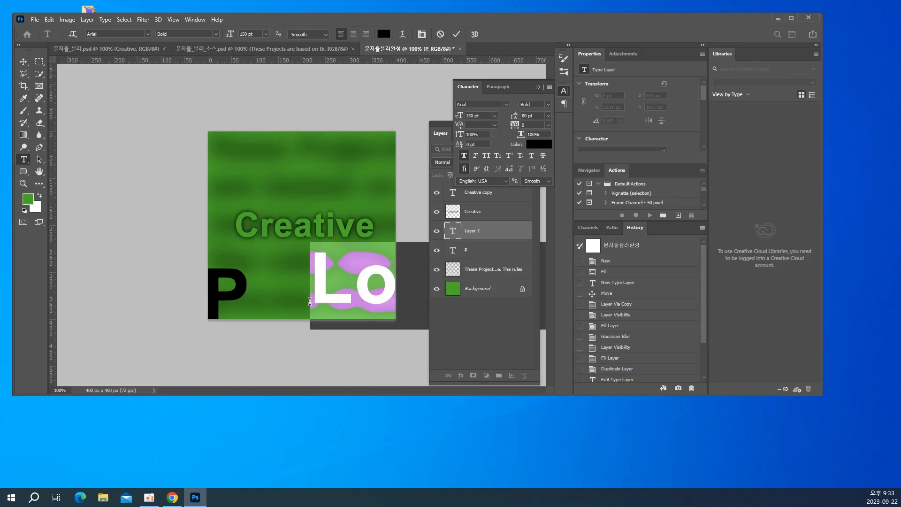
click(266, 33)
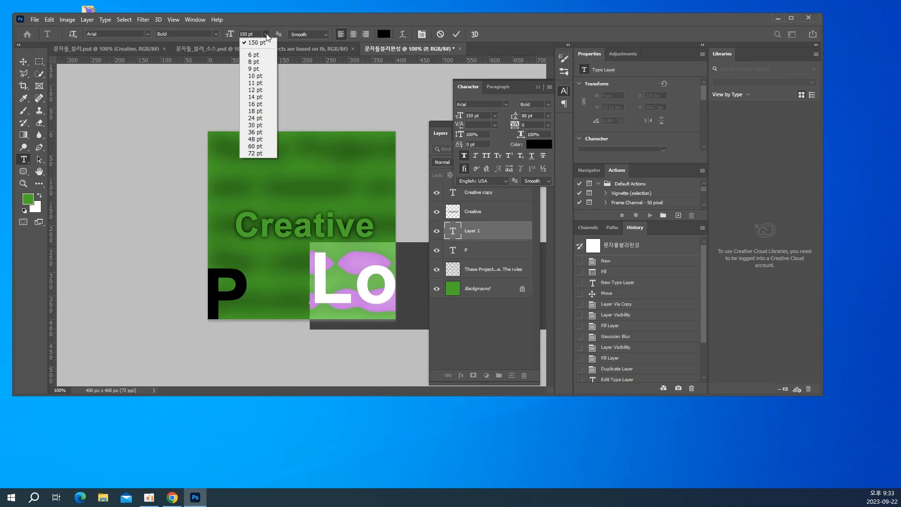
click(248, 153)
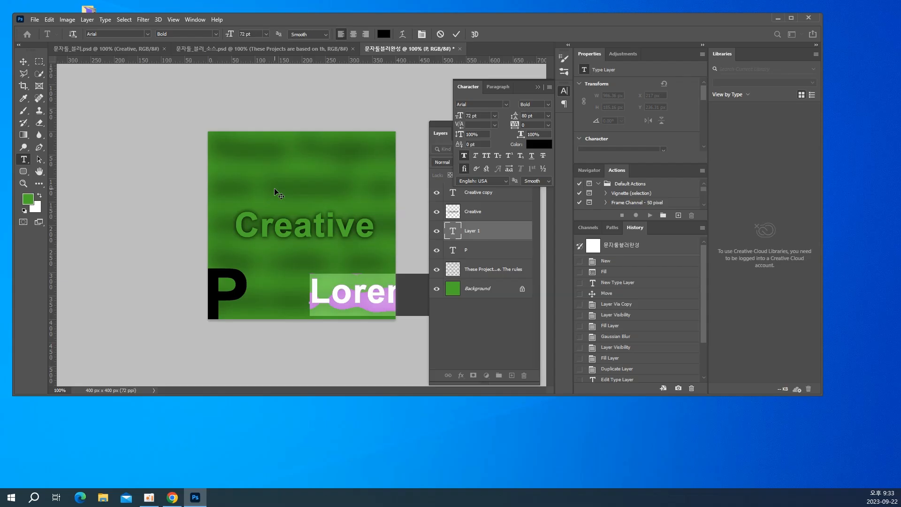
text(h)
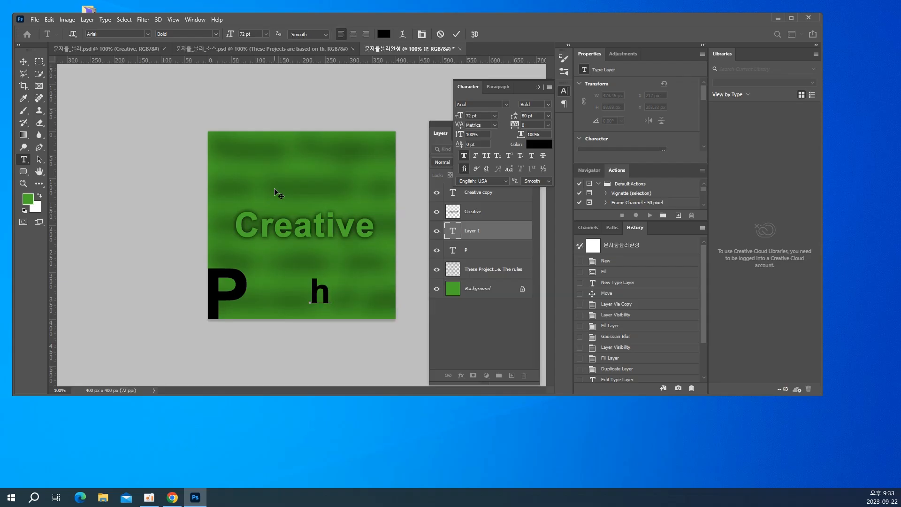
text(otos)
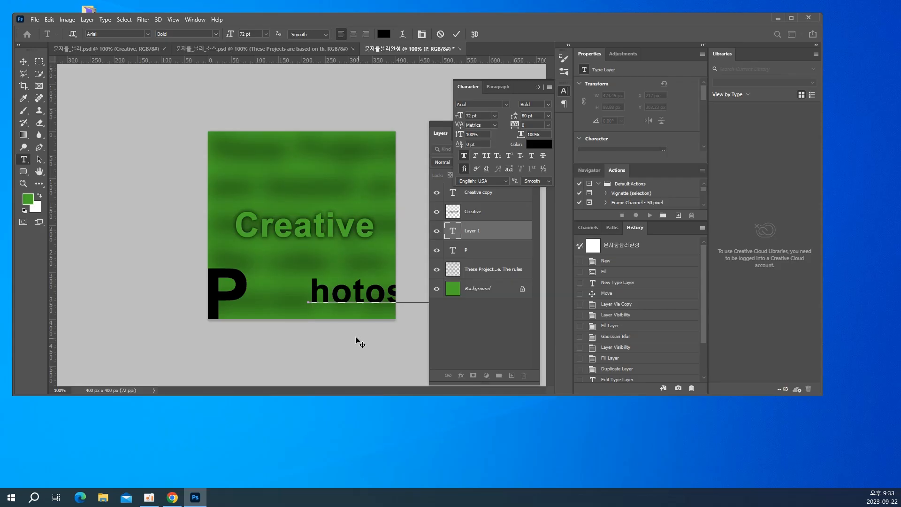
Place the "hotoshop" text beside the "P" at about X 151 px, Y 315 px, running off the canvas's right edge
drag(357, 341, 273, 218)
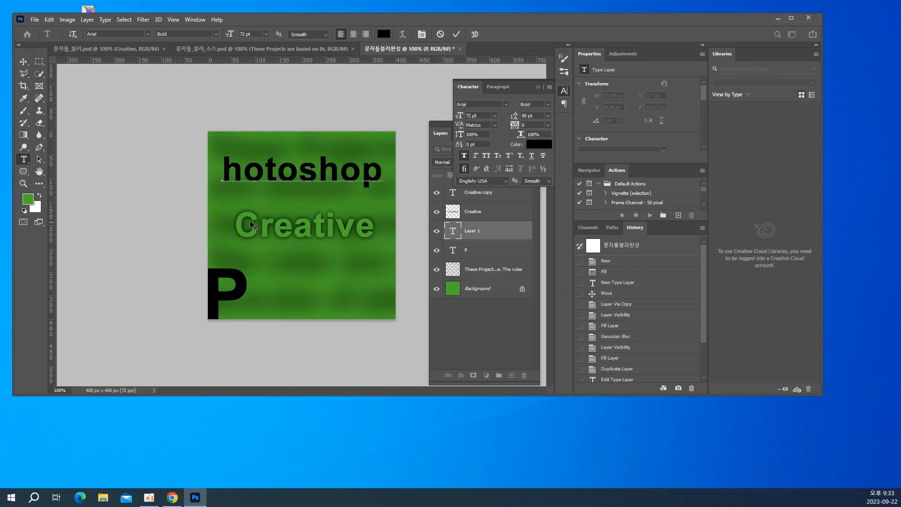
click(24, 62)
drag(261, 171, 316, 299)
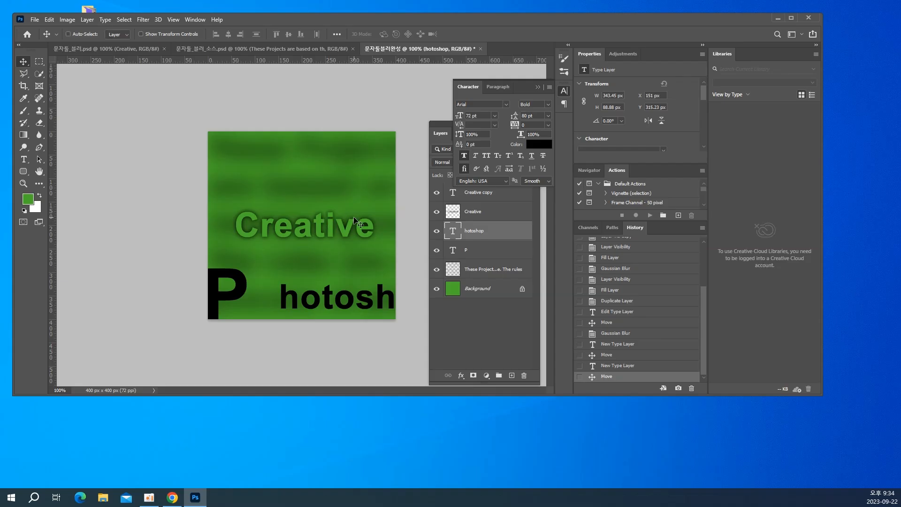
Fill the "hotoshop" and "P" text layers with the green foreground color #49ac2a
click(28, 200)
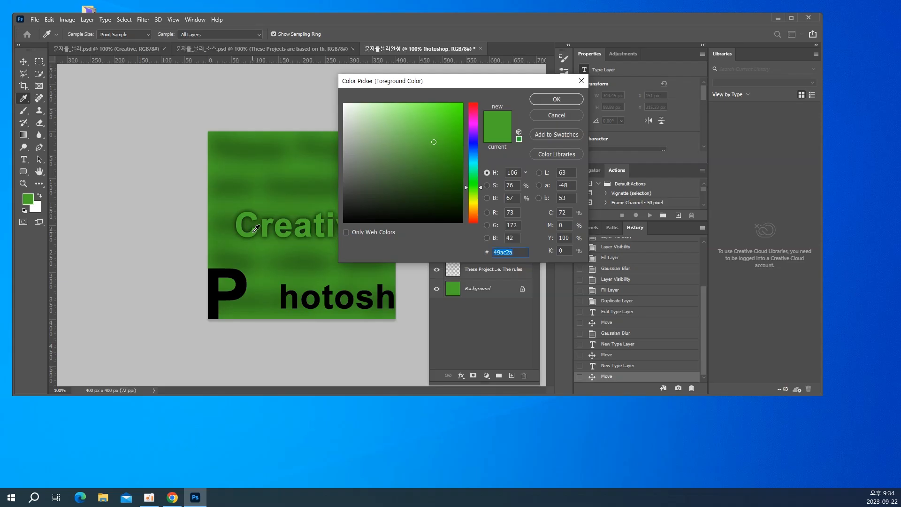
click(545, 100)
key(v)
key(alt+BackSpace)
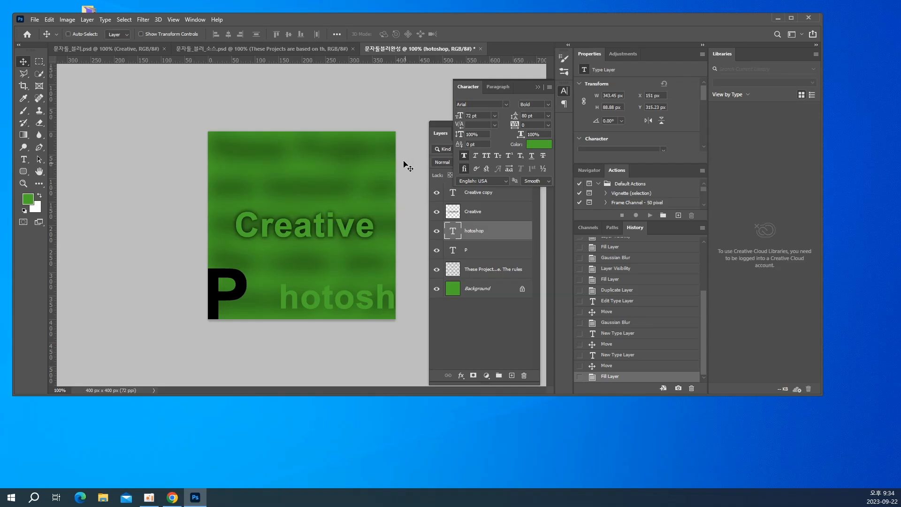
right_click(241, 288)
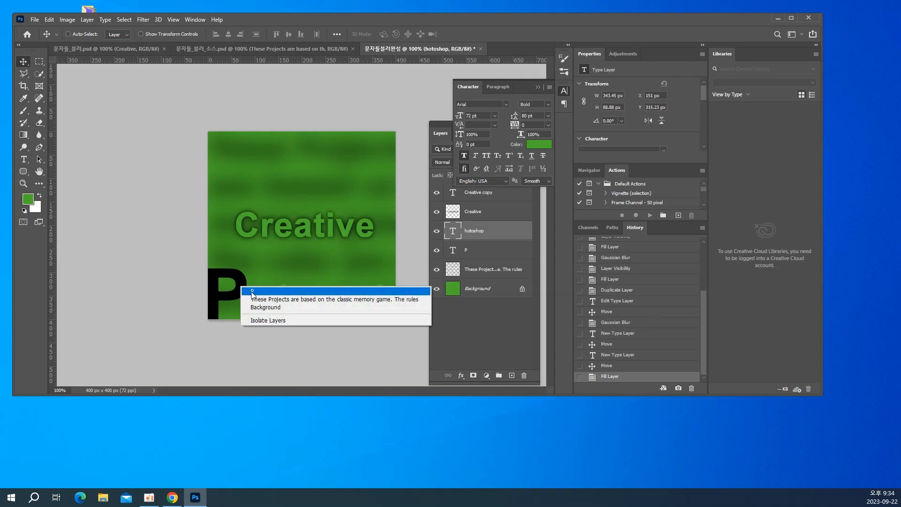
click(251, 291)
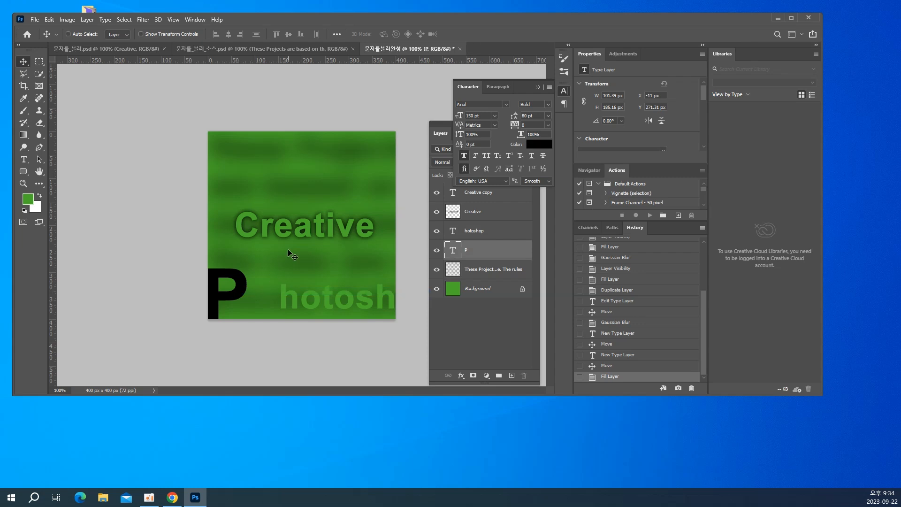
key(alt+BackSpace)
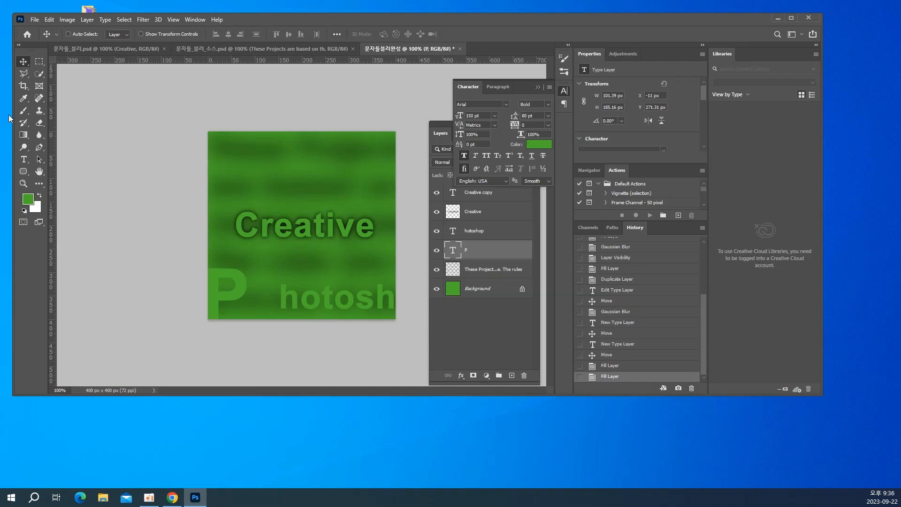
Save the document on the computer as 문자툴블러완성 in Photoshop format with Maximize Compatibility
key(ctrl)
key(ctrl+s)
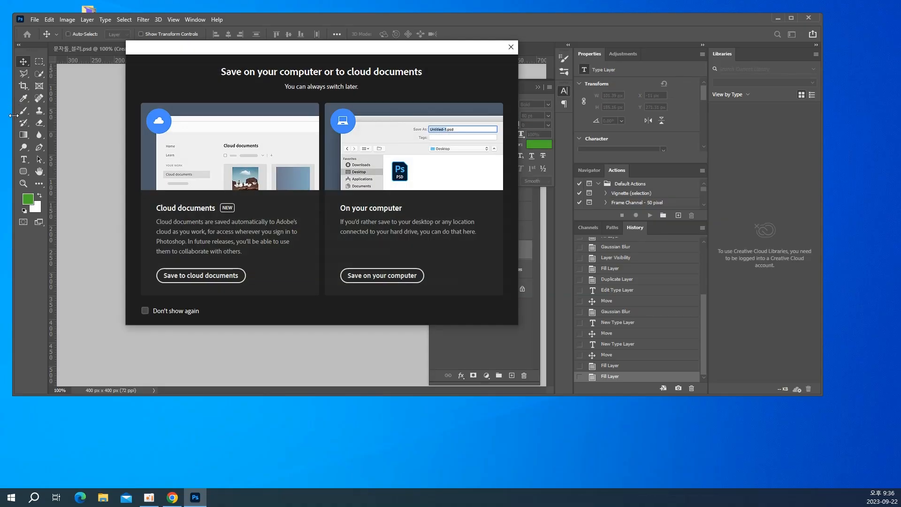
click(373, 276)
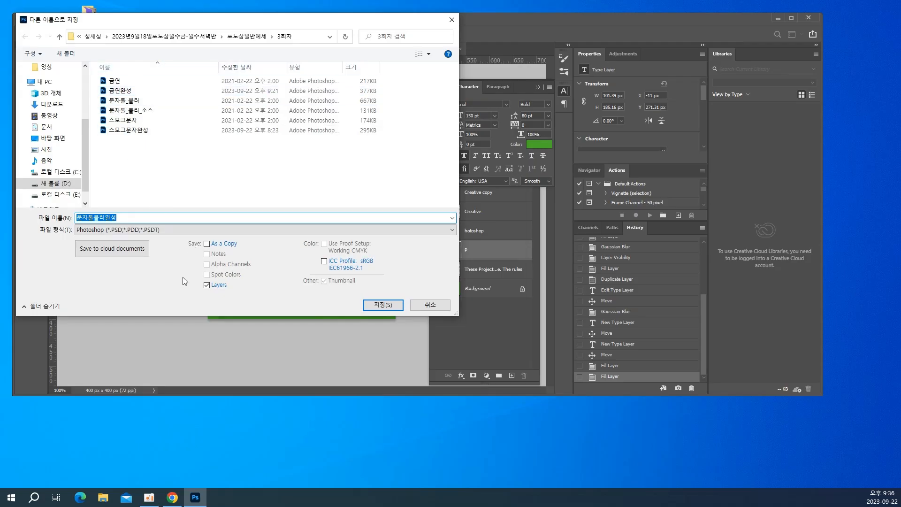
click(382, 305)
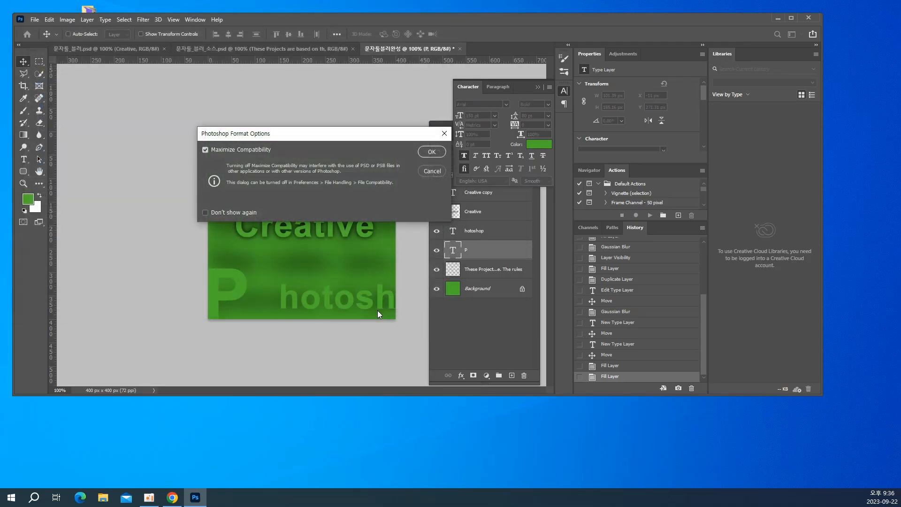
click(432, 152)
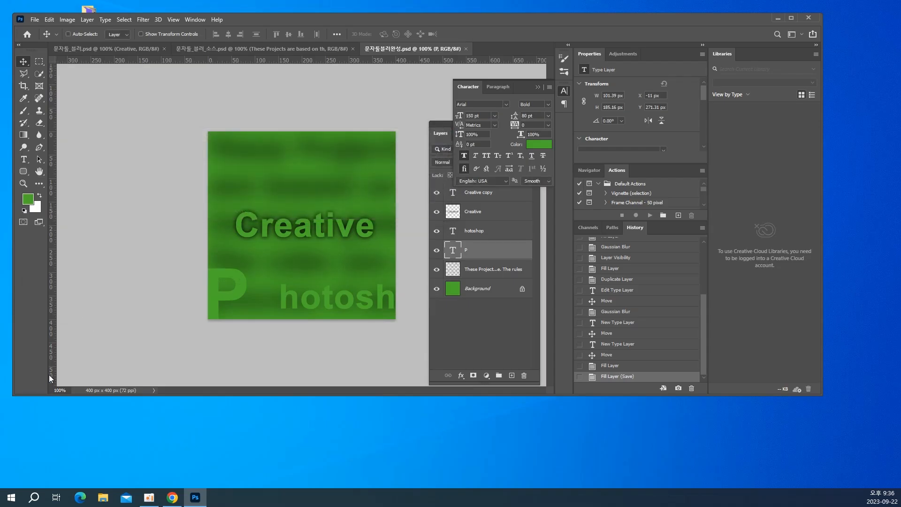
Close 문자툴블러완성.psd and the two open reference documents
key(ctrl)
key(ctrl+w)
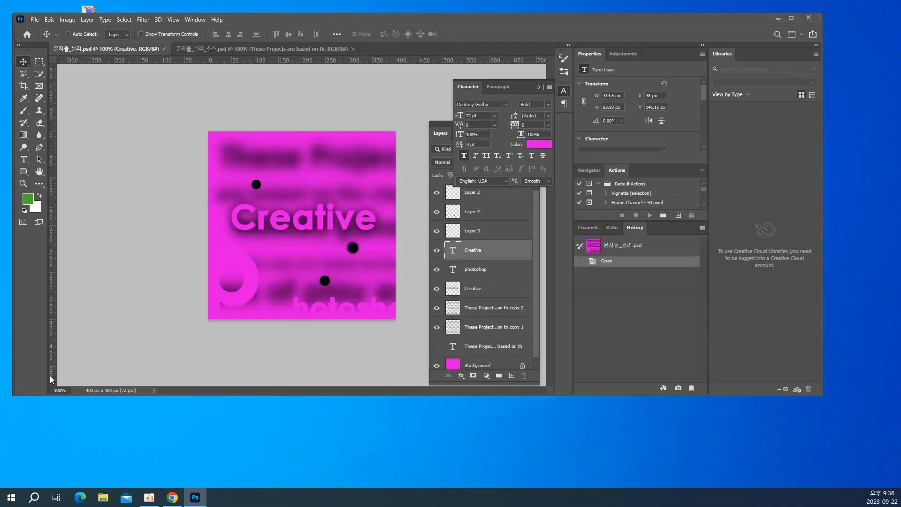
key(ctrl+w)
key(ctrl+w)
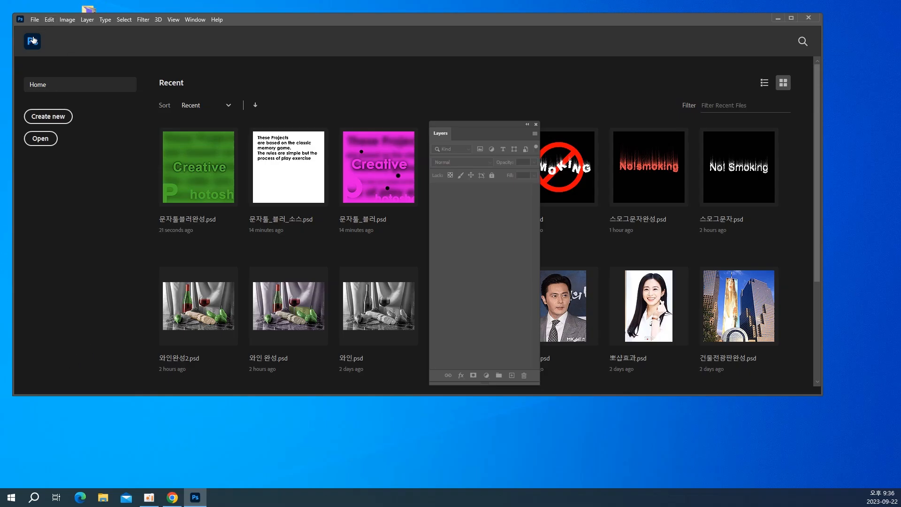
Open the image Wallpapers2012.com-125 from the inner 배경 이미지 folder inside the course's 배경 이미지 folder
click(38, 21)
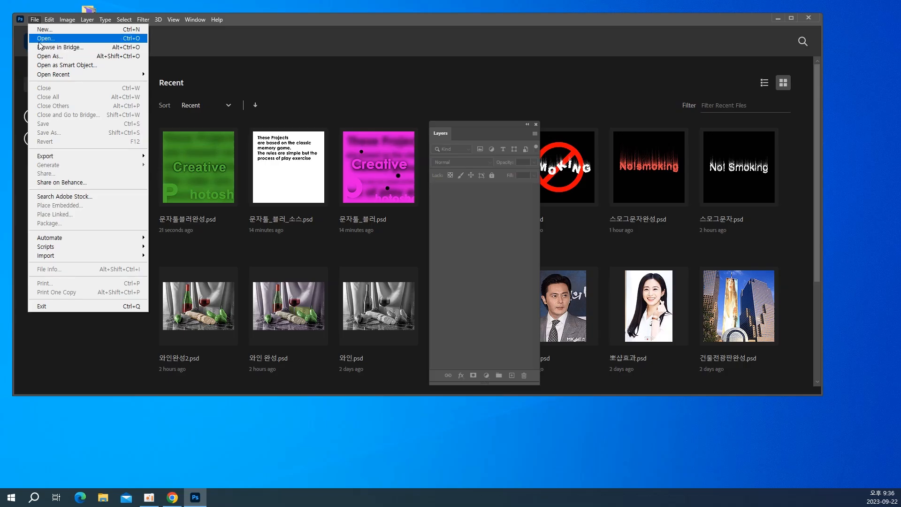
click(43, 39)
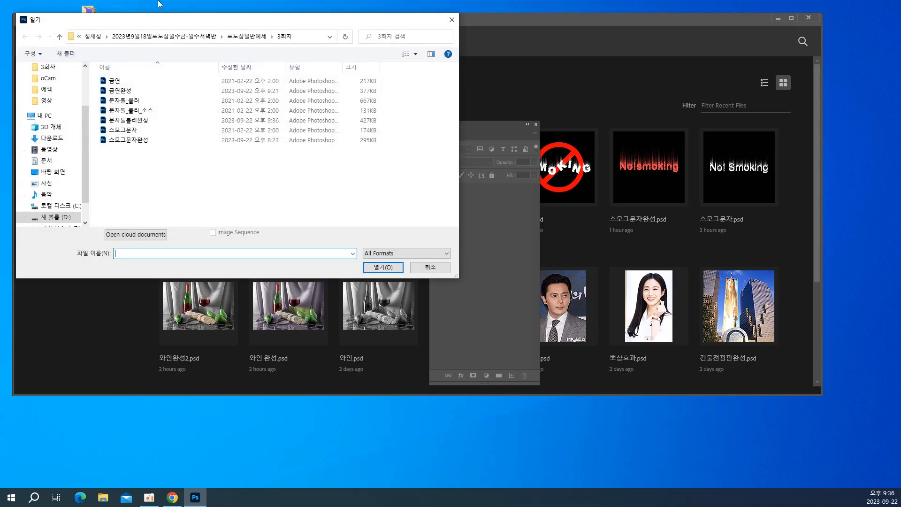
click(197, 38)
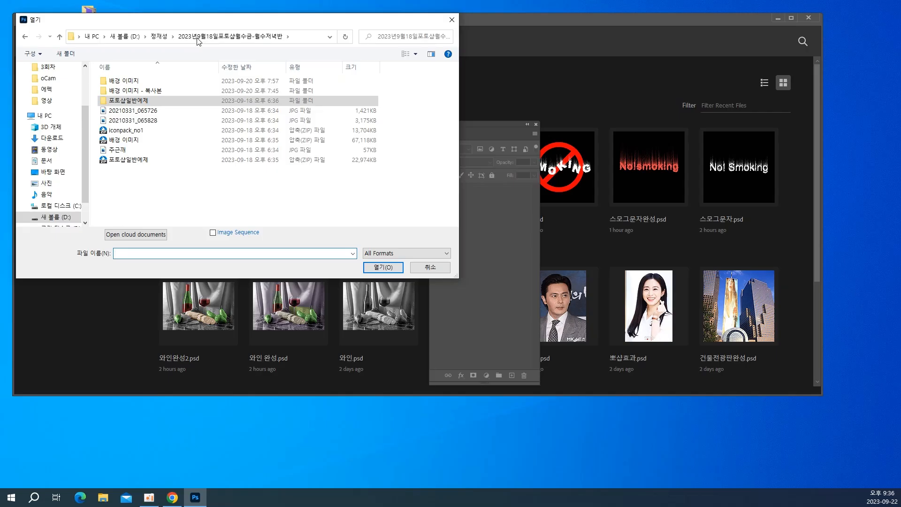
double_click(130, 85)
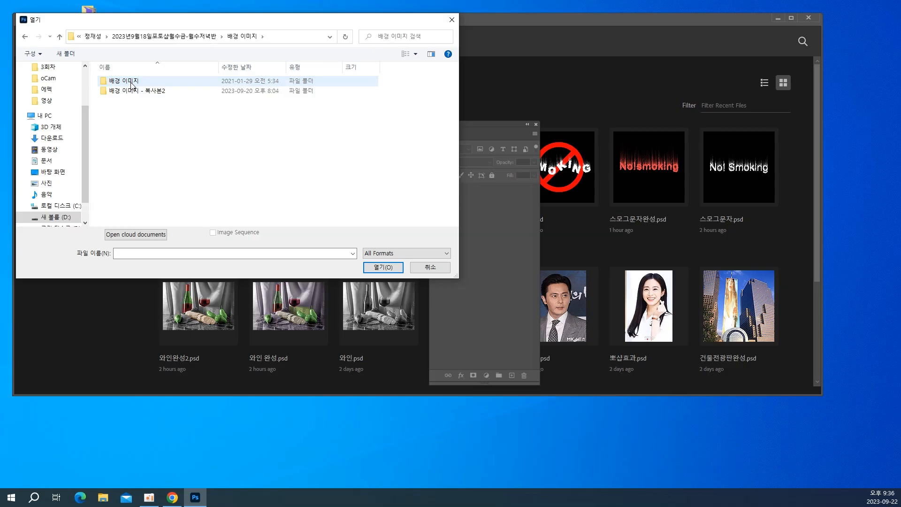
click(131, 83)
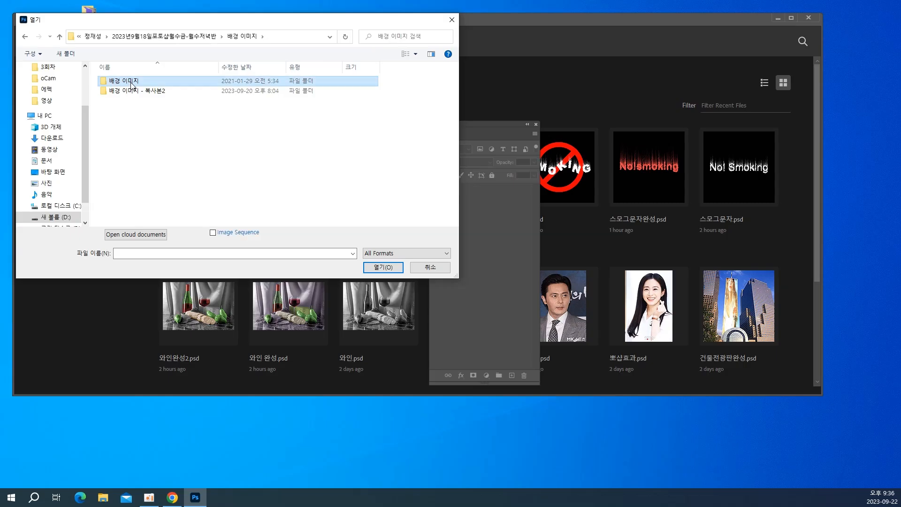
double_click(132, 85)
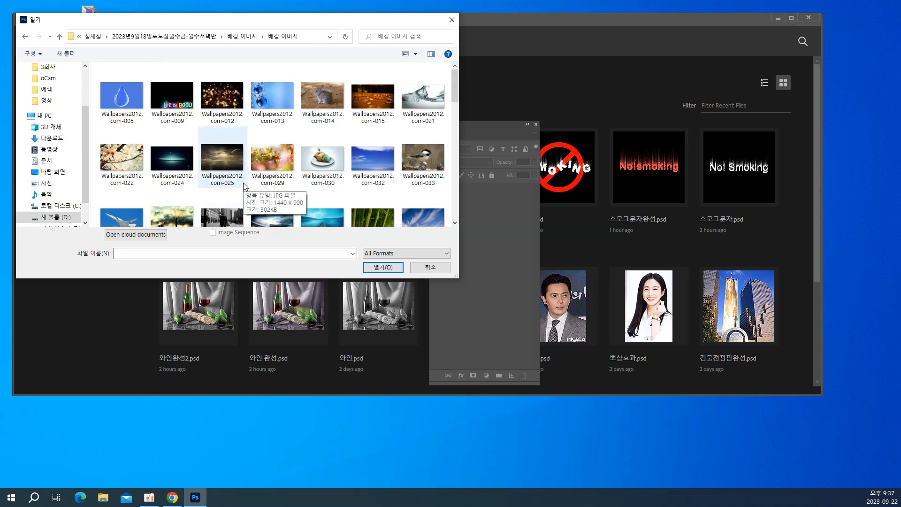
scroll(244, 186, down, 10)
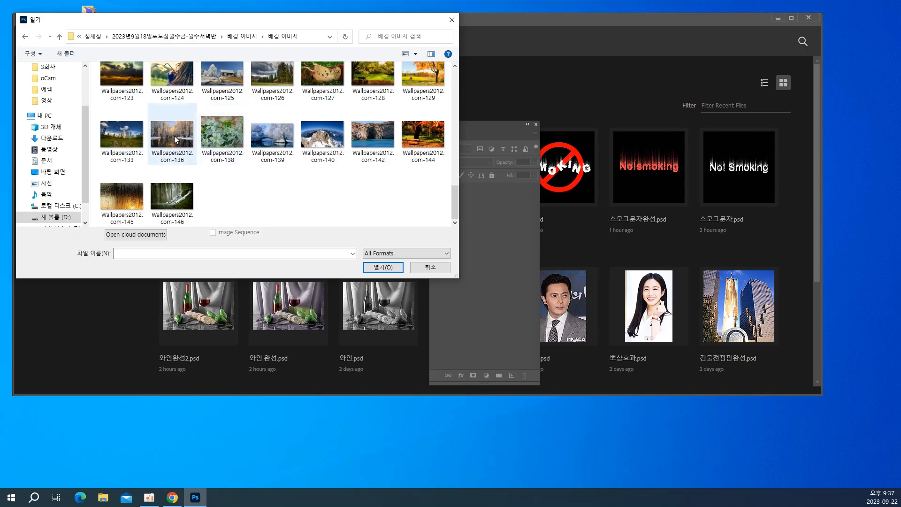
double_click(221, 70)
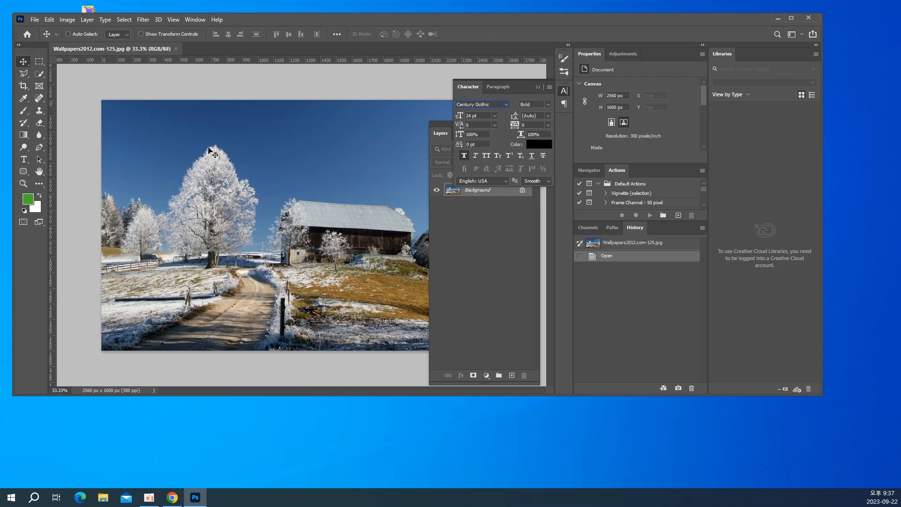
Set the image resolution to 72 pixels/inch with Resample turned off
click(68, 21)
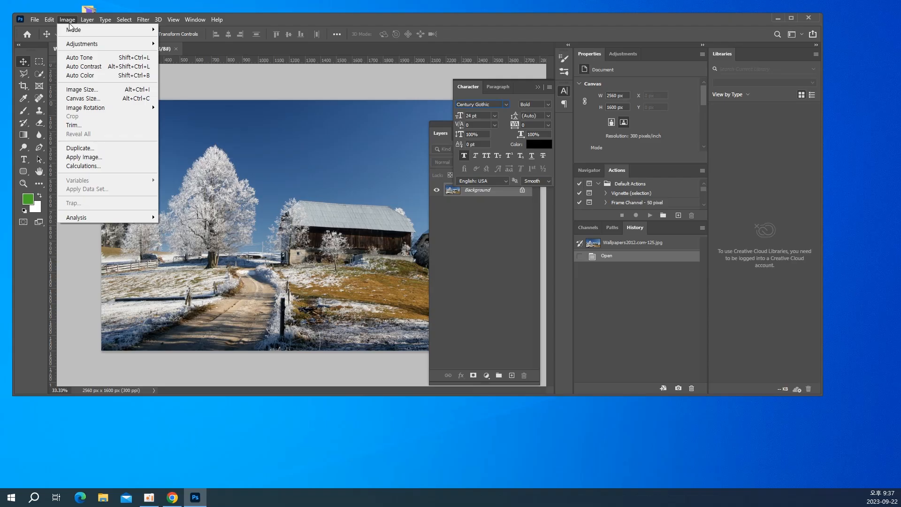
click(81, 90)
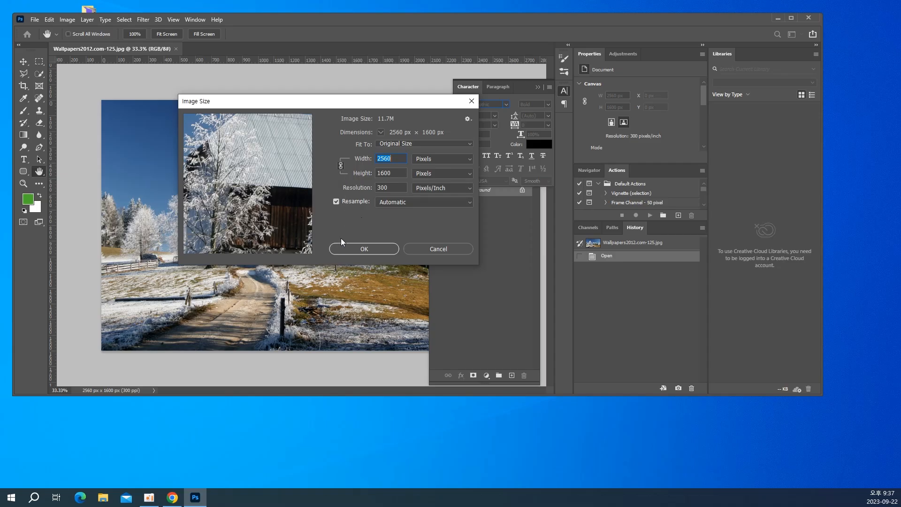
click(345, 202)
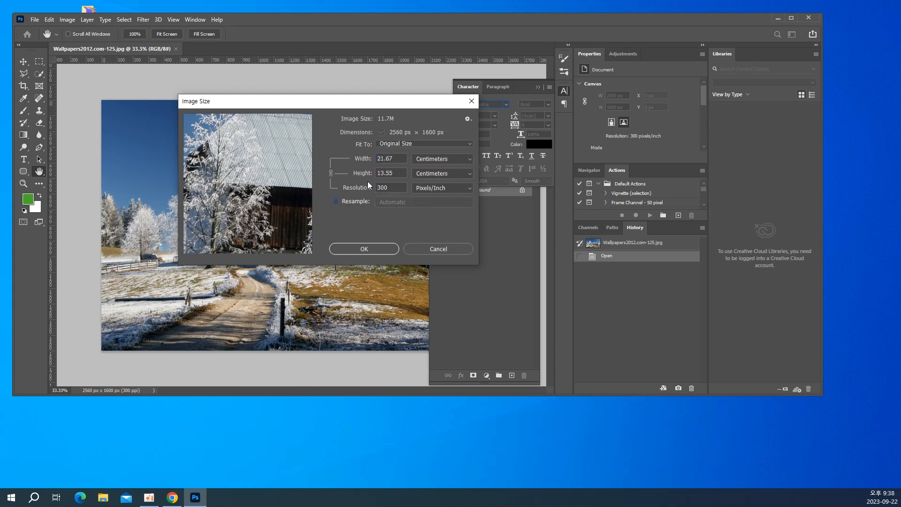
double_click(389, 188)
text(72)
click(368, 252)
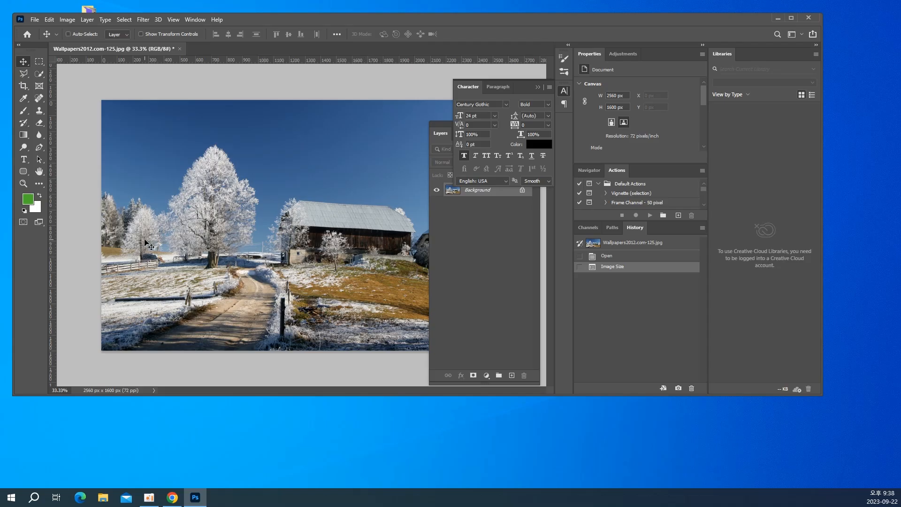
Set up horizontal type with a size of 150 pt and the orange text color #da941b
click(23, 159)
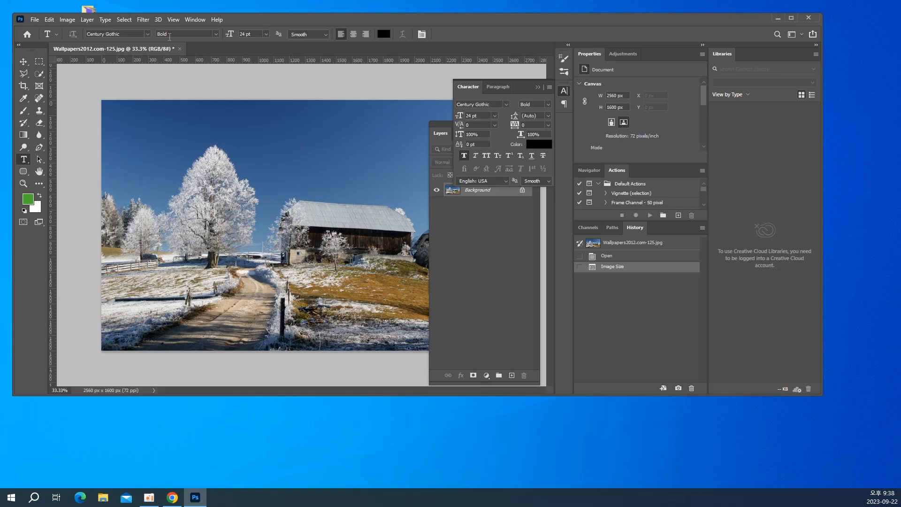
click(253, 33)
text(150)
click(386, 34)
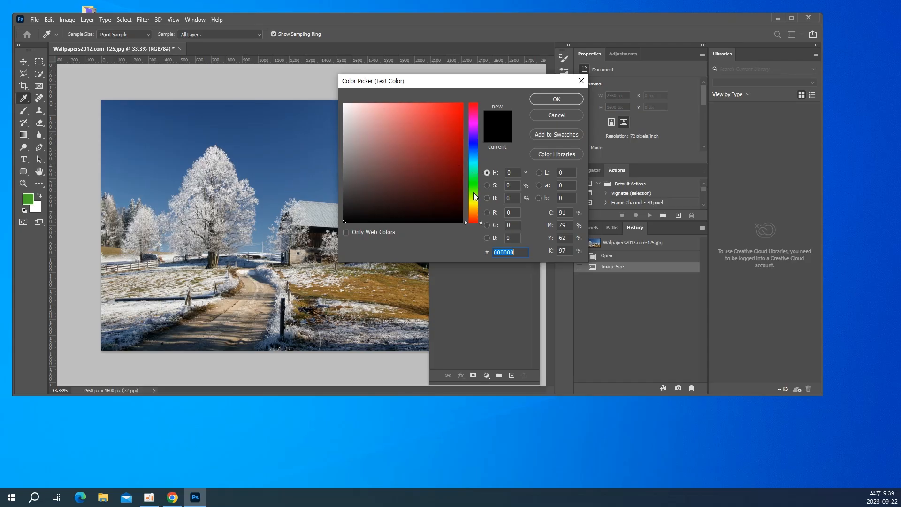
drag(475, 197, 473, 212)
click(448, 120)
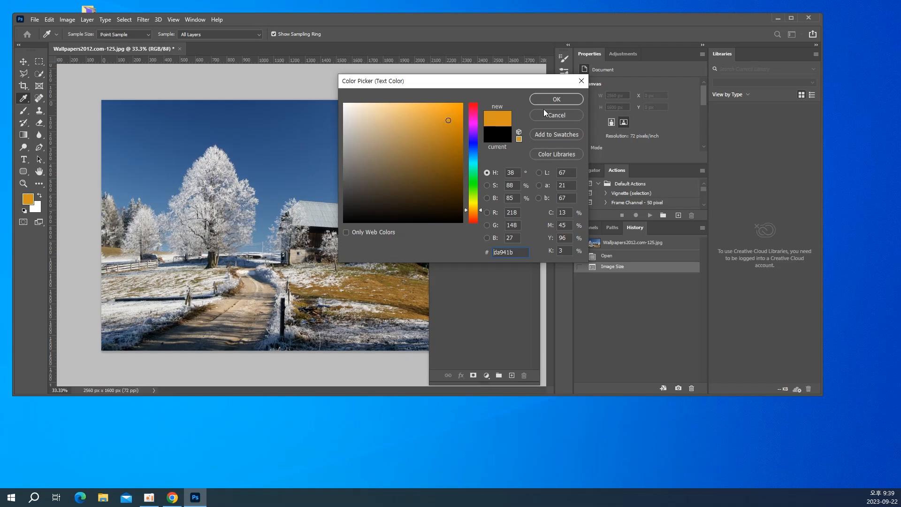
click(556, 100)
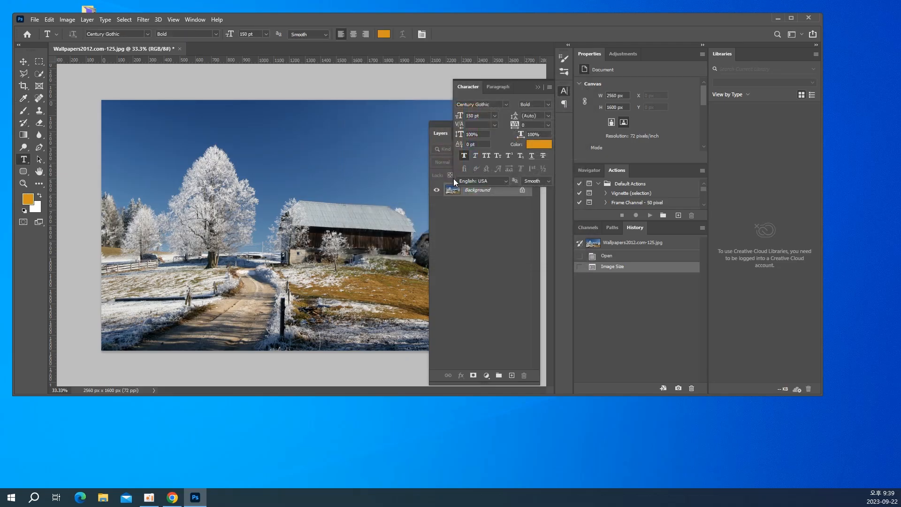
Add the first name in capitals as a text layer above the barn and select all of its letters
click(248, 179)
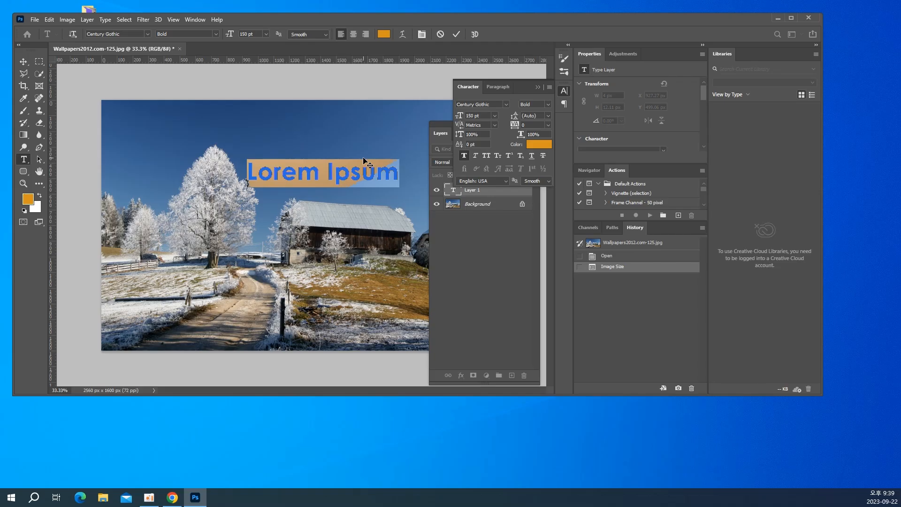
text(JAESONG)
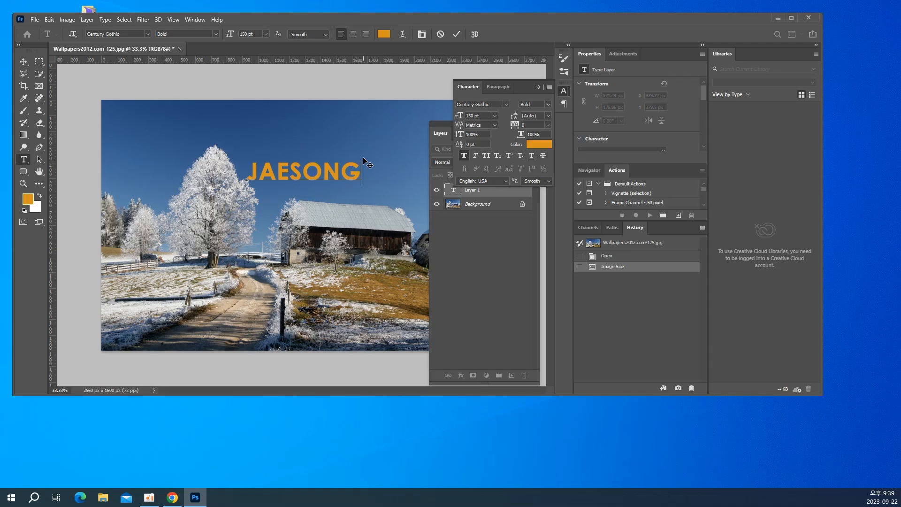
key(ctrl+a)
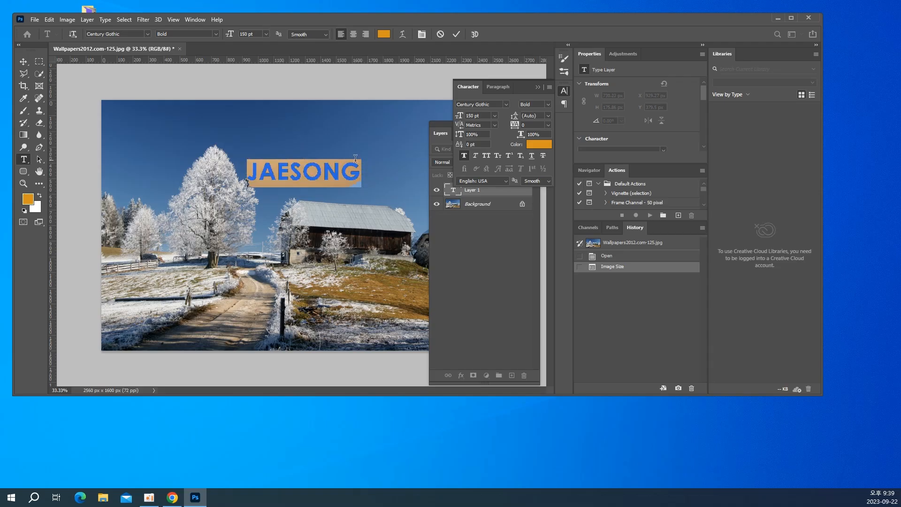
Try the Arial Rounded MT Bold font on the name text and check its available styles
click(130, 36)
key(BackSpace)
text(ARI)
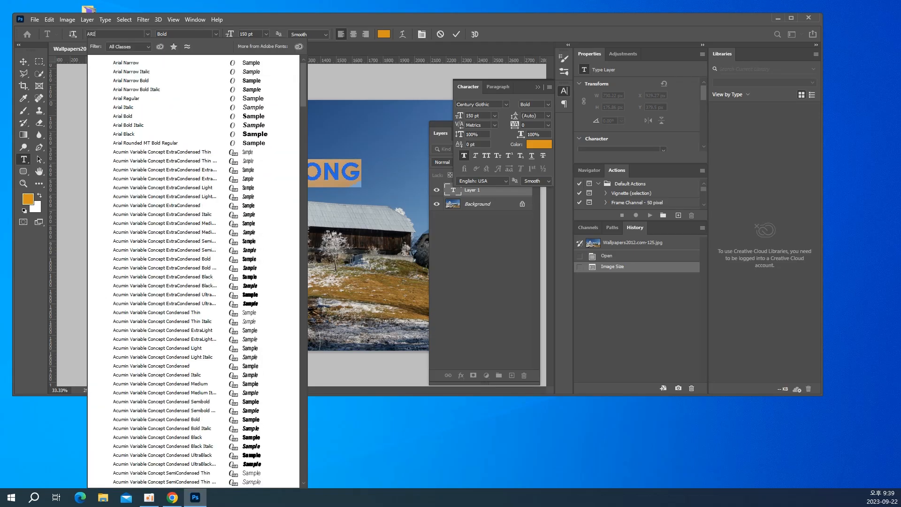
text(AL)
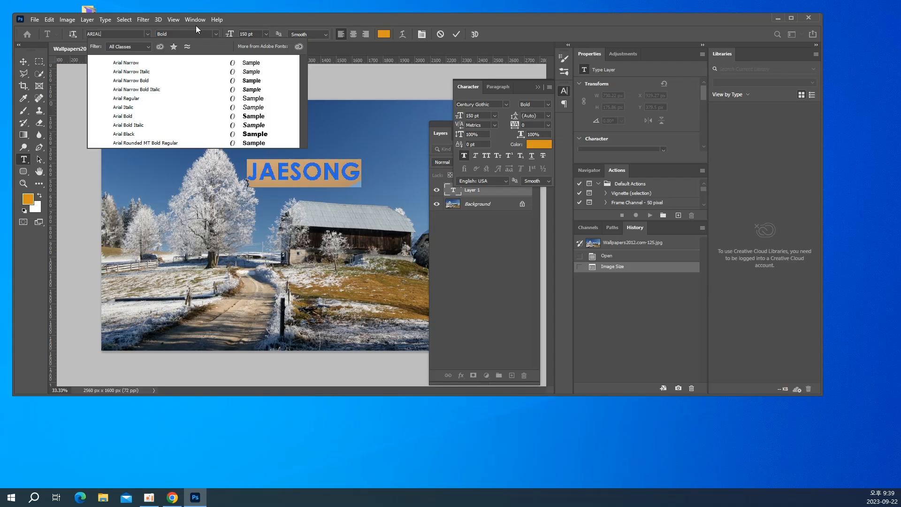
click(148, 142)
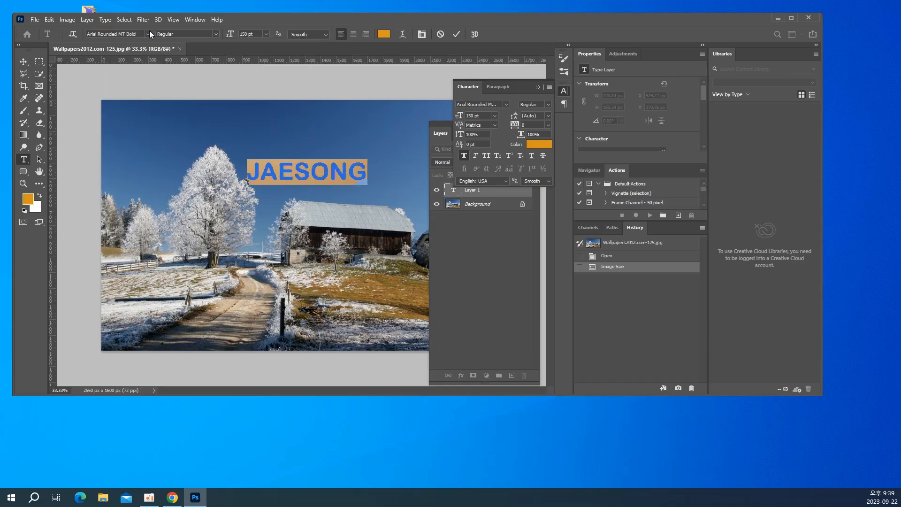
click(217, 34)
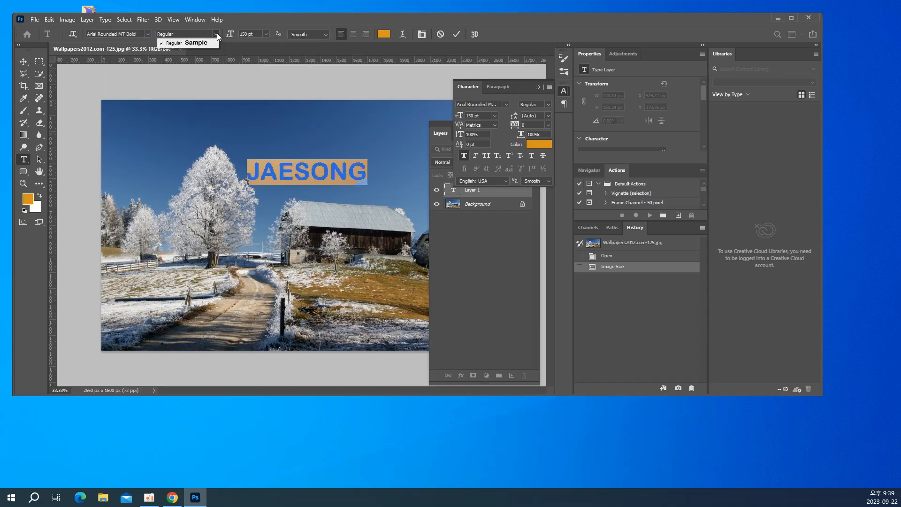
Change the font of the name text to Arial Black
click(138, 32)
click(148, 34)
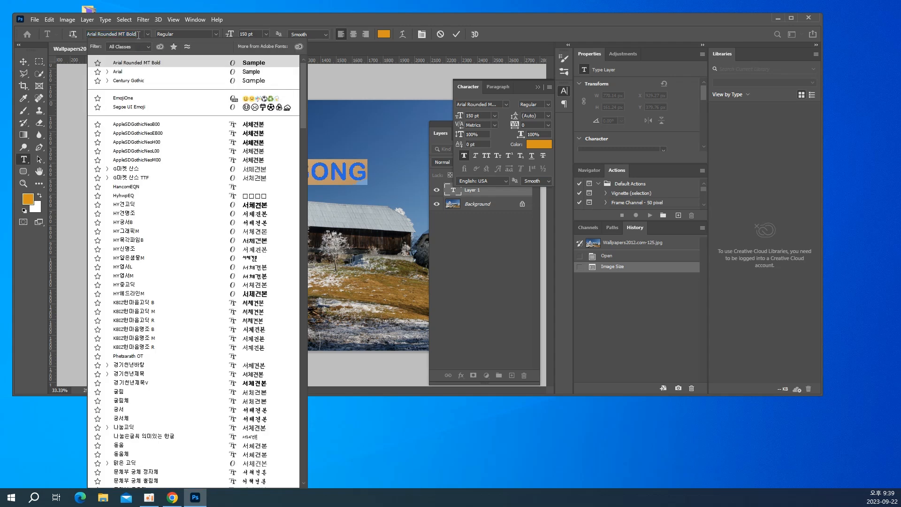
drag(141, 34, 10, 55)
text(ARIAL)
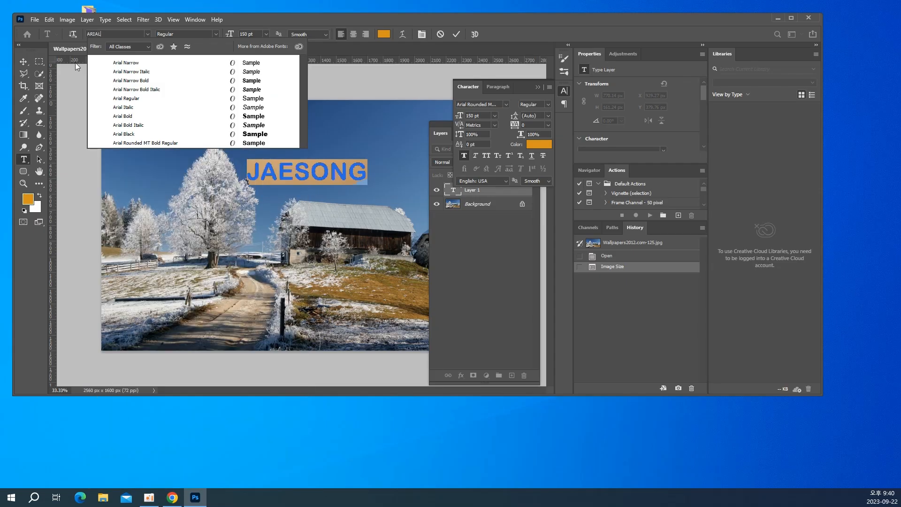
click(123, 134)
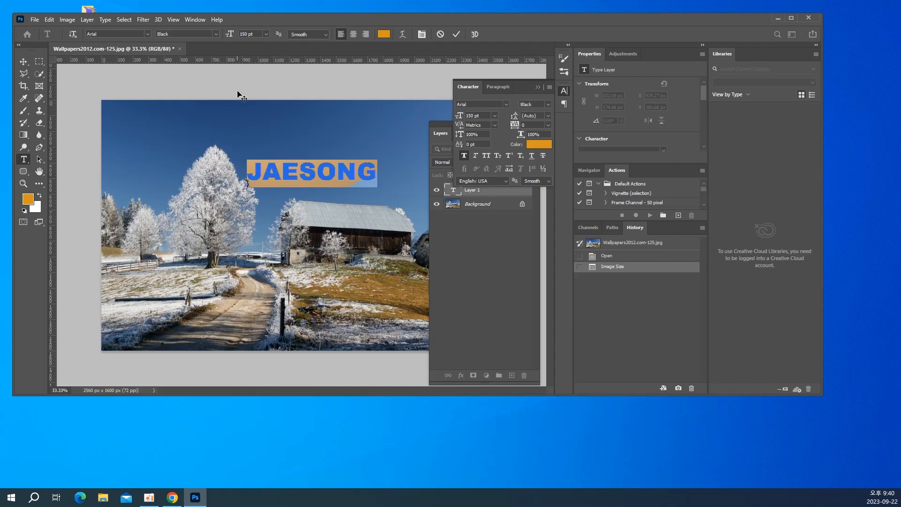
Enlarge the name text to 200 pt and move it over the tree and barn, to about X 729 px, Y 621 px
drag(257, 34, 220, 34)
text(200)
key(Return)
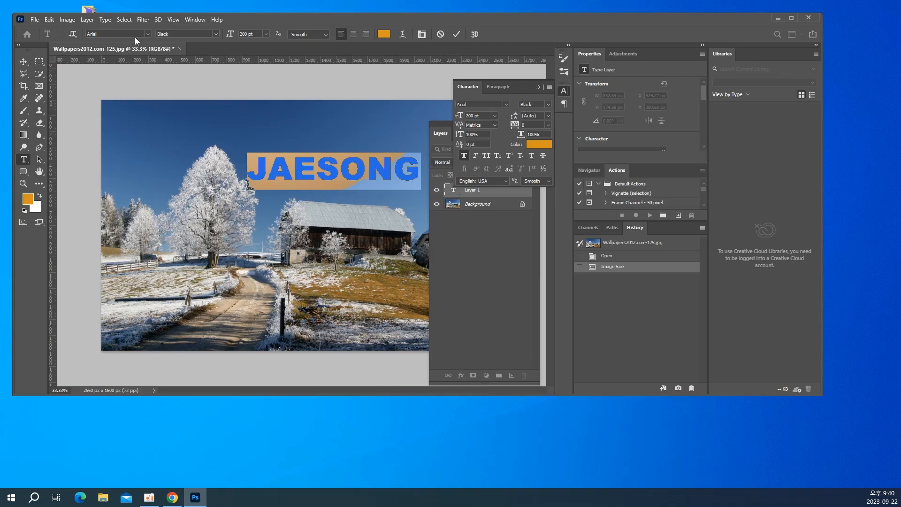
click(21, 64)
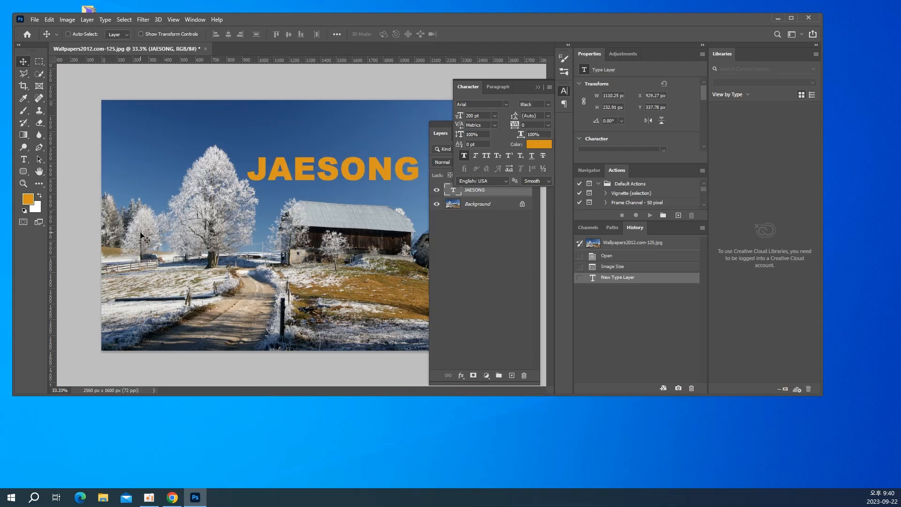
drag(330, 178, 301, 224)
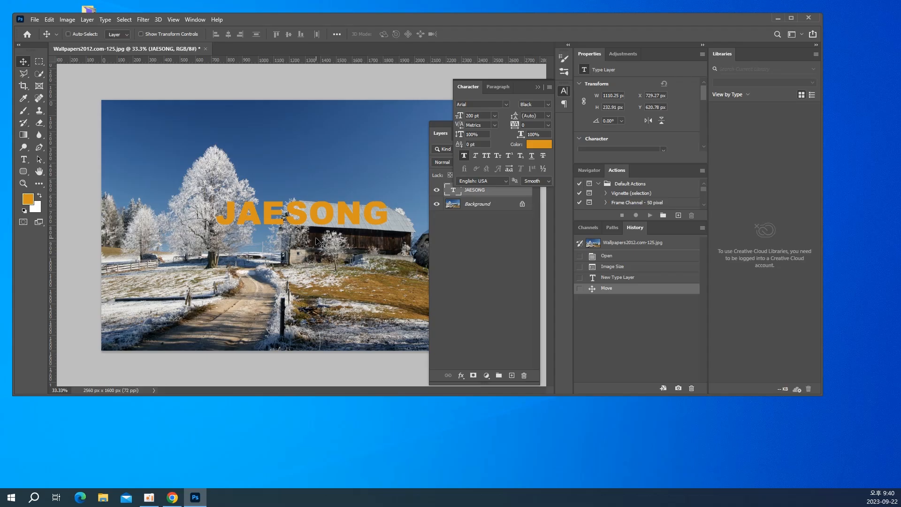
Duplicate the name text layer and hide the duplicate
key(ctrl+j)
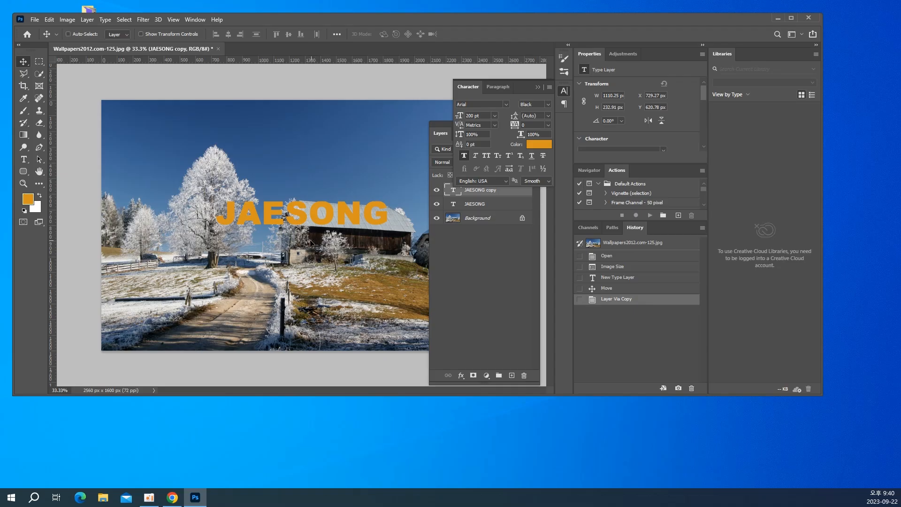
click(436, 190)
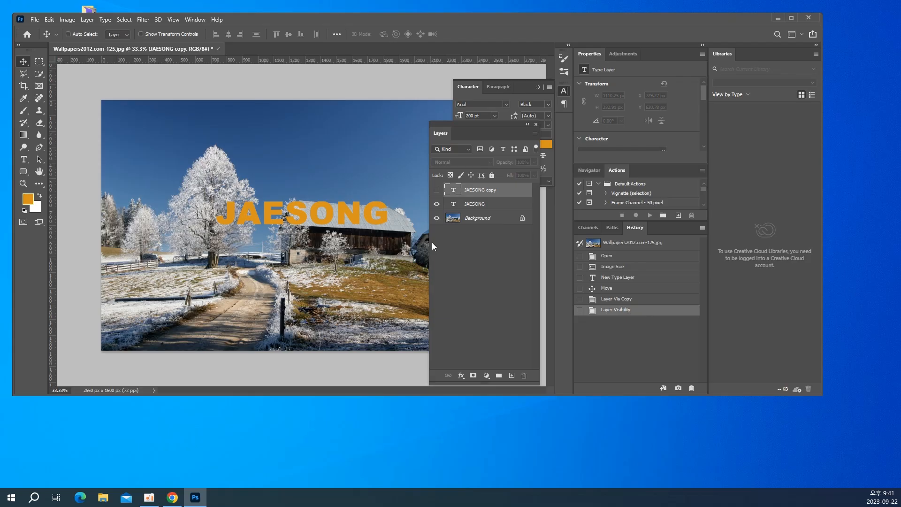
Make the original name text layer active and set the foreground color to black, #000000
click(485, 205)
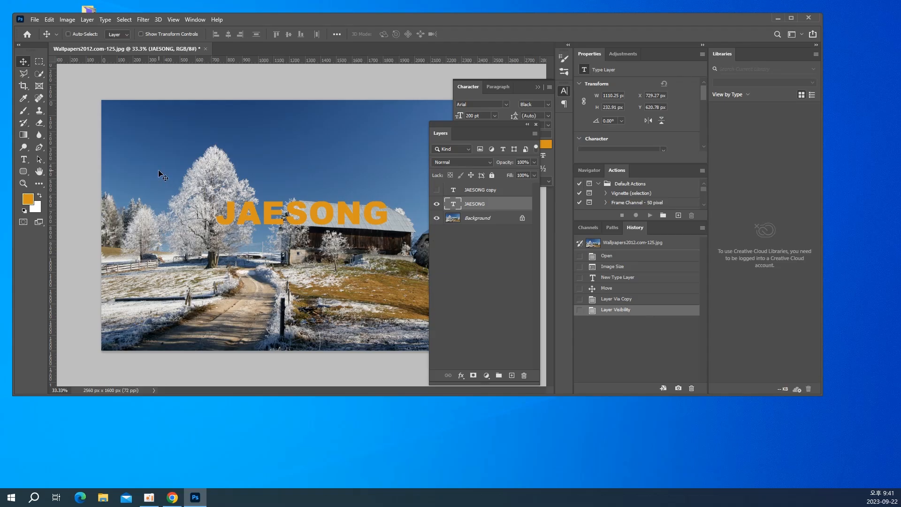
click(28, 198)
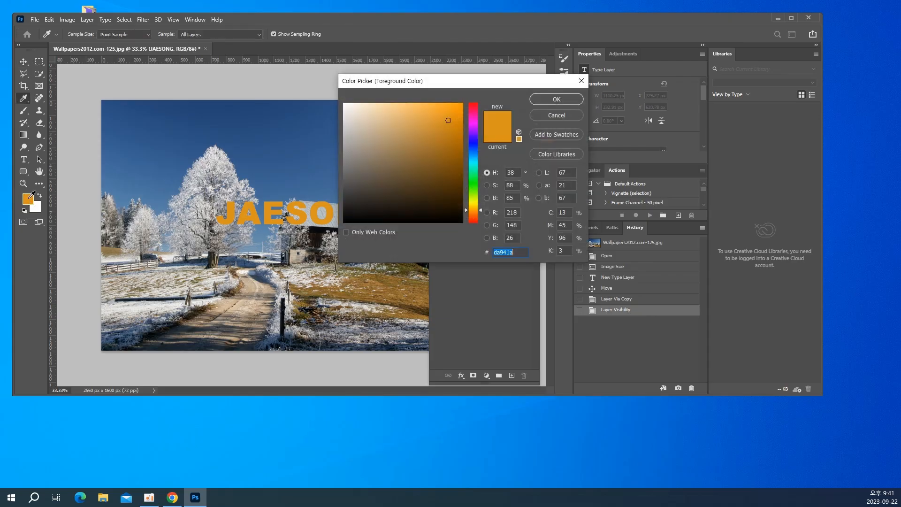
text(000000)
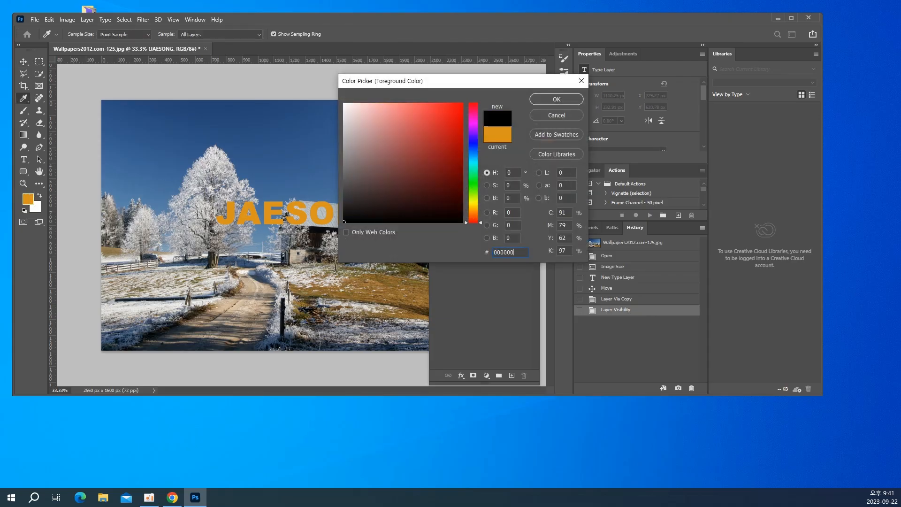
key(Return)
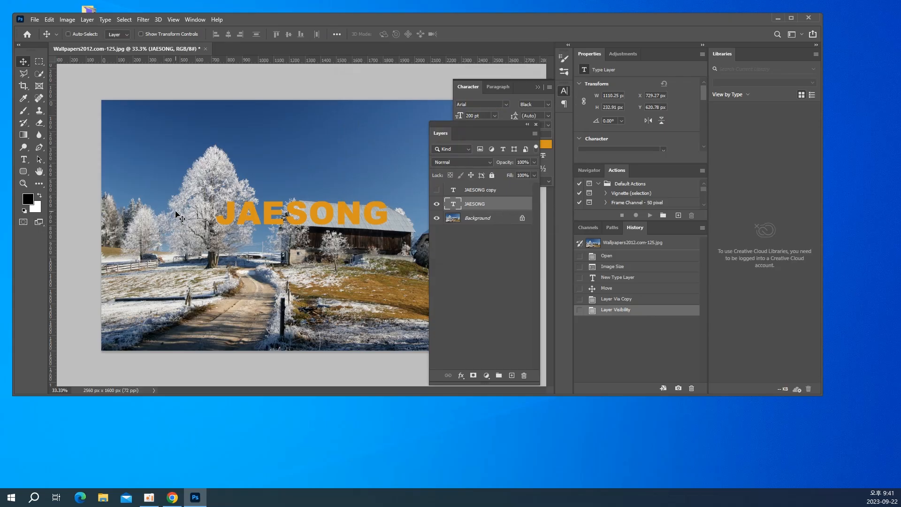
Fill the original name text with black, rasterize it and apply a Gaussian Blur with a 10-pixel radius
key(alt+BackSpace)
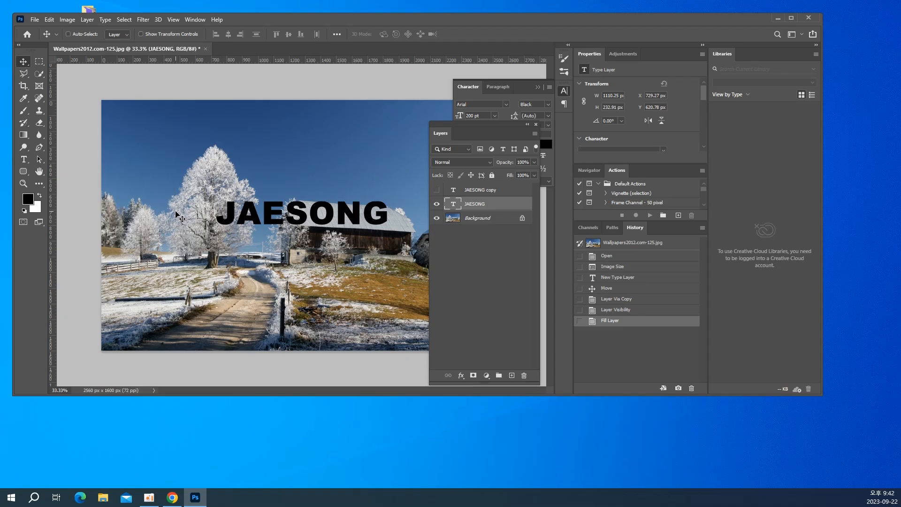
click(147, 21)
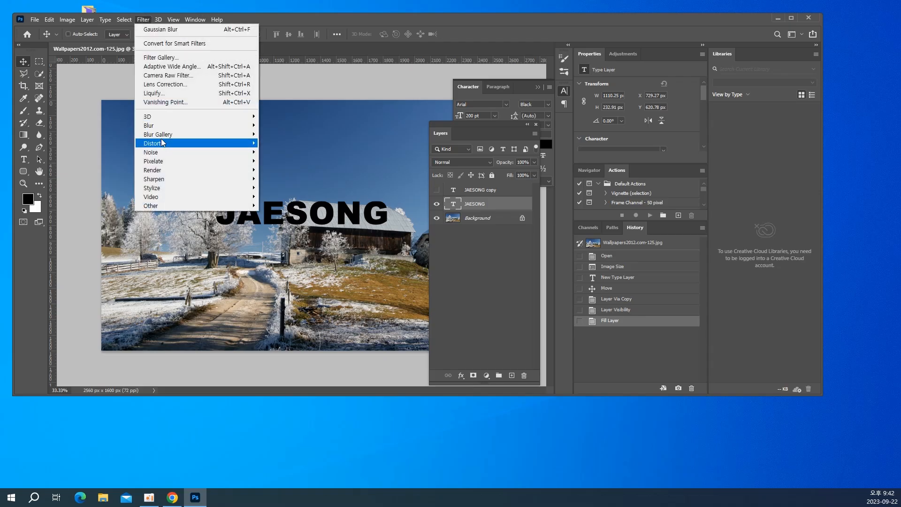
mouse_move(161, 125)
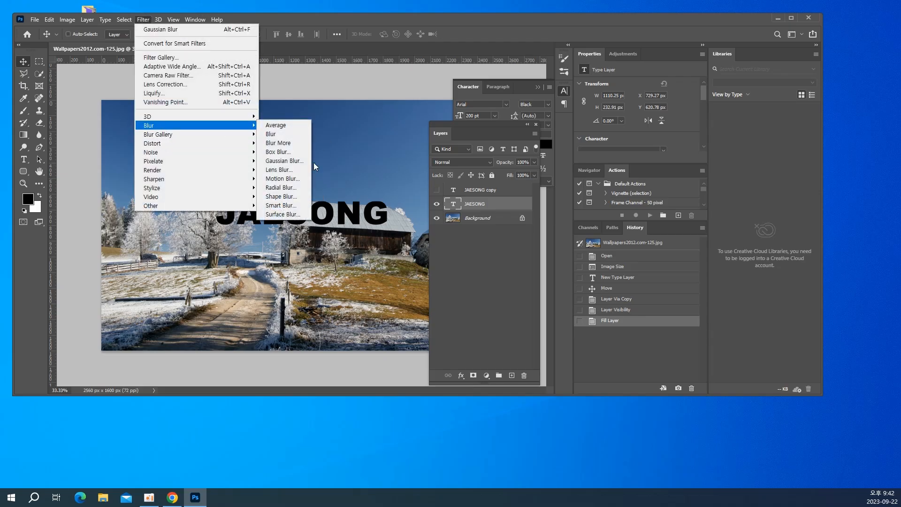
click(274, 169)
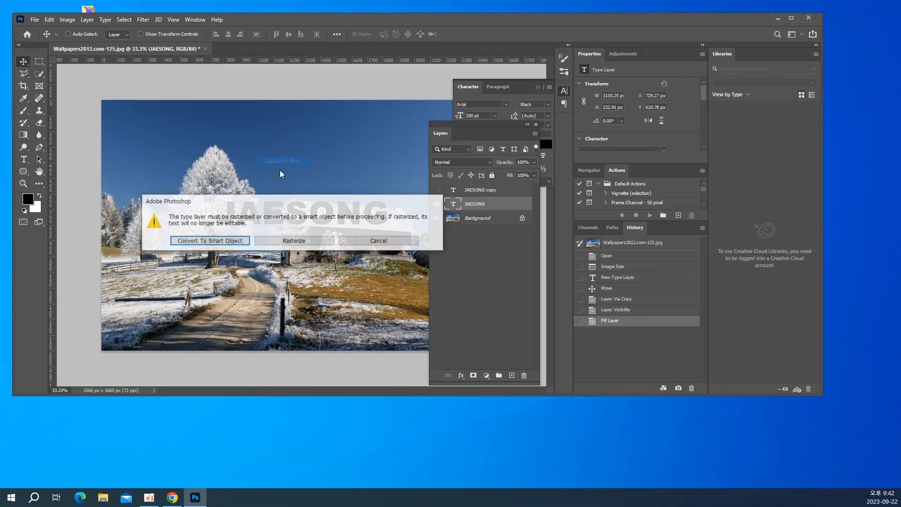
click(280, 247)
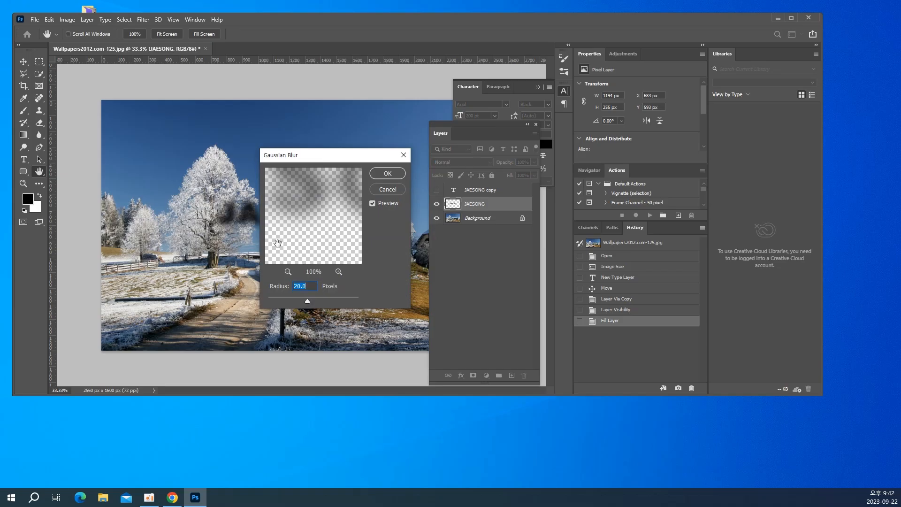
text(10)
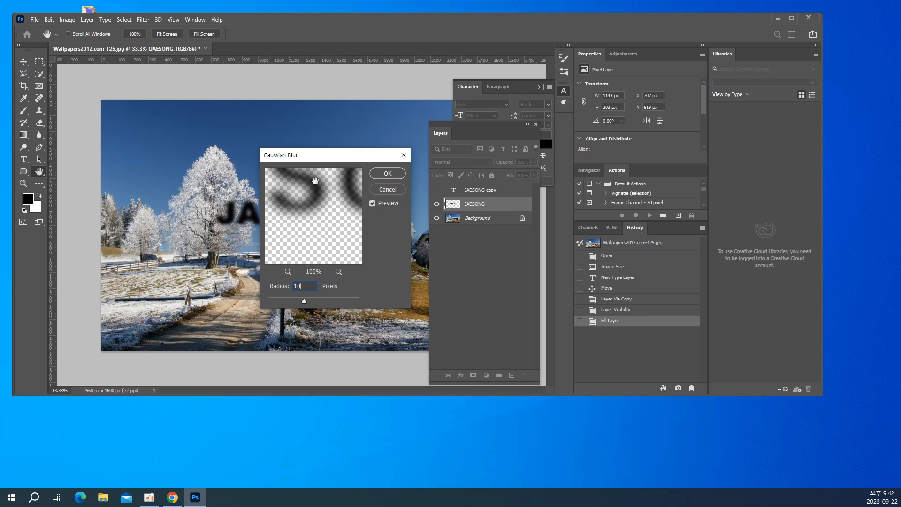
click(376, 174)
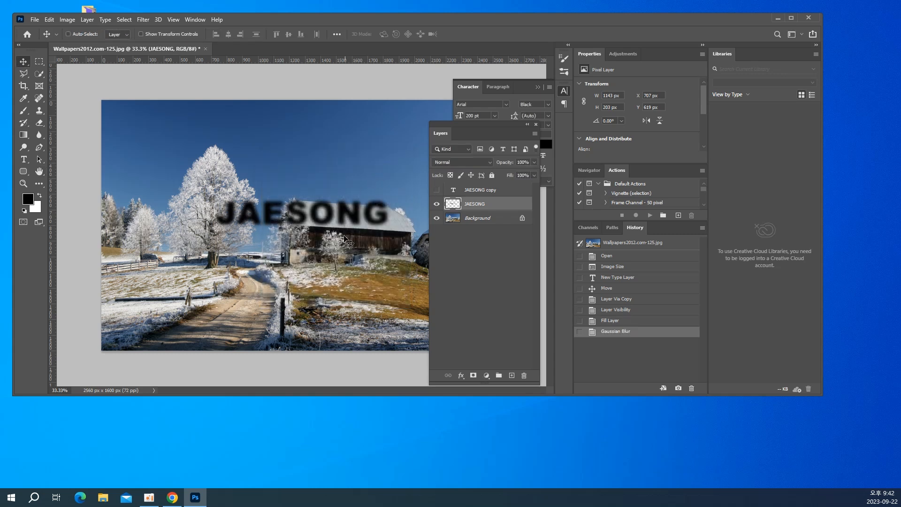
Make the orange copy of the name text active and visible above the blurred black layer
click(468, 190)
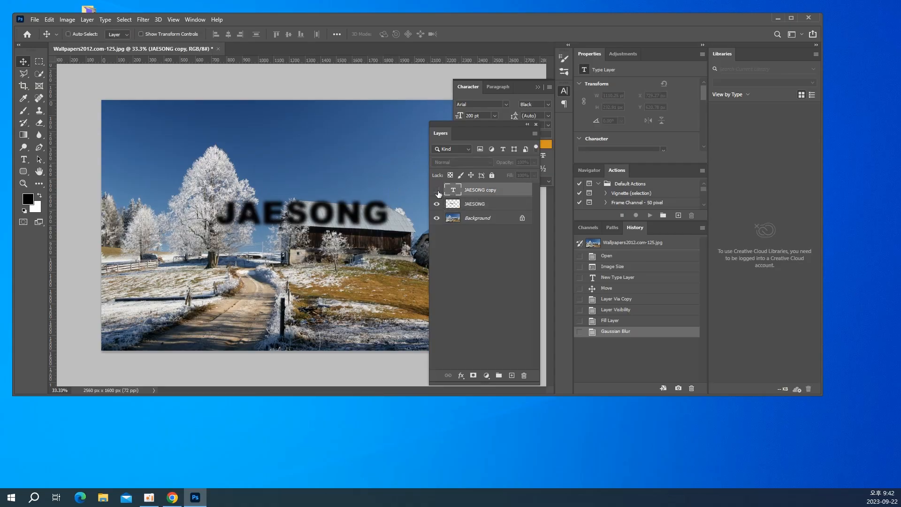
click(436, 190)
key(ctrl+plus)
key(ctrl+plus)
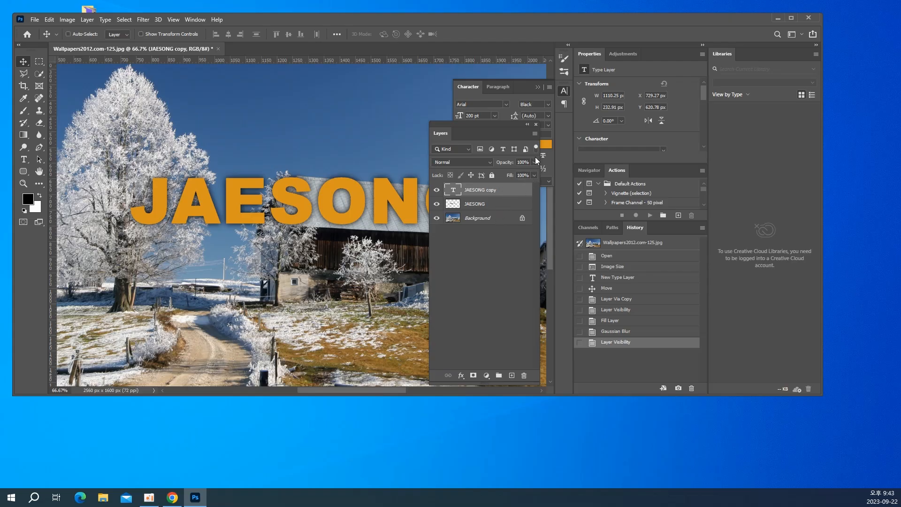
Try the orange text copy at 50% and 0% opacity, and restore its opacity to 100%
click(523, 162)
text(50)
key(Return)
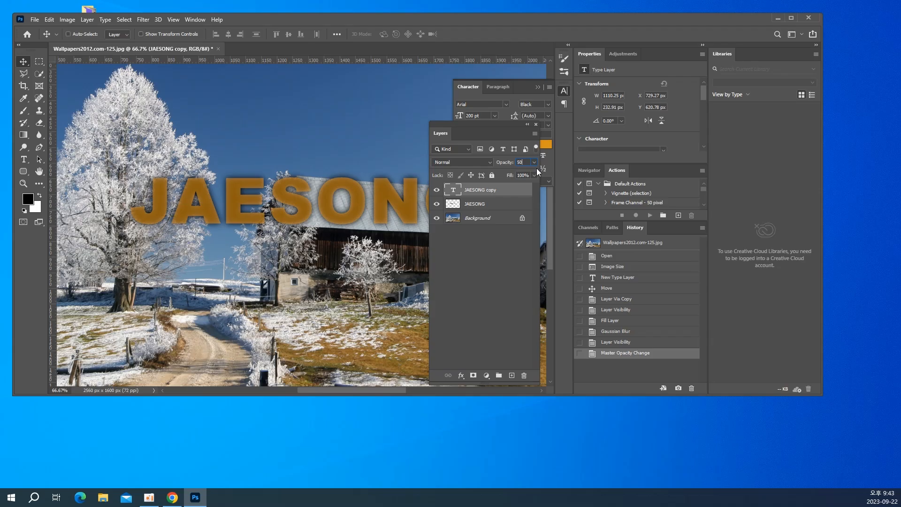
drag(528, 163, 482, 158)
key(BackSpace)
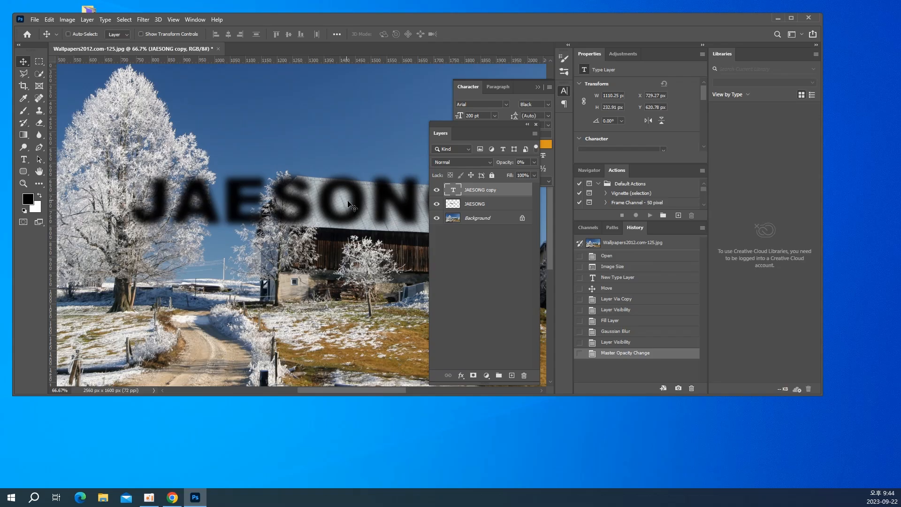
click(534, 162)
click(533, 173)
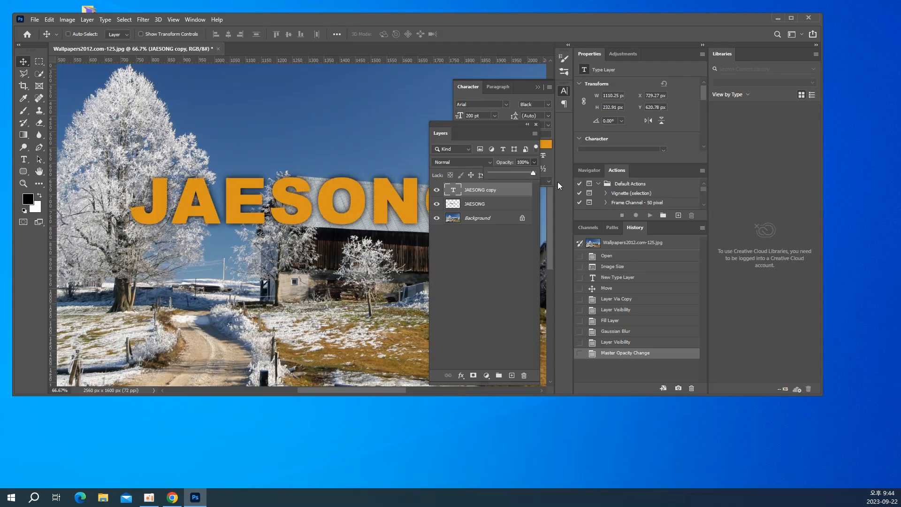
Delete the blurred black name layer beneath the orange text copy
click(486, 208)
click(486, 208)
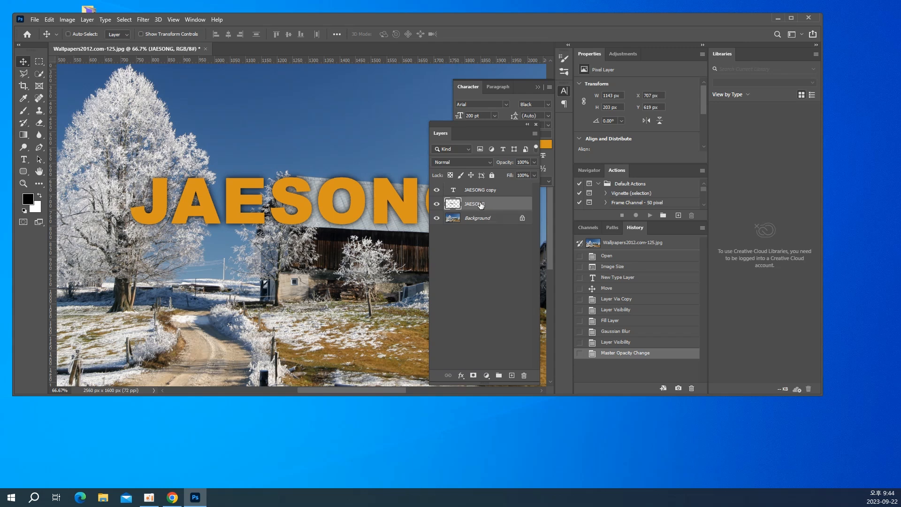
key(Delete)
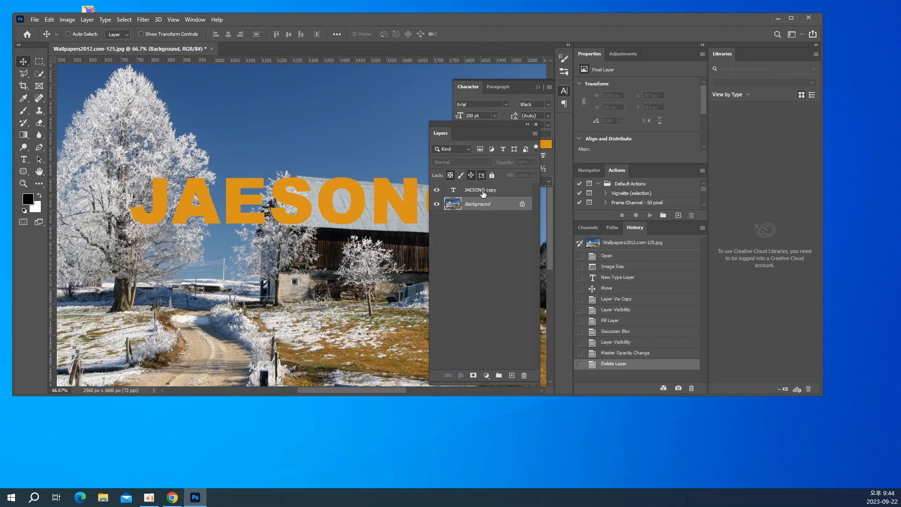
Add an Outer Glow to the orange text copy with Normal blend mode, 75% opacity and a size of 20 px
click(484, 192)
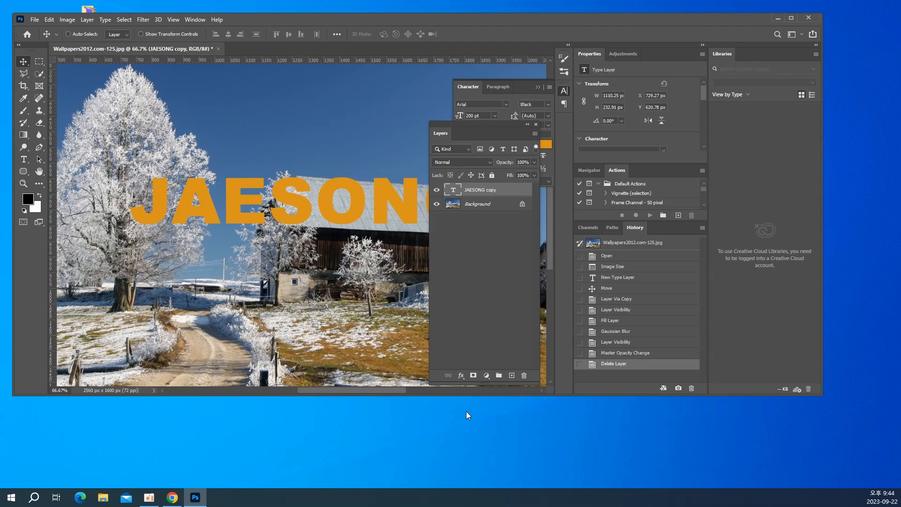
click(462, 378)
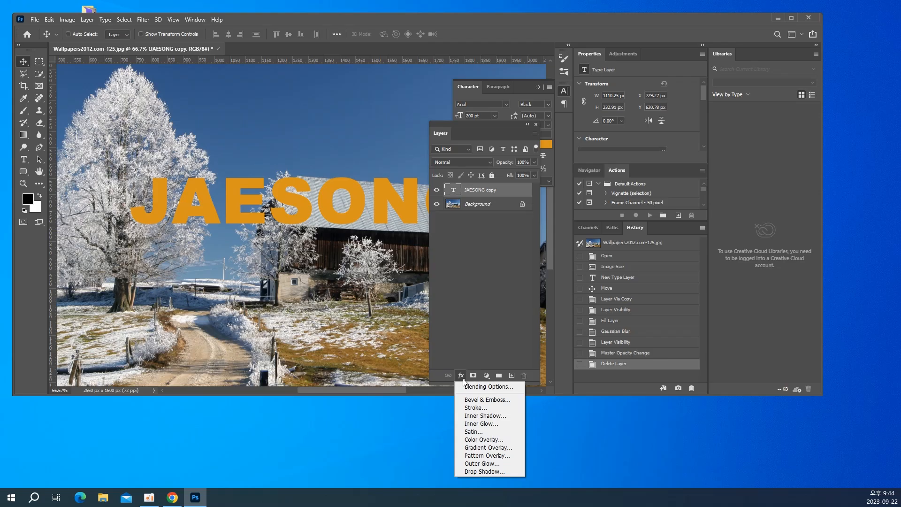
click(482, 464)
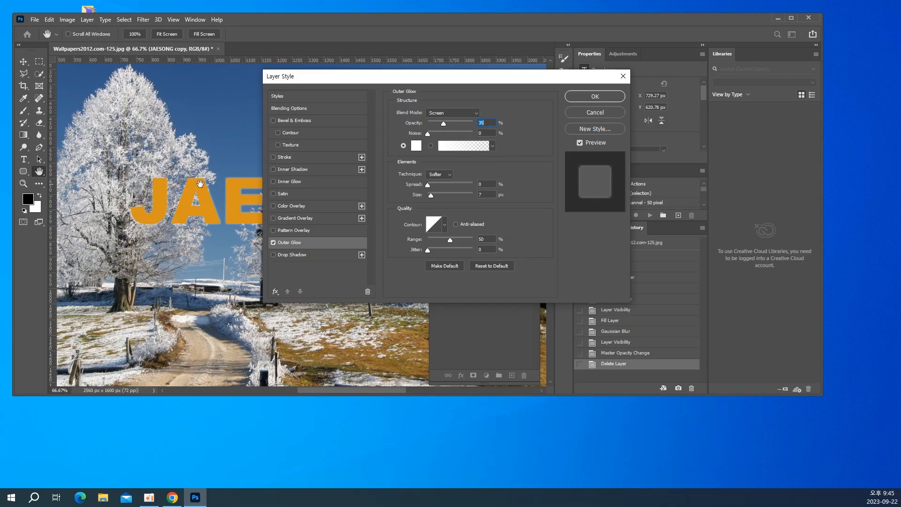
click(436, 114)
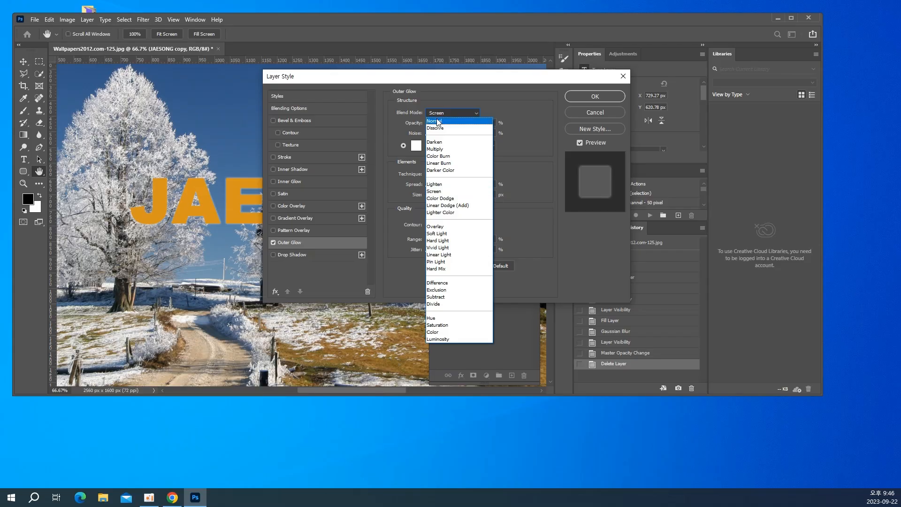
click(438, 118)
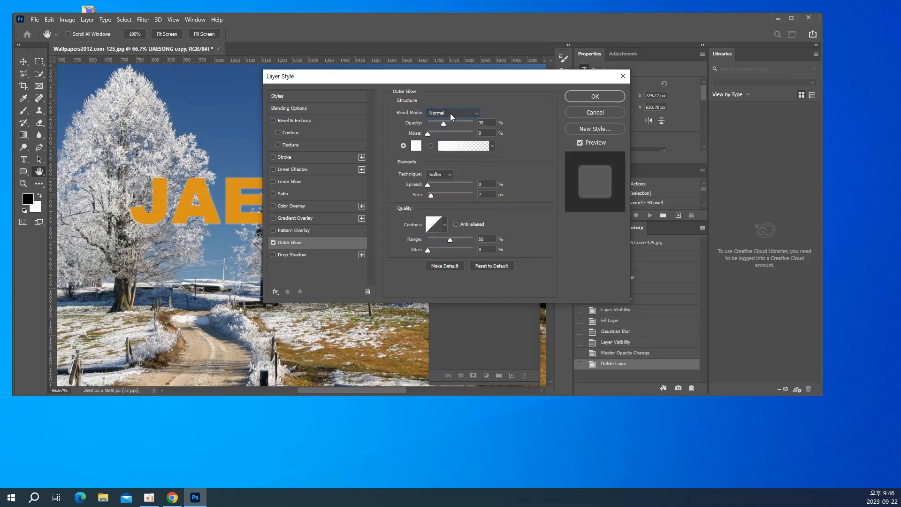
double_click(493, 122)
text(75)
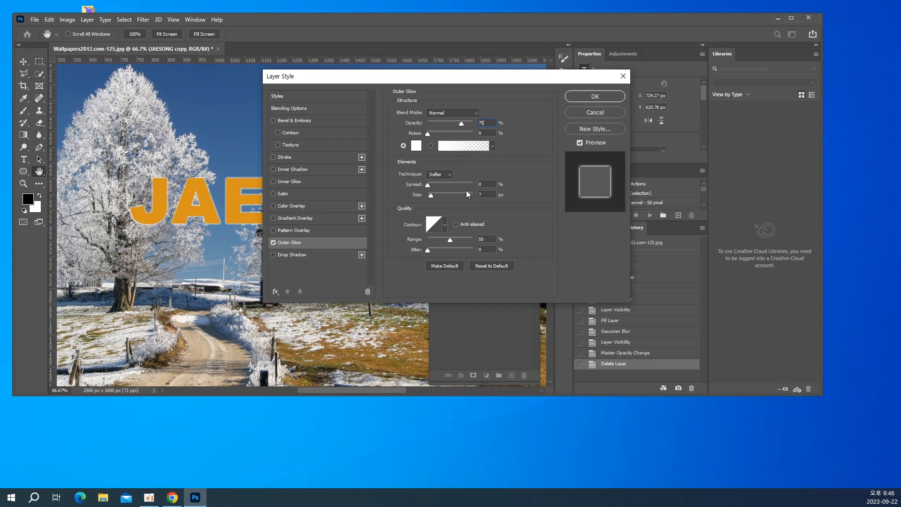
click(490, 194)
text(20)
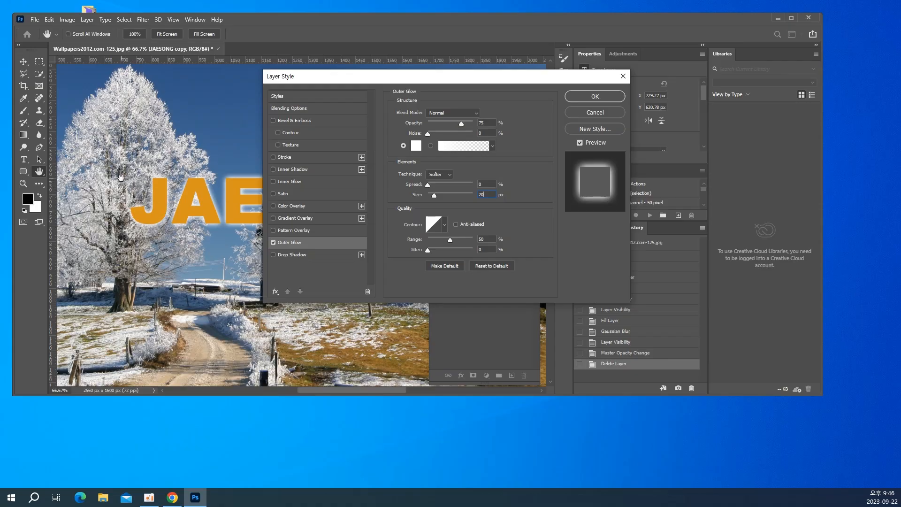
Set the outer glow color to black, #000000, and apply the layer style
click(418, 147)
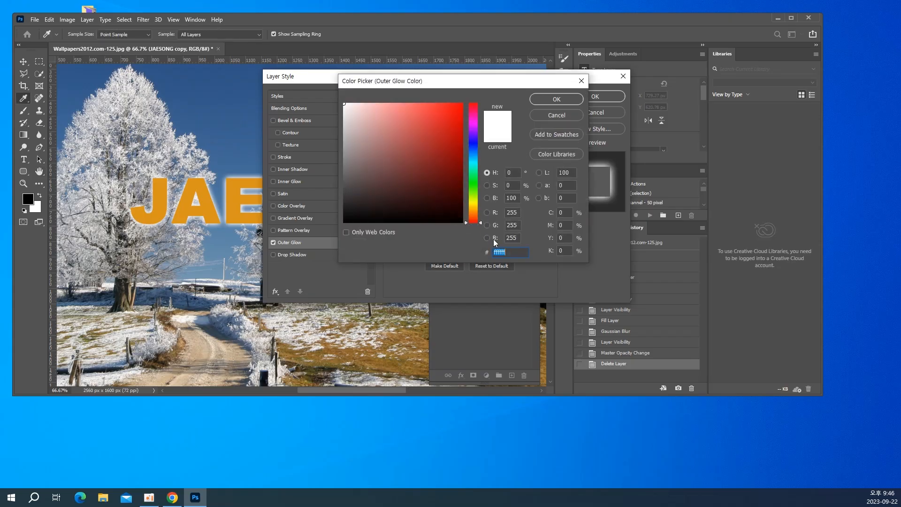
text(0)
text(00000)
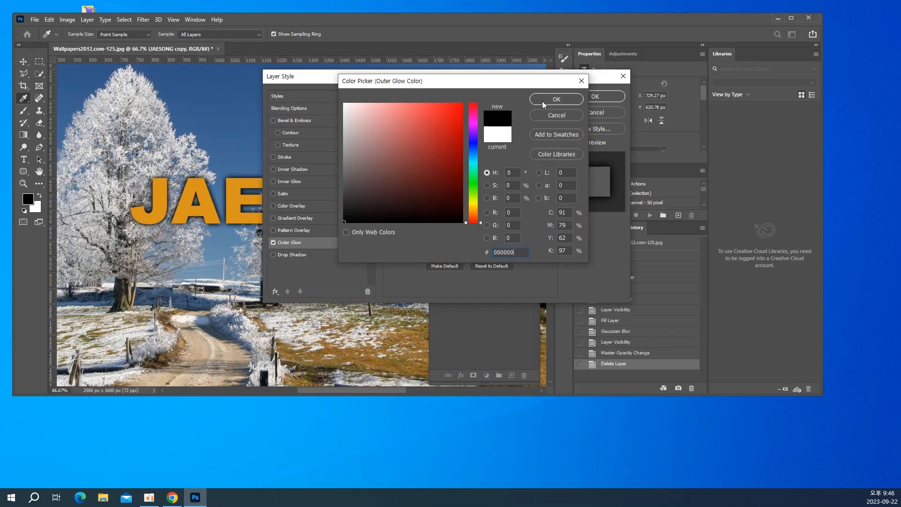
click(543, 102)
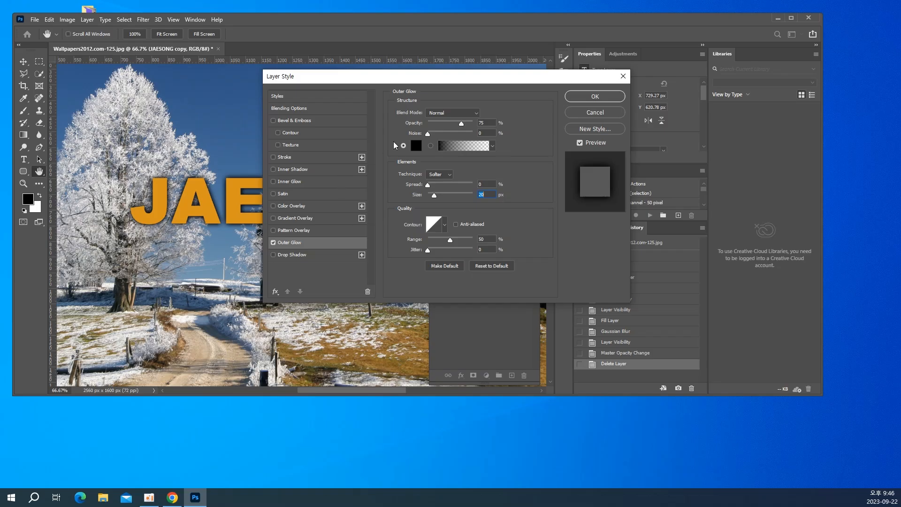
click(417, 145)
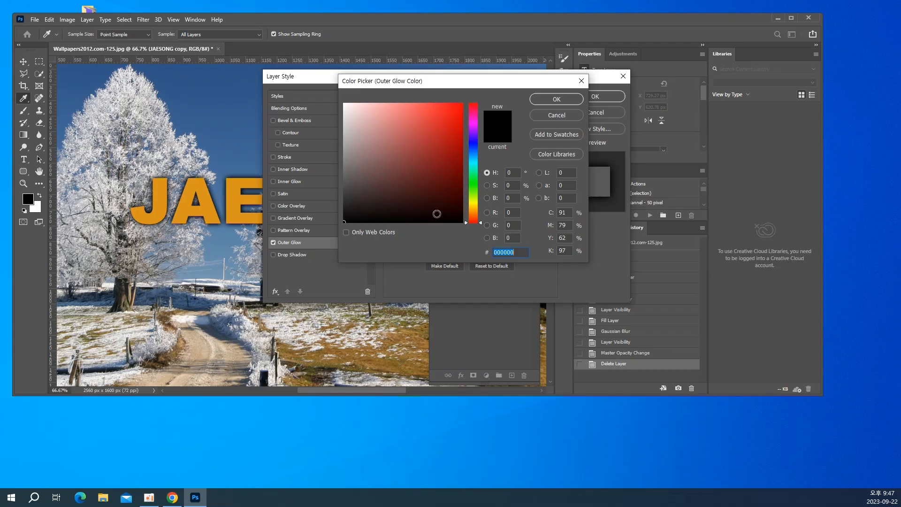
click(549, 100)
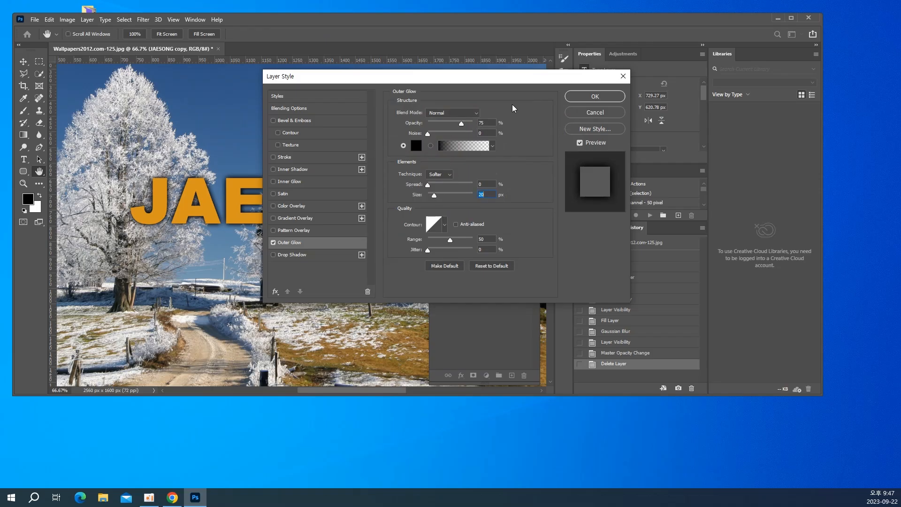
click(594, 96)
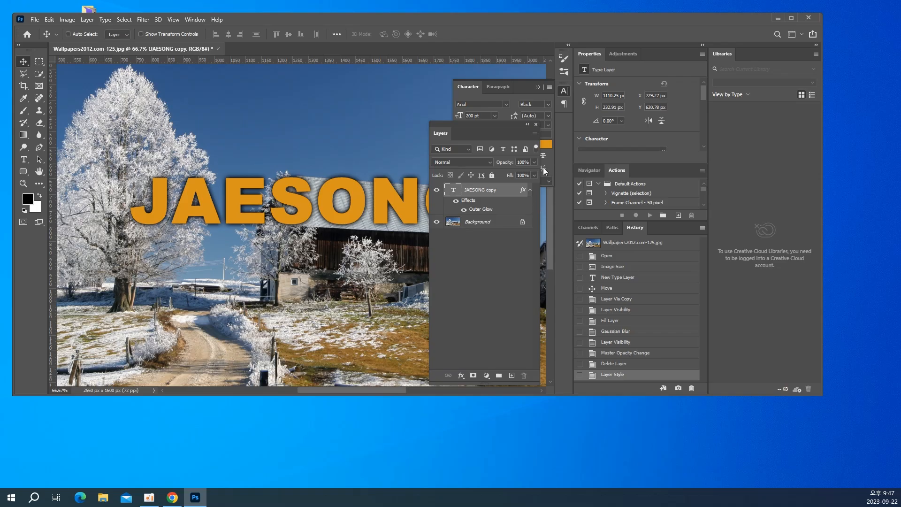
Try the text copy layer at 50% fill, set its fill to 0%, and set its opacity to 70%
click(527, 176)
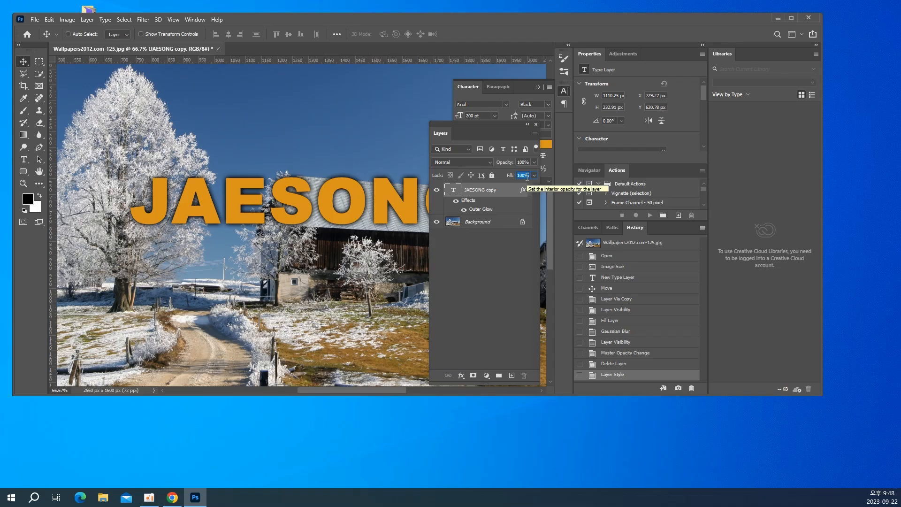
text(5)
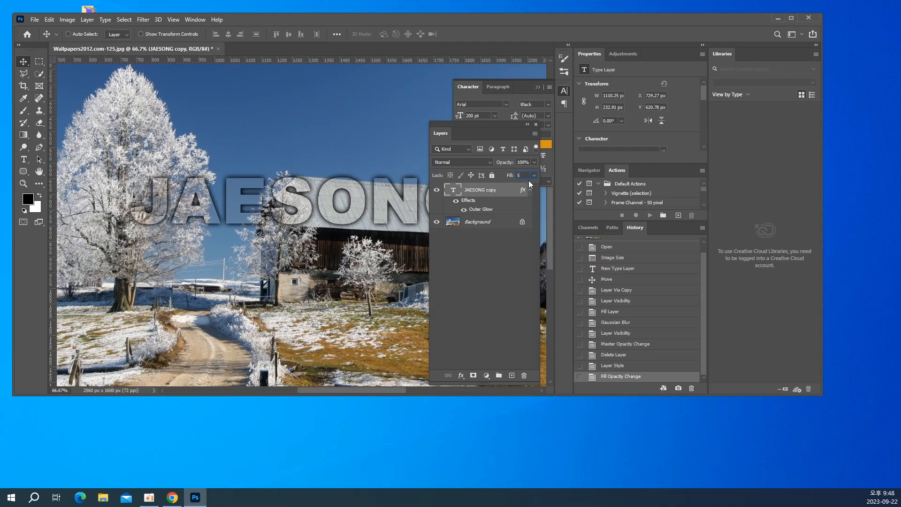
text(0)
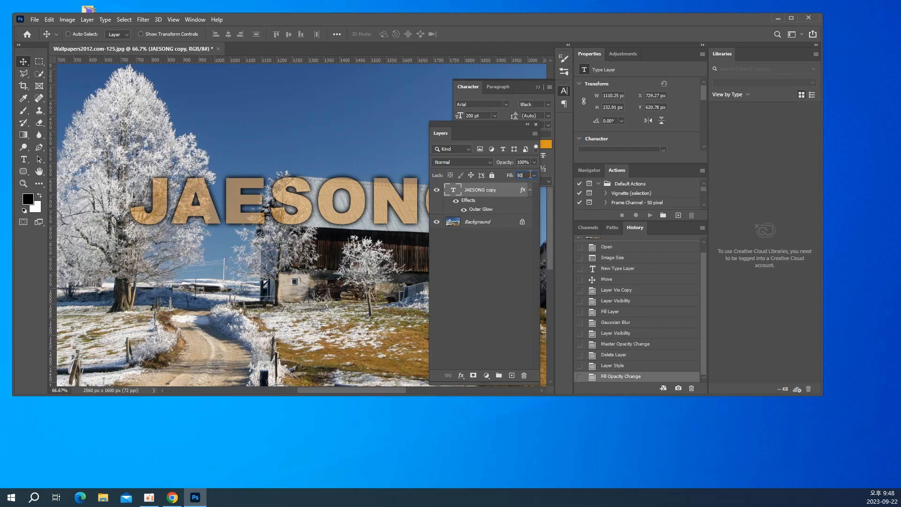
drag(531, 175, 511, 176)
text(0)
key(Return)
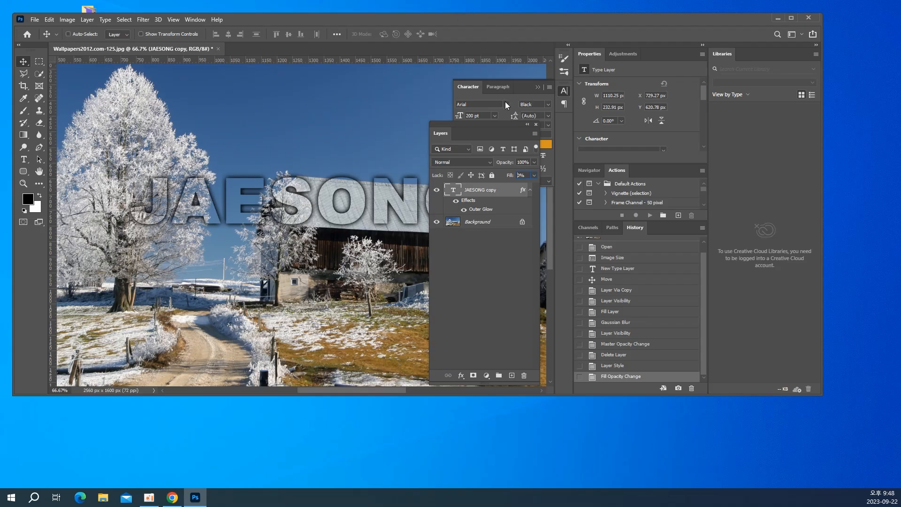
click(523, 163)
text(70)
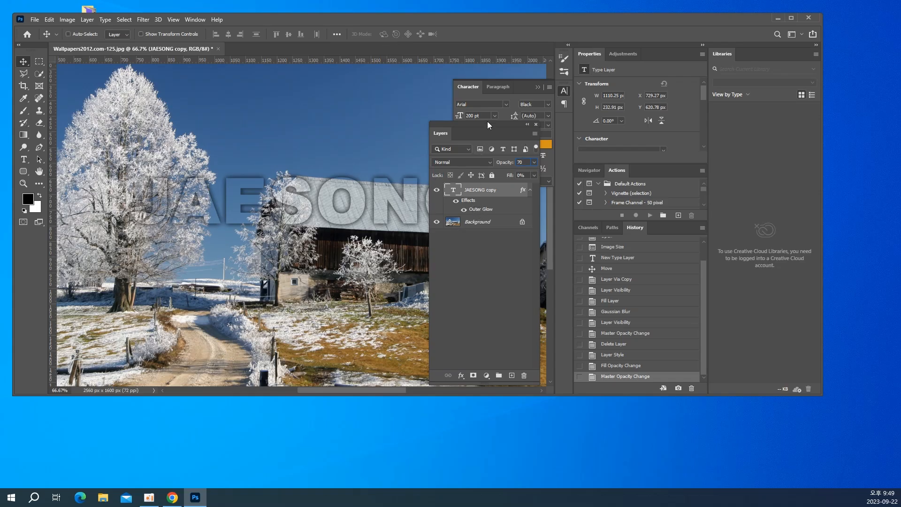
Move the Layers panel off the image and reposition the transparent text in the sky above the barn, at about X 982 px
drag(487, 121, 648, 109)
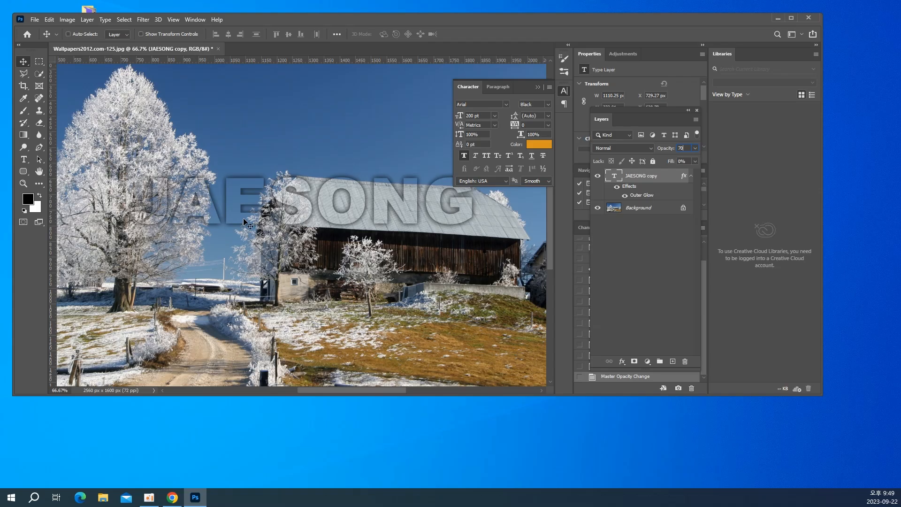
key(ctrl+minus)
key(ctrl+minus)
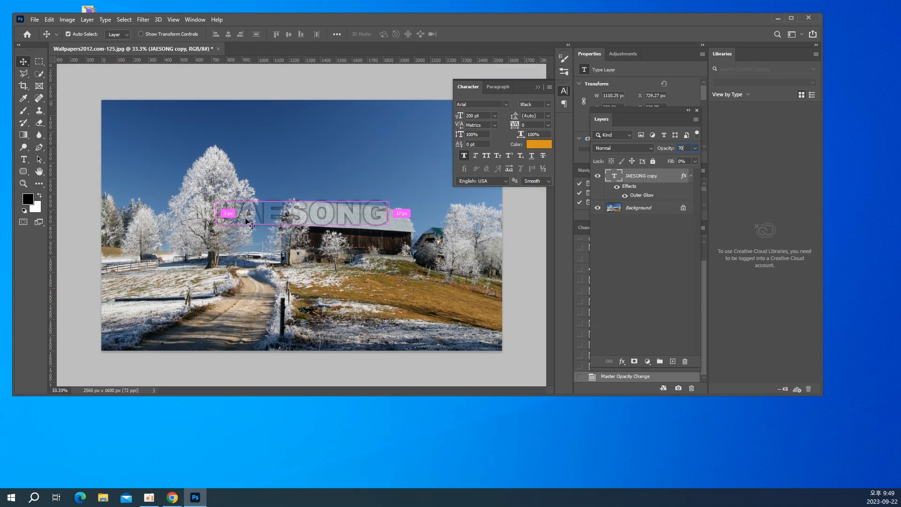
drag(280, 228, 319, 176)
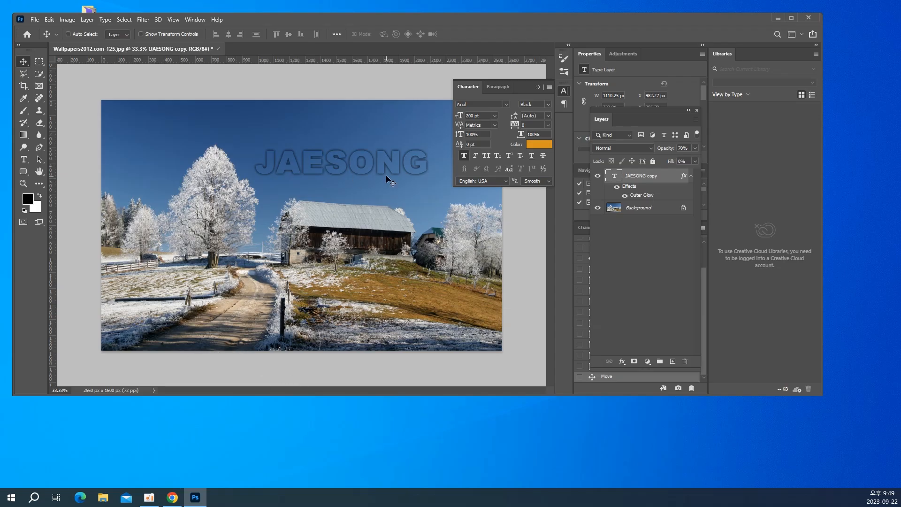
Move the transparent text down across the frosted tree and barn roof, to about X 793 px
drag(347, 173, 314, 218)
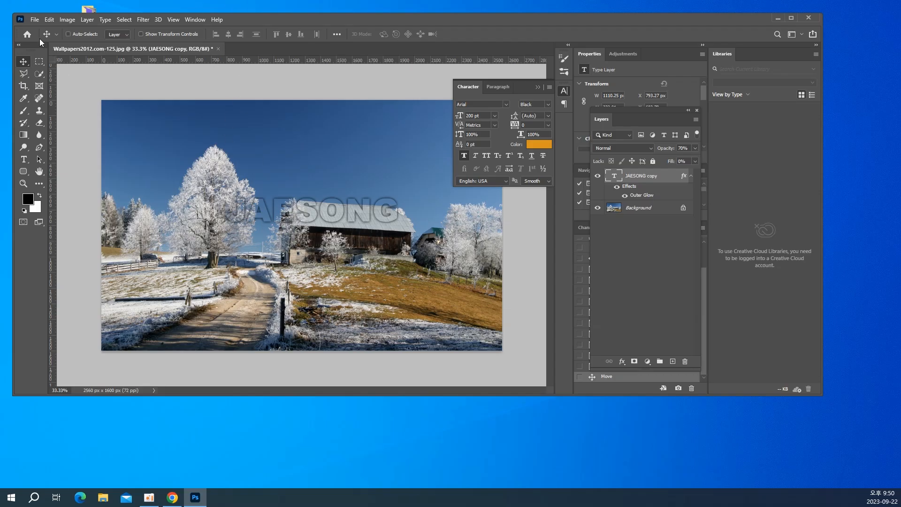
Start saving the document under a new name on the computer, choosing the 3회차 folder inside 포토샵일반예제 as the location
click(35, 19)
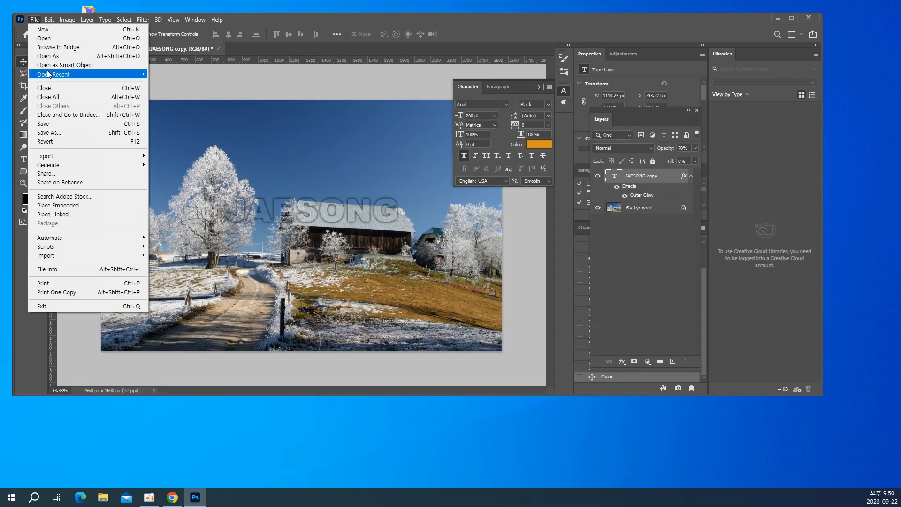
click(53, 133)
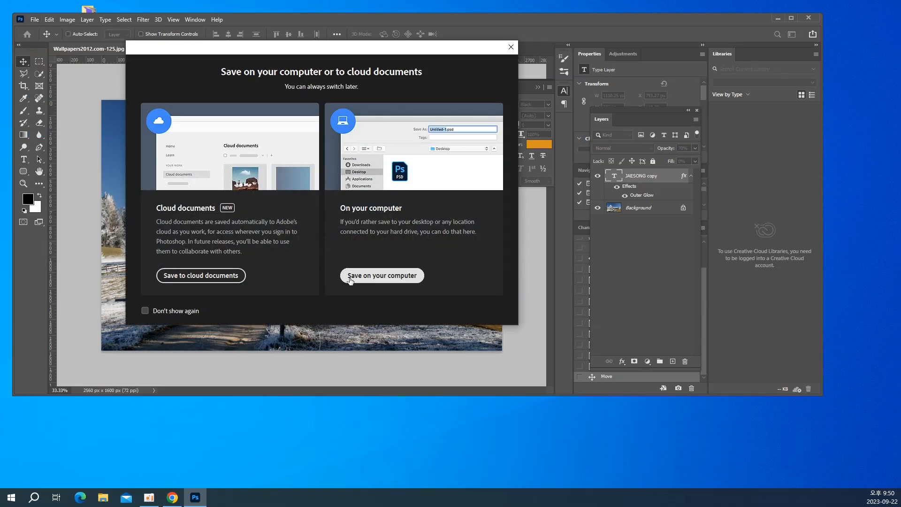
click(351, 274)
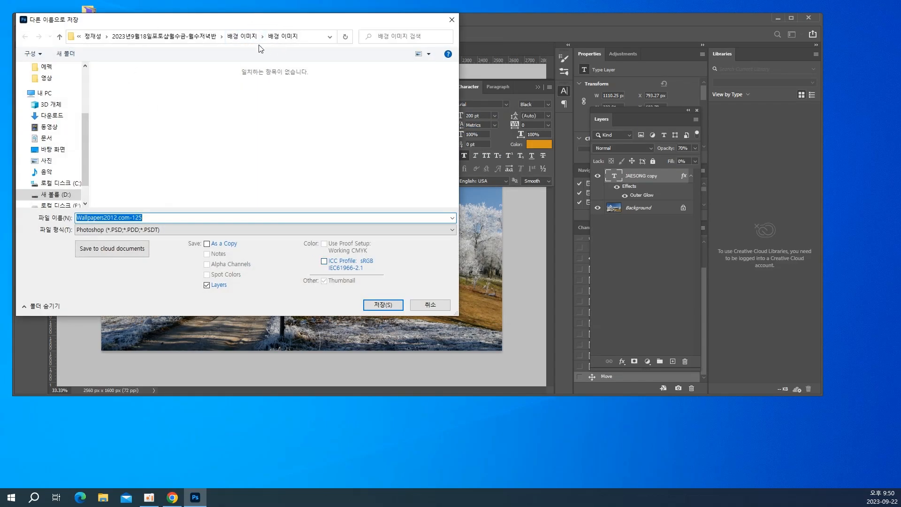
click(202, 40)
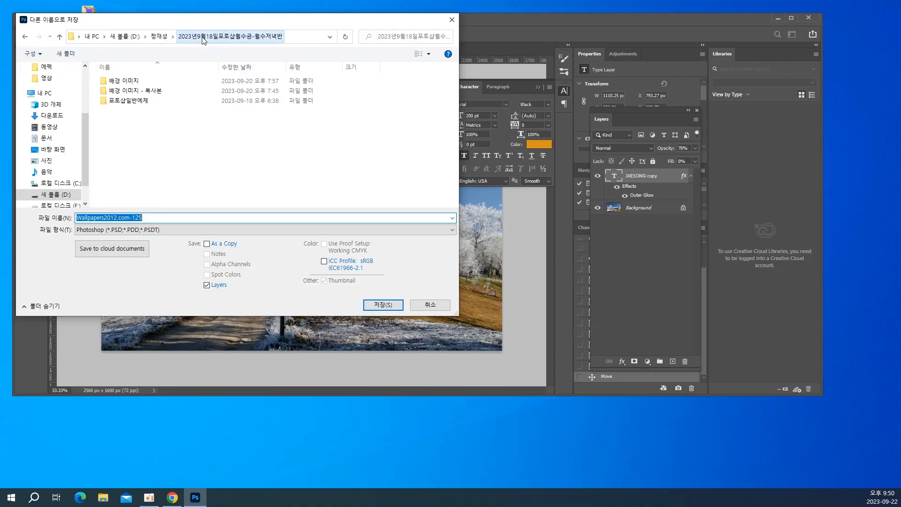
double_click(115, 100)
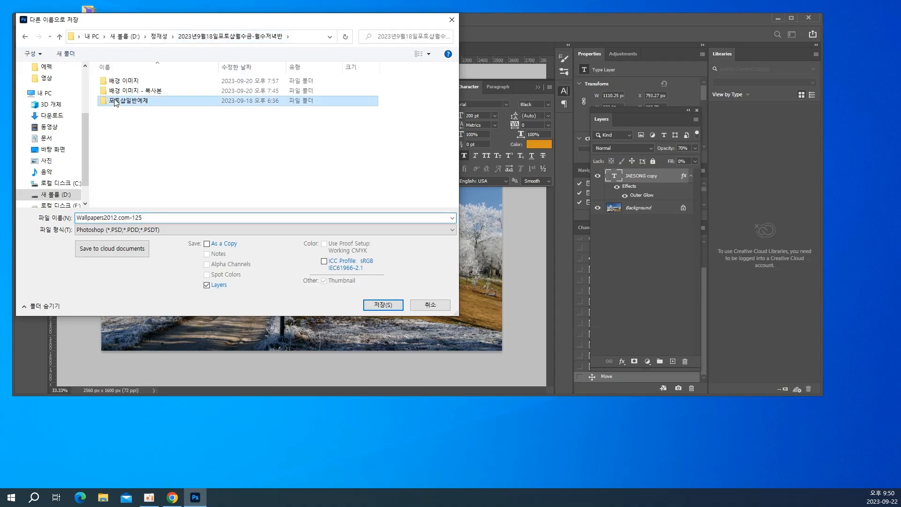
double_click(115, 100)
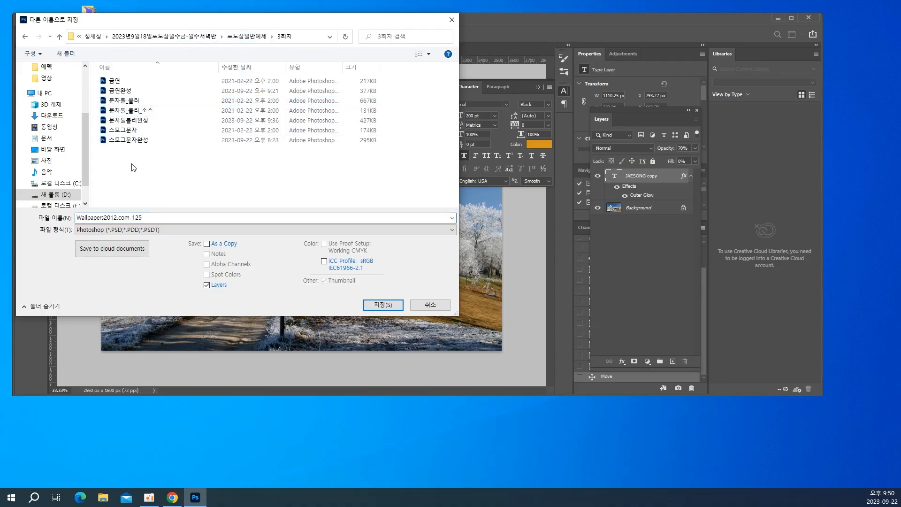
Name the file 워터마크효과, save it in Photoshop (PSD) format with layers, and close the document
double_click(127, 219)
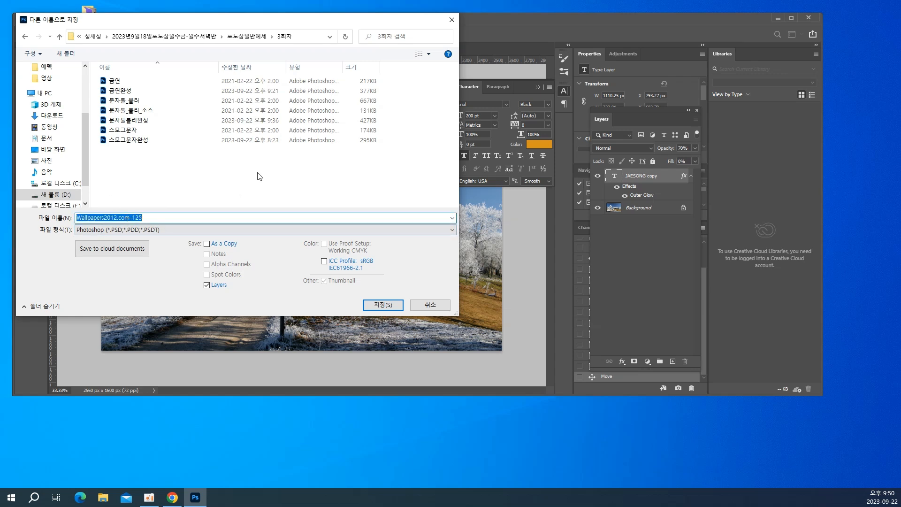
text(dnj)
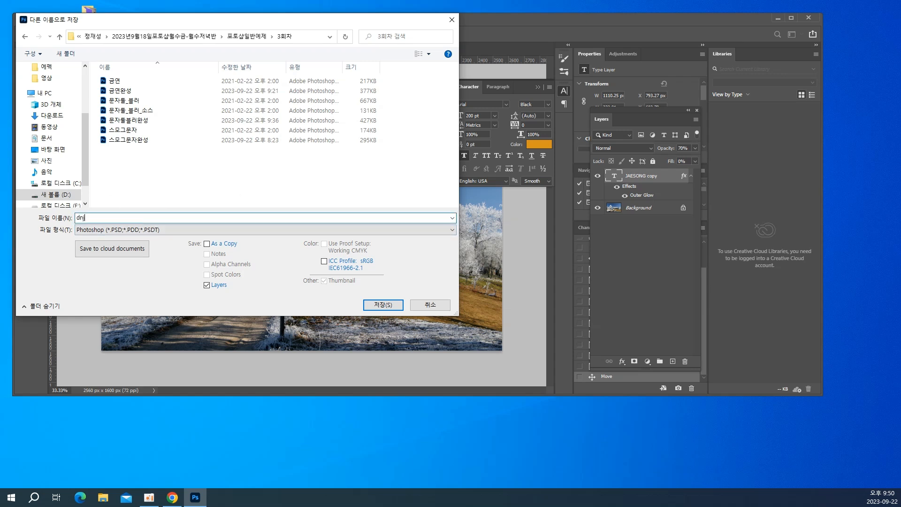
key(BackSpace)
key(BackSpace)
text(워터마크효과)
key(Return)
key(Return)
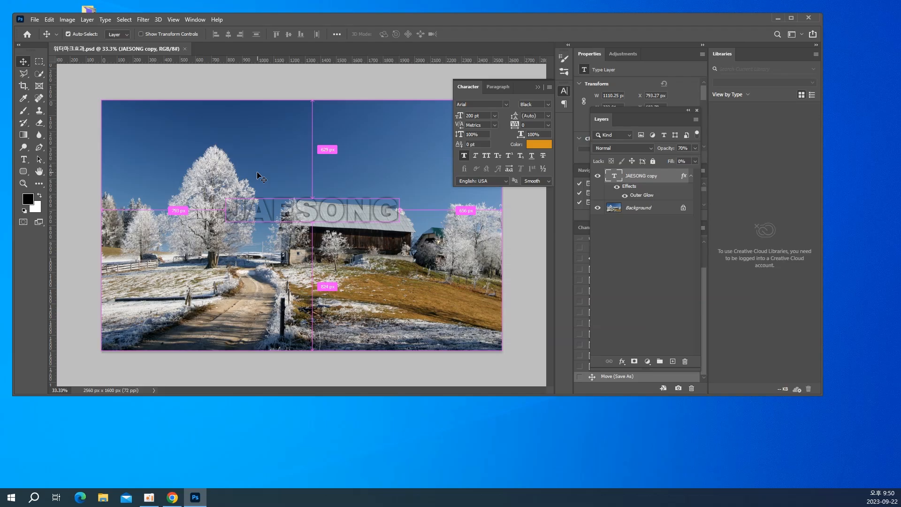
key(ctrl+w)
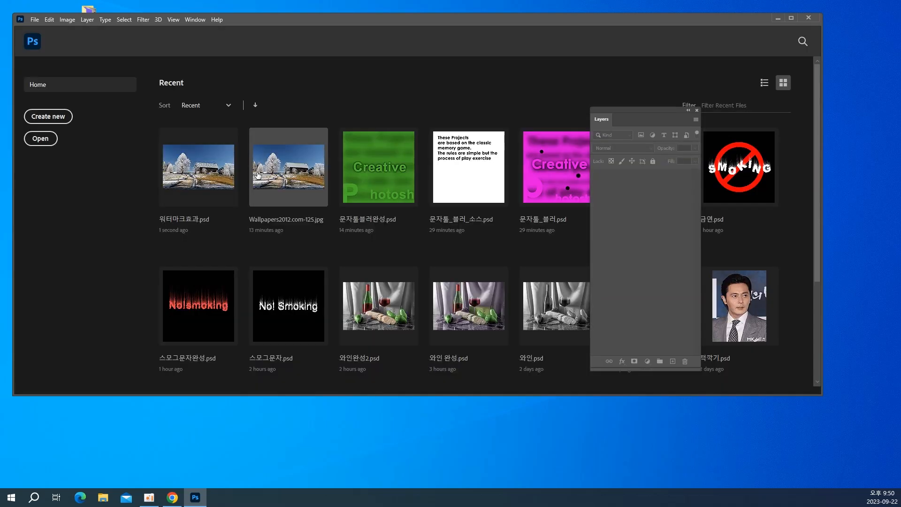